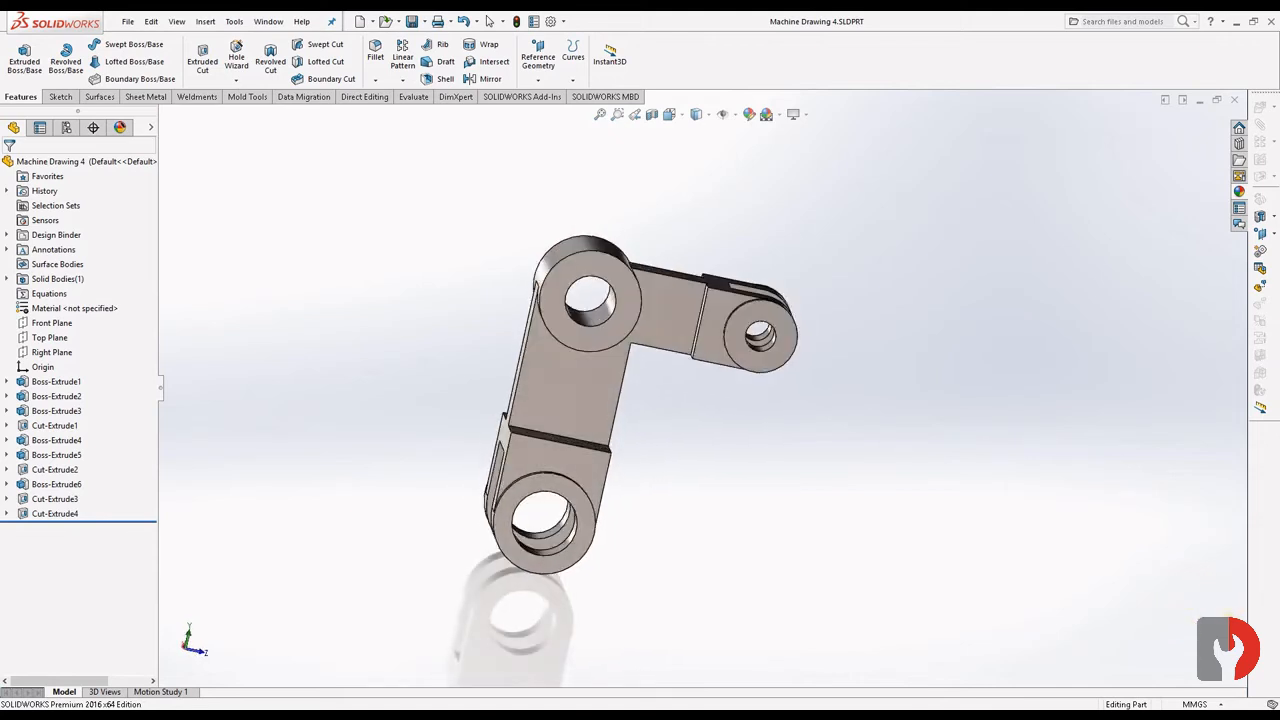
{"action": "middle_click_drag", "start_coordinate": [767, 527], "coordinate": [1037, 688]}
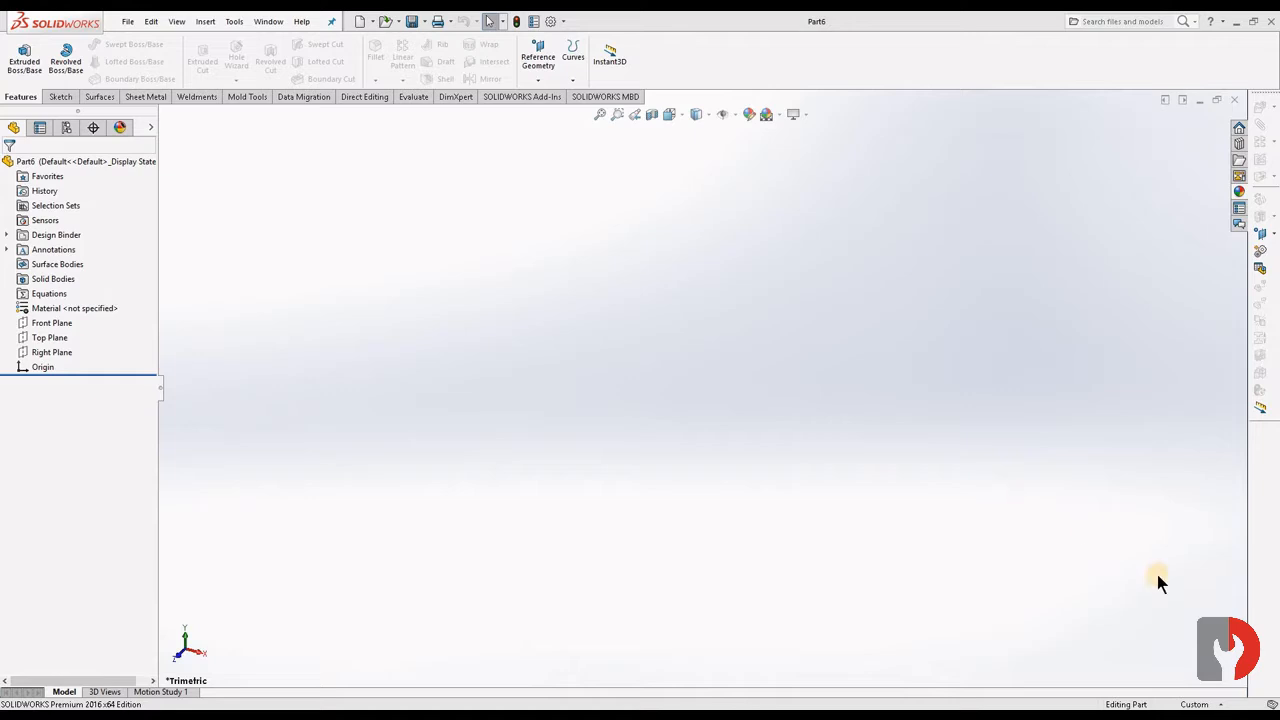
Step: Set the new part's document units to MMGS
{"action": "left_click", "coordinate": [1197, 704]}
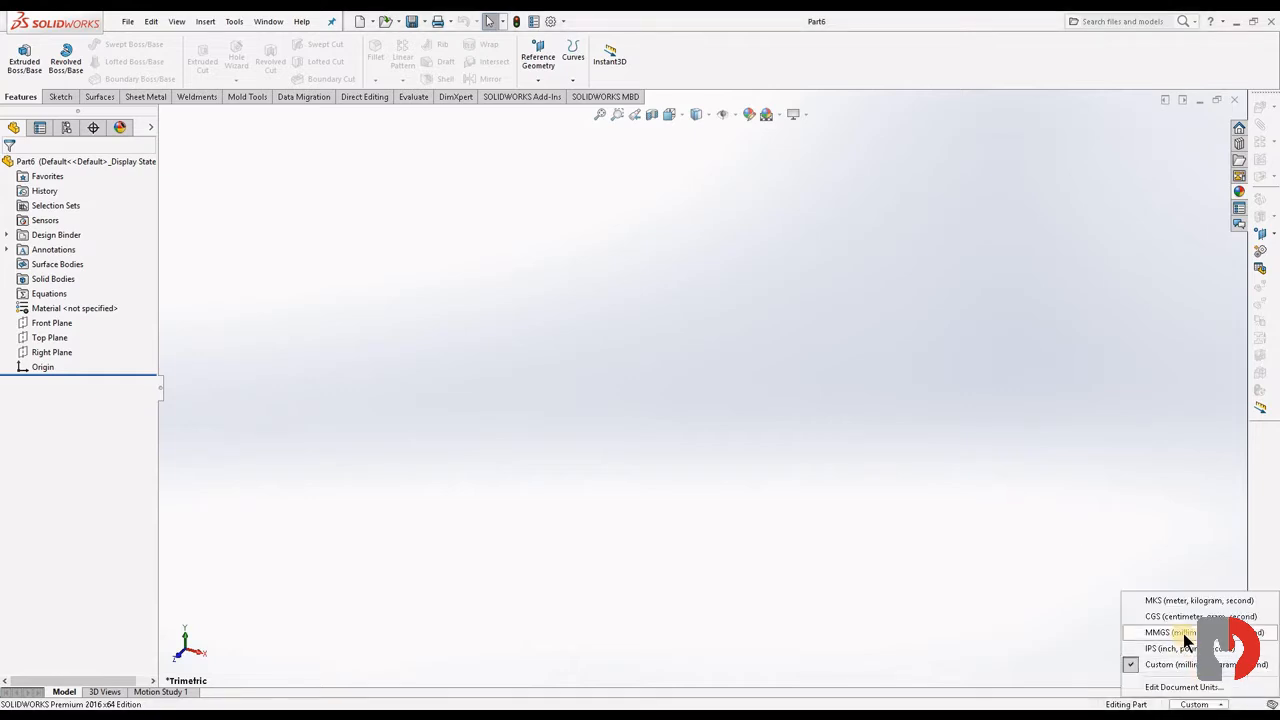
{"action": "left_click", "coordinate": [1183, 633]}
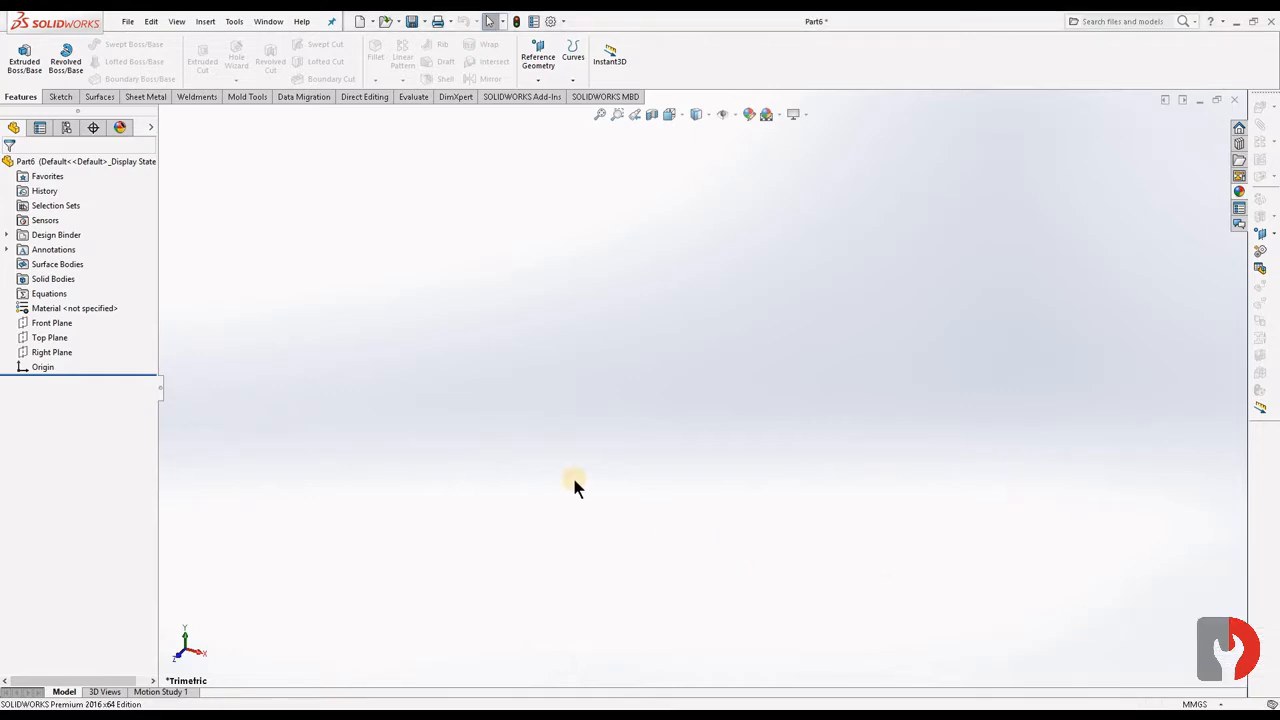
Step: Start a sketch on the Right Plane and draw a circle about 114 mm in diameter centred on the origin
{"action": "left_click", "coordinate": [45, 352]}
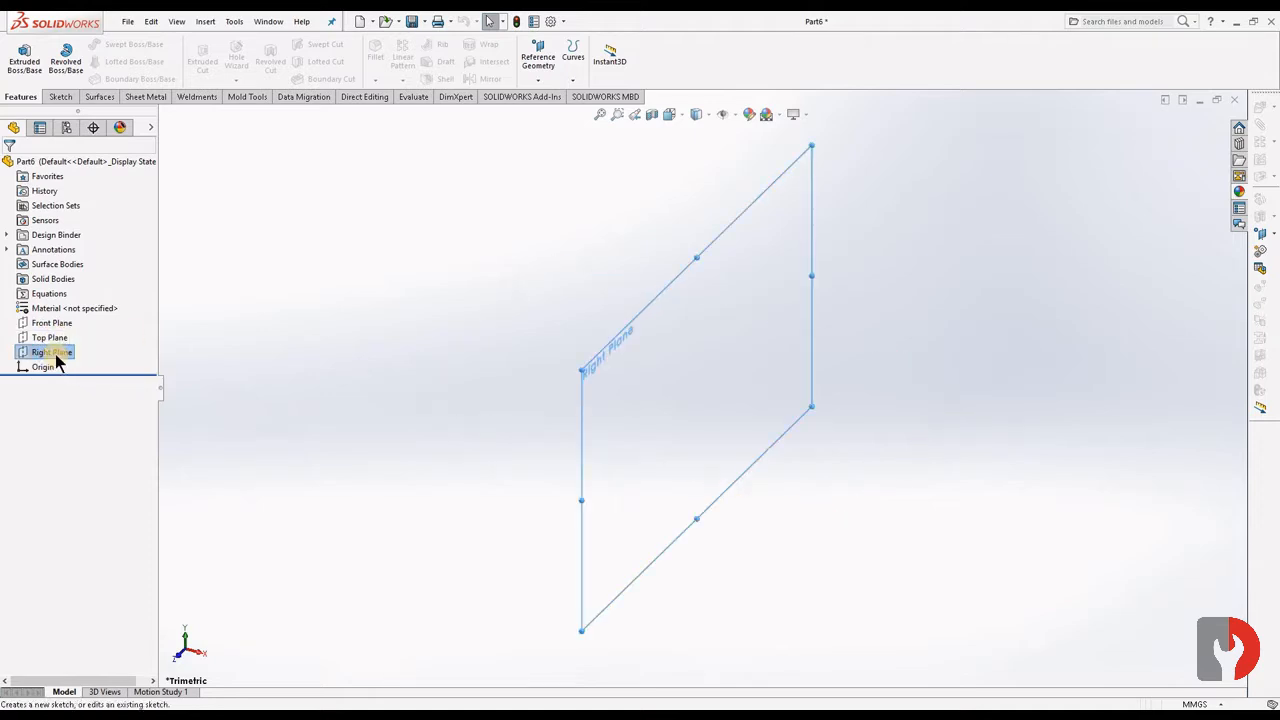
{"action": "right_click", "coordinate": [55, 354]}
{"action": "left_click", "coordinate": [62, 336]}
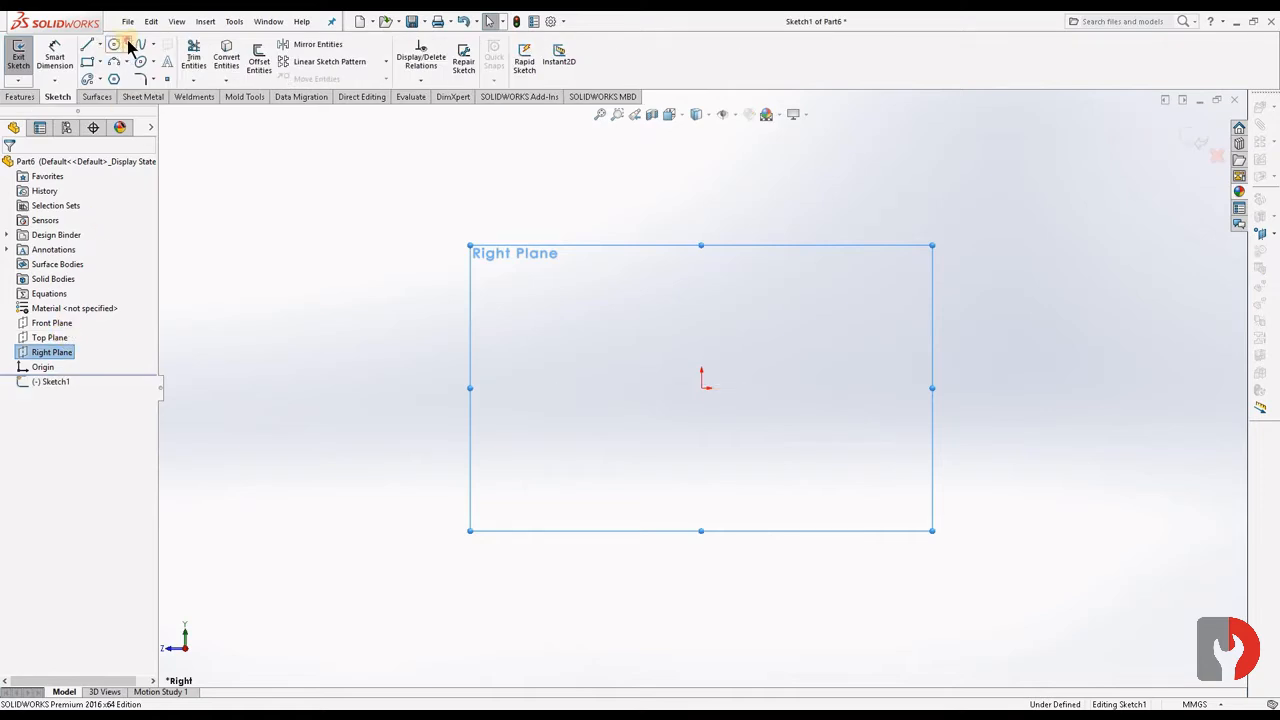
{"action": "left_click", "coordinate": [127, 45]}
{"action": "left_click", "coordinate": [149, 61]}
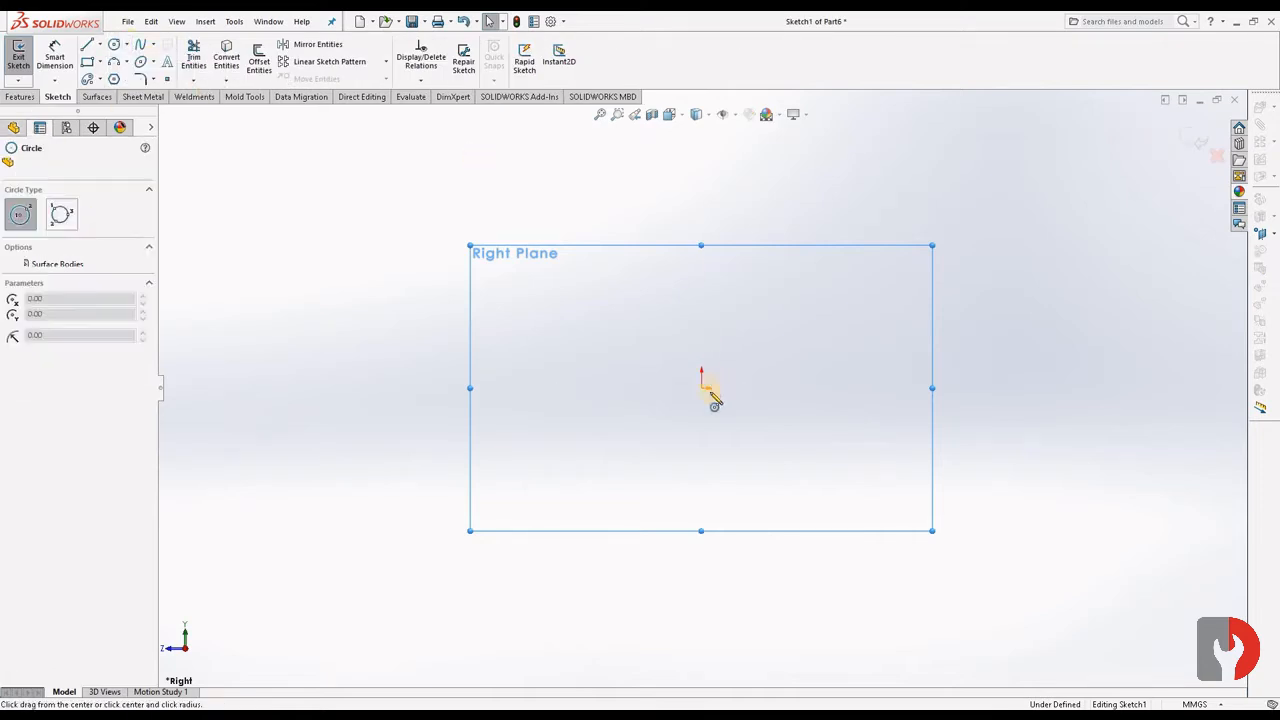
{"action": "left_click", "coordinate": [702, 387]}
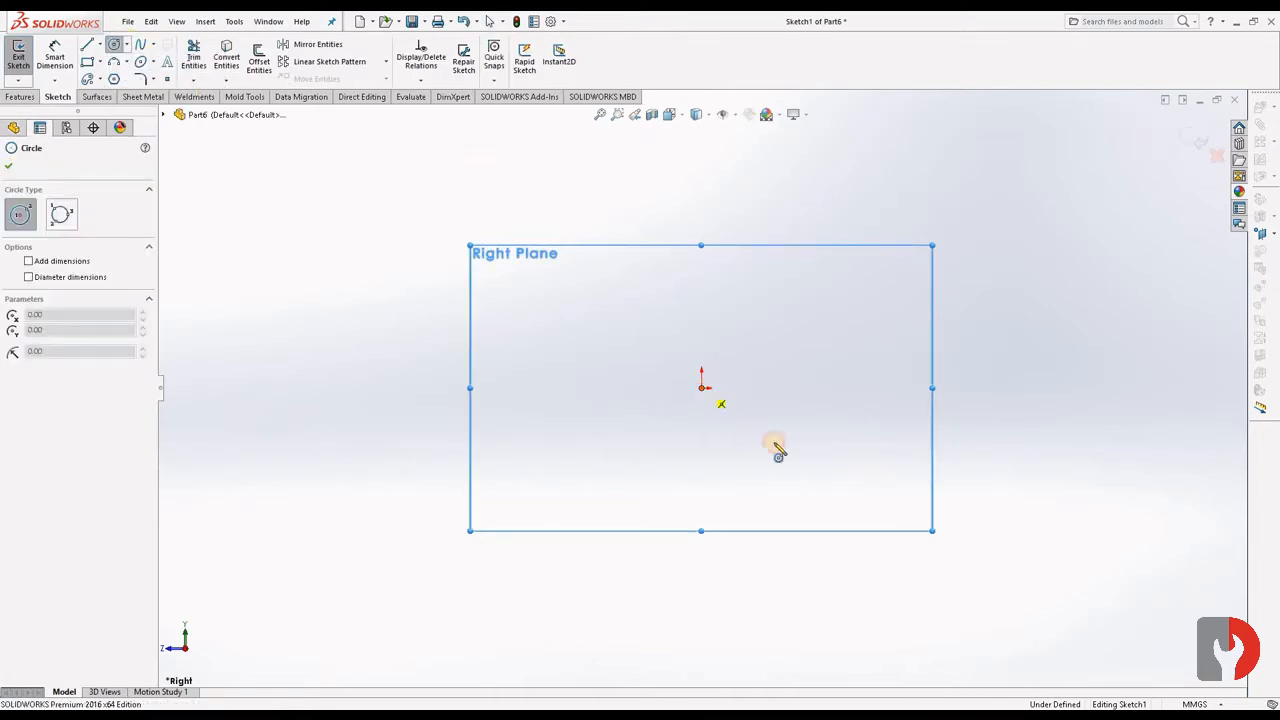
{"action": "left_click", "coordinate": [814, 491]}
Step: Dimension the circle's diameter as 50 mm and exit the sketch
{"action": "left_click", "coordinate": [52, 47]}
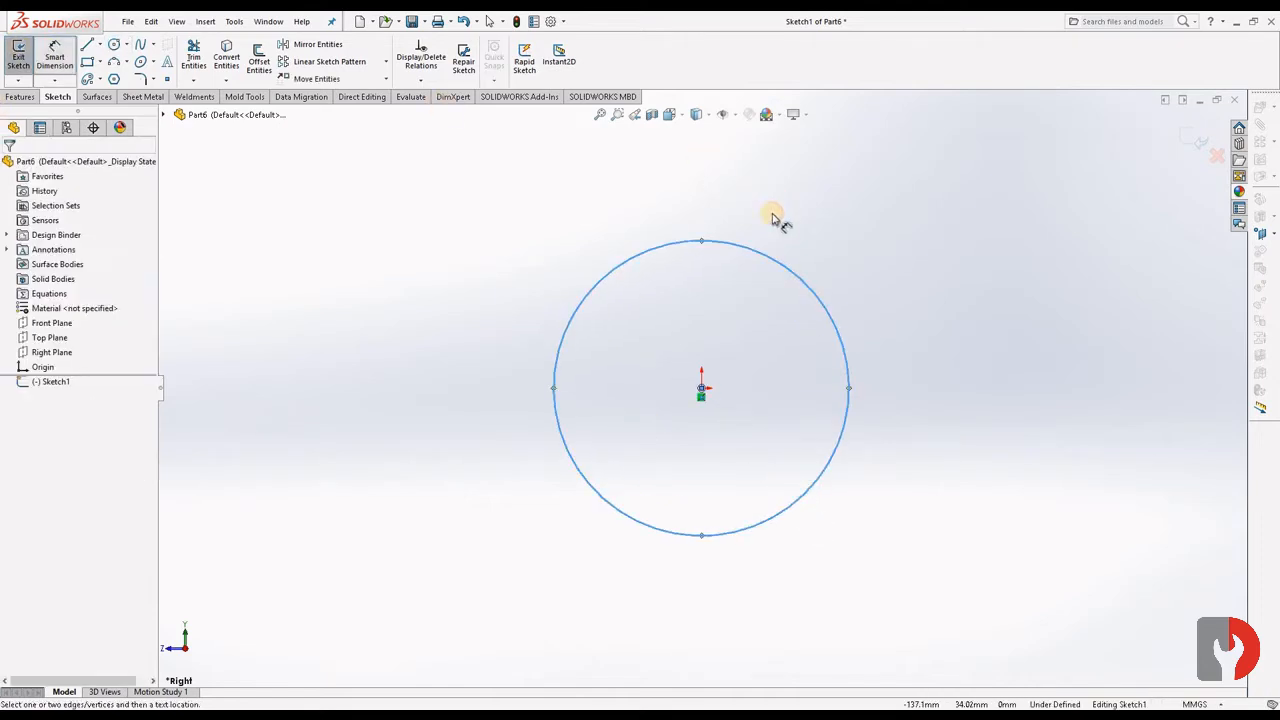
{"action": "left_click", "coordinate": [789, 272]}
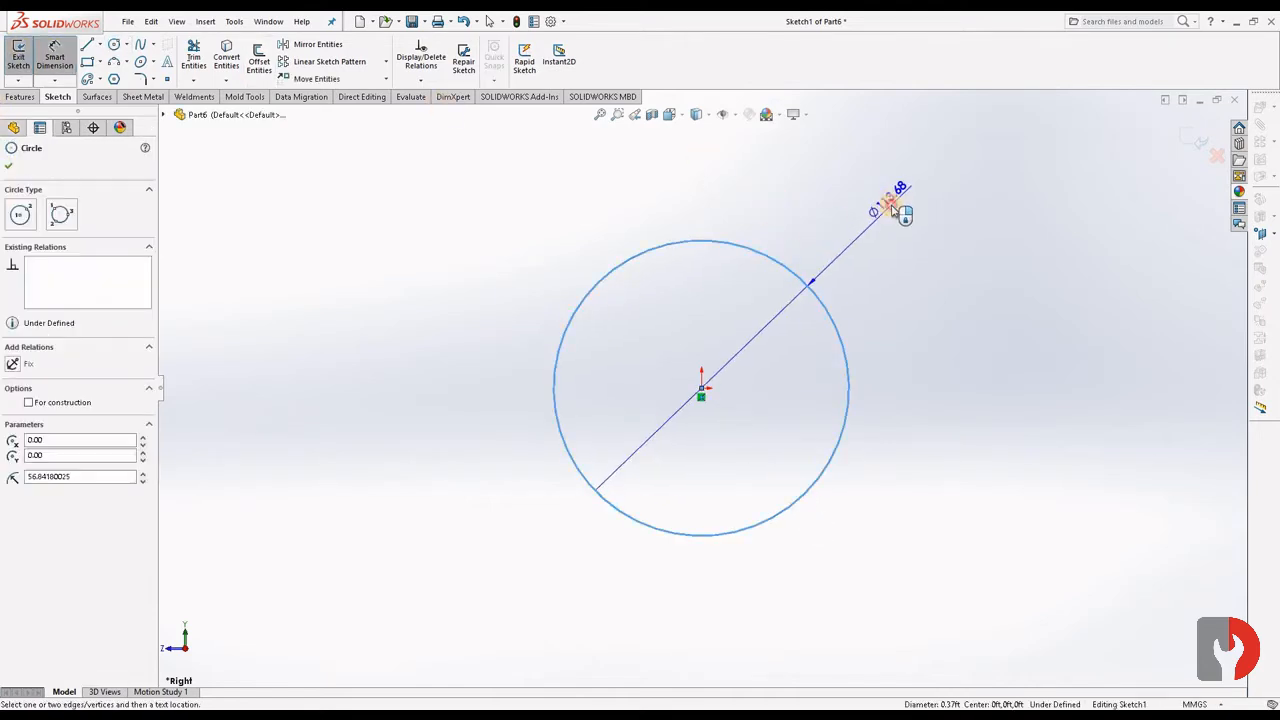
{"action": "left_click", "coordinate": [893, 208]}
{"action": "type", "text": "5"}
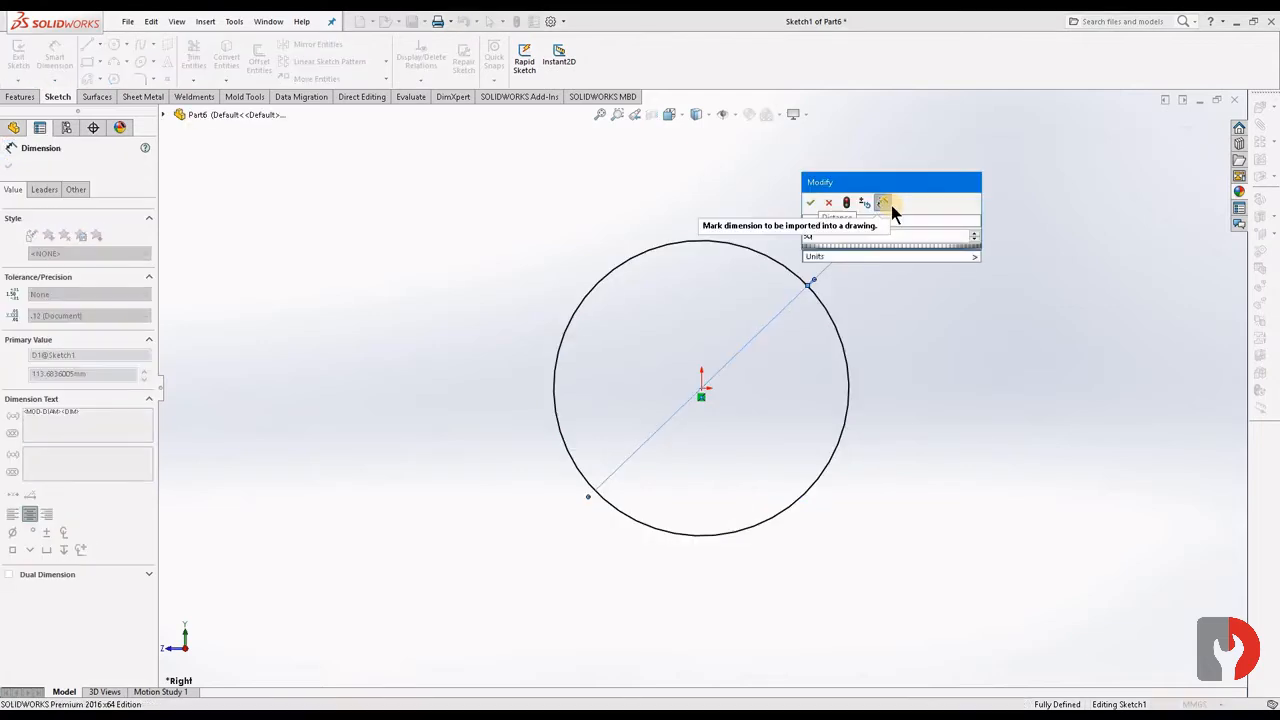
{"action": "type", "text": "0"}
{"action": "key", "text": "Return"}
{"action": "left_click", "coordinate": [1200, 143]}
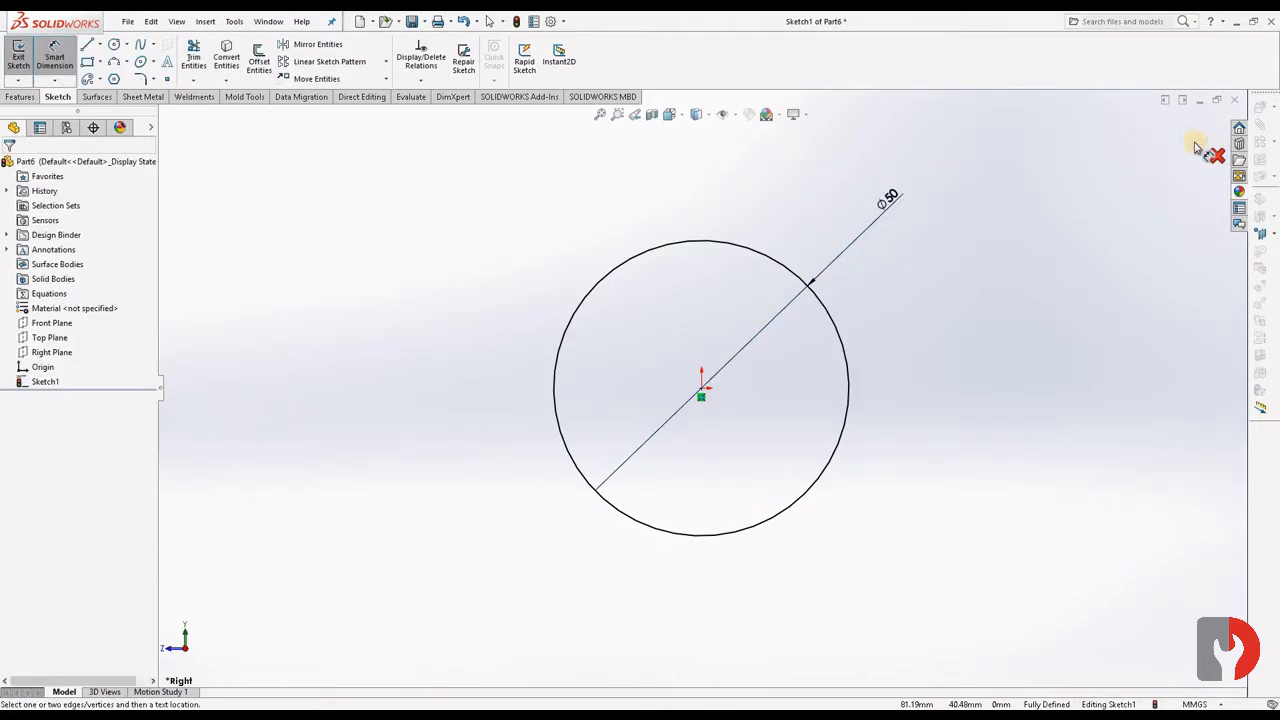
{"action": "left_click", "coordinate": [1200, 143]}
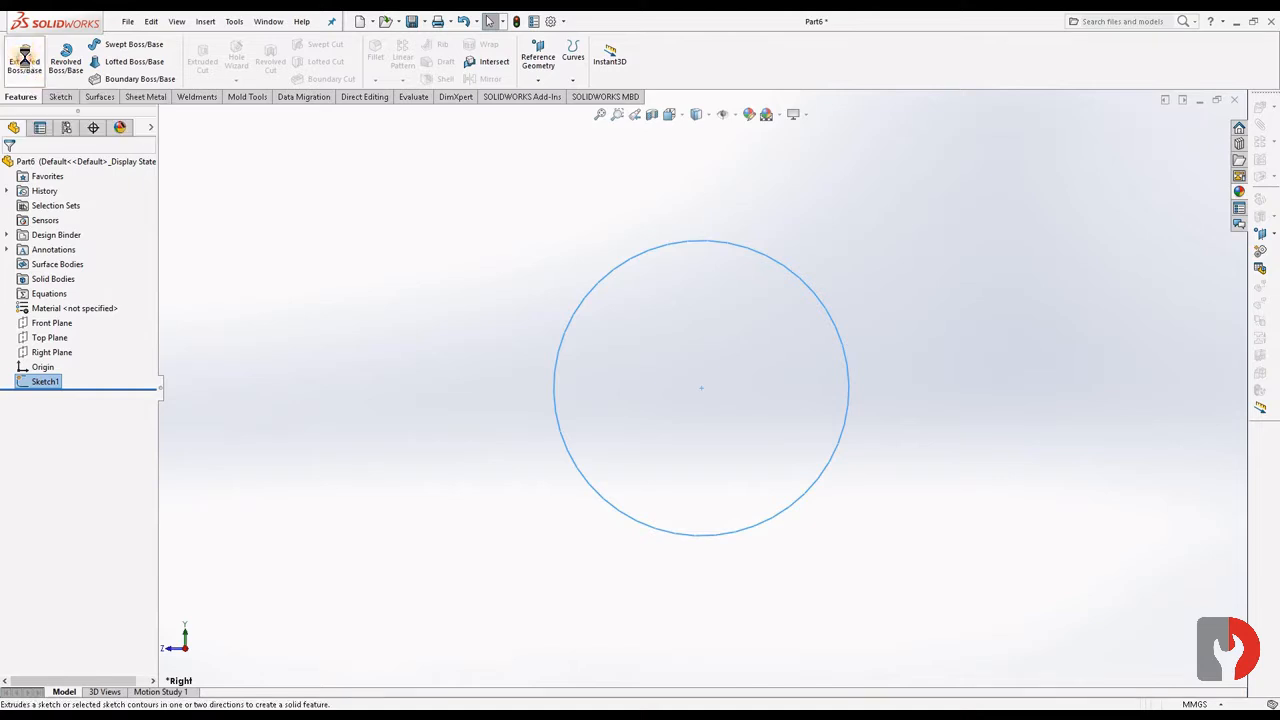
Step: Extrude the circle into a solid boss with the Mid Plane end condition and a depth of 70 mm
{"action": "left_click", "coordinate": [25, 62]}
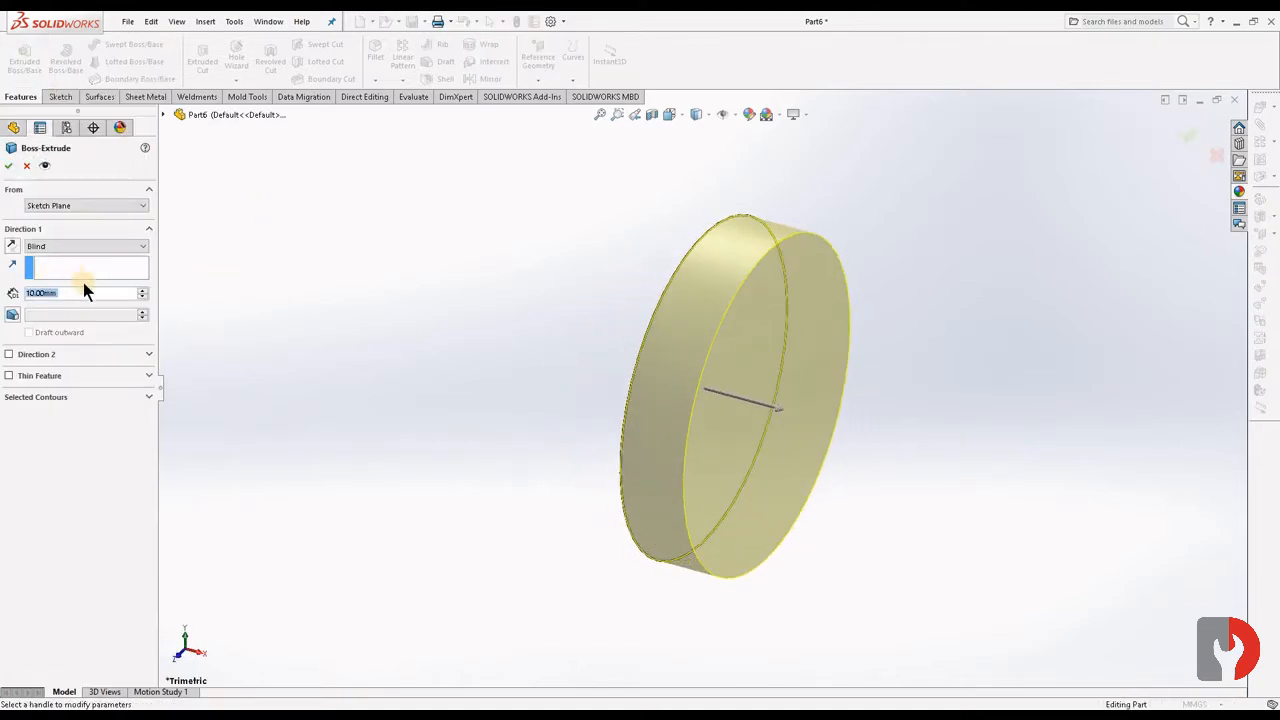
{"action": "left_click", "coordinate": [63, 247]}
{"action": "left_click", "coordinate": [60, 301]}
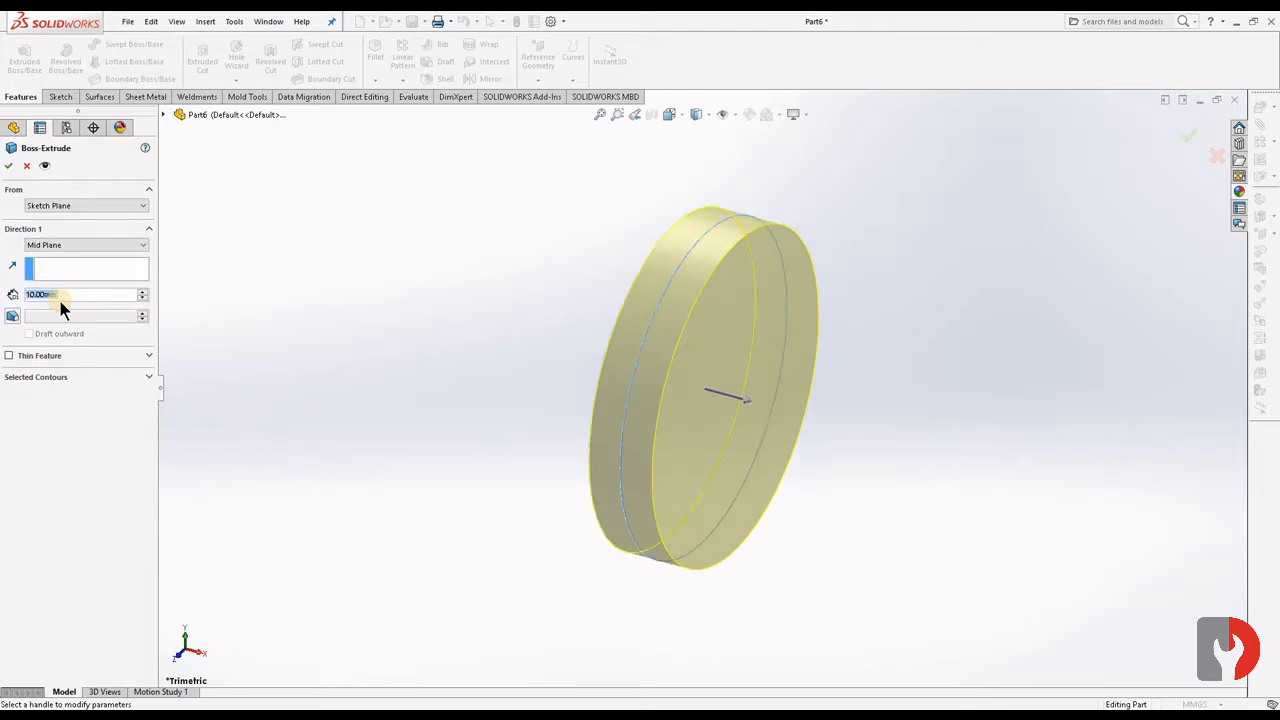
{"action": "type", "text": "70"}
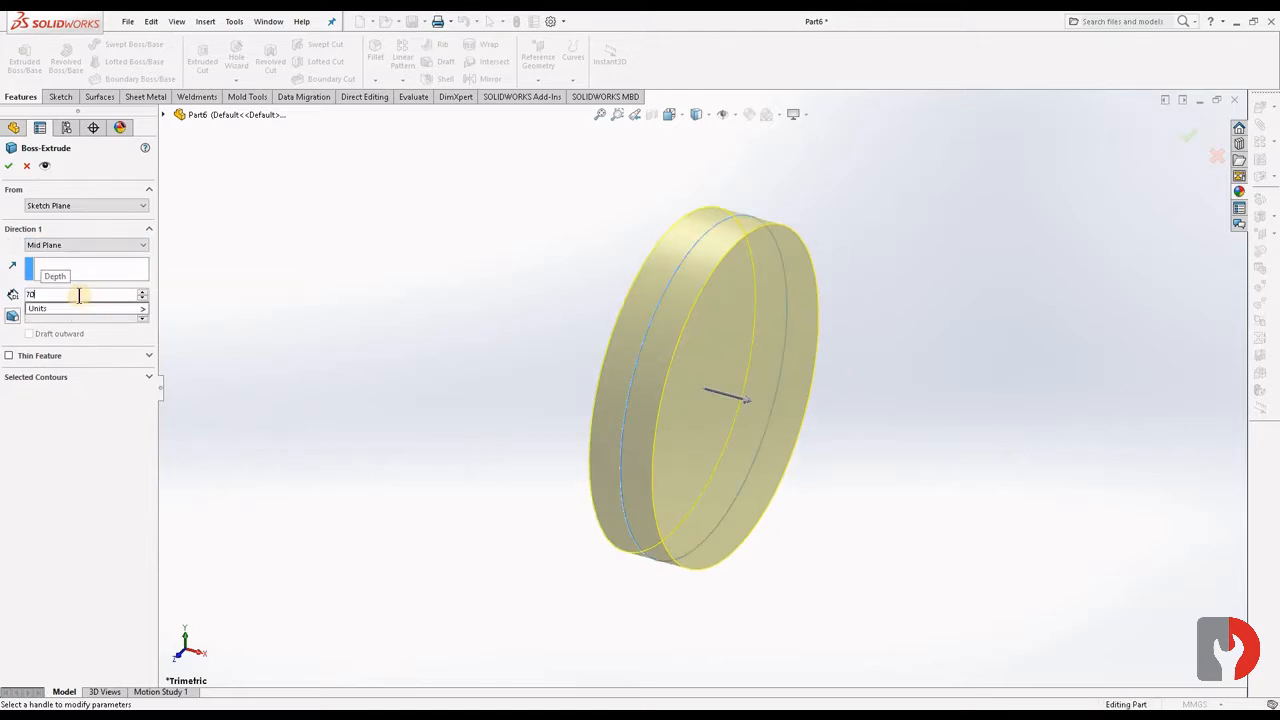
{"action": "key", "text": "Return"}
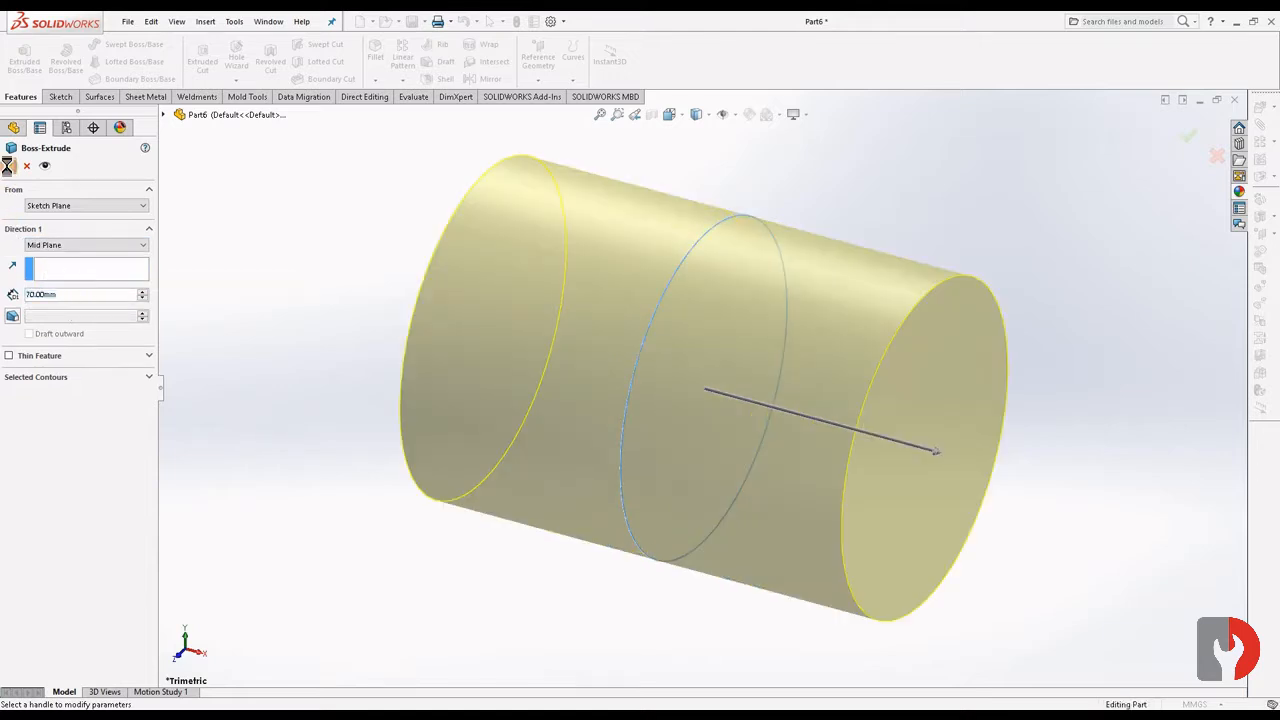
{"action": "left_click", "coordinate": [8, 167]}
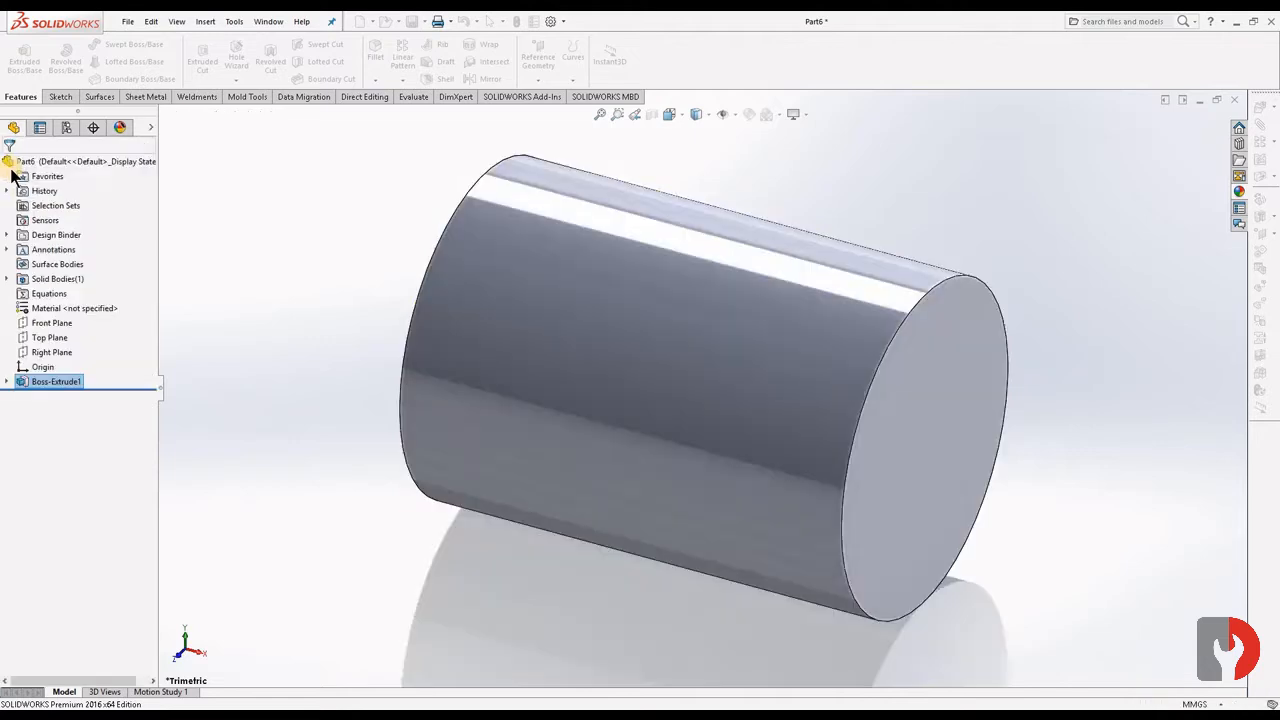
Step: Start a new sketch on the Front Plane and orient the view normal to it
{"action": "left_click", "coordinate": [48, 322]}
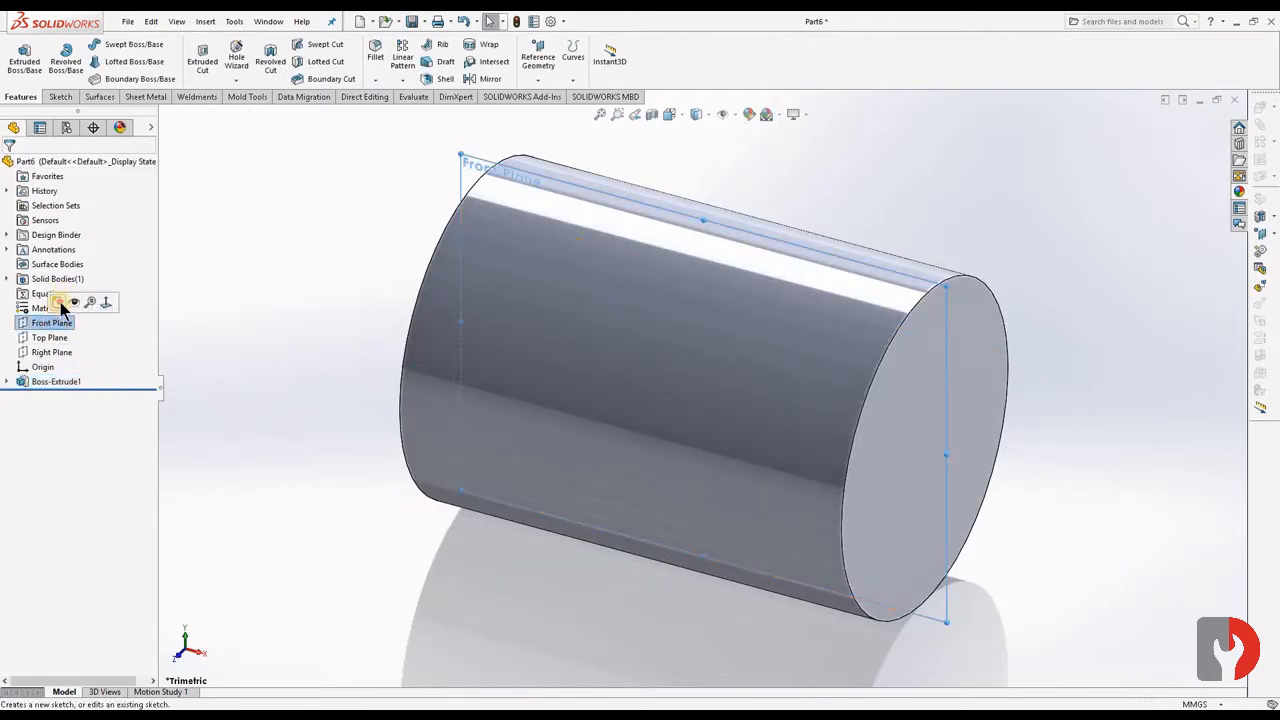
{"action": "left_click", "coordinate": [58, 301]}
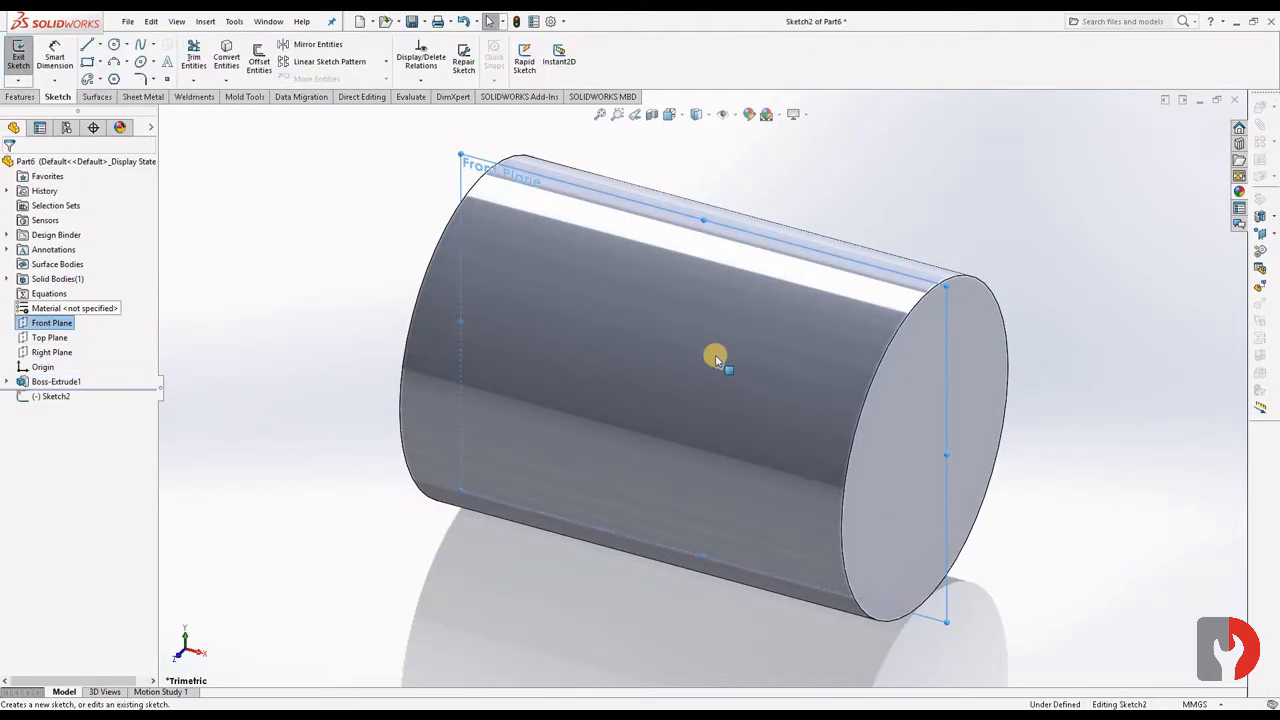
{"action": "right_click", "coordinate": [57, 325]}
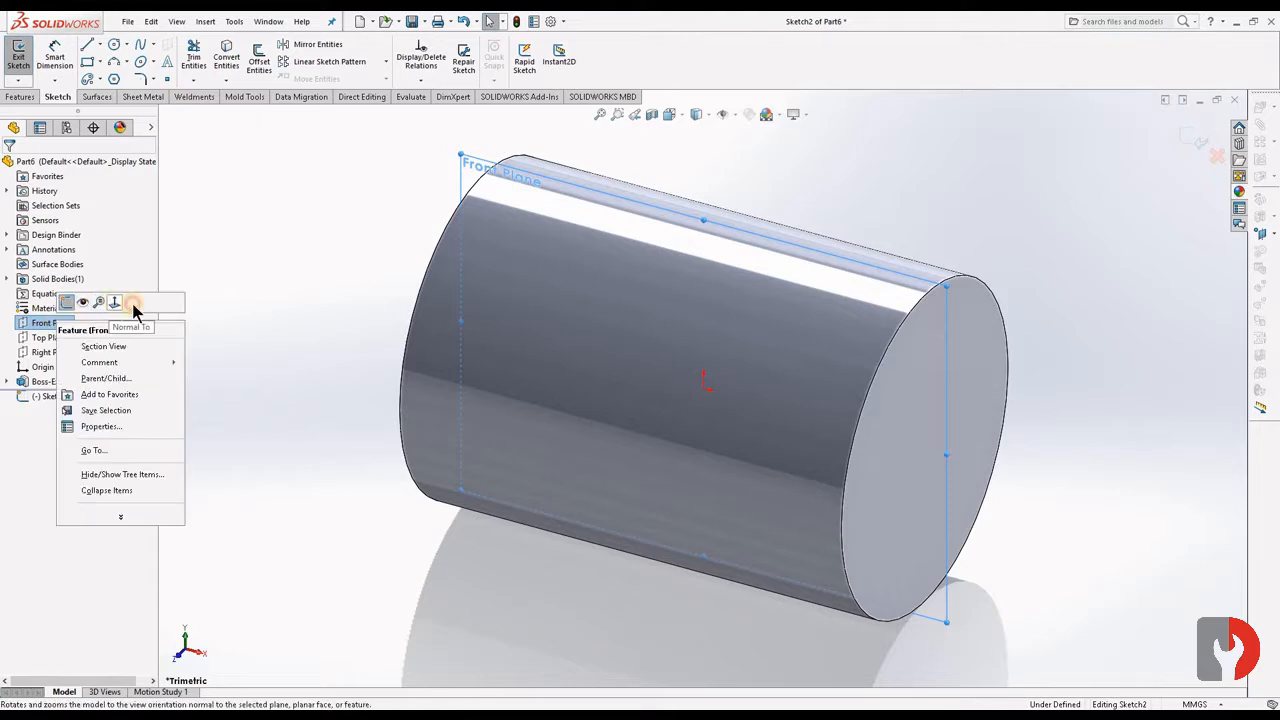
{"action": "left_click", "coordinate": [134, 312]}
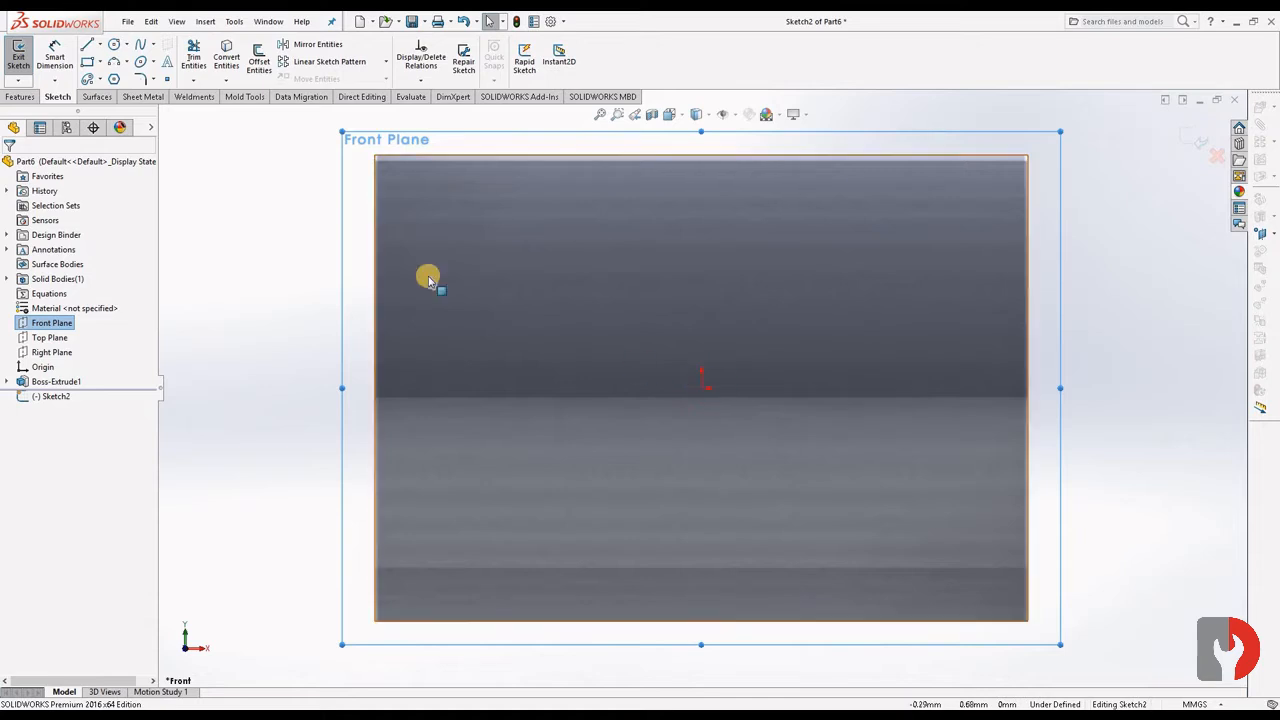
Step: Sketch a closed stepped profile with lines, with a base about 50.5 mm wide and 33 mm high at the origin and a narrower column rising above the cylinder
{"action": "left_click", "coordinate": [87, 45]}
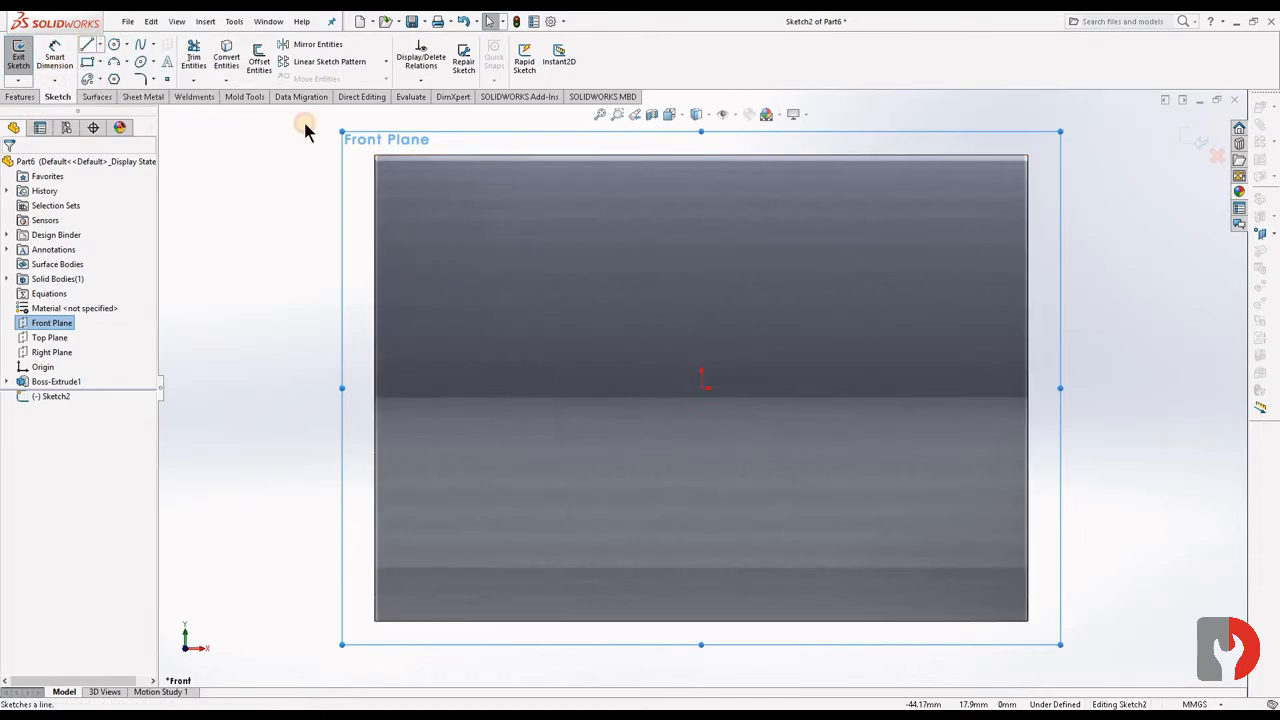
{"action": "scroll", "coordinate": [713, 402], "scroll_direction": "up", "scroll_amount": 3}
{"action": "left_click", "coordinate": [701, 390]}
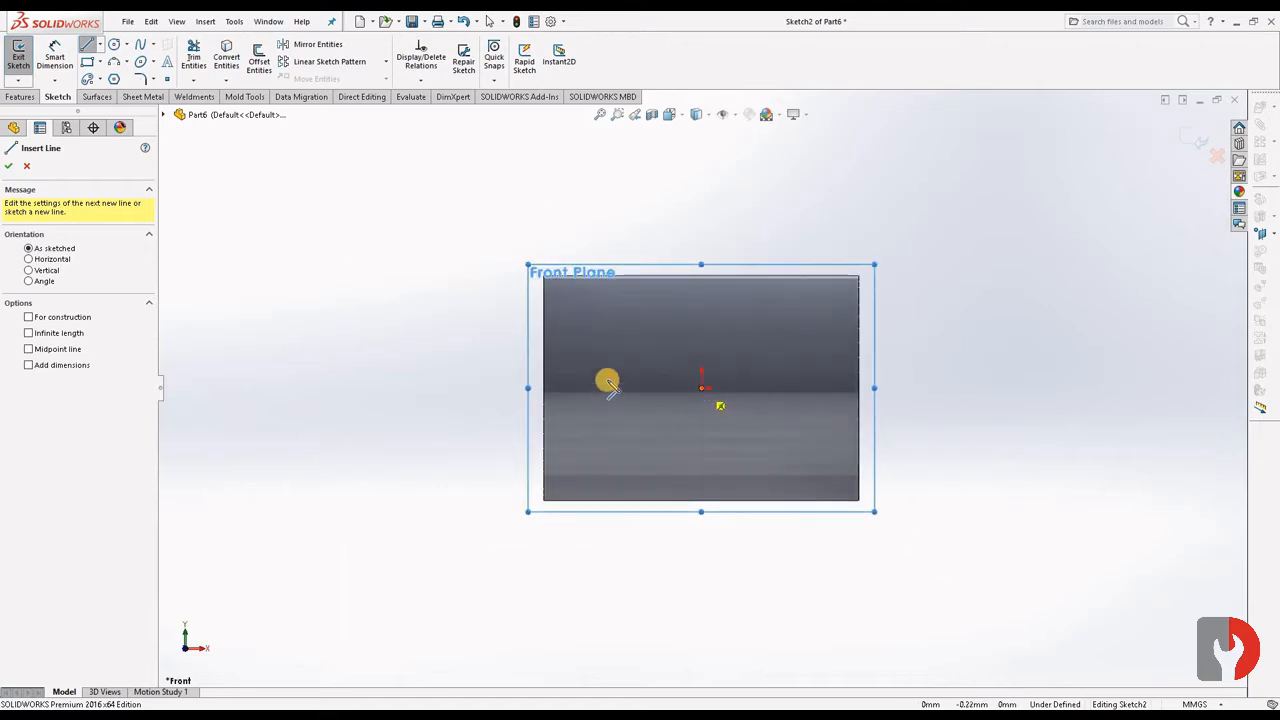
{"action": "left_click", "coordinate": [592, 389]}
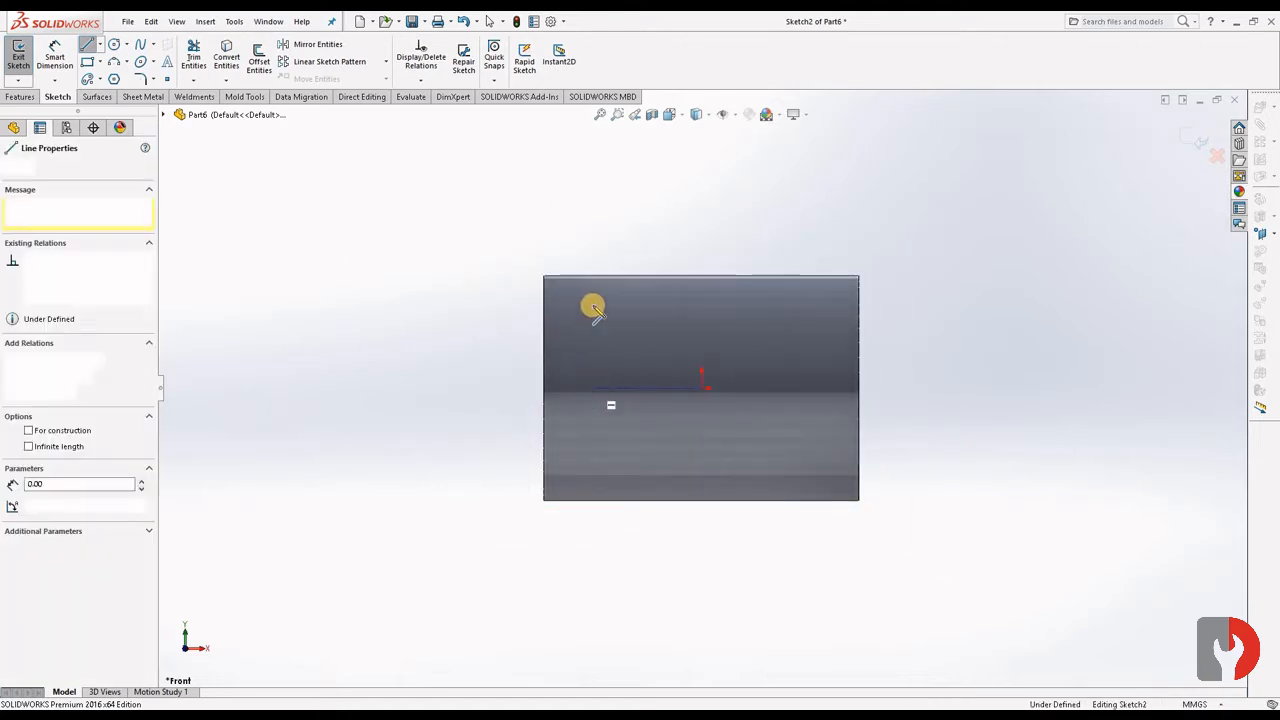
{"action": "left_click", "coordinate": [592, 241]}
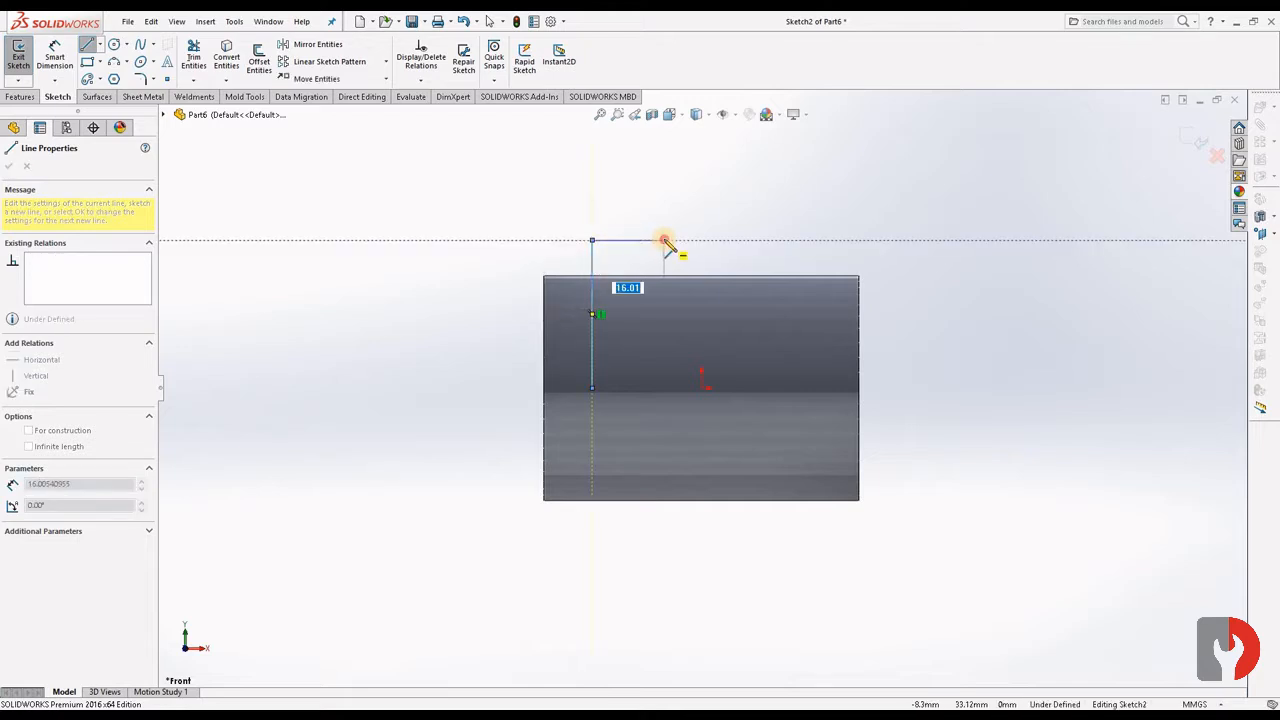
{"action": "left_click", "coordinate": [663, 240]}
{"action": "left_click", "coordinate": [663, 139]}
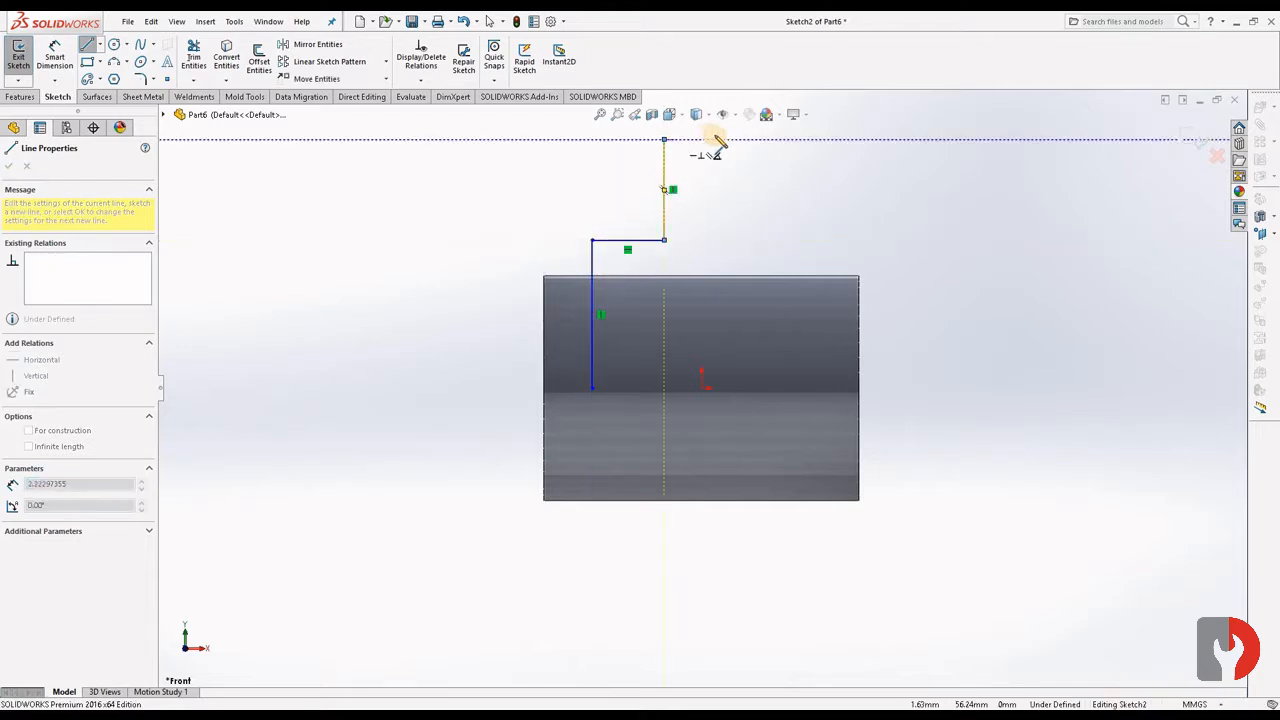
{"action": "left_click", "coordinate": [720, 139]}
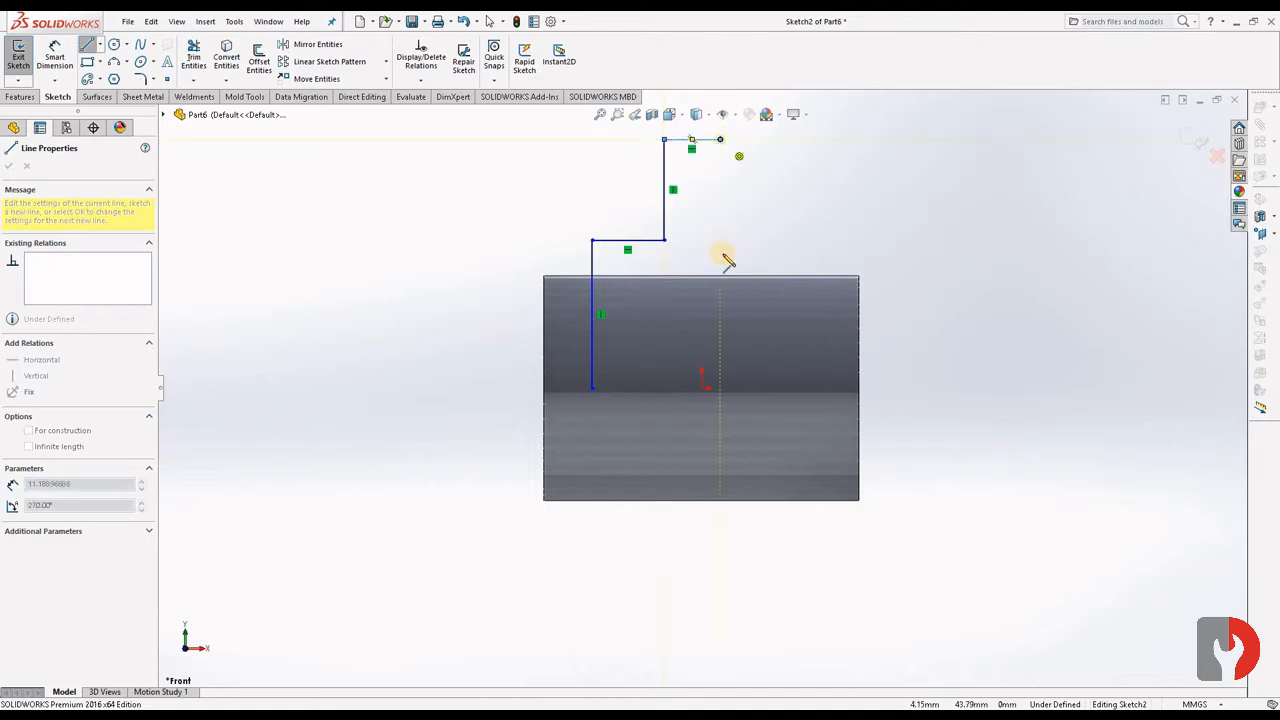
{"action": "left_click", "coordinate": [720, 240]}
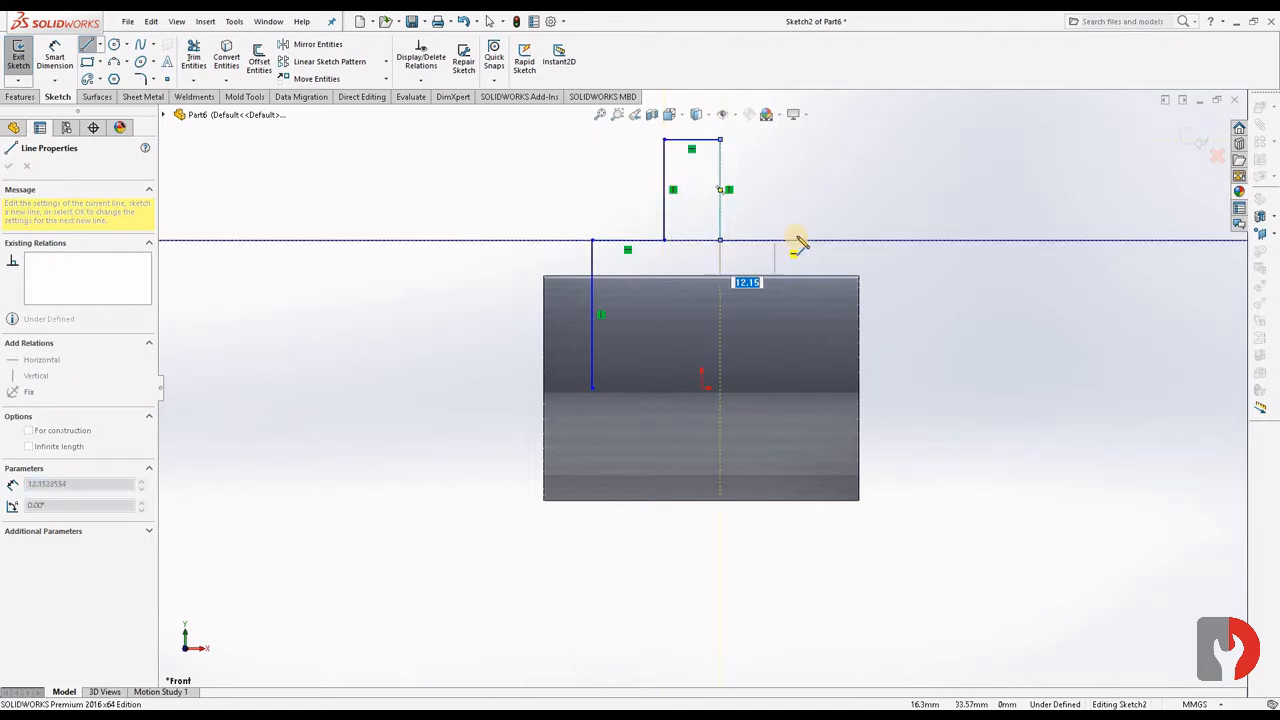
{"action": "left_click", "coordinate": [819, 240]}
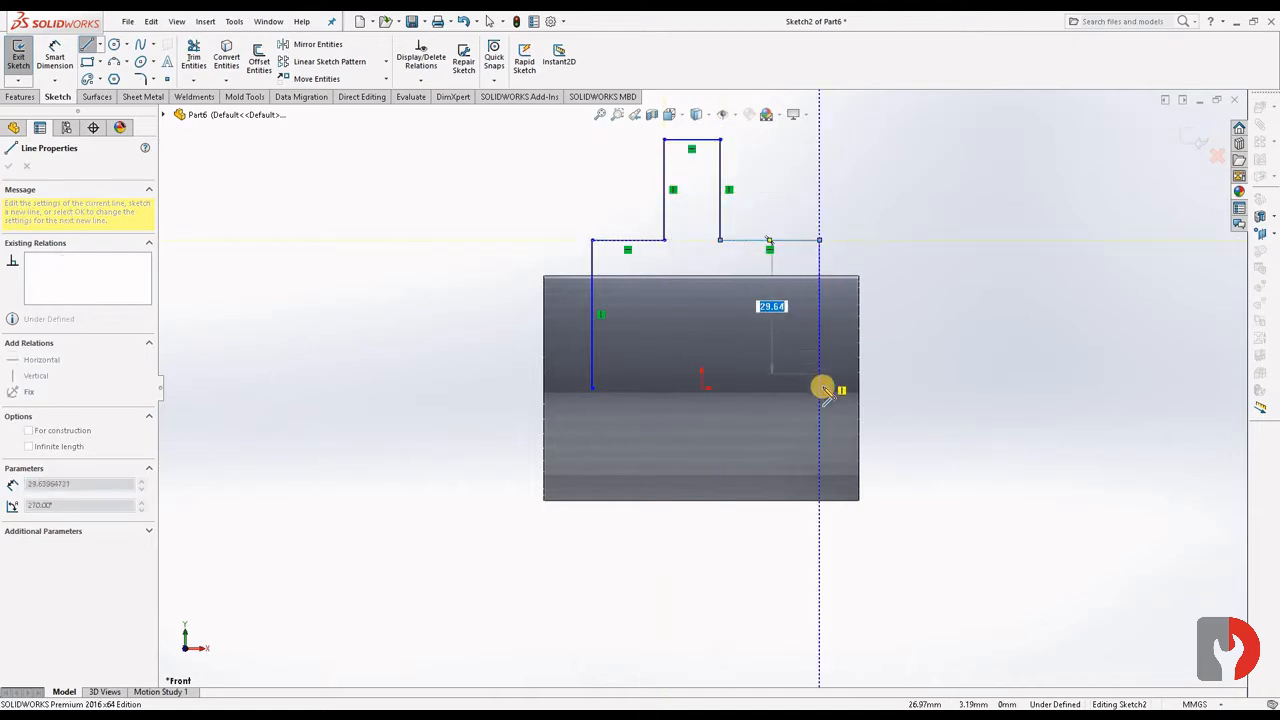
{"action": "left_click", "coordinate": [821, 389]}
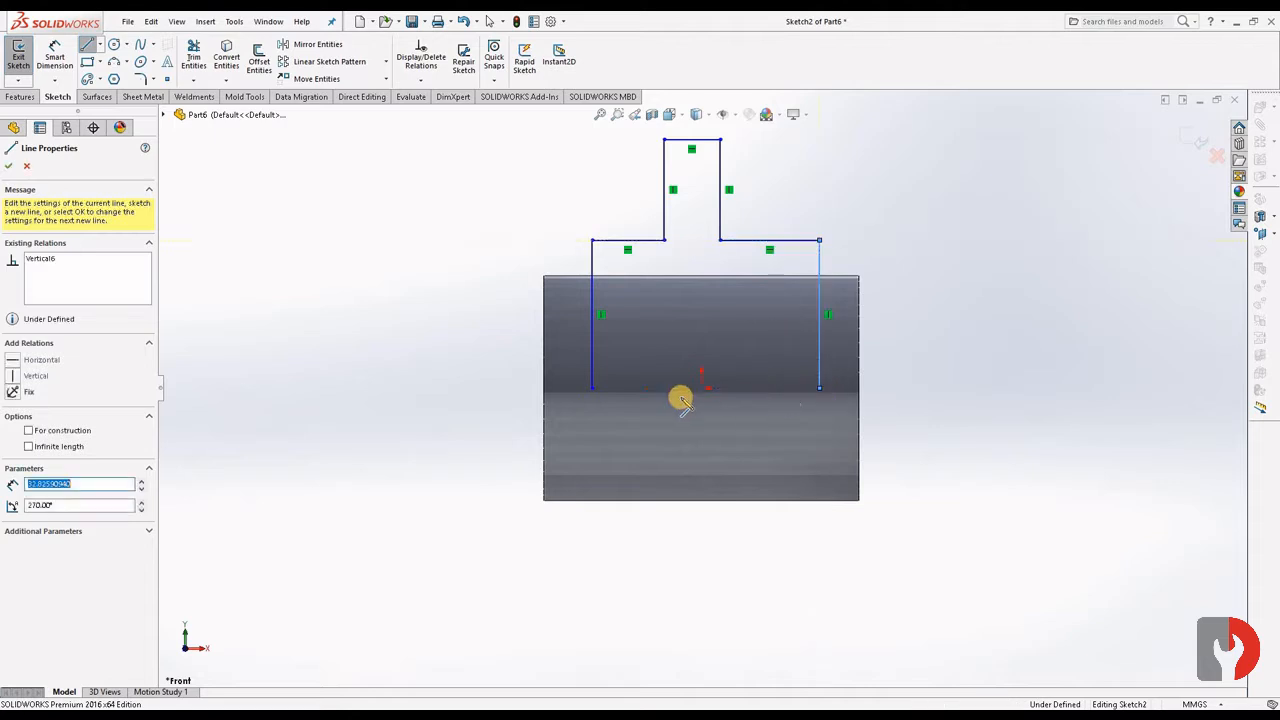
{"action": "left_click", "coordinate": [593, 389]}
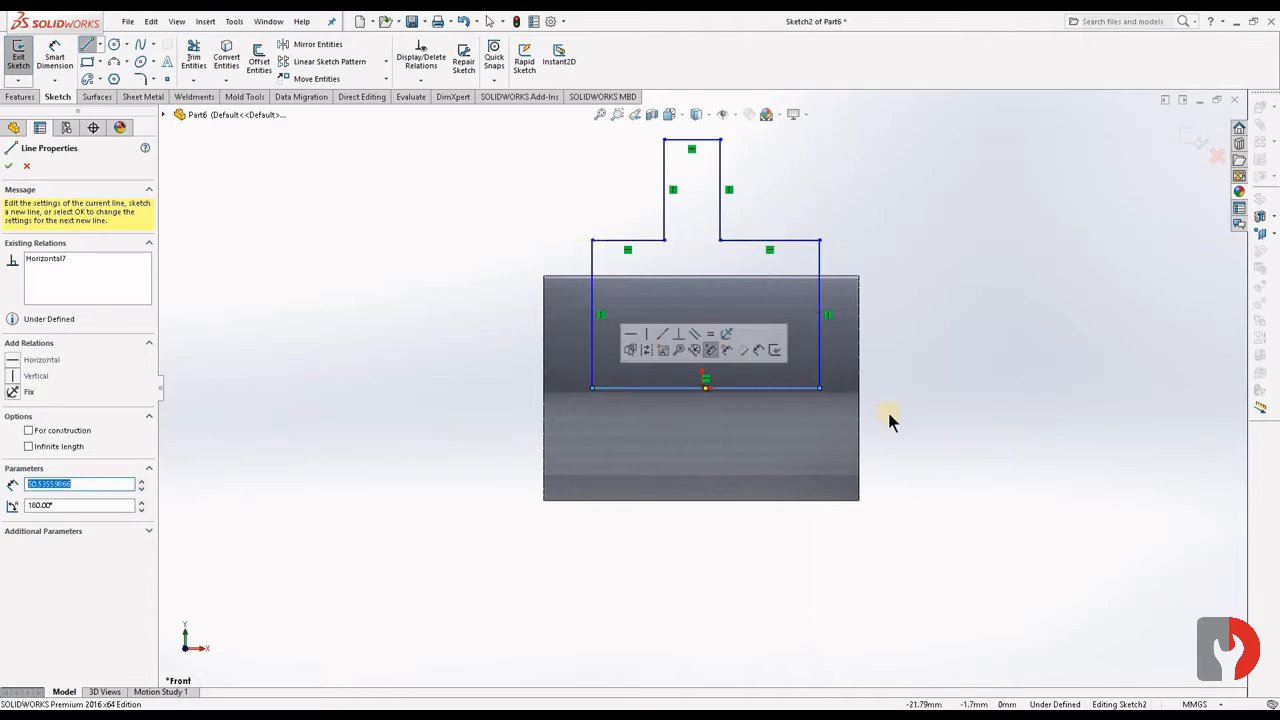
{"action": "key", "text": "Escape"}
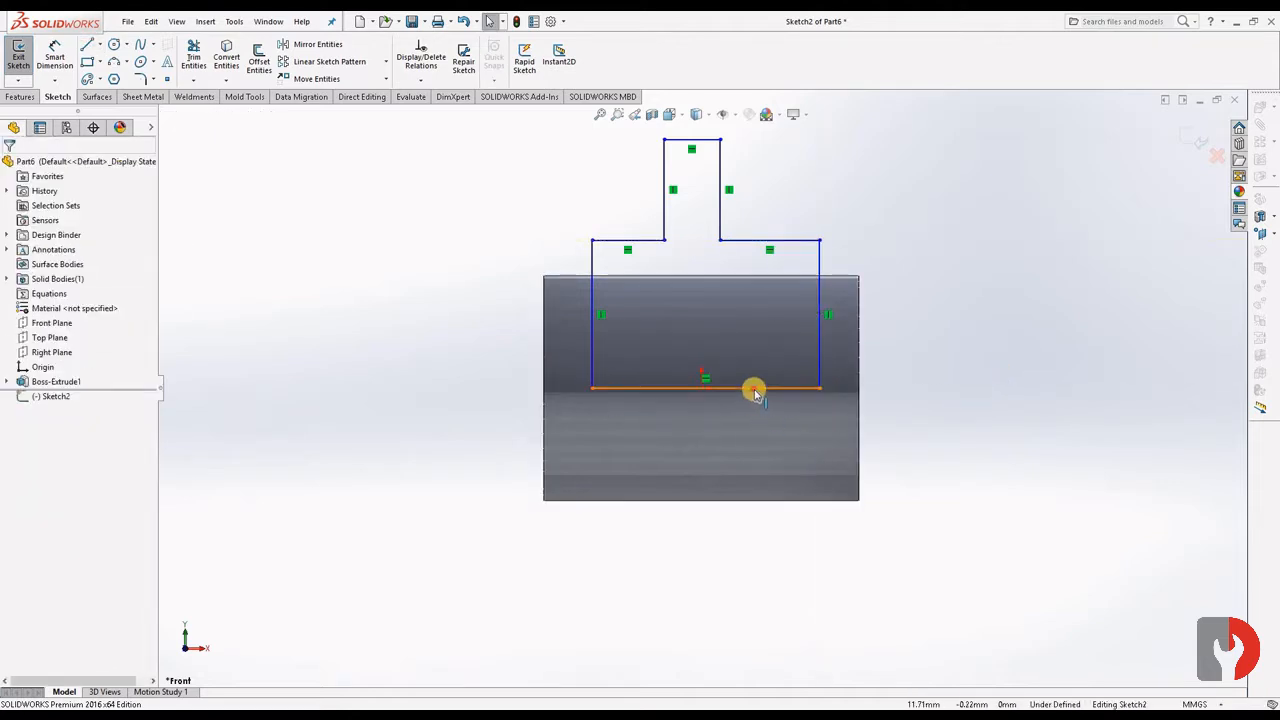
Step: Make the profile's horizontal base line coincident with the origin
{"action": "left_click_drag", "start_coordinate": [755, 407], "coordinate": [751, 408]}
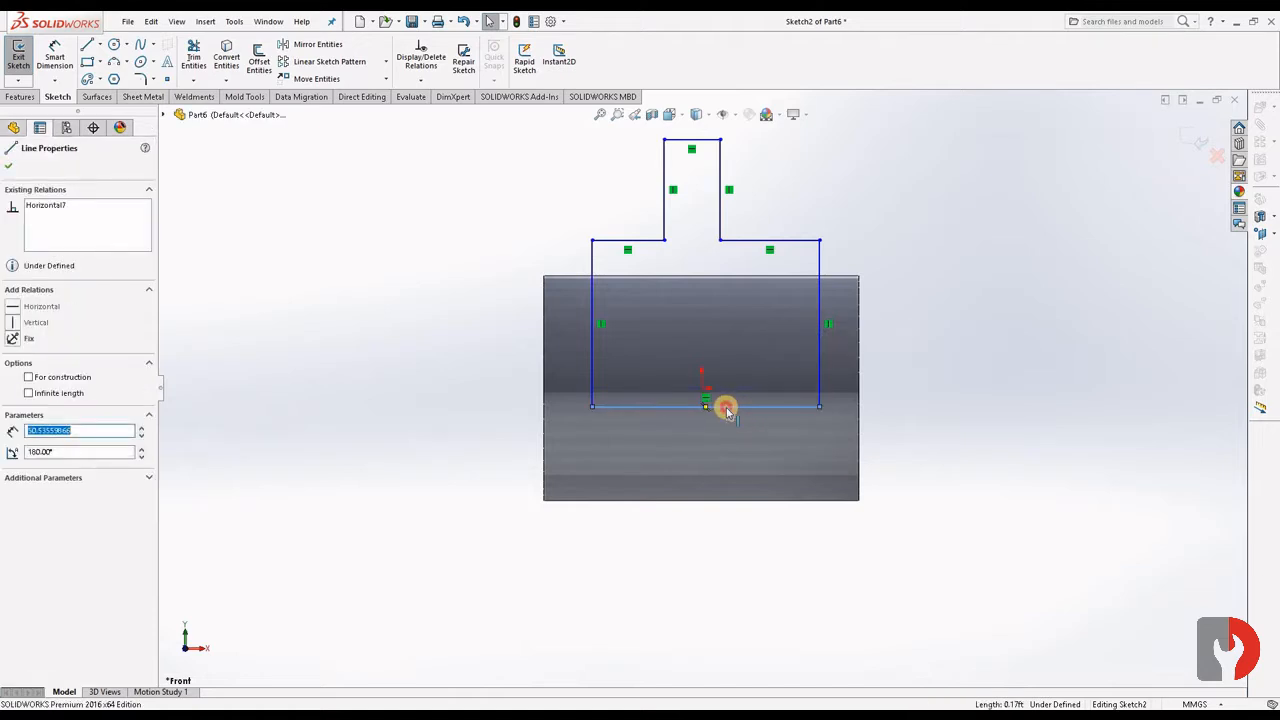
{"action": "key", "text": "Escape"}
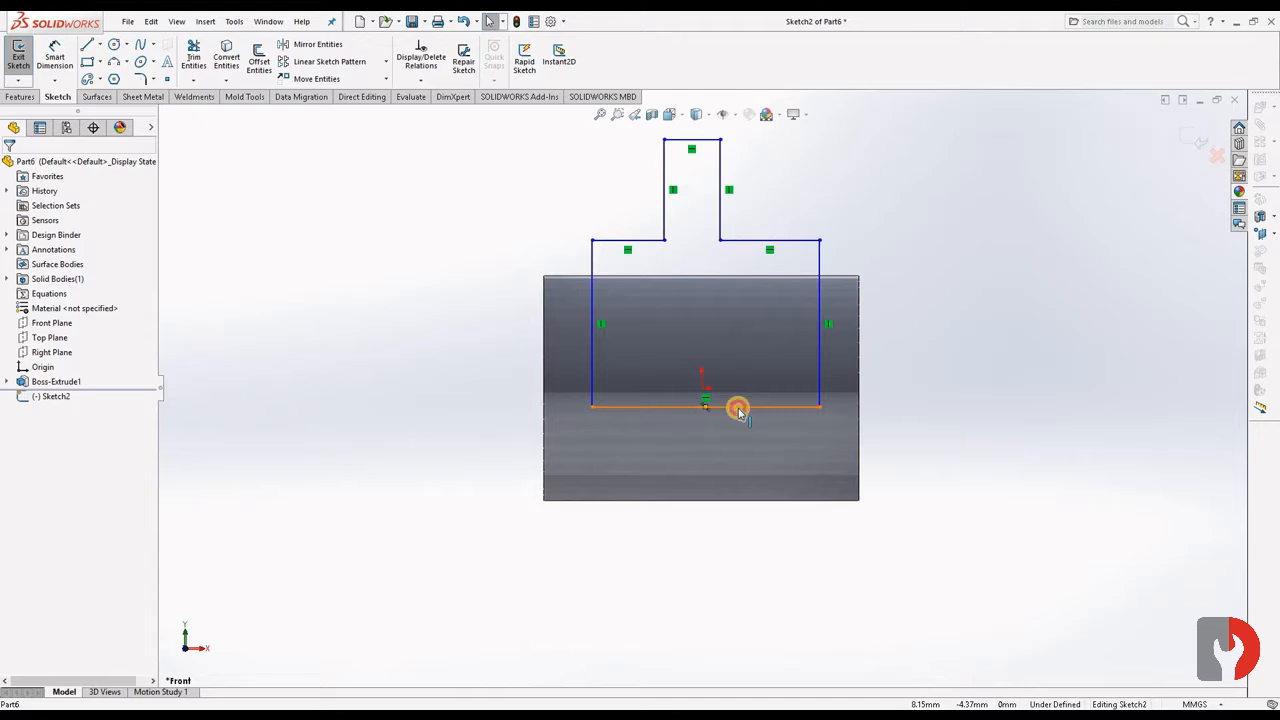
{"action": "left_click", "coordinate": [739, 409]}
{"action": "left_click", "coordinate": [703, 391], "text": "ctrl"}
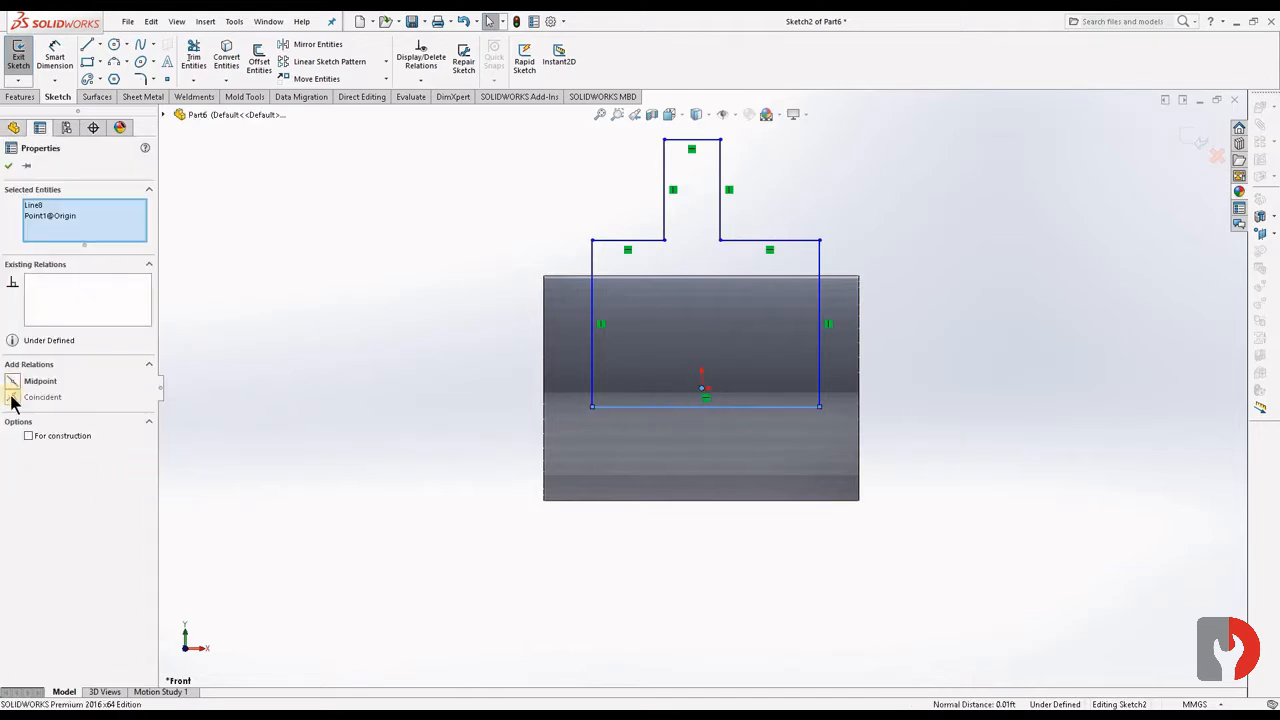
{"action": "left_click", "coordinate": [12, 398]}
{"action": "left_click", "coordinate": [1074, 366]}
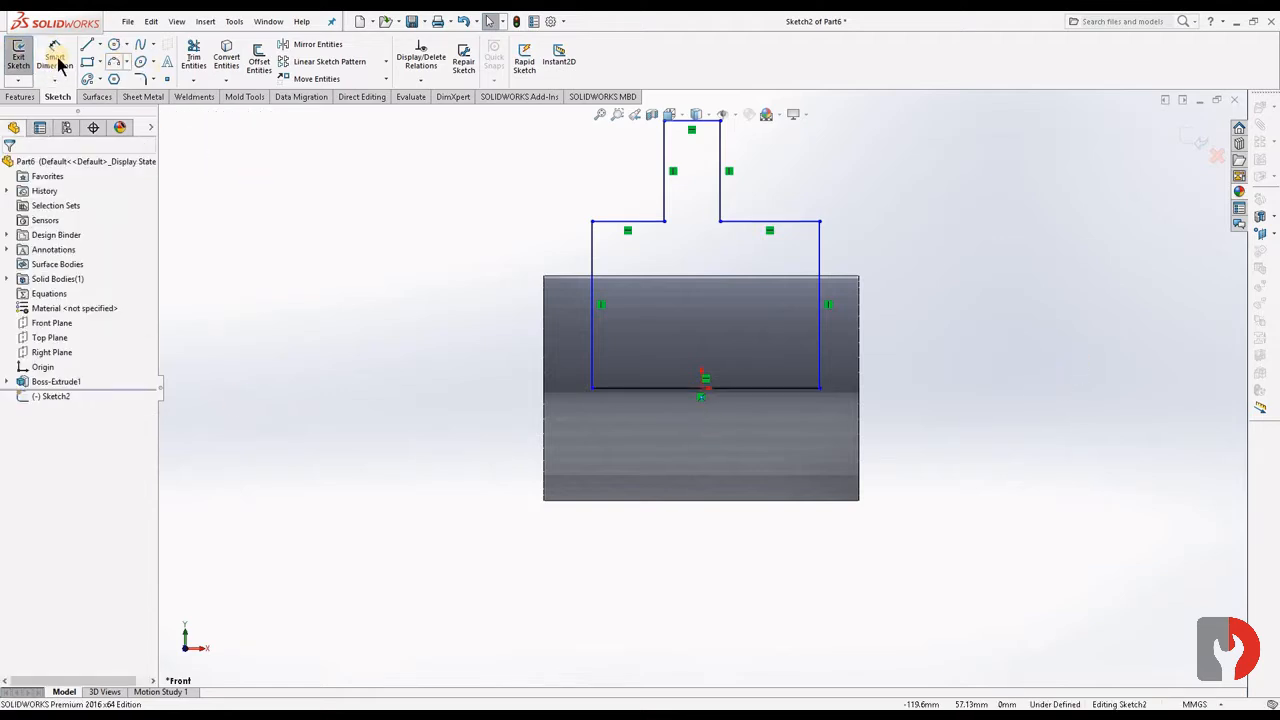
Step: Draw a vertical centerline from the origin up into the narrow column of the profile
{"action": "left_click", "coordinate": [100, 44]}
{"action": "left_click", "coordinate": [105, 77]}
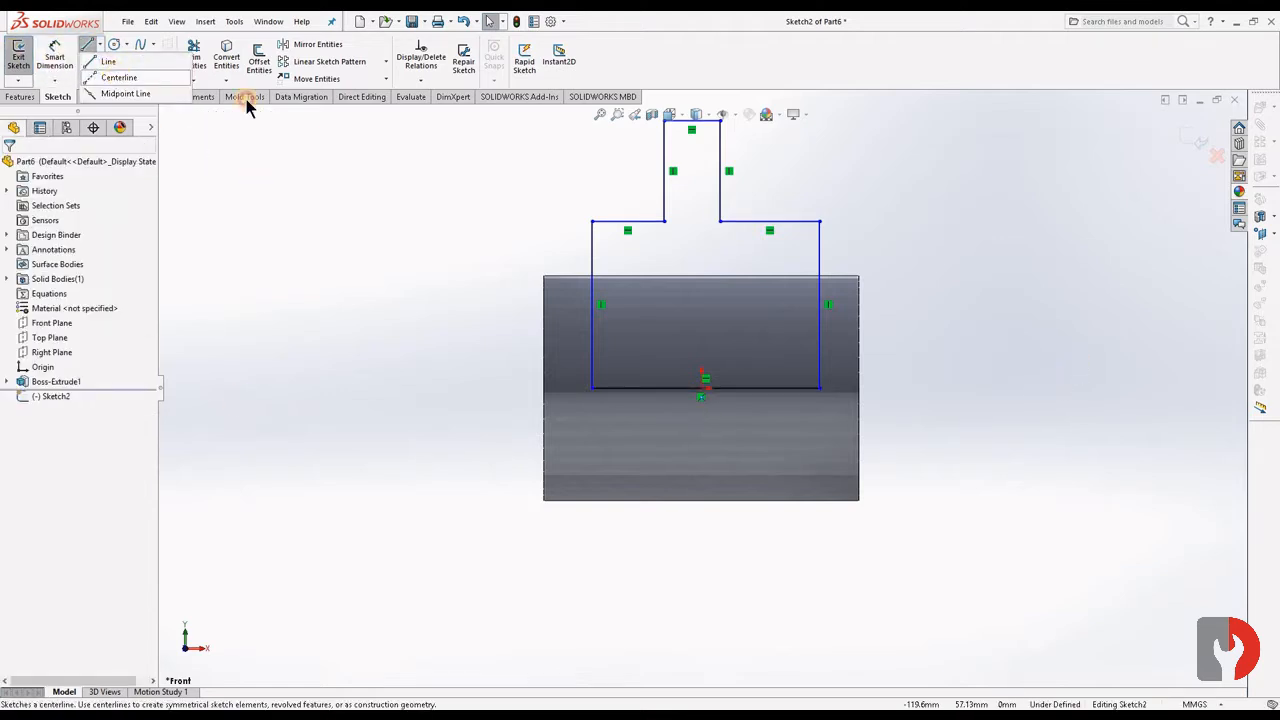
{"action": "left_click", "coordinate": [703, 392]}
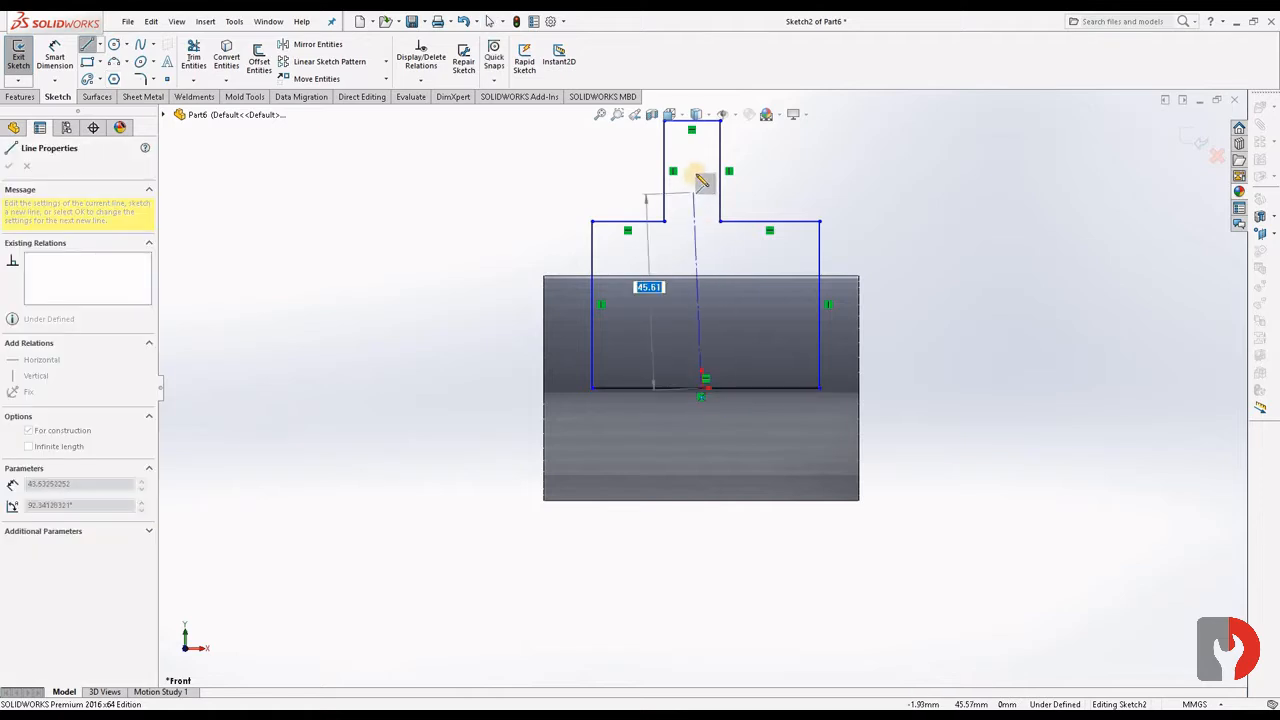
{"action": "left_click", "coordinate": [701, 169]}
{"action": "key", "text": "Escape"}
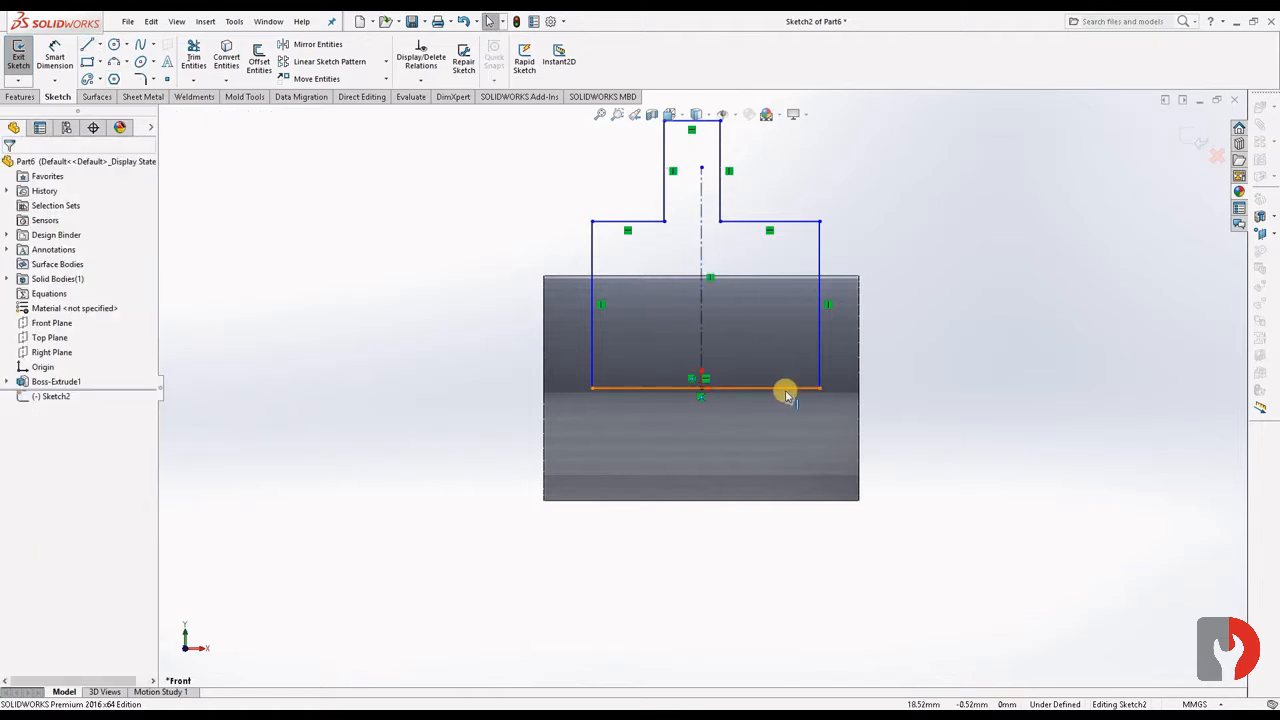
Step: Make the two outer vertical lines of the wide base symmetric about the centerline
{"action": "left_click", "coordinate": [592, 327]}
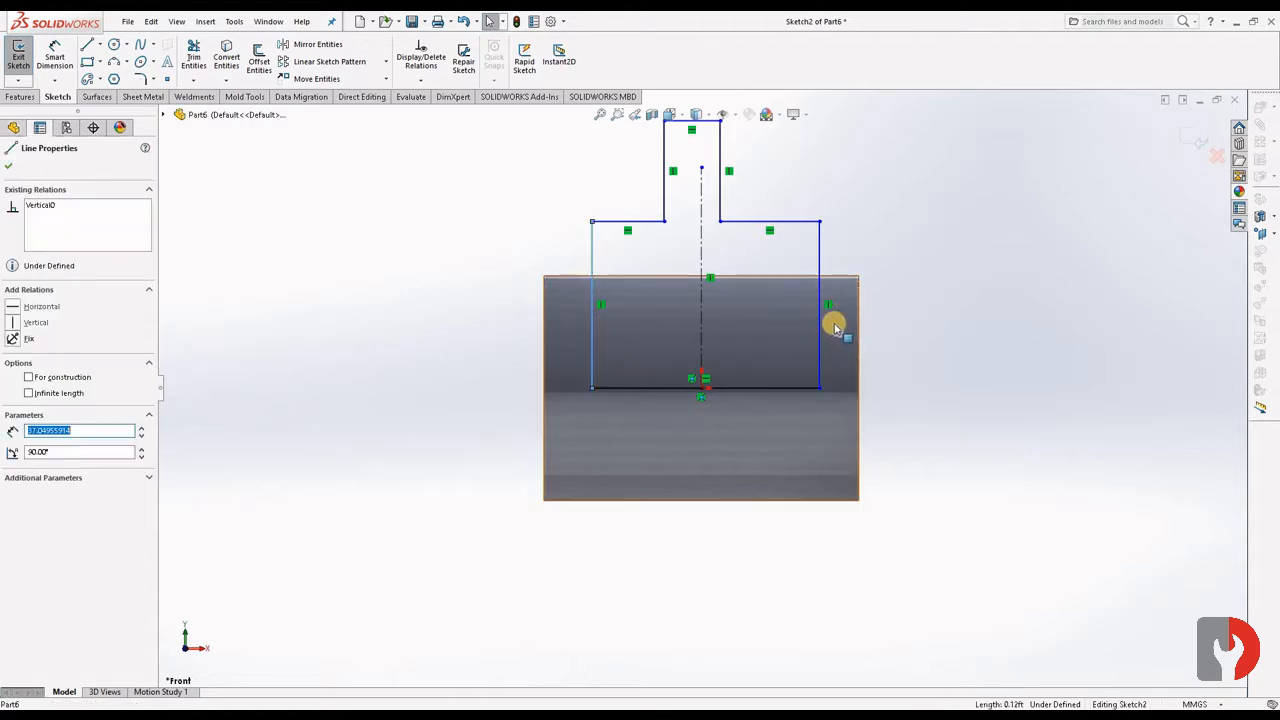
{"action": "left_click", "coordinate": [819, 325], "text": "ctrl"}
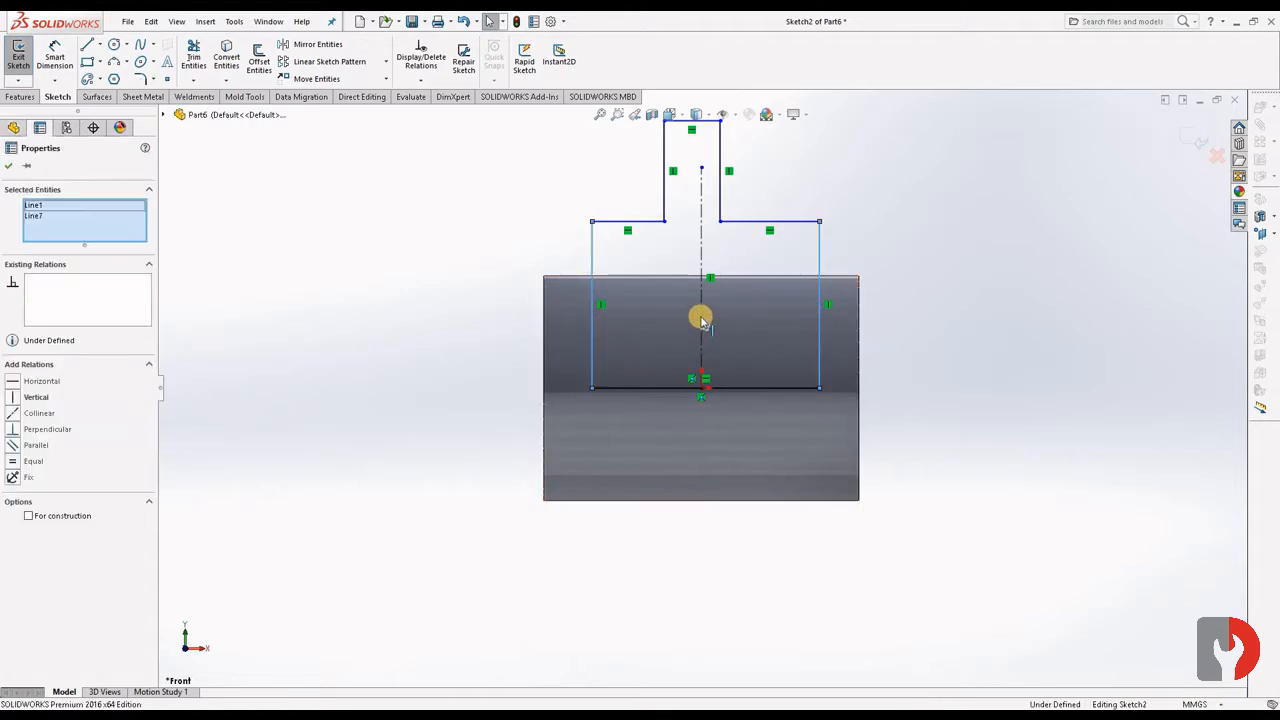
{"action": "left_click", "coordinate": [701, 317], "text": "ctrl"}
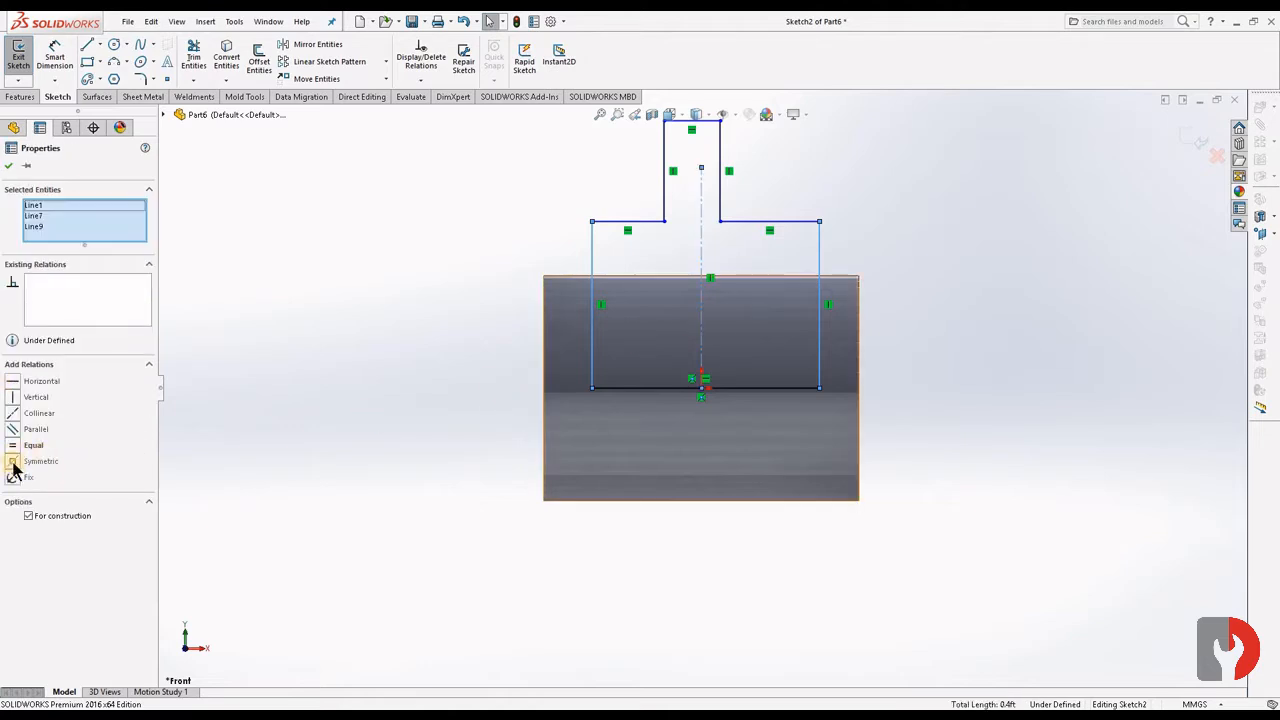
{"action": "left_click", "coordinate": [13, 461]}
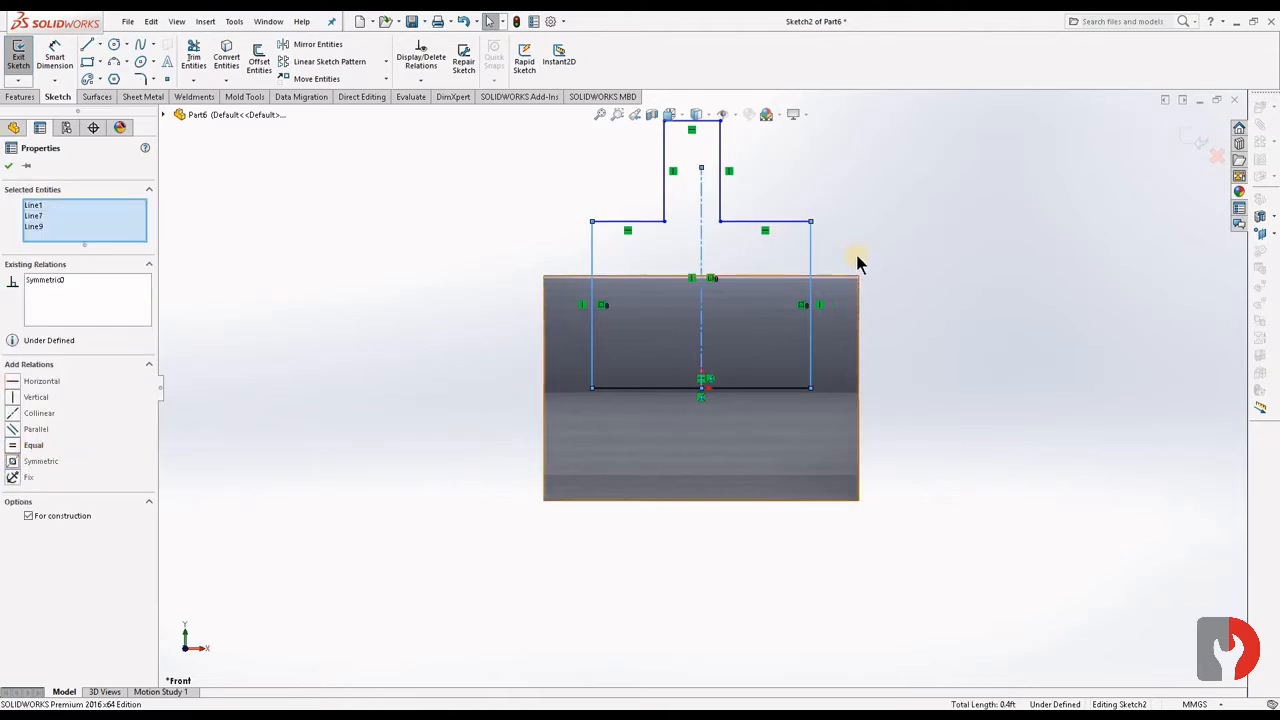
{"action": "left_click", "coordinate": [835, 190]}
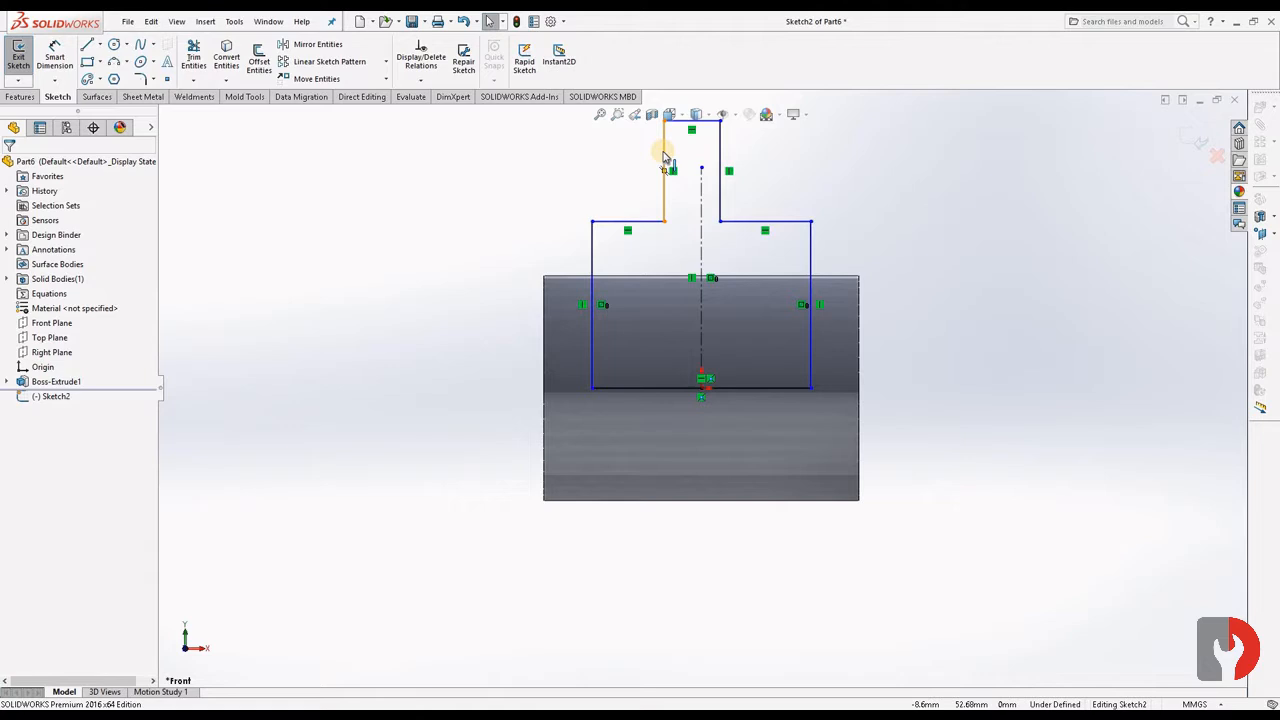
Step: Make the two vertical sides of the narrow column symmetric about the centerline
{"action": "left_click", "coordinate": [665, 152]}
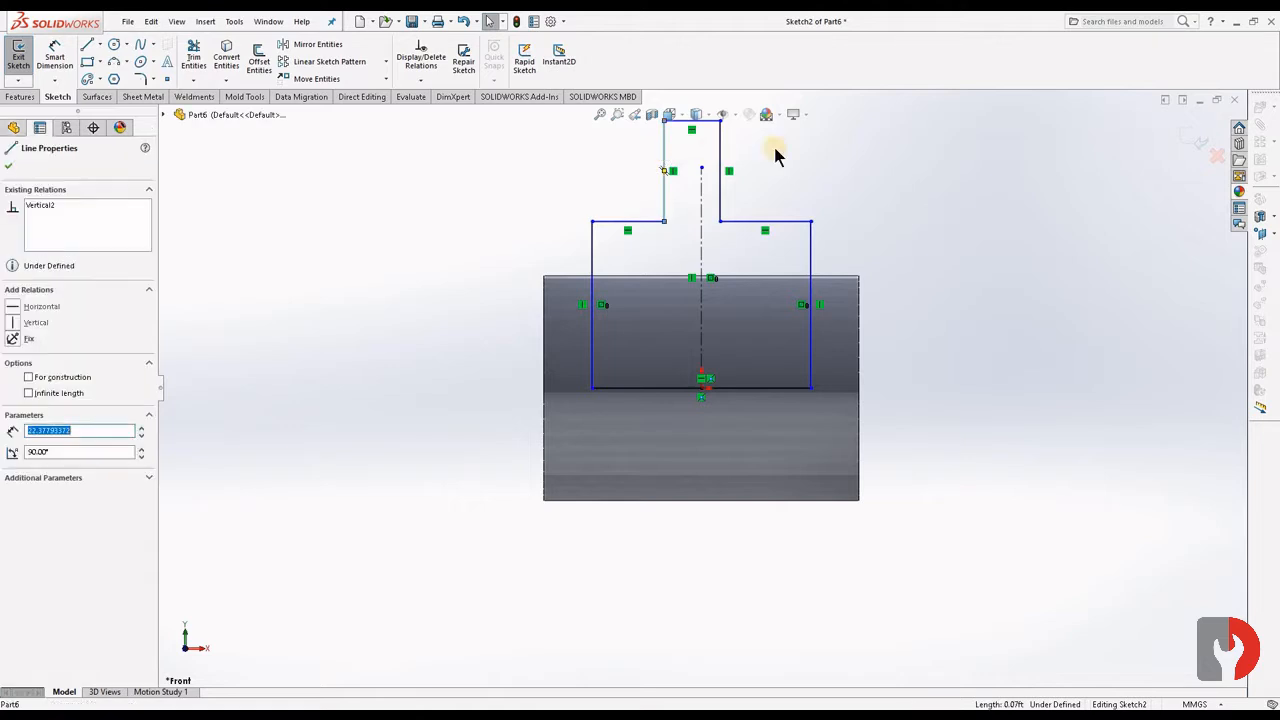
{"action": "left_click", "coordinate": [701, 215], "text": "ctrl"}
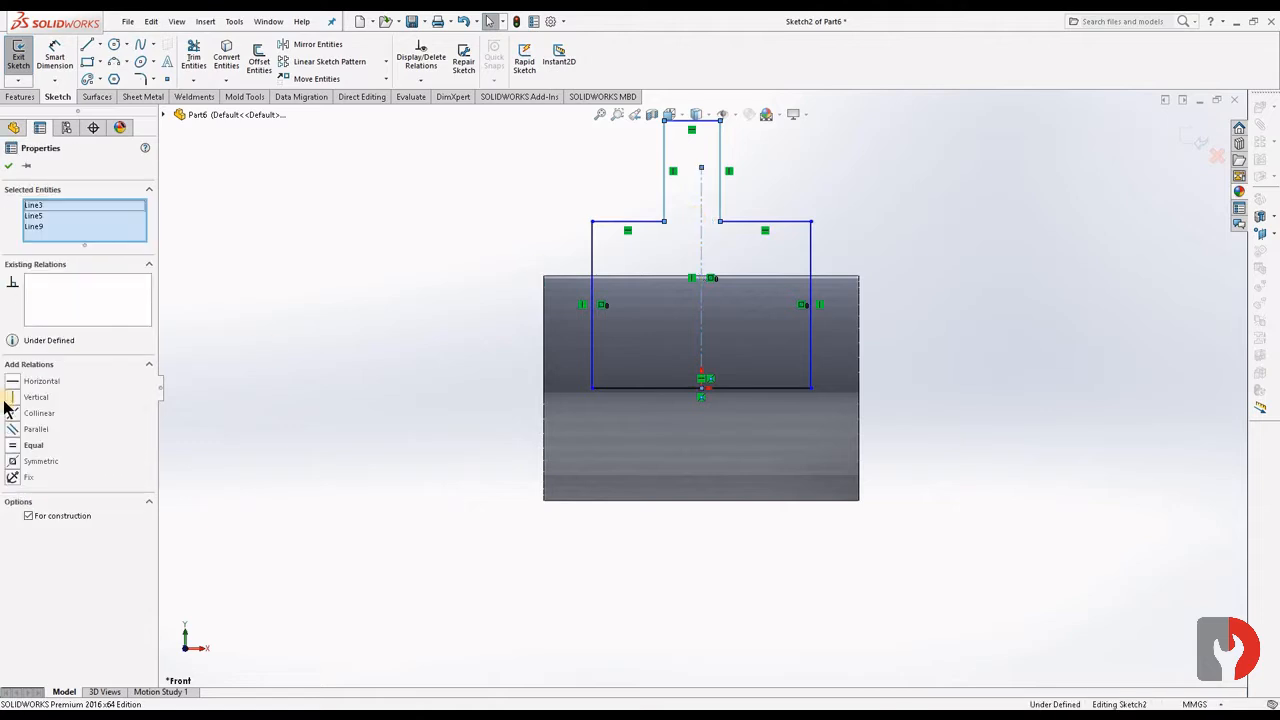
{"action": "left_click", "coordinate": [14, 463]}
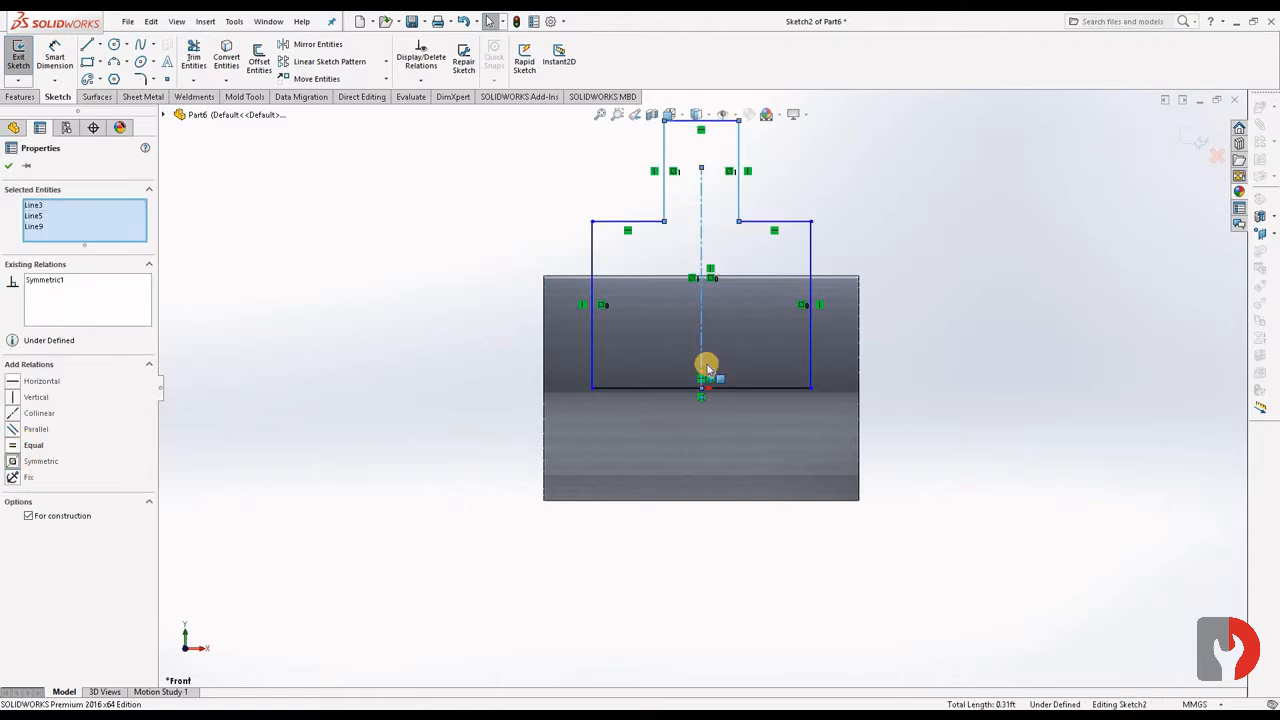
{"action": "left_click", "coordinate": [971, 283]}
Step: Dimension the width of the profile's base line as 62 mm
{"action": "left_click", "coordinate": [58, 58]}
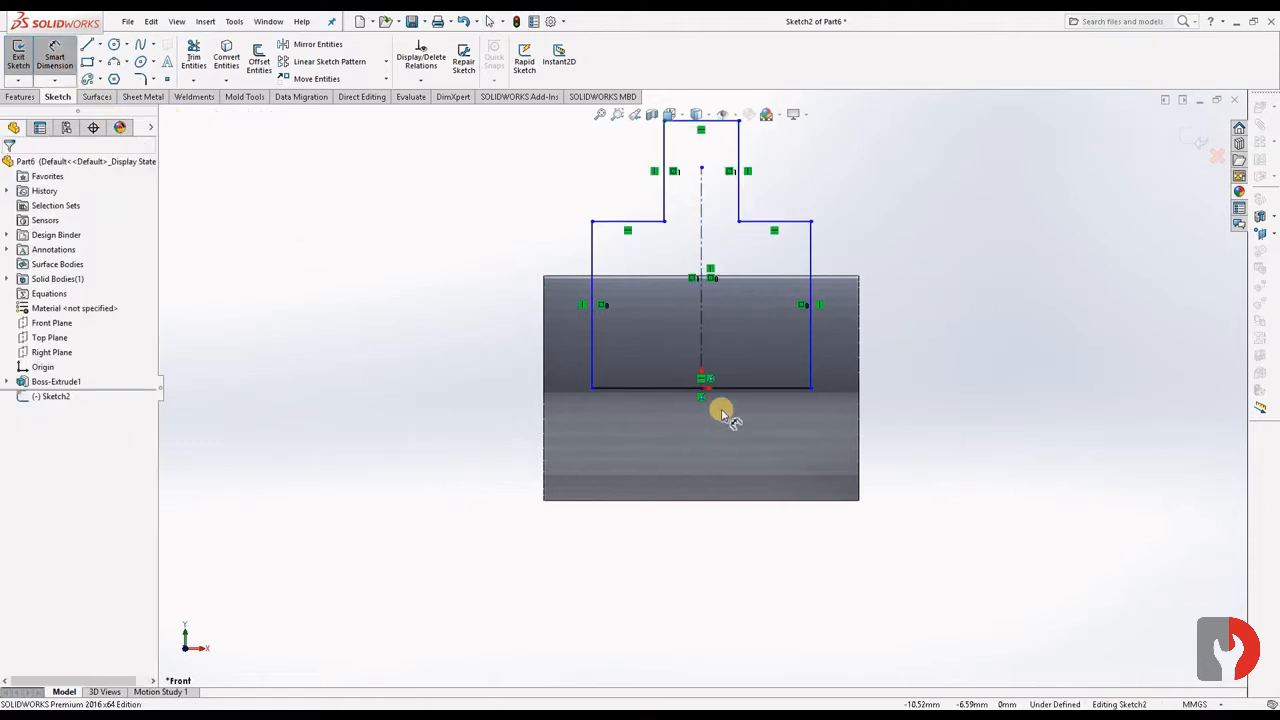
{"action": "left_click", "coordinate": [729, 485]}
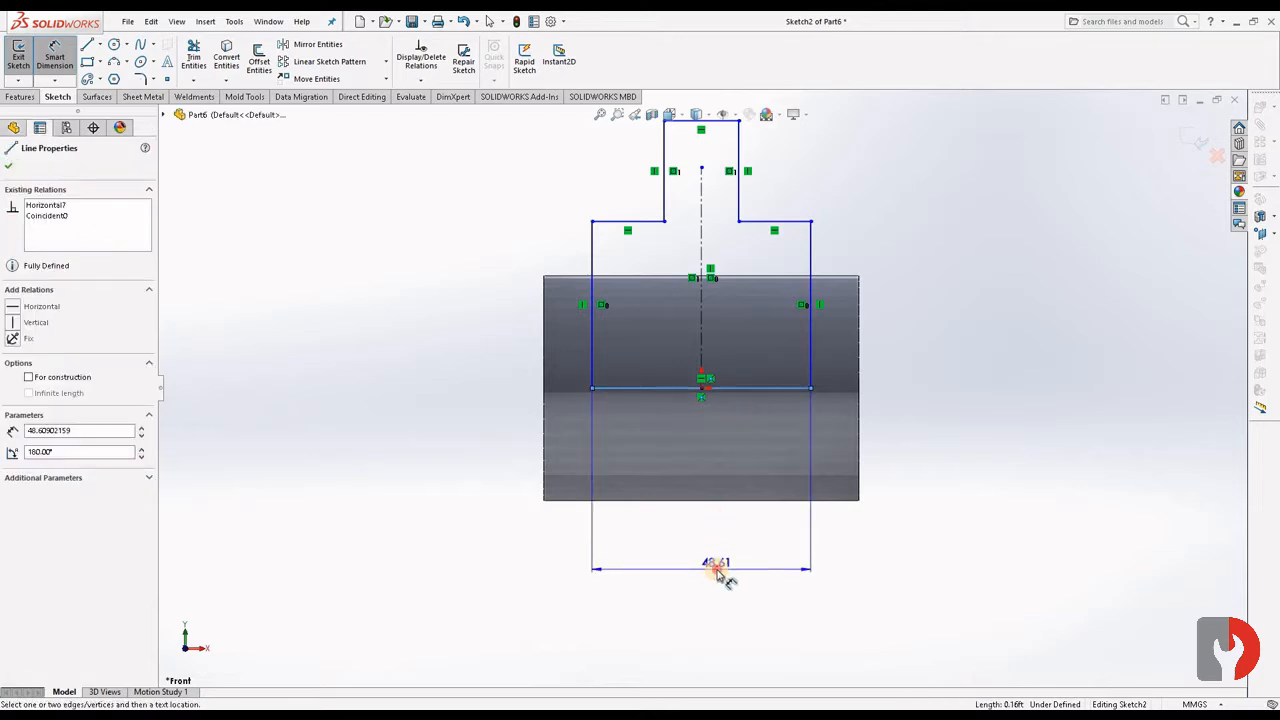
{"action": "left_click", "coordinate": [721, 576]}
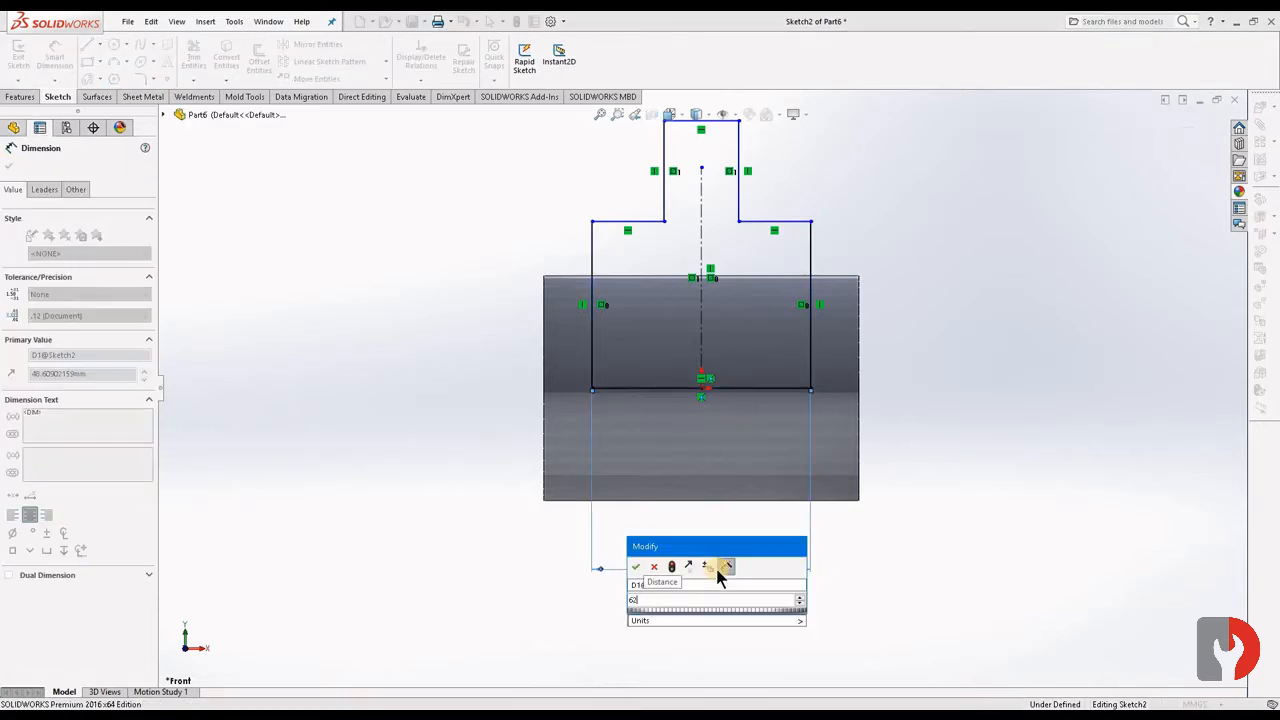
{"action": "key", "text": "Return"}
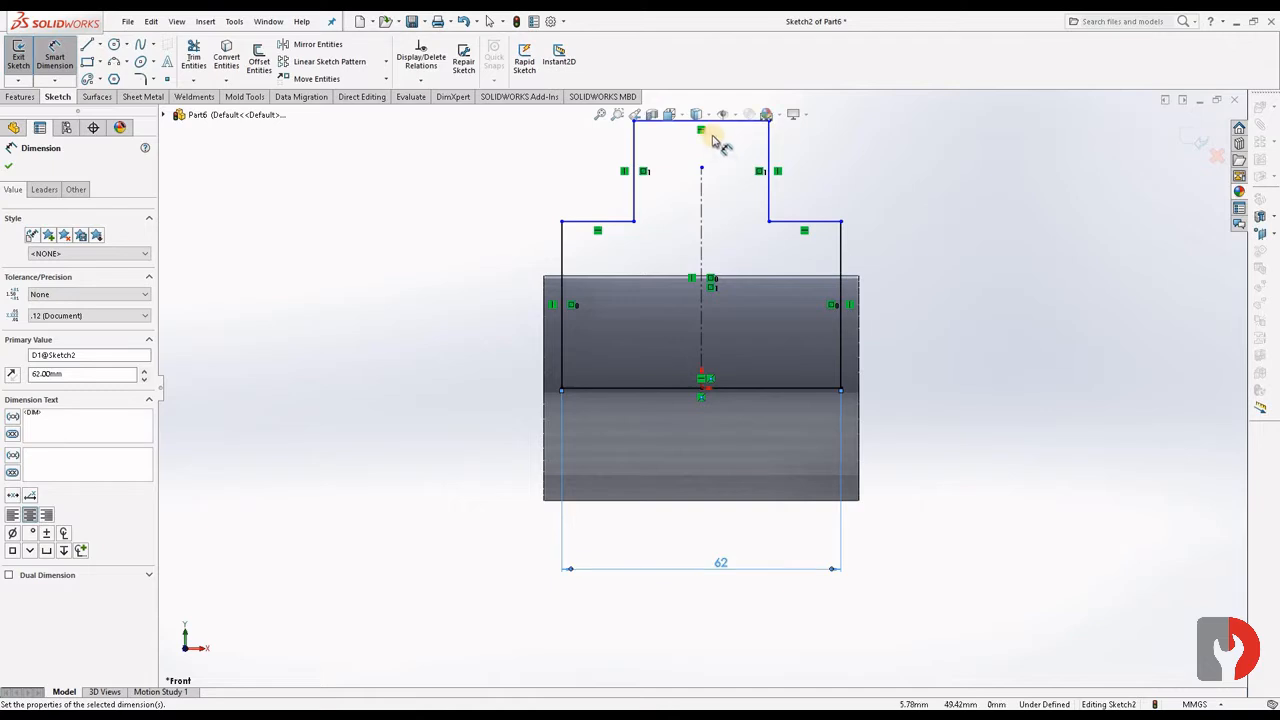
Step: Dimension the column's top line to a width of 18 mm
{"action": "scroll", "coordinate": [778, 278], "scroll_direction": "up", "scroll_amount": 3}
{"action": "left_click", "coordinate": [720, 235]}
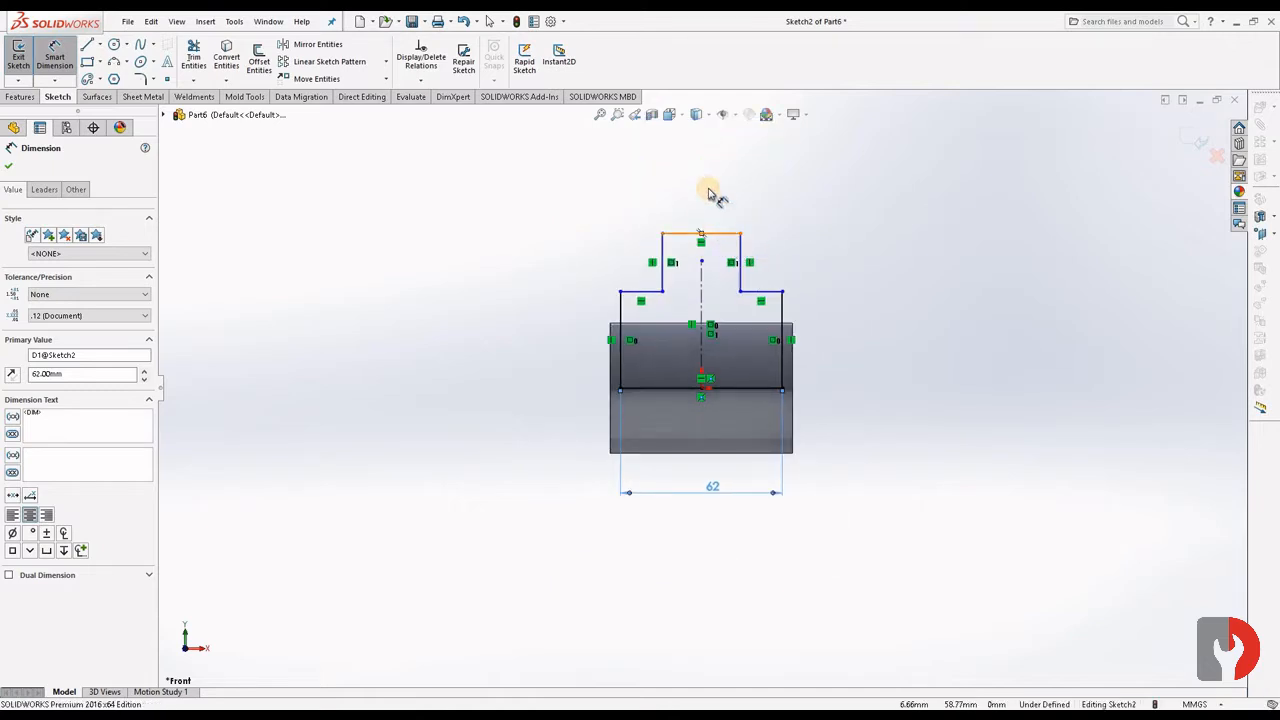
{"action": "left_click", "coordinate": [705, 173]}
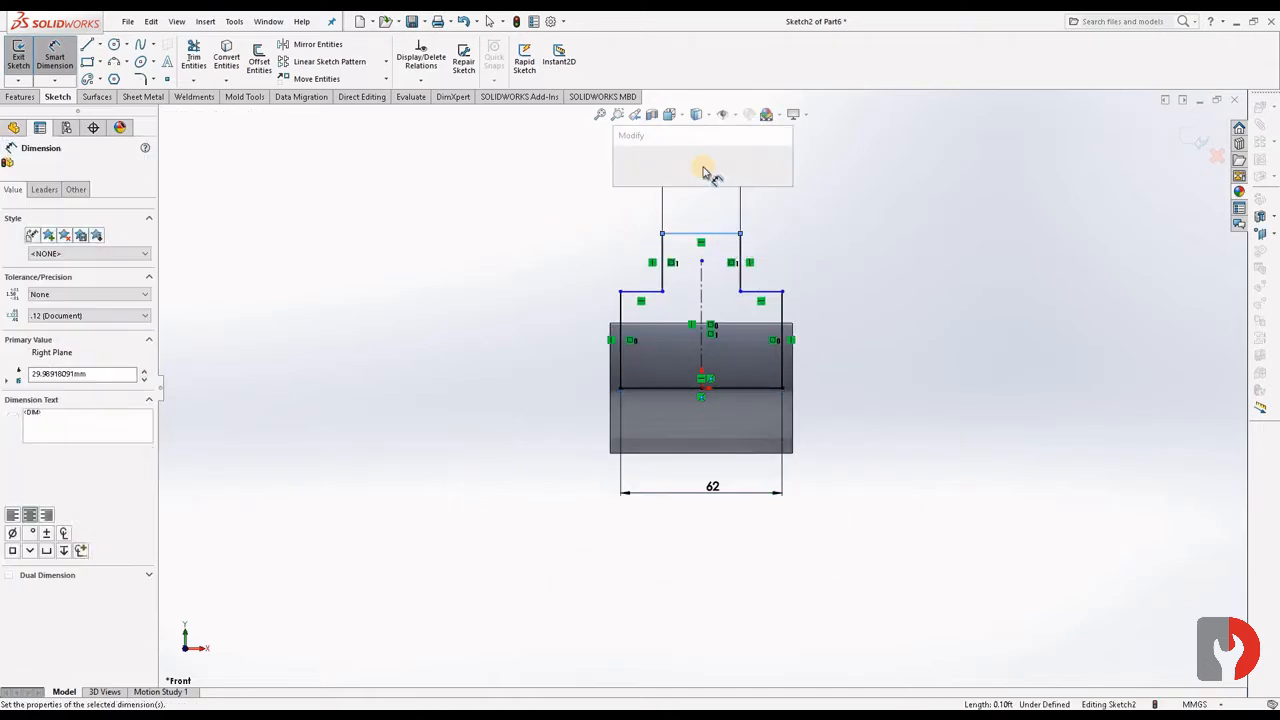
{"action": "type", "text": "18"}
{"action": "key", "text": "Return"}
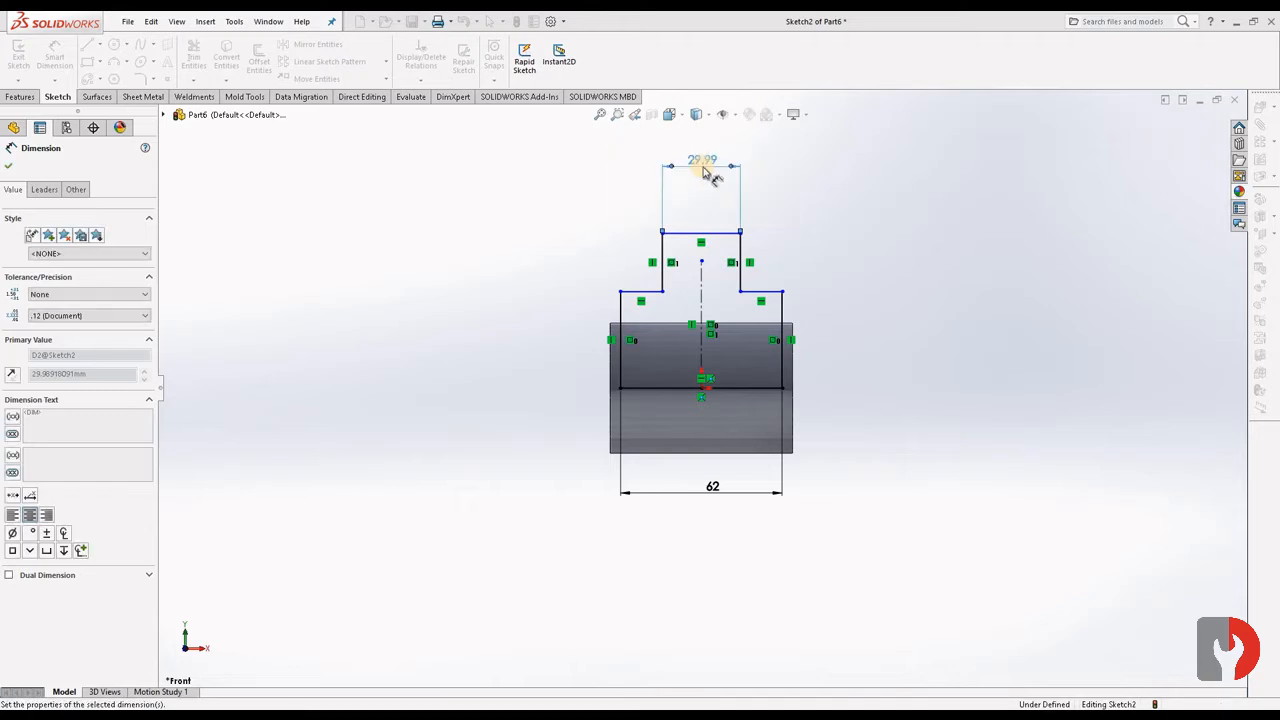
Step: Dimension the overall height from the base line to the column's top line as 110 mm
{"action": "left_click", "coordinate": [737, 388]}
{"action": "left_click", "coordinate": [705, 233]}
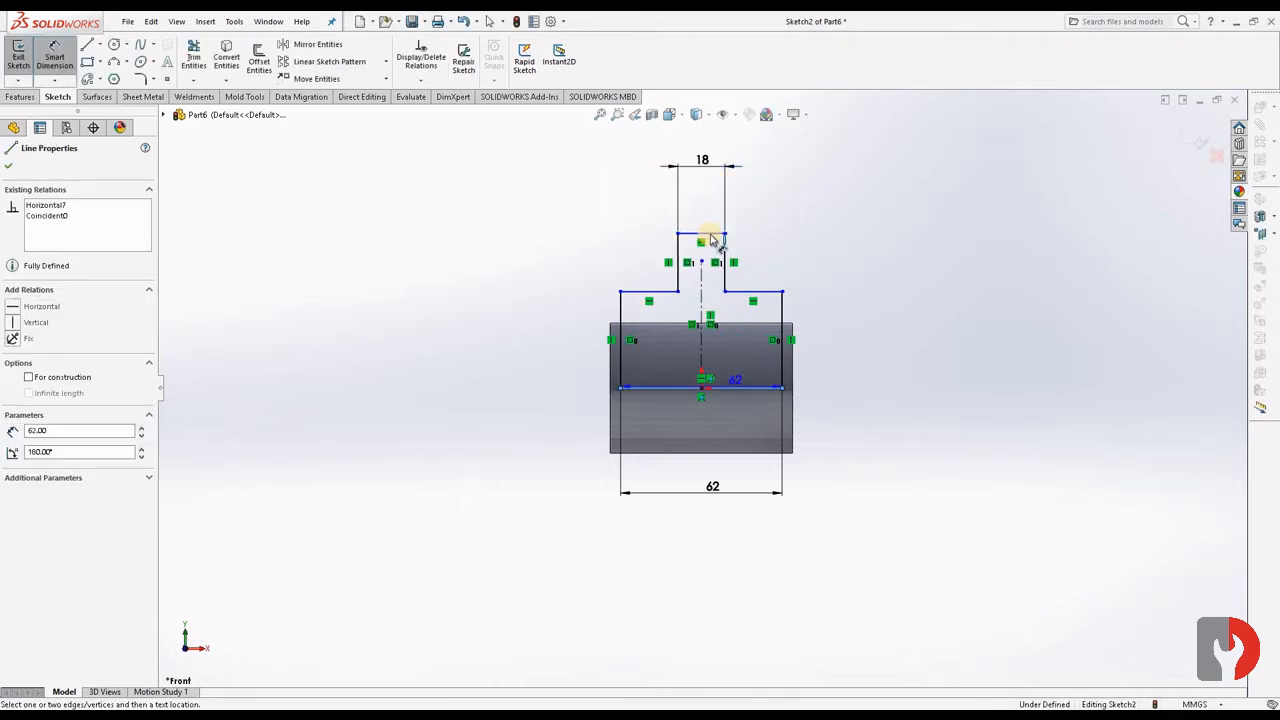
{"action": "left_click", "coordinate": [1030, 300]}
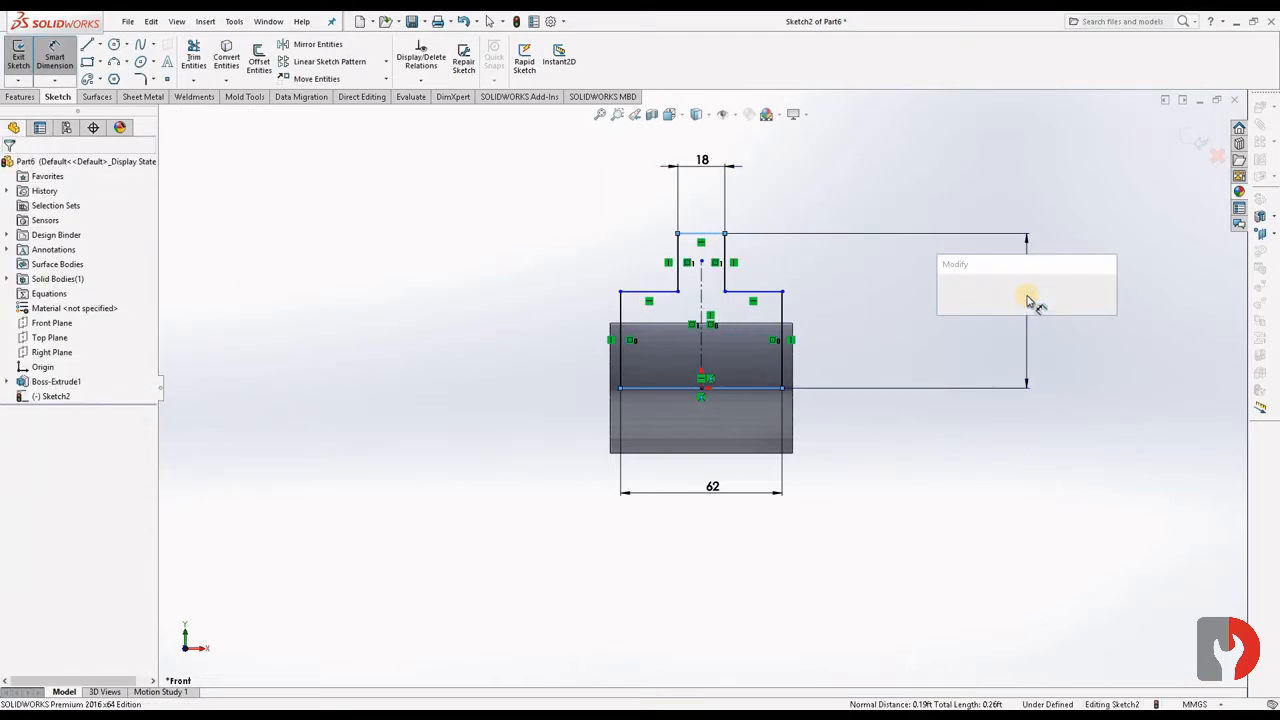
{"action": "type", "text": "110"}
{"action": "key", "text": "Return"}
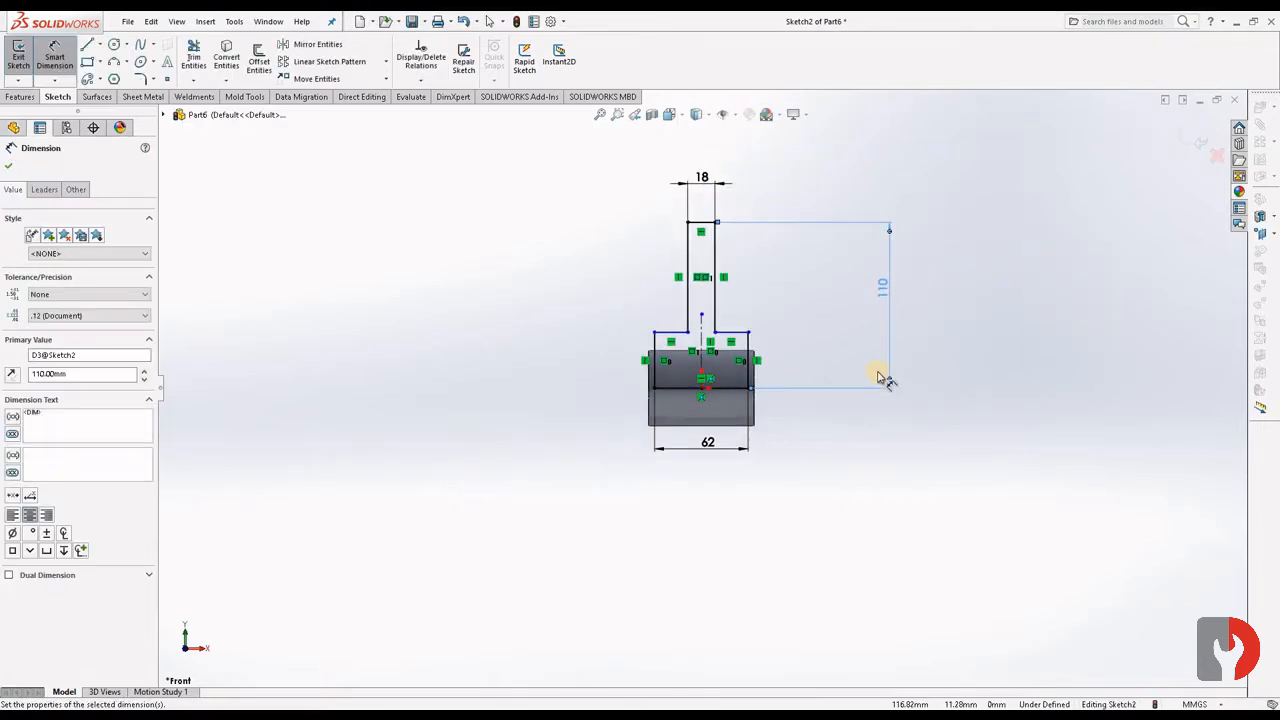
Step: Dimension the height from the base line to the right-hand shoulder line as 40 mm
{"action": "left_click", "coordinate": [721, 333]}
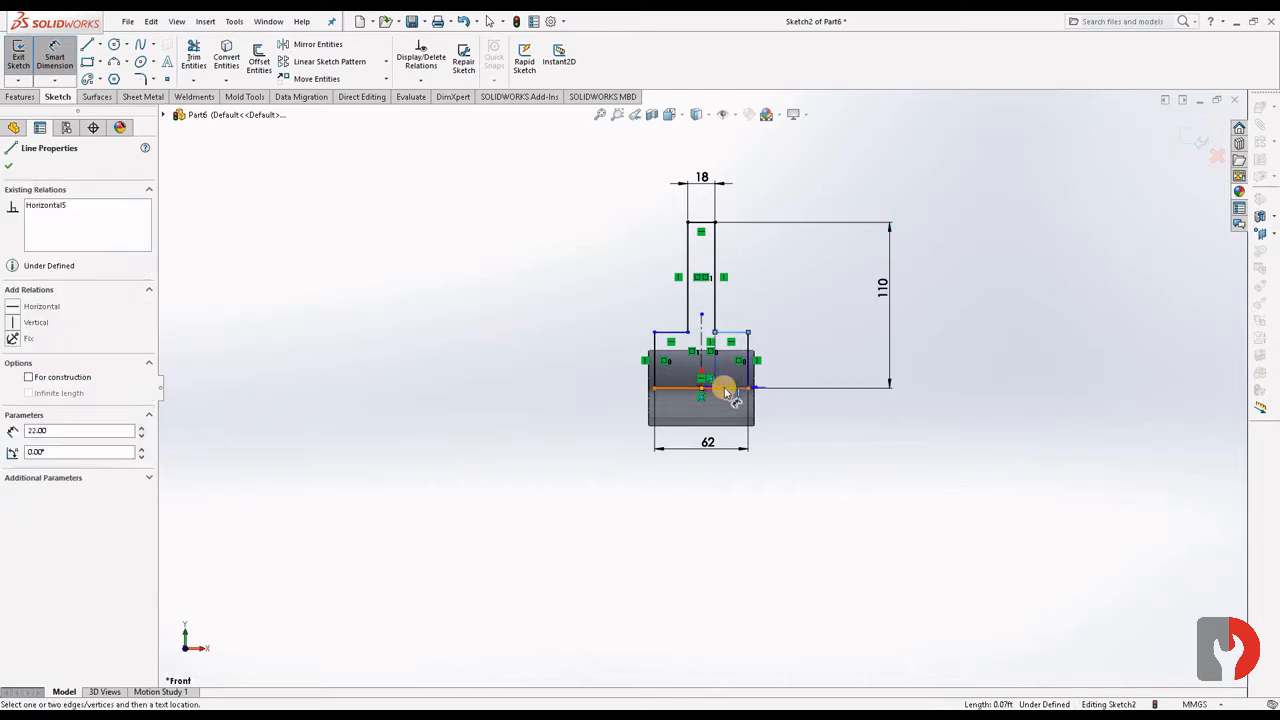
{"action": "left_click", "coordinate": [722, 388]}
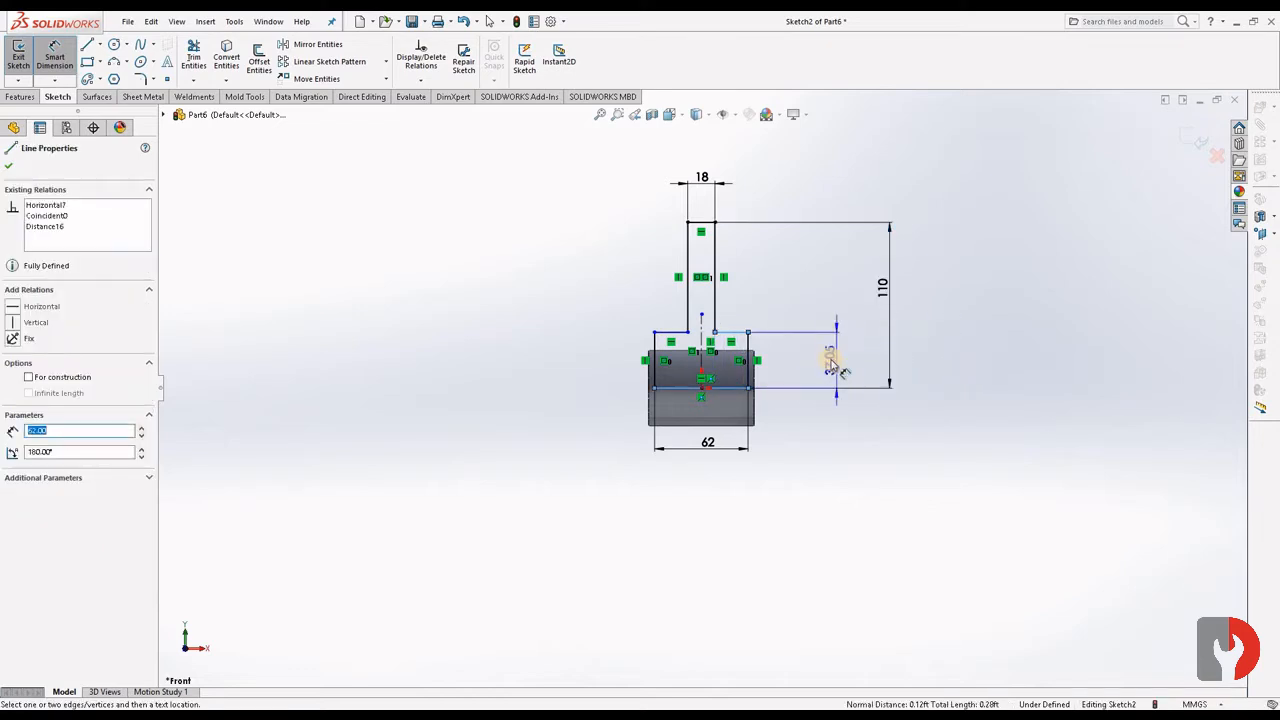
{"action": "left_click", "coordinate": [830, 365]}
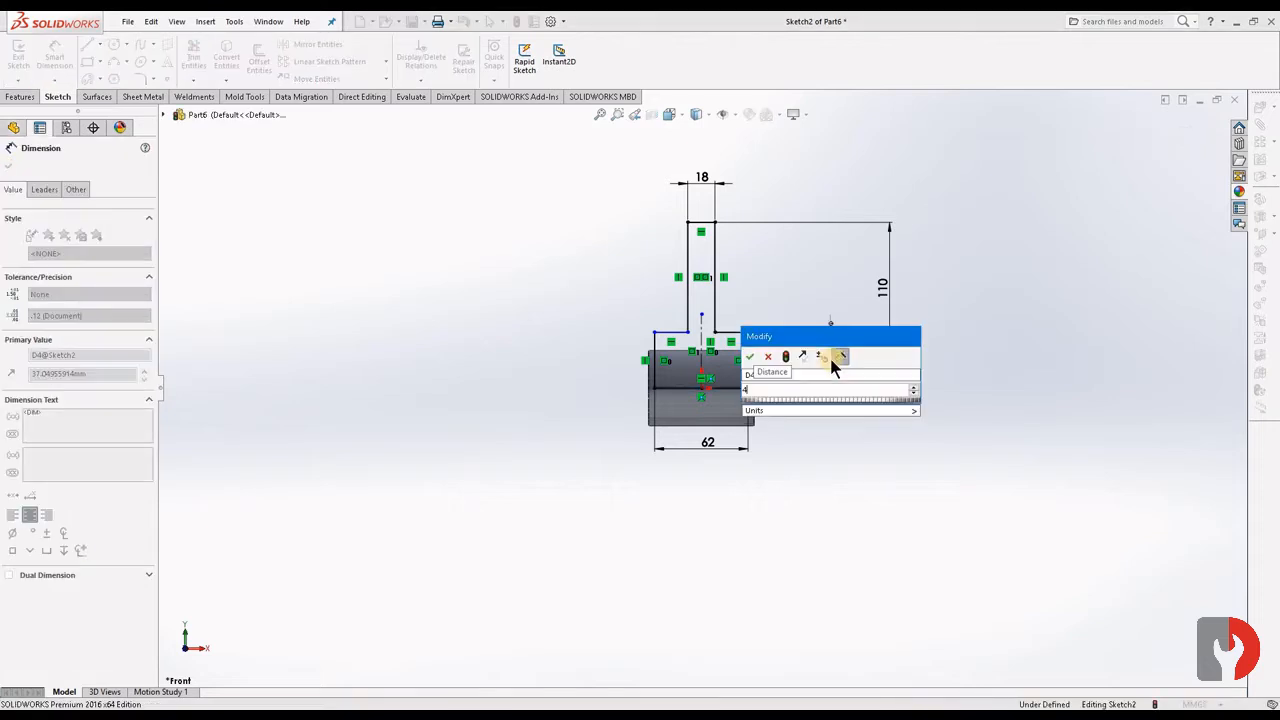
{"action": "key", "text": "Return"}
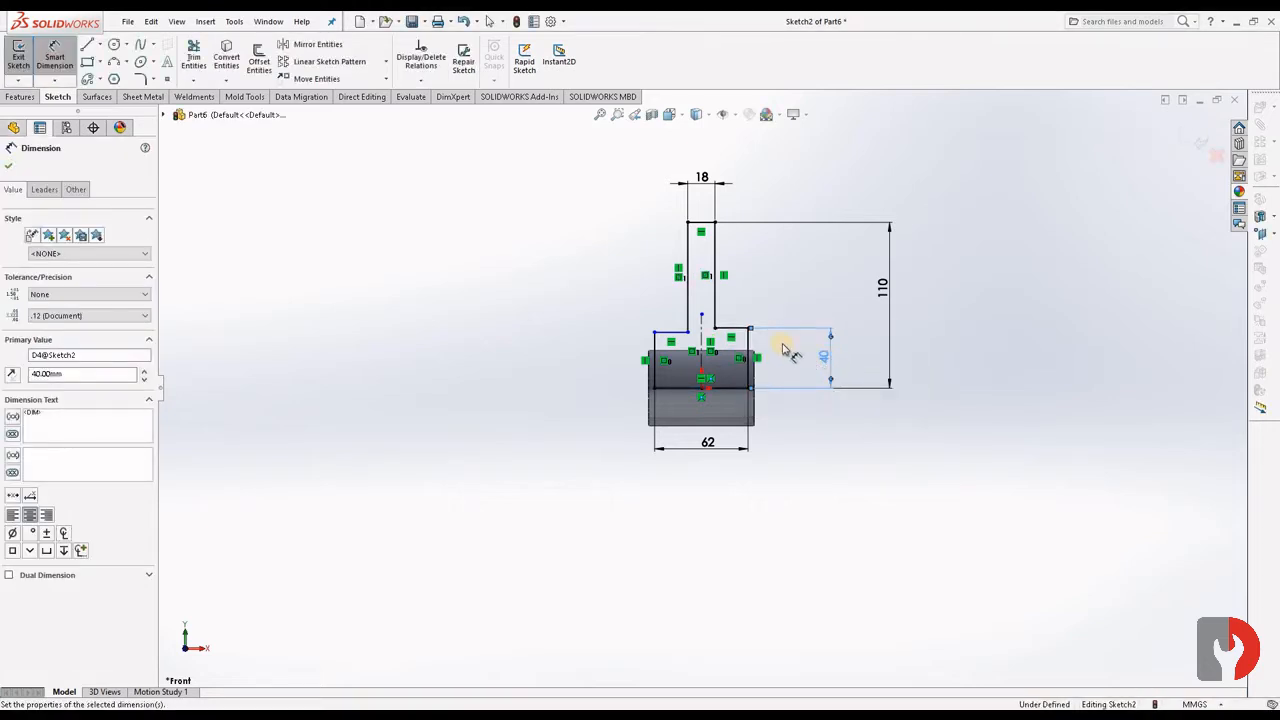
{"action": "left_click", "coordinate": [997, 297]}
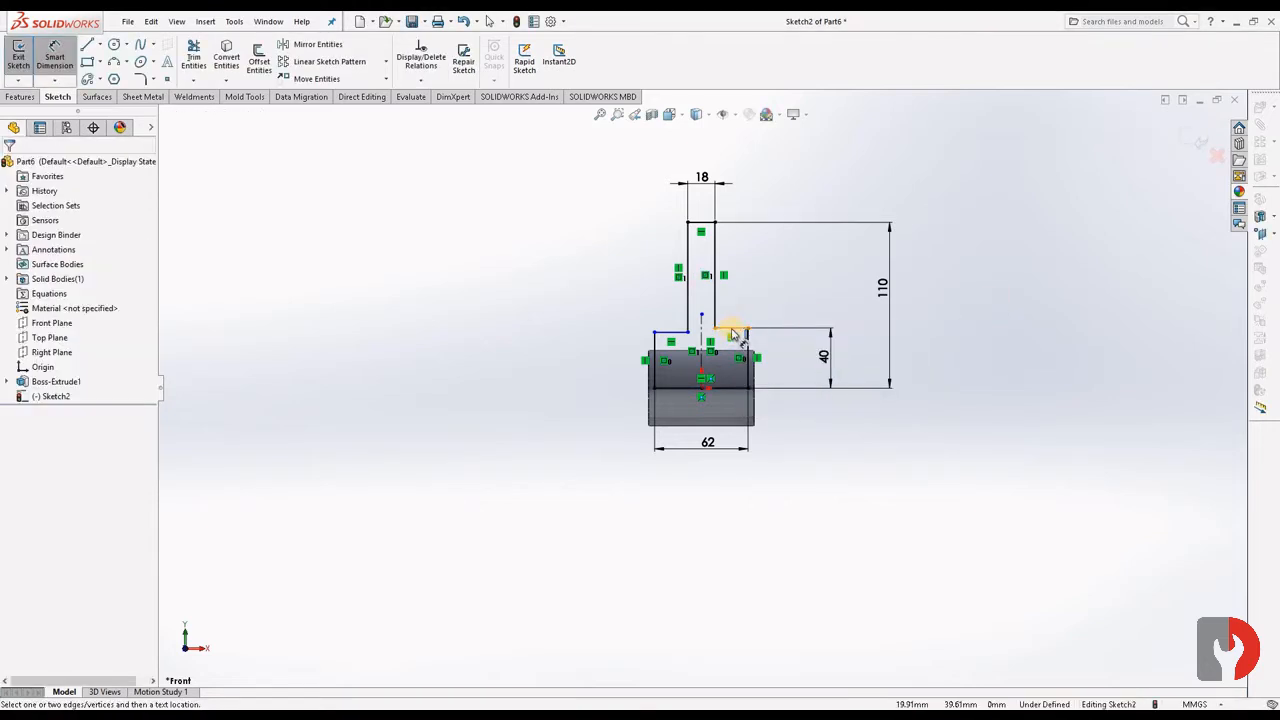
Step: Make the two horizontal shoulder lines on either side of the column collinear
{"action": "scroll", "coordinate": [703, 371], "scroll_direction": "down", "scroll_amount": 5}
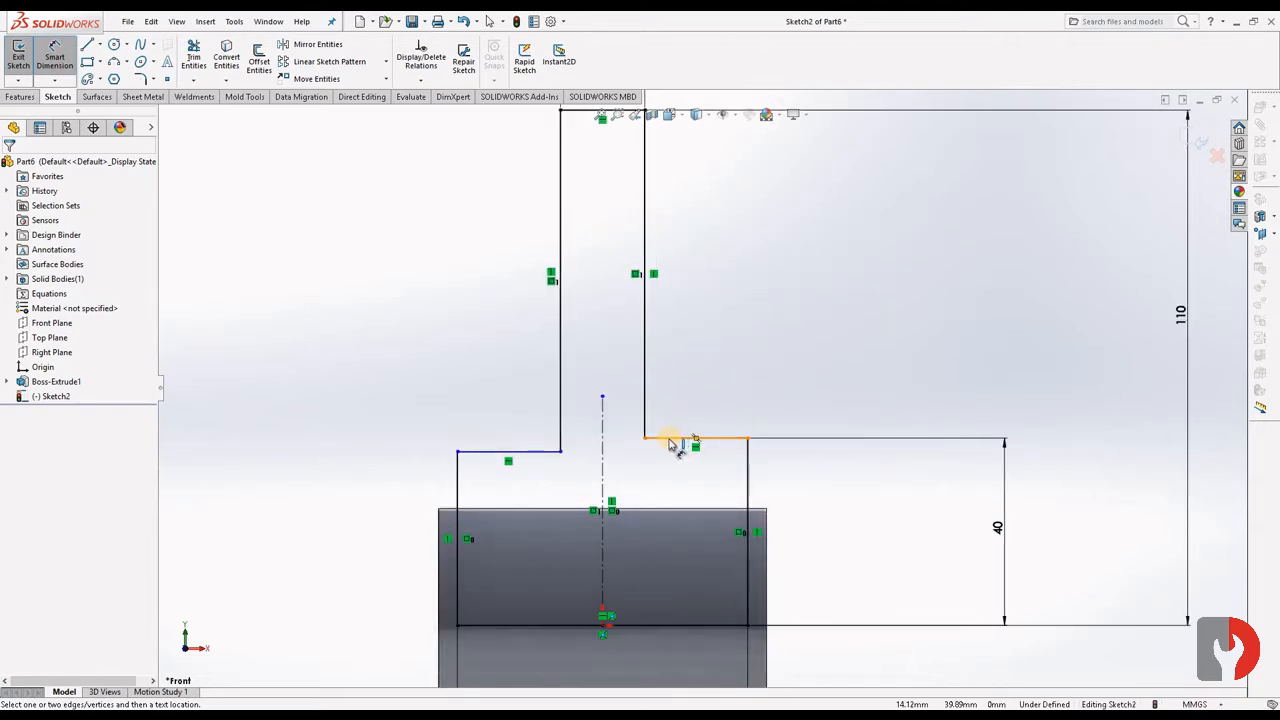
{"action": "left_click", "coordinate": [670, 443]}
{"action": "key", "text": "Escape"}
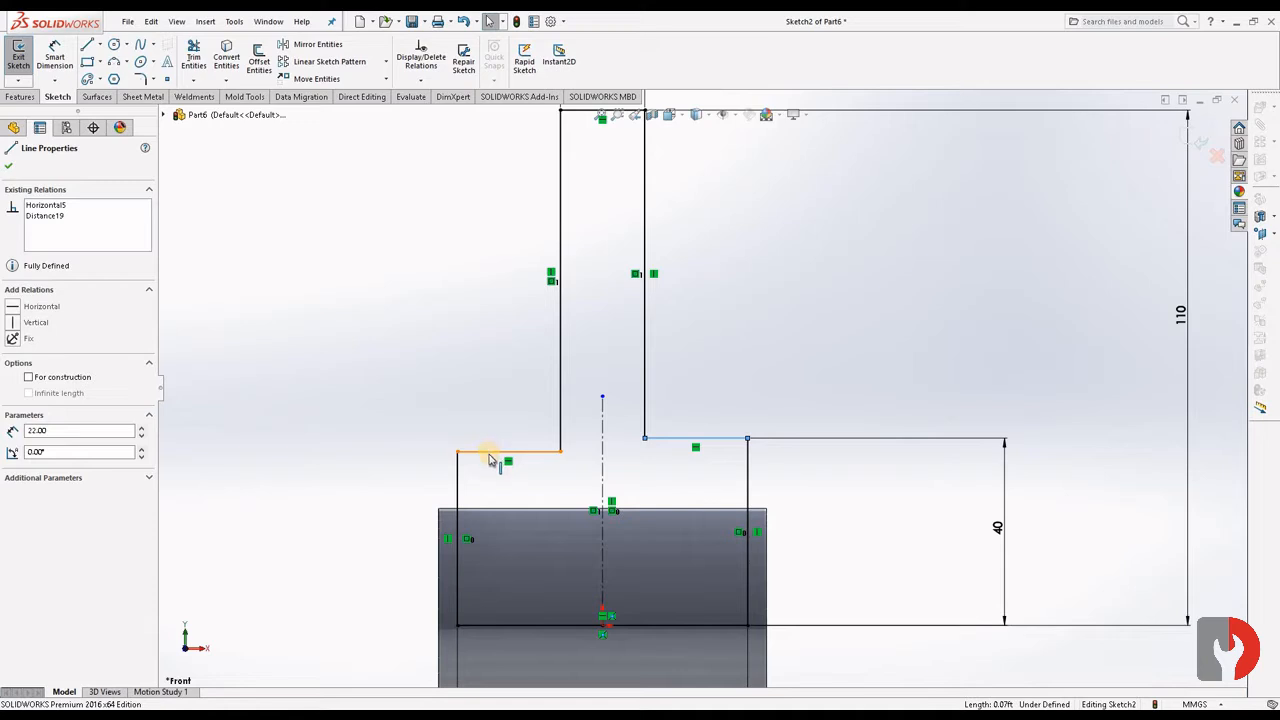
{"action": "left_click", "coordinate": [490, 458], "text": "ctrl"}
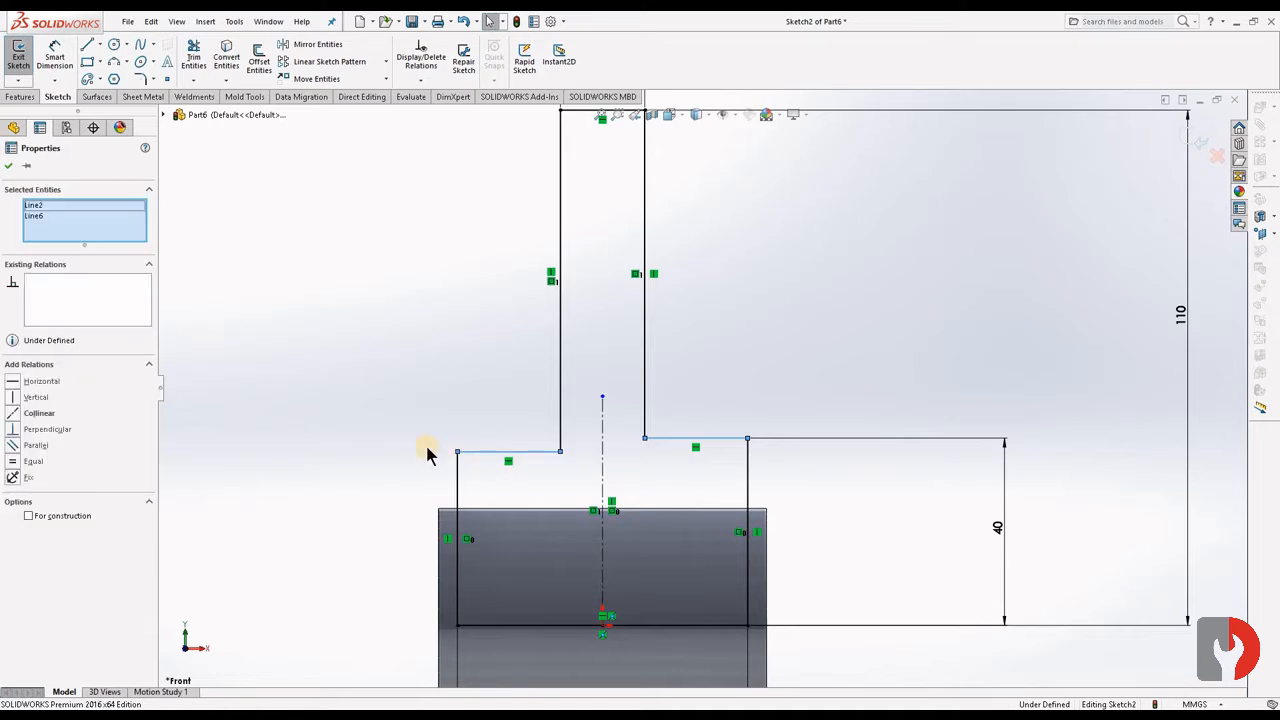
{"action": "left_click", "coordinate": [12, 413]}
{"action": "left_click", "coordinate": [6, 167]}
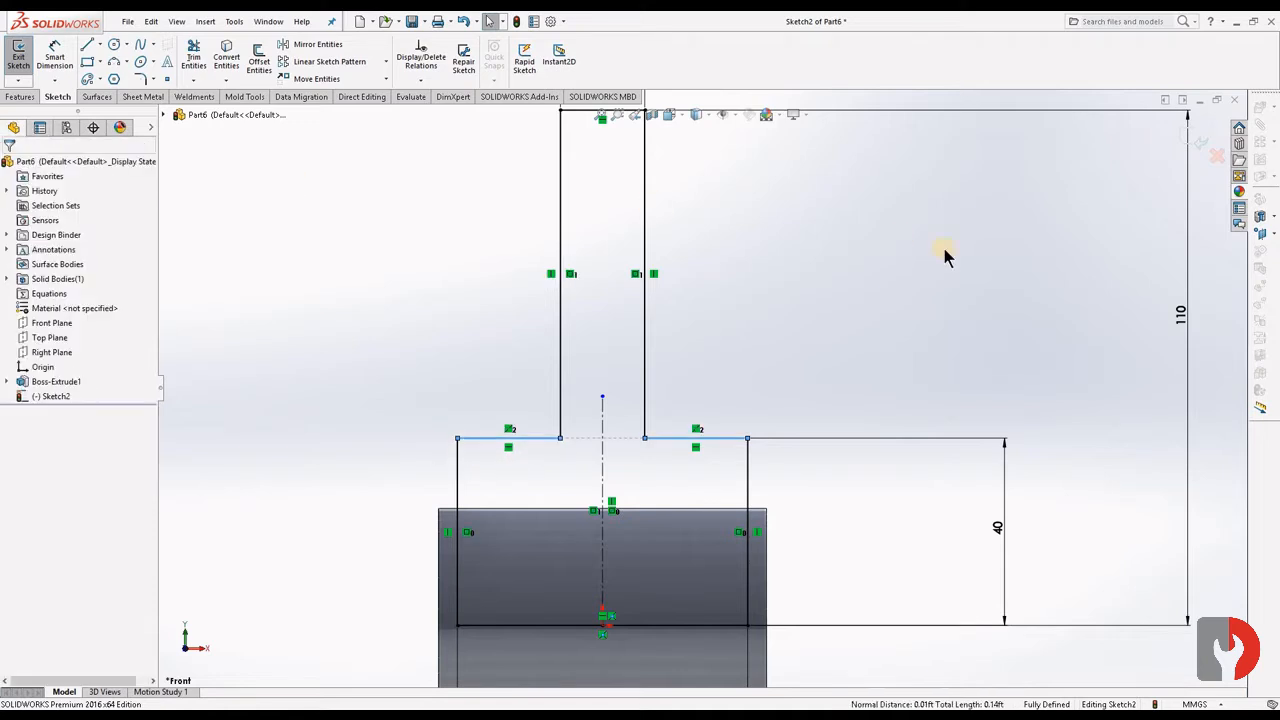
{"action": "scroll", "coordinate": [930, 452], "scroll_direction": "up", "scroll_amount": 7}
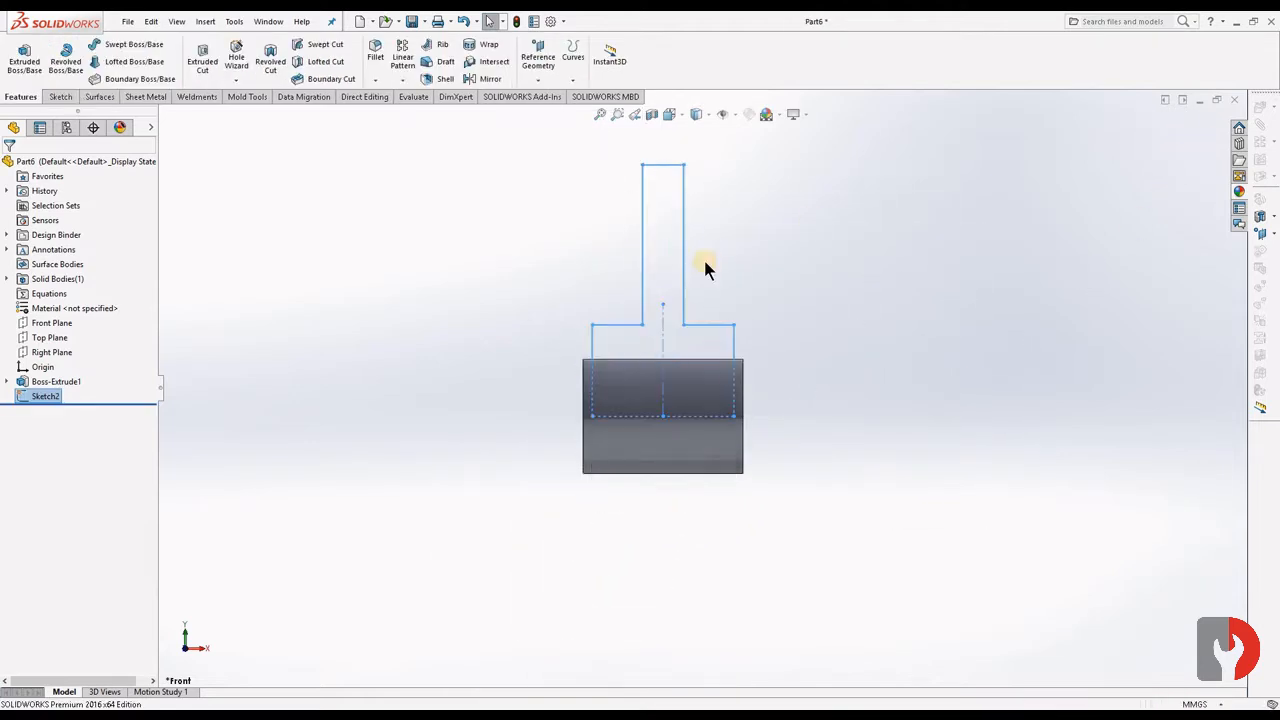
Step: Extrude the stepped arm profile 50 mm with the Mid Plane end condition, merged with the cylindrical boss
{"action": "left_click", "coordinate": [22, 60]}
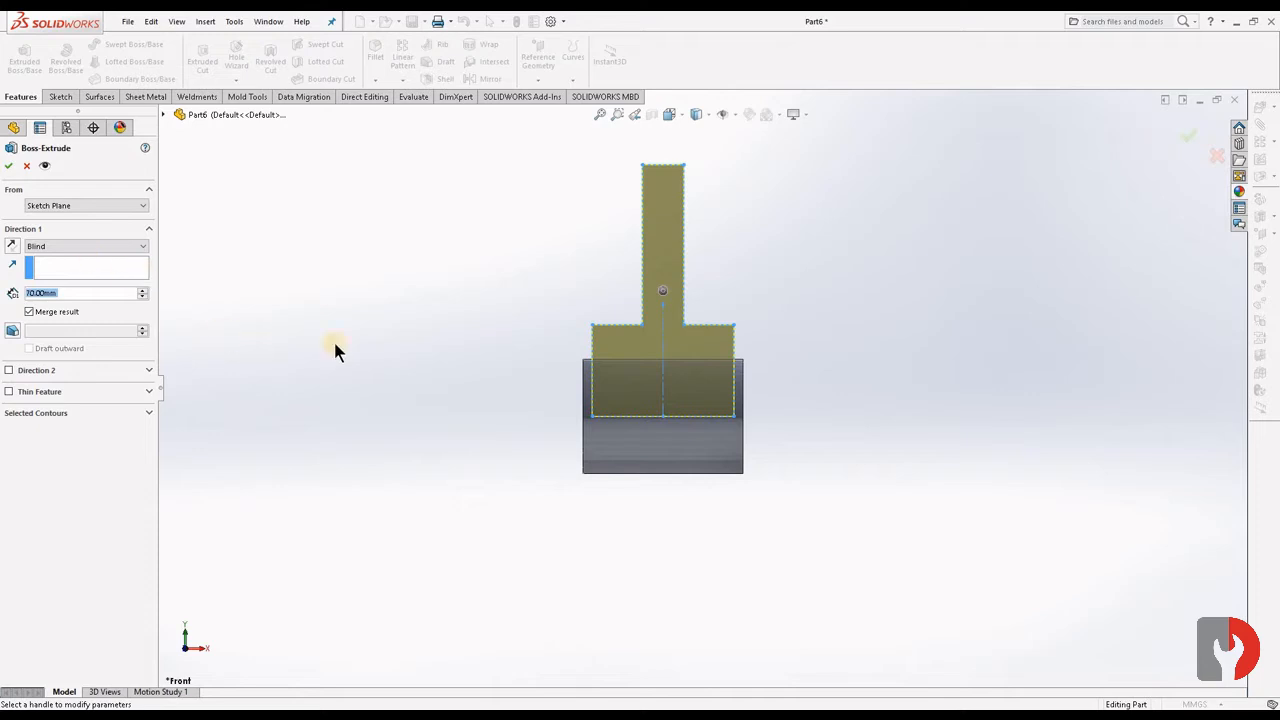
{"action": "left_click", "coordinate": [60, 245]}
{"action": "left_click", "coordinate": [46, 310]}
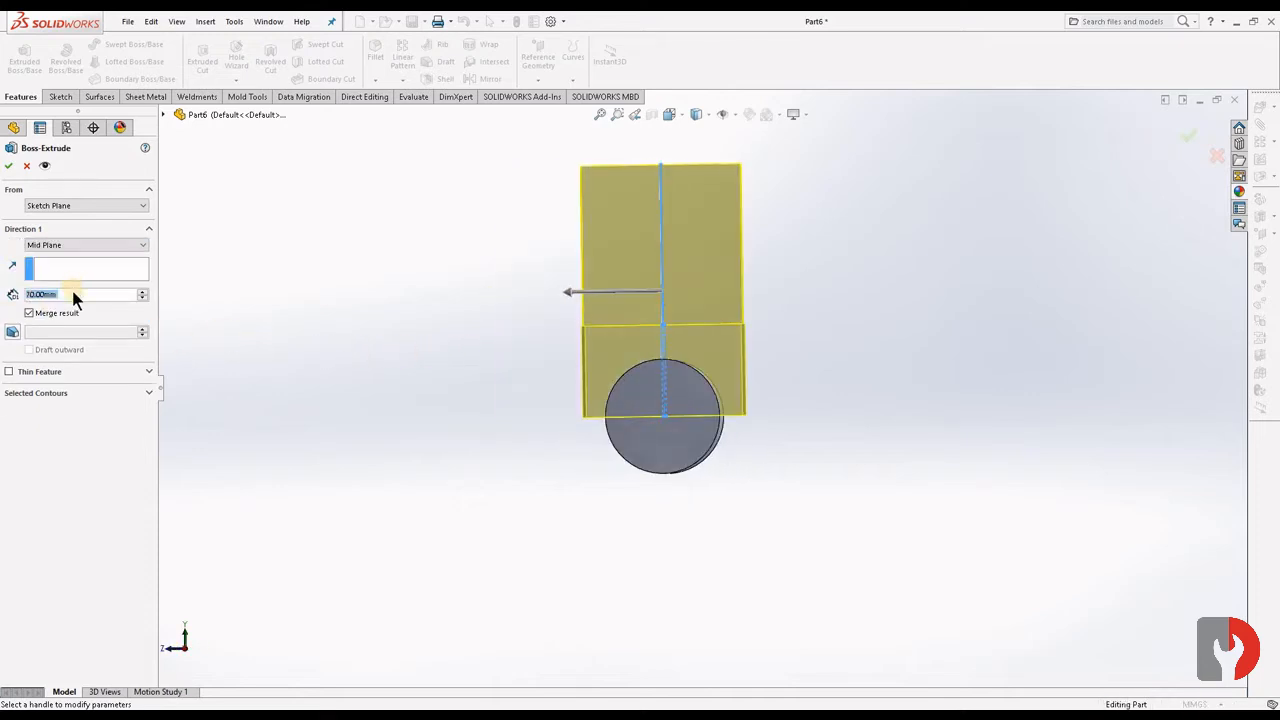
{"action": "type", "text": "50"}
{"action": "key", "text": "Return"}
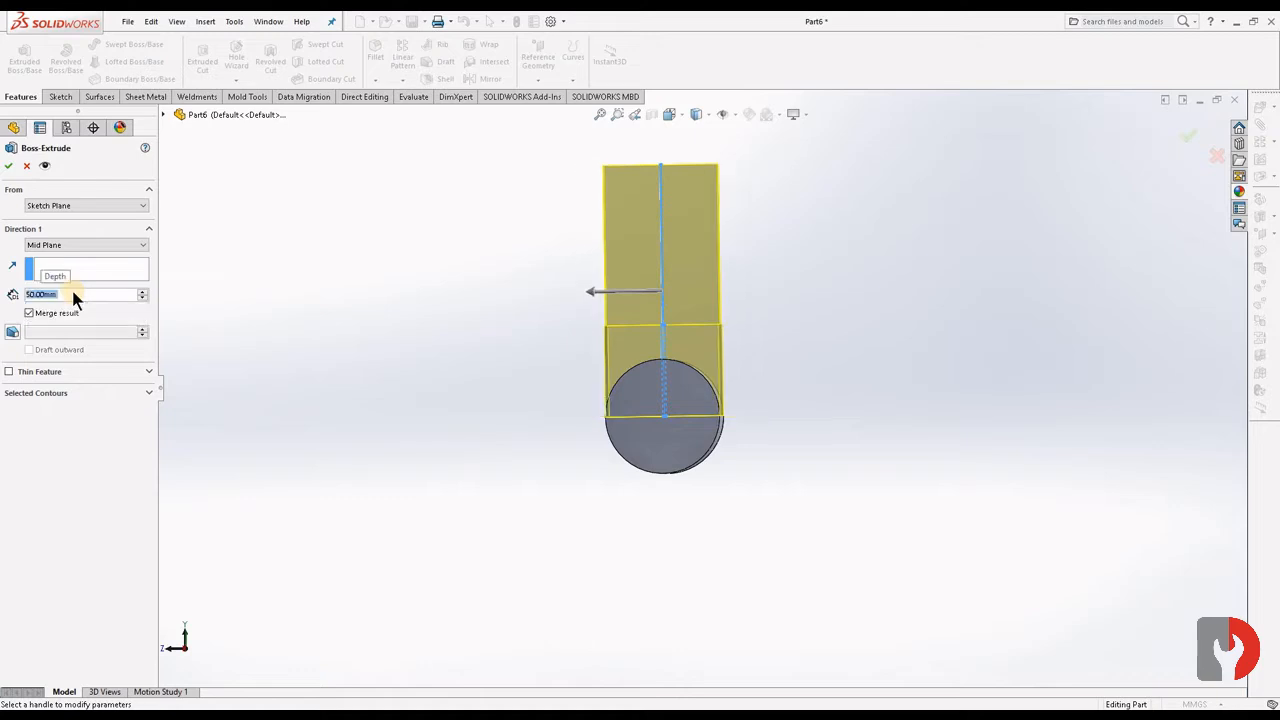
{"action": "left_click", "coordinate": [8, 165]}
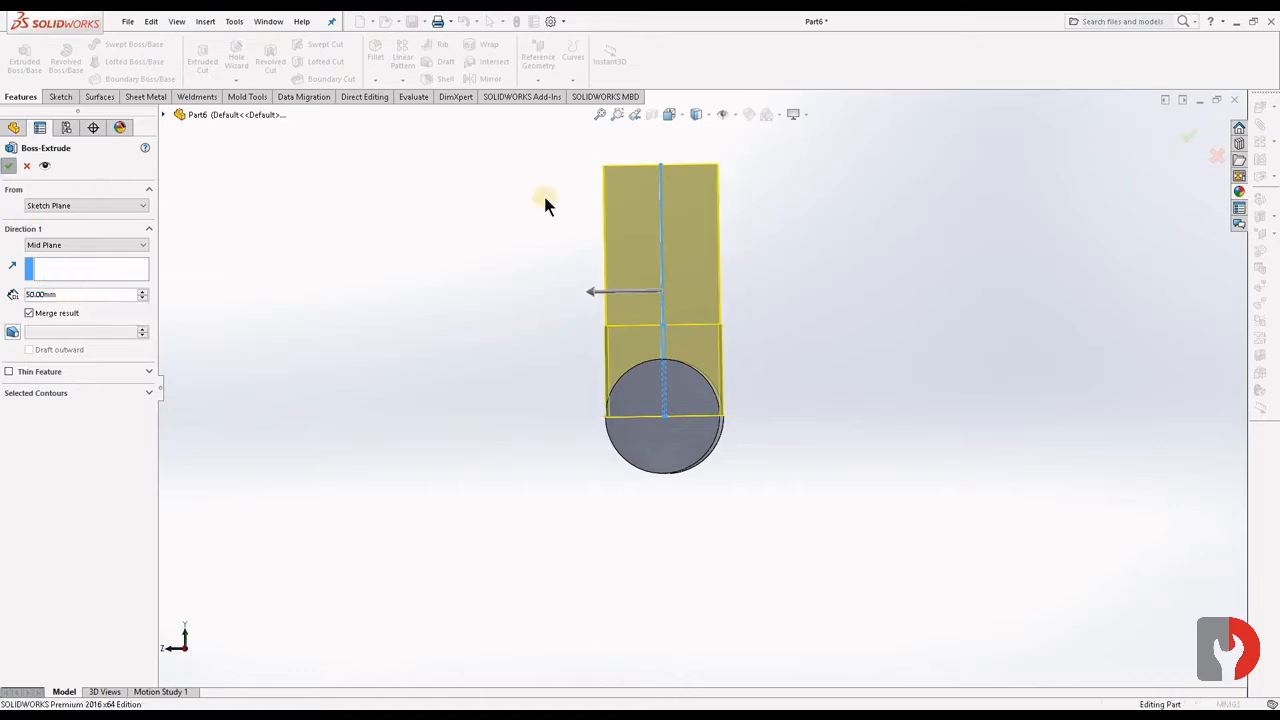
Step: Start a new sketch on the Right Plane, viewed normal to the plane, for the boss at the arm's upper end
{"action": "middle_click_drag", "start_coordinate": [600, 330], "coordinate": [726, 309]}
{"action": "scroll", "coordinate": [726, 309], "scroll_direction": "down", "scroll_amount": 1}
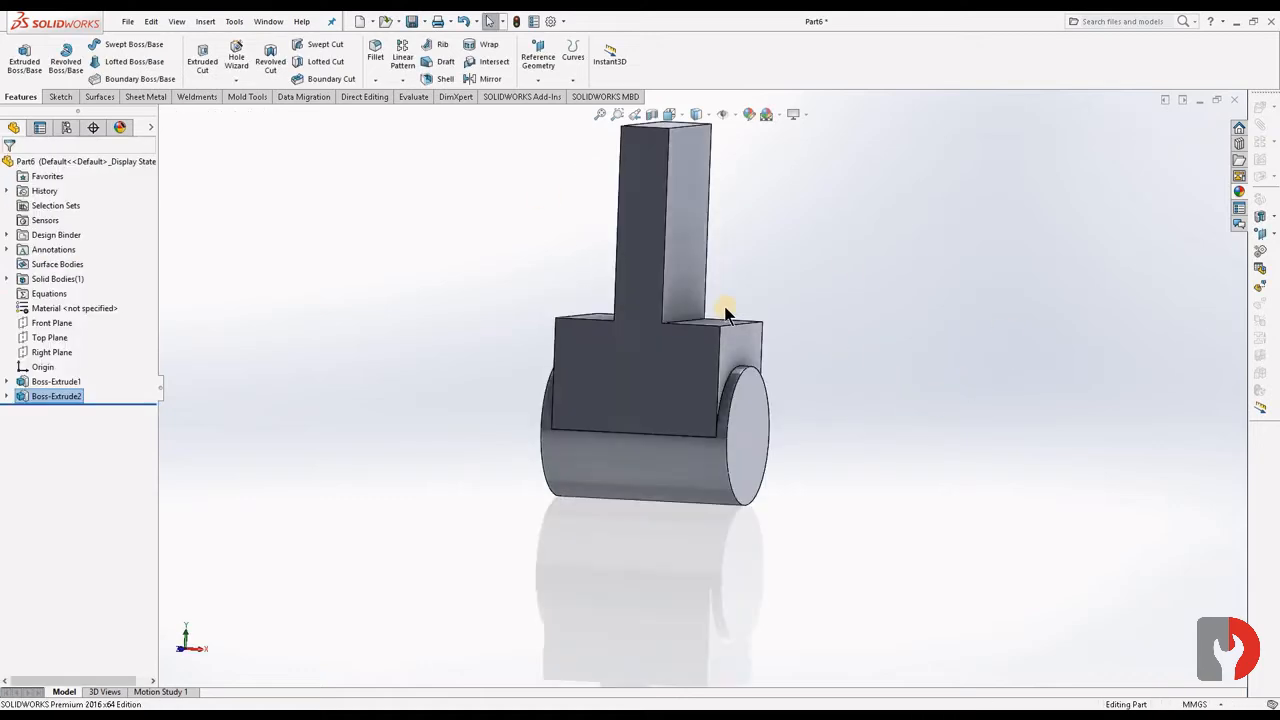
{"action": "scroll", "coordinate": [720, 280], "scroll_direction": "up", "scroll_amount": 4}
{"action": "scroll", "coordinate": [713, 250], "scroll_direction": "down", "scroll_amount": 6}
{"action": "middle_click_drag", "start_coordinate": [797, 400], "coordinate": [92, 336]}
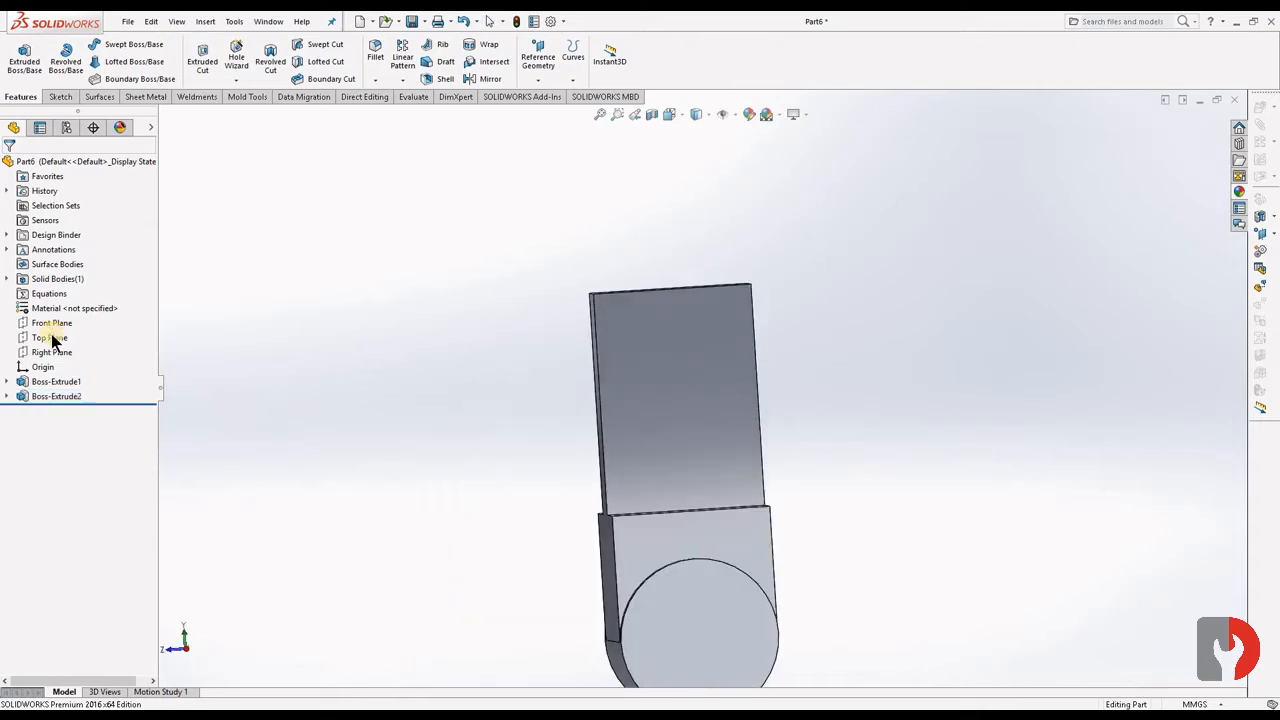
{"action": "left_click", "coordinate": [45, 352]}
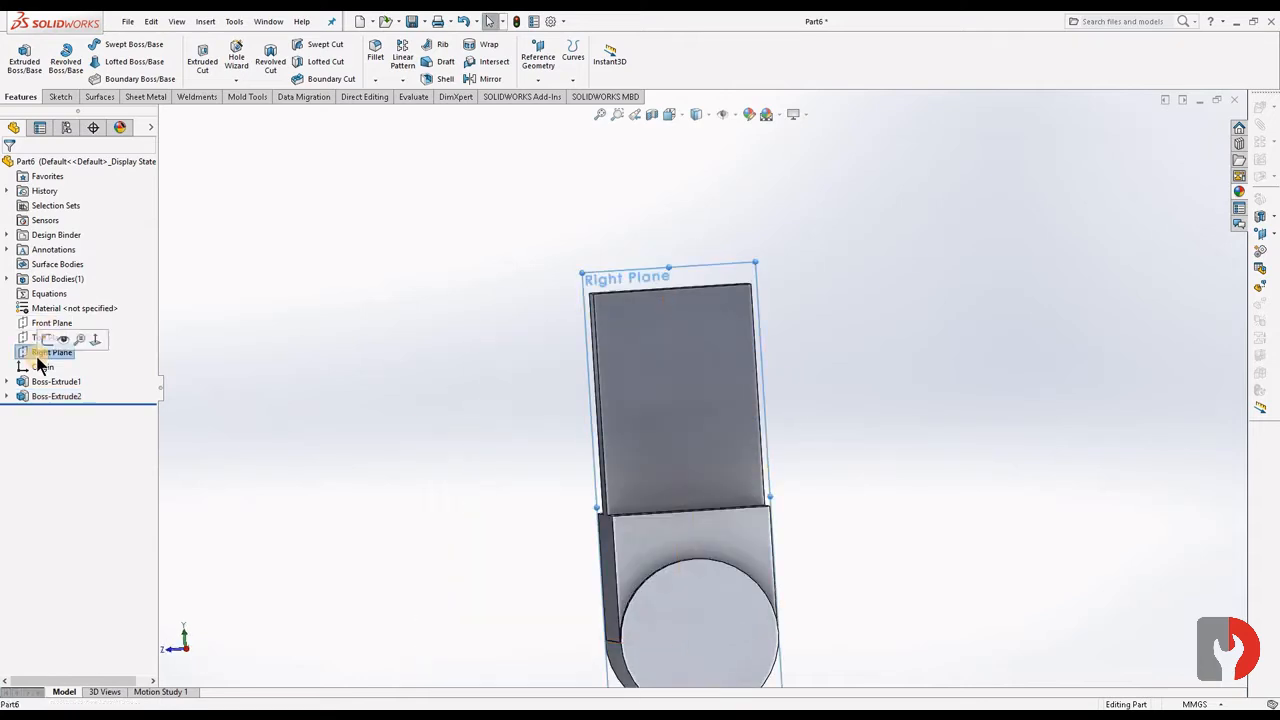
{"action": "left_click", "coordinate": [46, 337]}
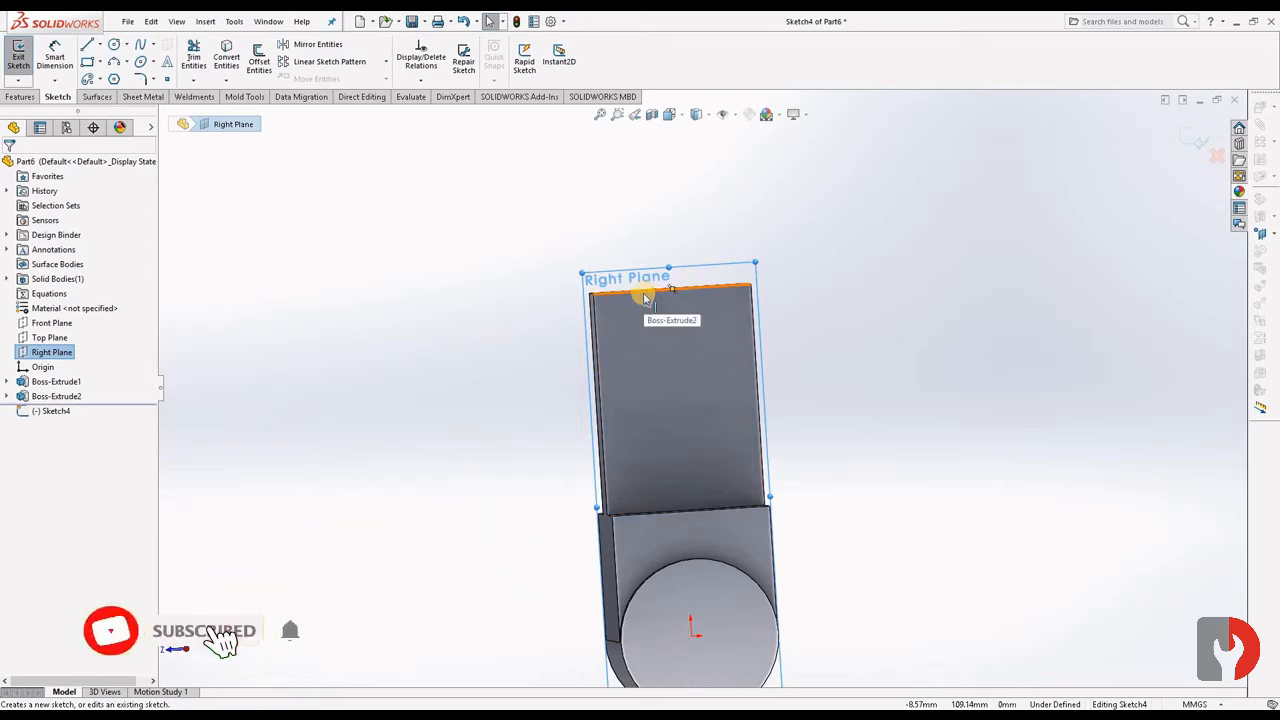
{"action": "key", "text": "ctrl+8"}
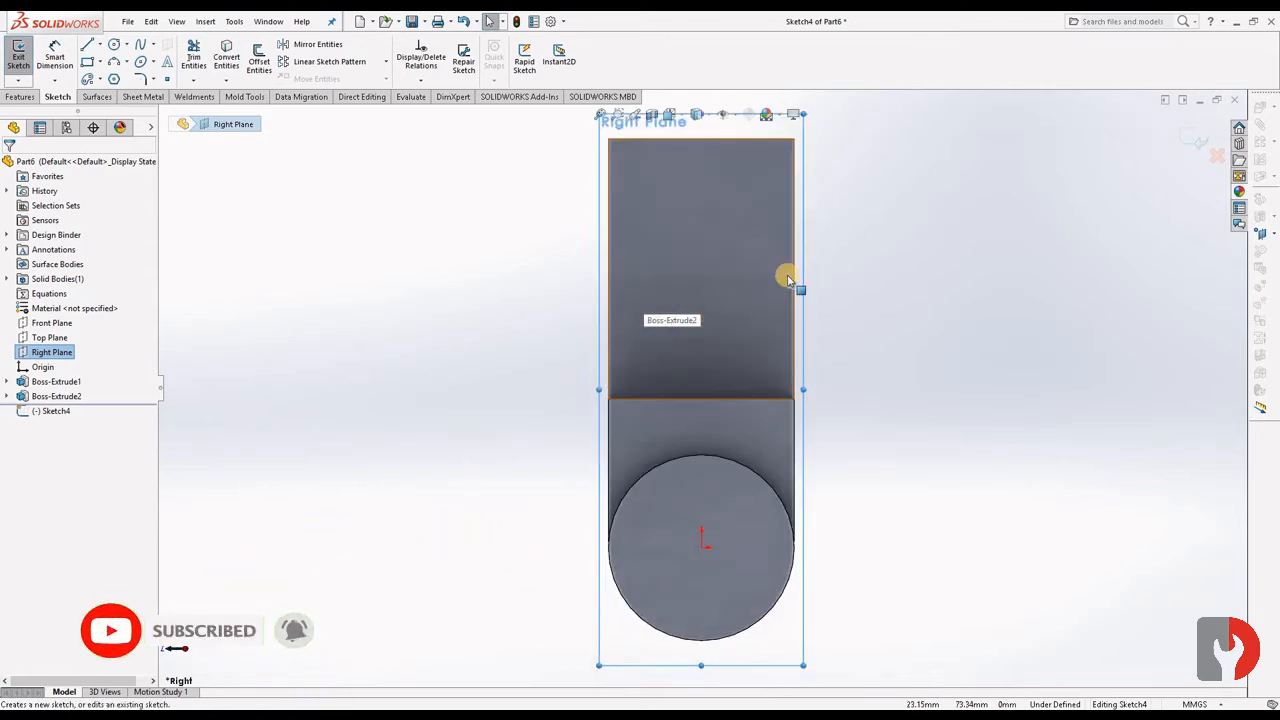
{"action": "scroll", "coordinate": [782, 279], "scroll_direction": "up", "scroll_amount": 4}
{"action": "scroll", "coordinate": [698, 294], "scroll_direction": "down", "scroll_amount": 4}
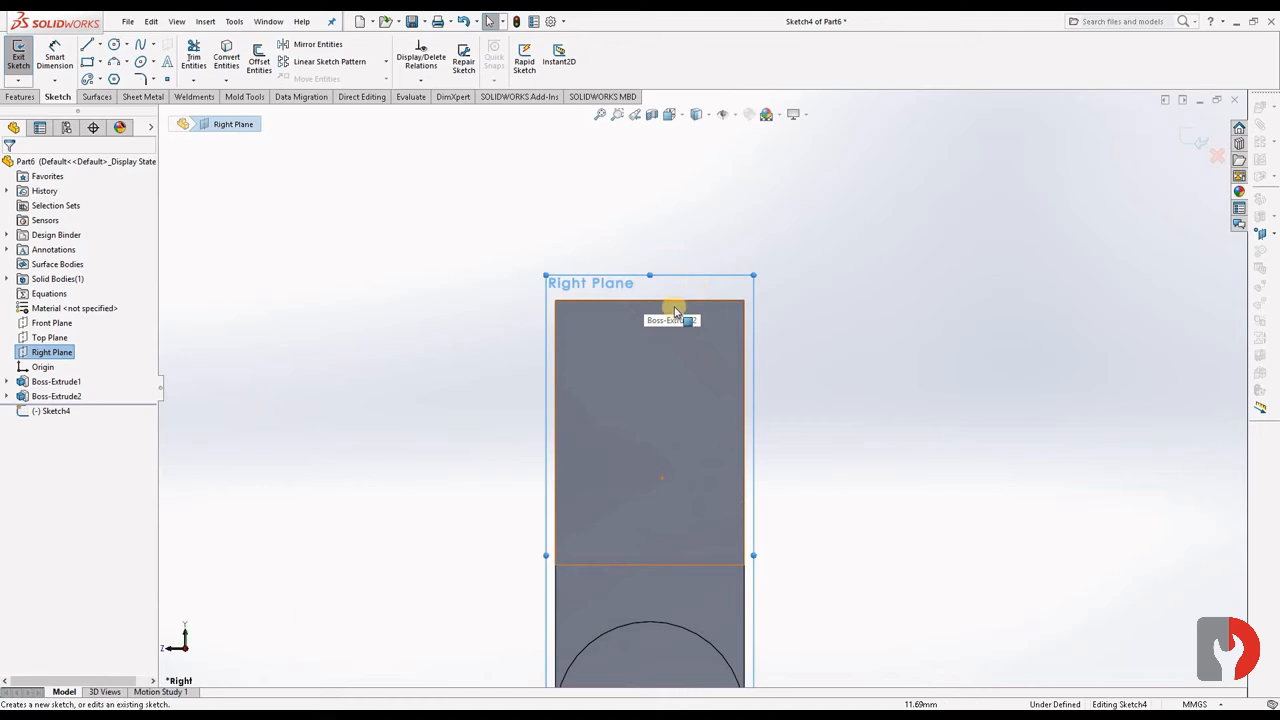
Step: Sketch a circle about 50 mm in diameter centred on the midpoint of the arm's top edge
{"action": "left_click", "coordinate": [114, 44]}
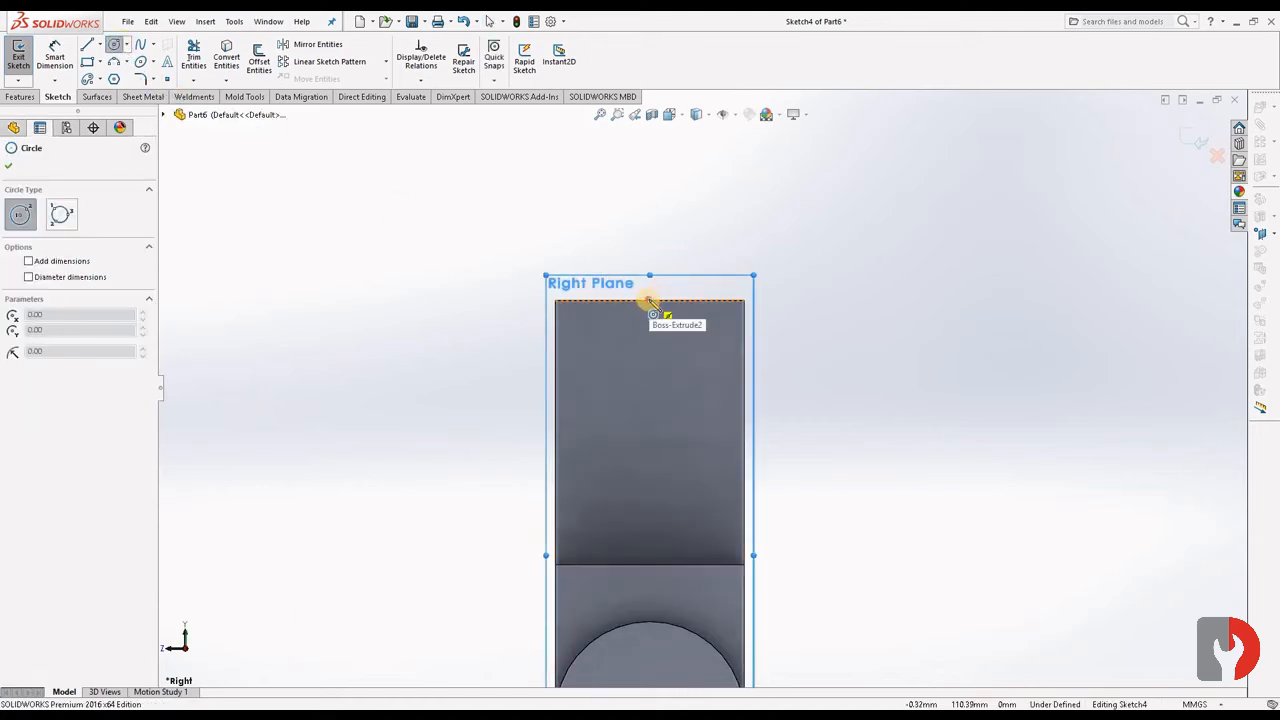
{"action": "left_click", "coordinate": [650, 300]}
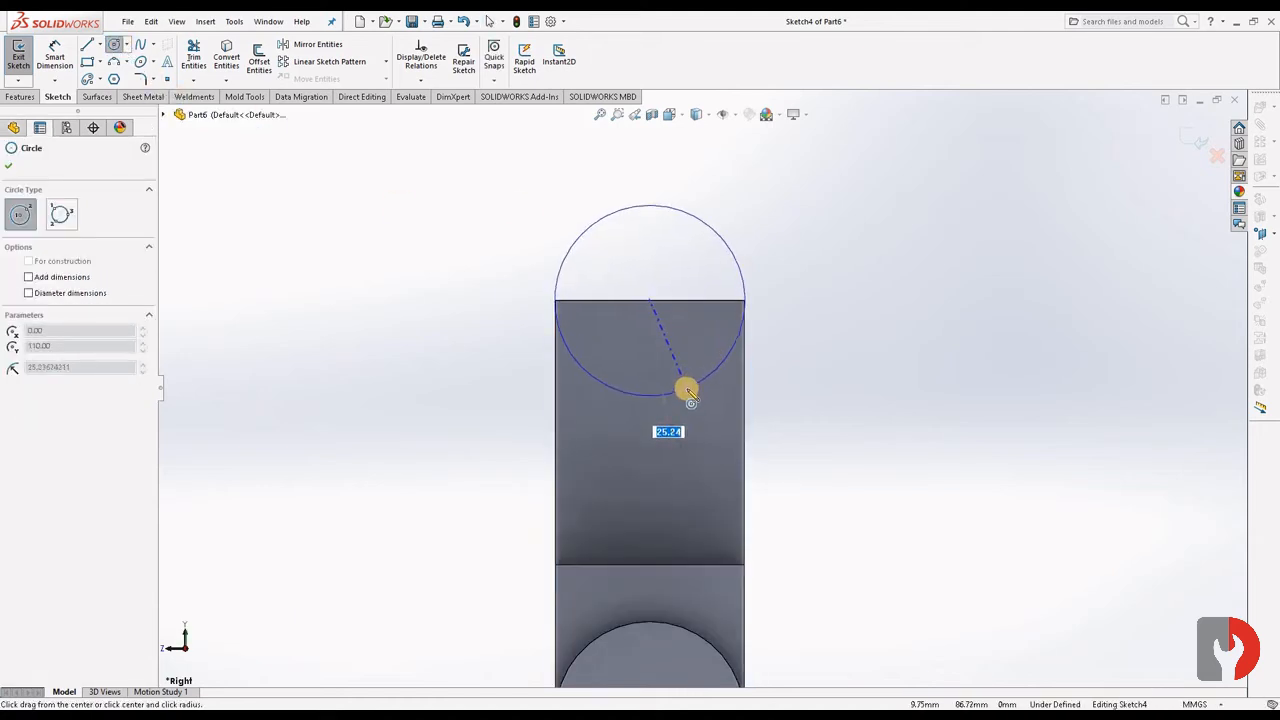
{"action": "left_click", "coordinate": [688, 392]}
Step: Dimension the circle at the arm's top edge to a diameter of 50 mm
{"action": "left_click", "coordinate": [54, 55]}
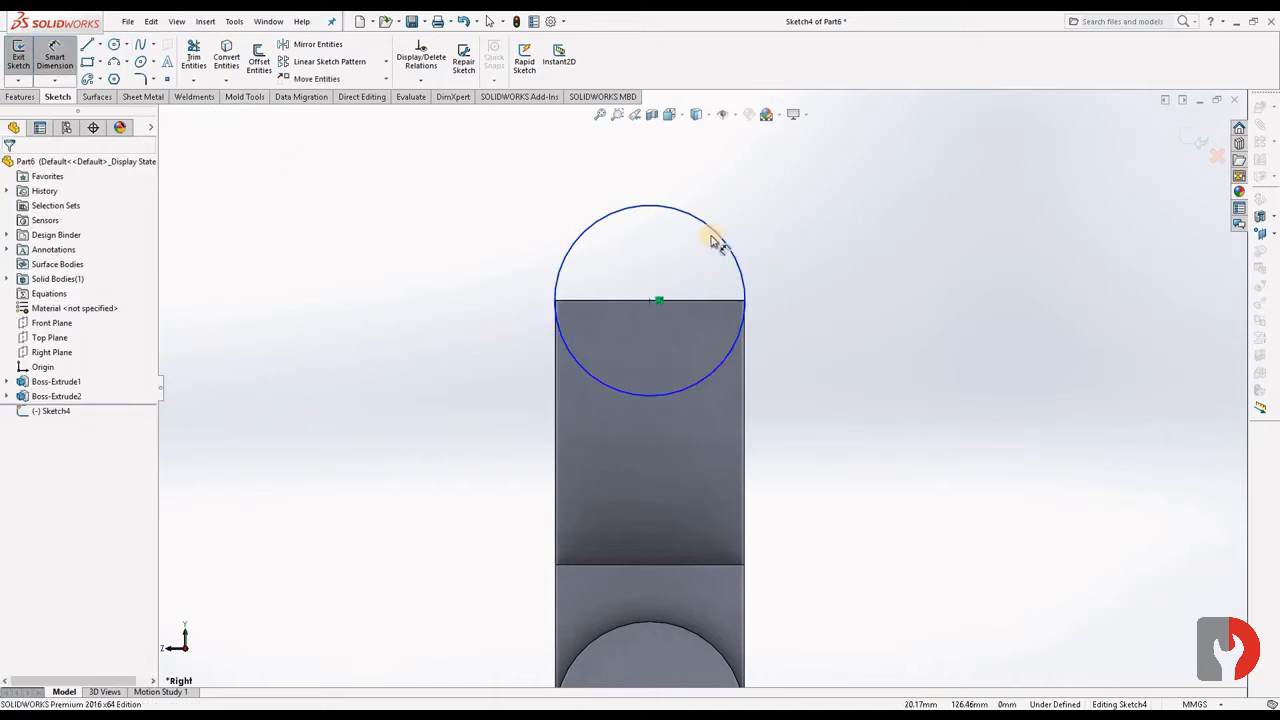
{"action": "left_click", "coordinate": [720, 241]}
{"action": "left_click", "coordinate": [840, 203]}
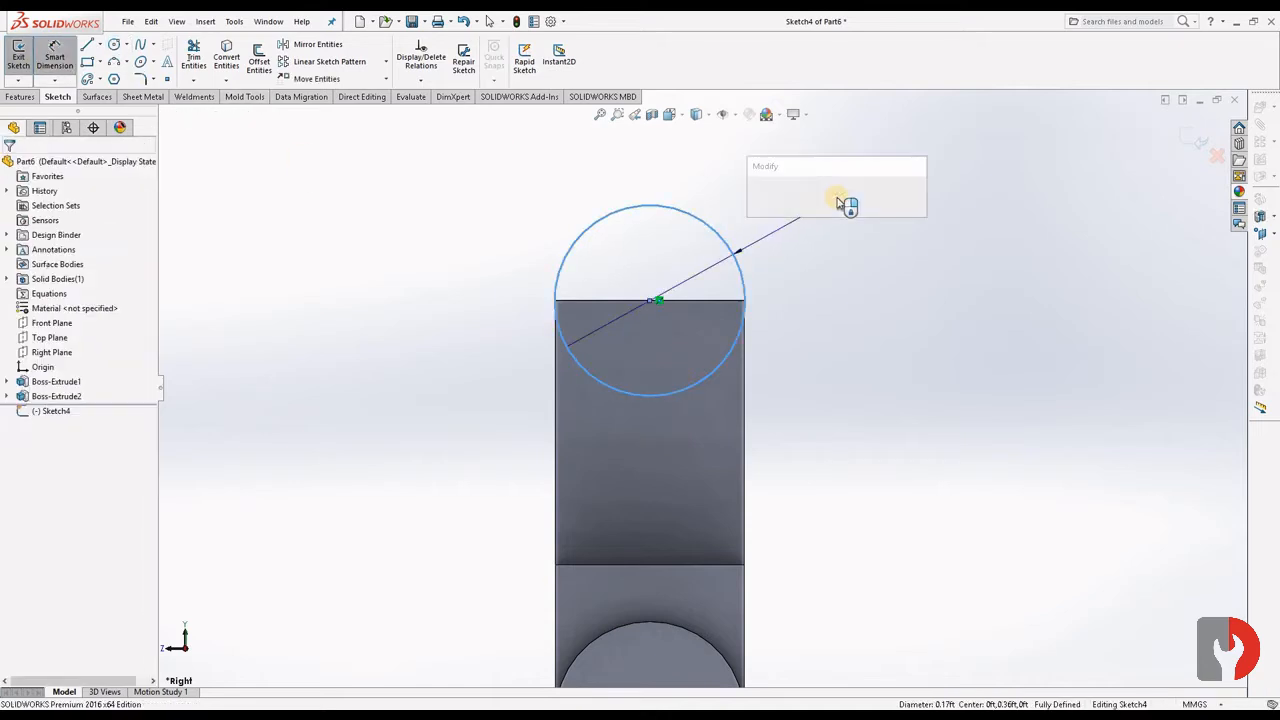
{"action": "key", "text": "Return"}
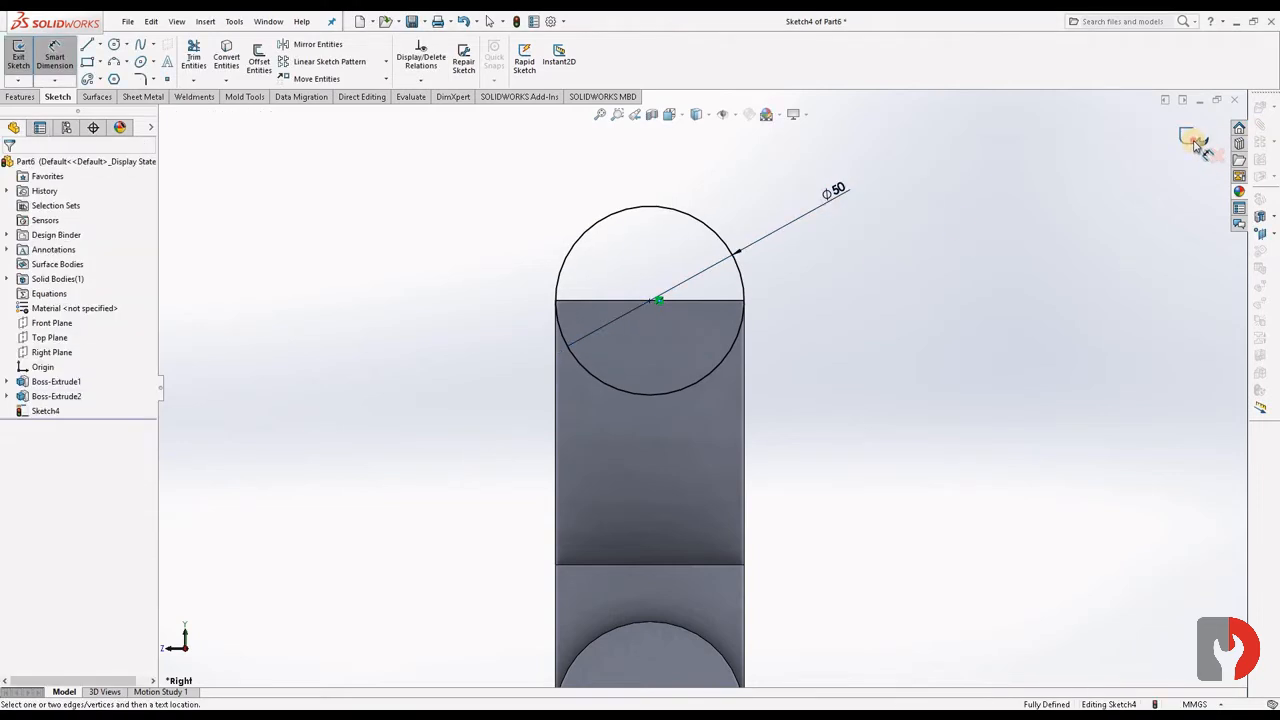
Step: Finish the sketch and extrude the 50 mm circle 46 mm with the Mid Plane end condition as the upper boss
{"action": "left_click", "coordinate": [24, 62]}
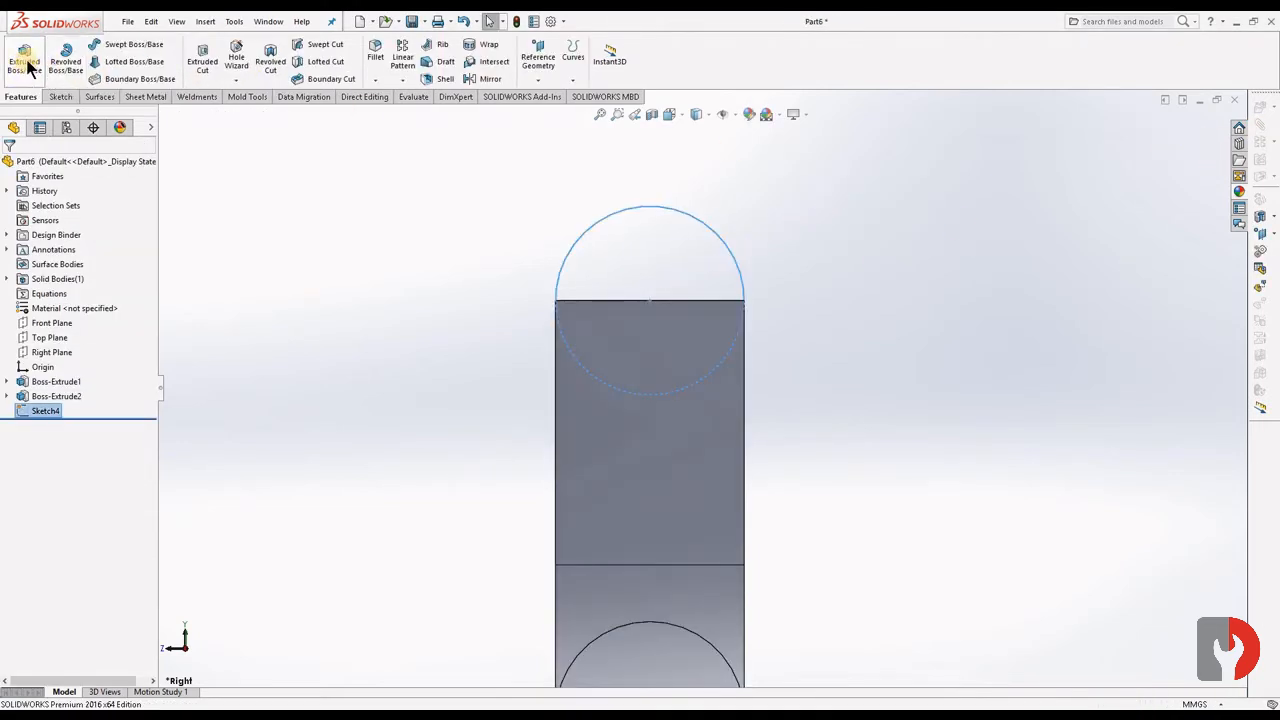
{"action": "left_click", "coordinate": [26, 62]}
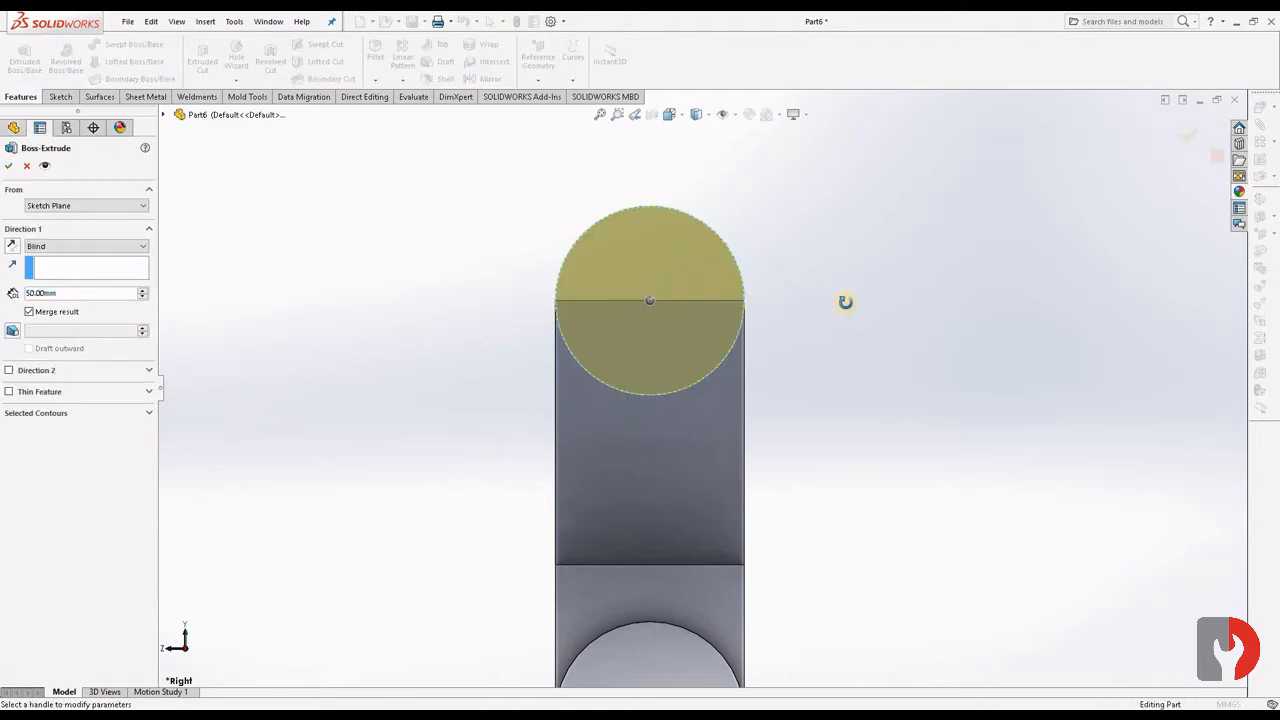
{"action": "left_click", "coordinate": [70, 246]}
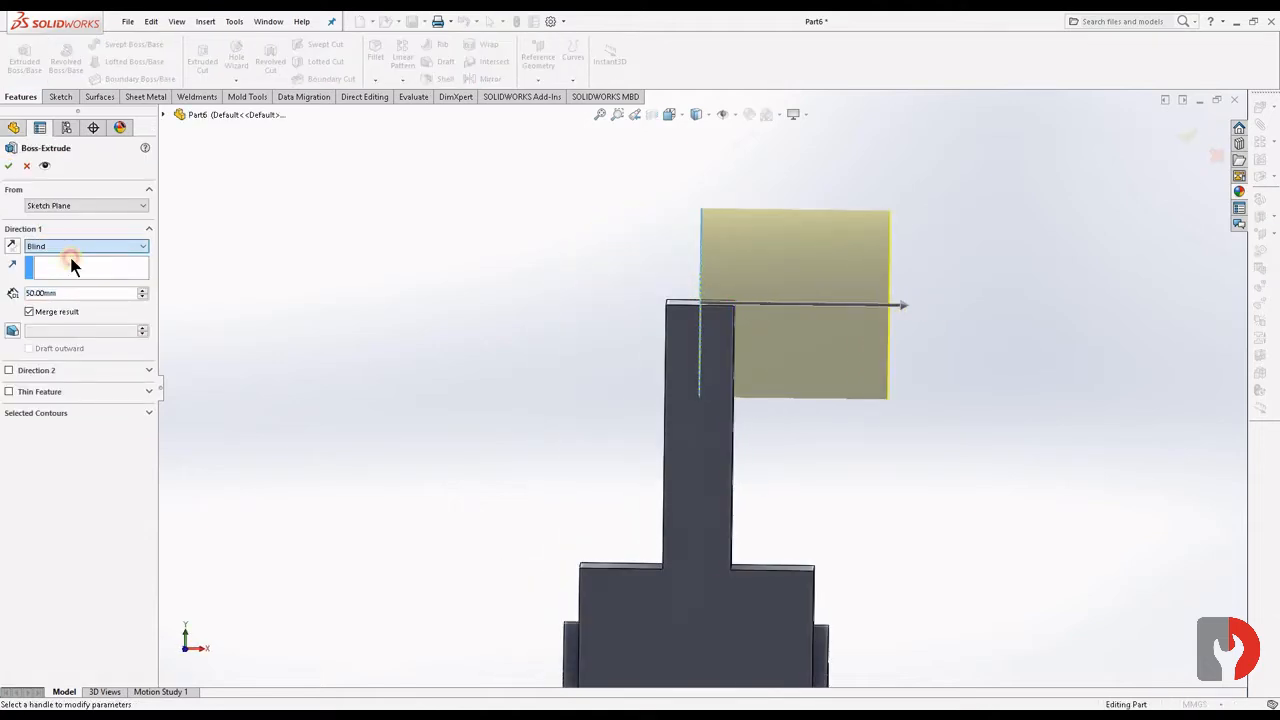
{"action": "left_click", "coordinate": [49, 310]}
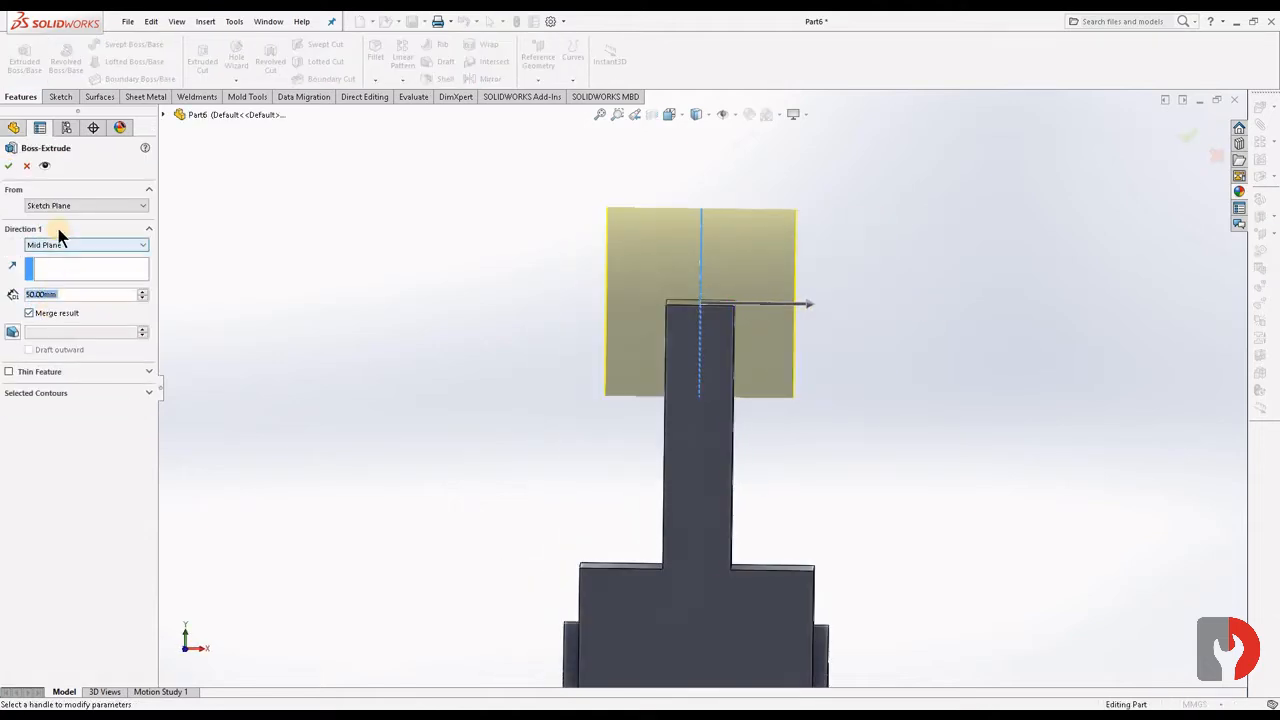
{"action": "left_click", "coordinate": [55, 270]}
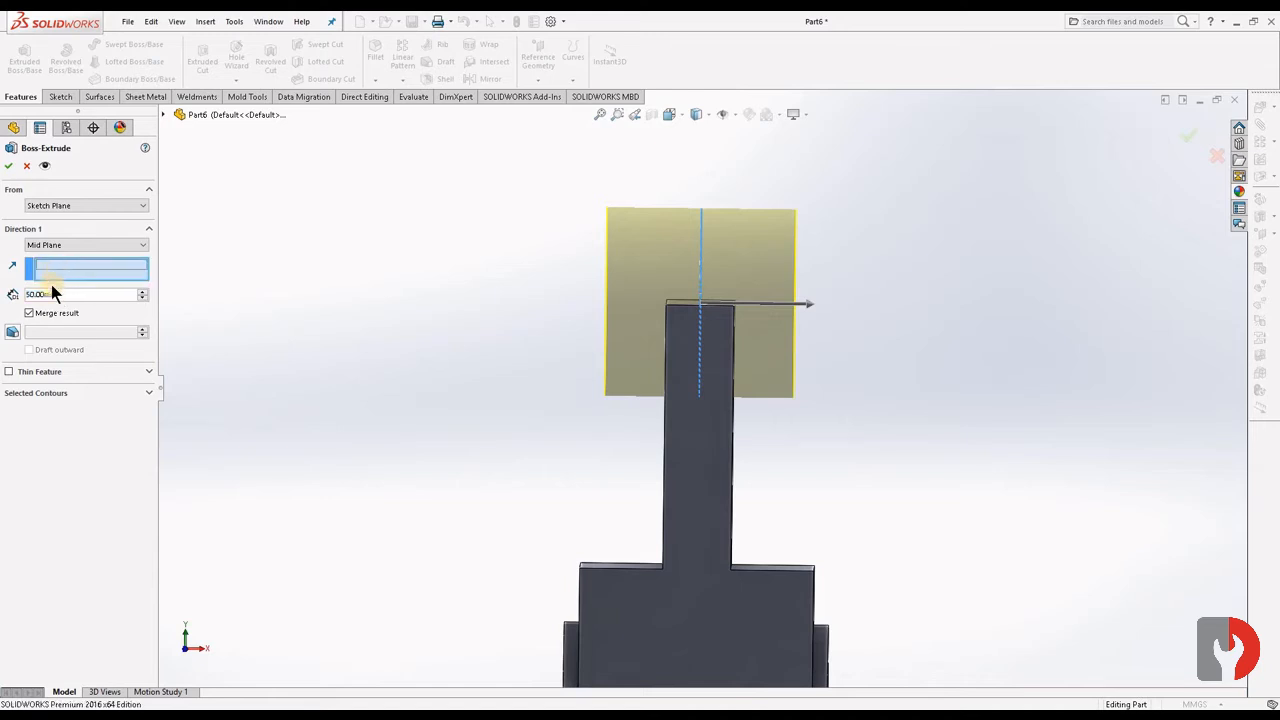
{"action": "left_click", "coordinate": [60, 294]}
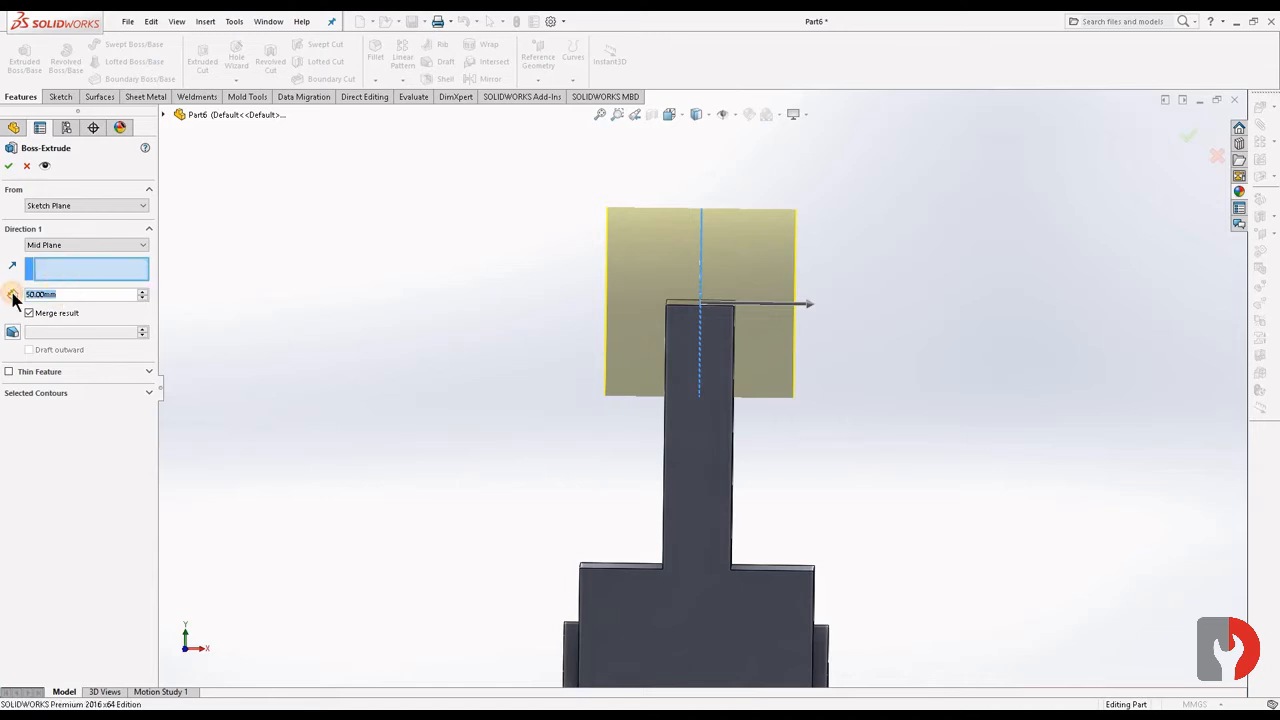
{"action": "type", "text": "40"}
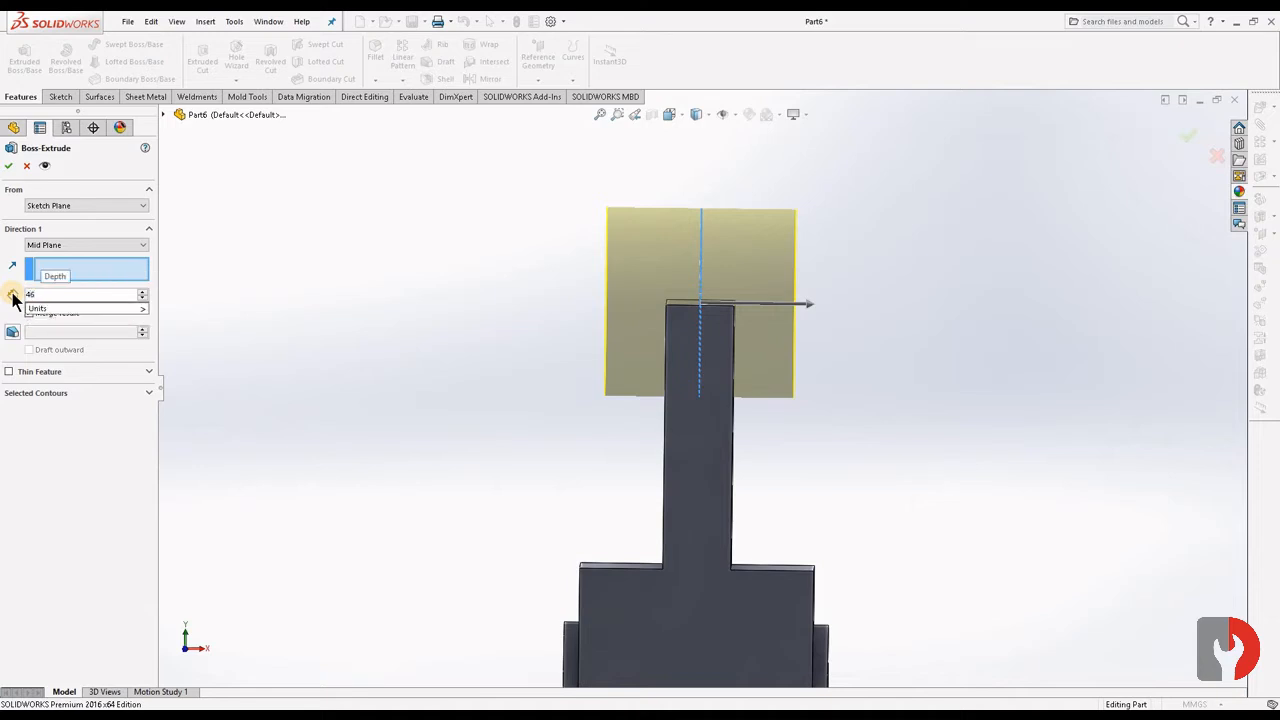
{"action": "key", "text": "Return"}
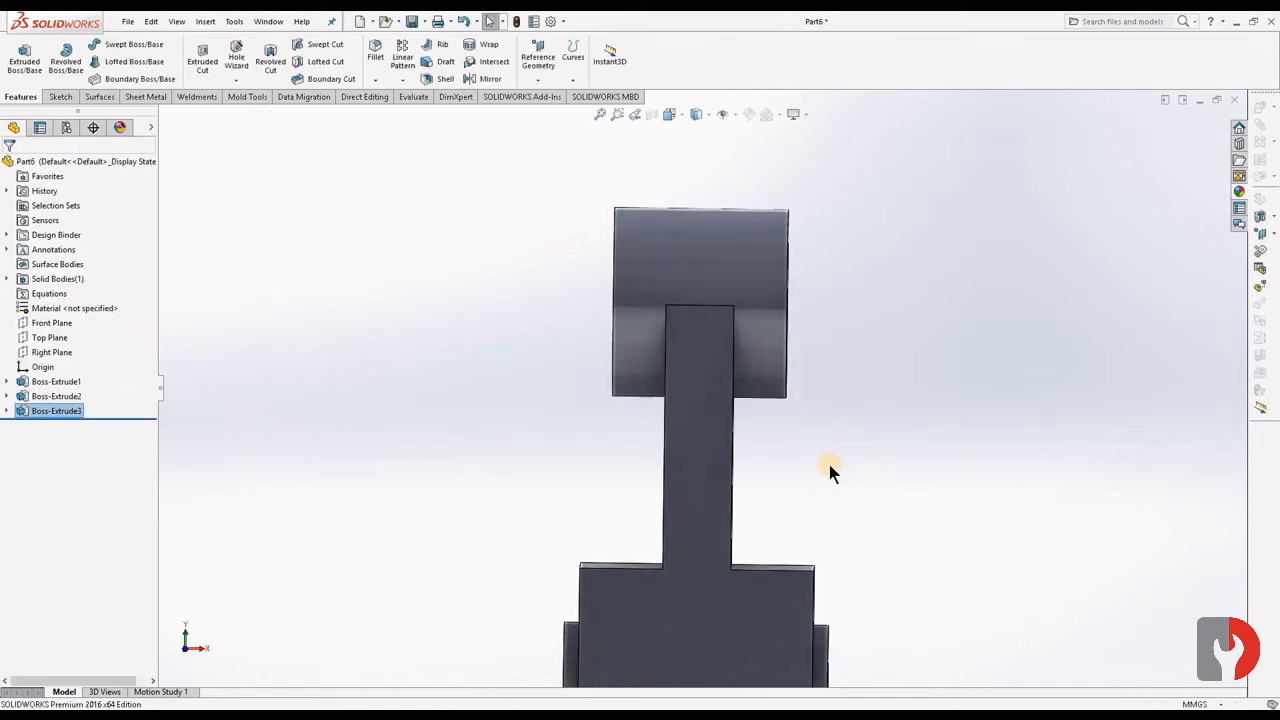
Step: Open another sketch on the Right Plane for the boss holes and orient the view normal to it
{"action": "scroll", "coordinate": [830, 465], "scroll_direction": "up", "scroll_amount": 3}
{"action": "mouse_move", "coordinate": [788, 451]}
{"action": "middle_mouse_down"}
{"action": "mouse_move", "coordinate": [700, 451]}
{"action": "mouse_move", "coordinate": [866, 451]}
{"action": "mouse_move", "coordinate": [737, 449]}
{"action": "mouse_move", "coordinate": [763, 455]}
{"action": "middle_mouse_up"}
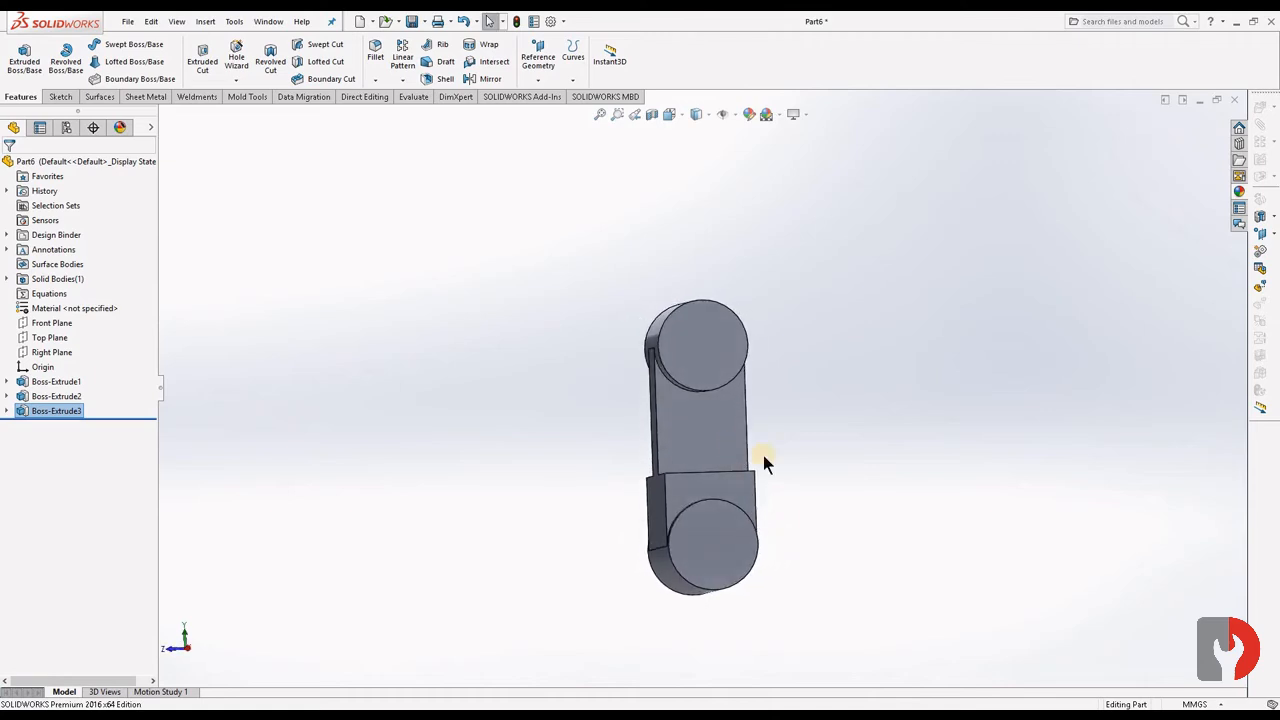
{"action": "left_click", "coordinate": [722, 545]}
{"action": "middle_click_drag", "start_coordinate": [834, 528], "coordinate": [841, 497]}
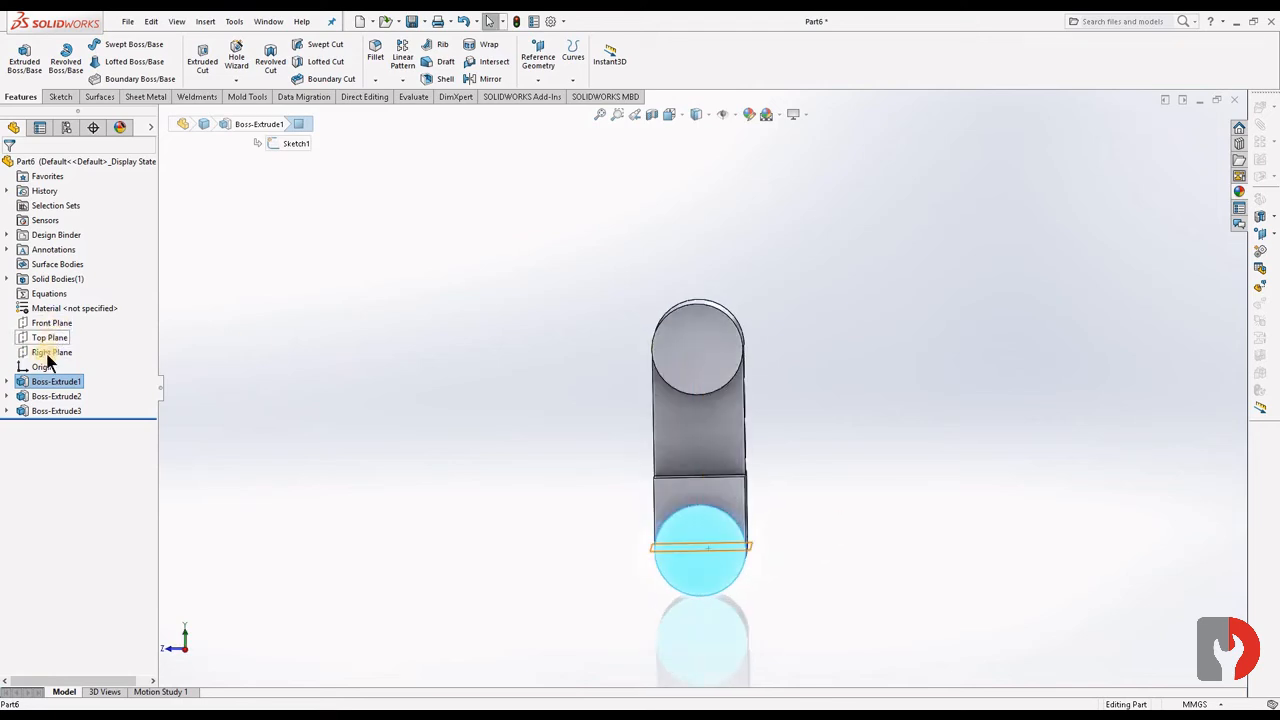
{"action": "left_click", "coordinate": [46, 352]}
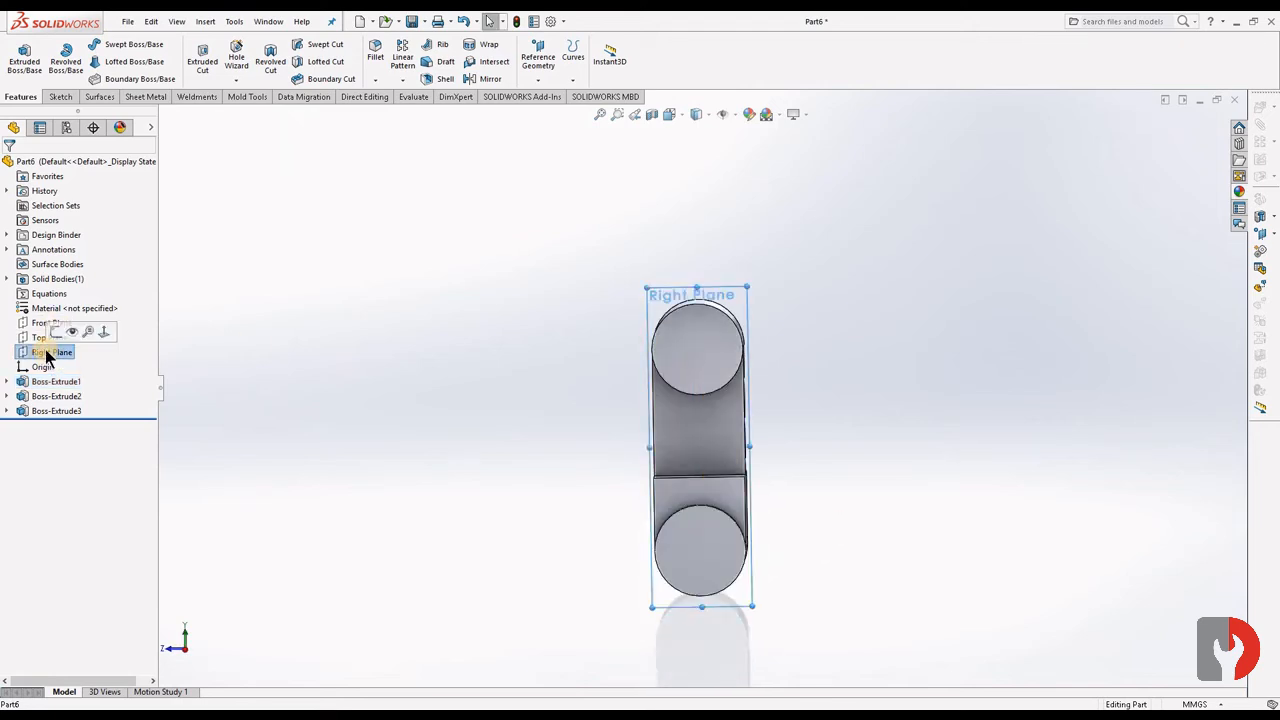
{"action": "left_click", "coordinate": [57, 333]}
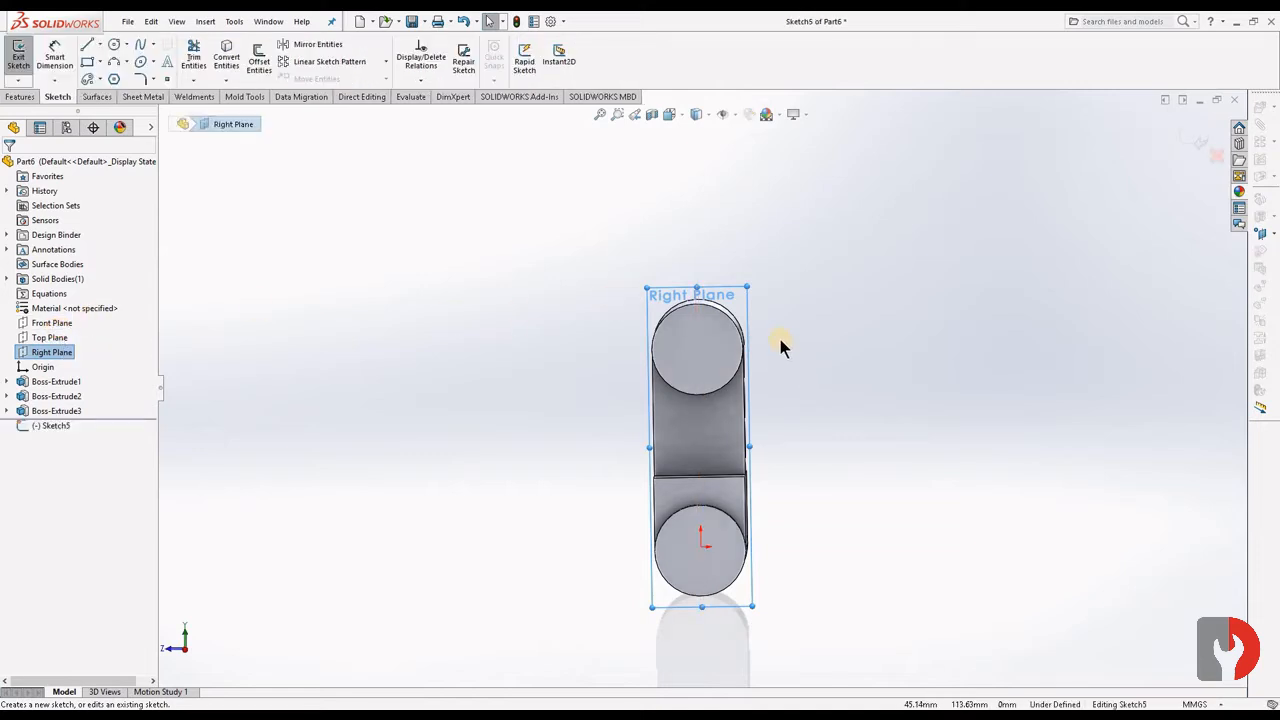
{"action": "key", "text": "ctrl+8"}
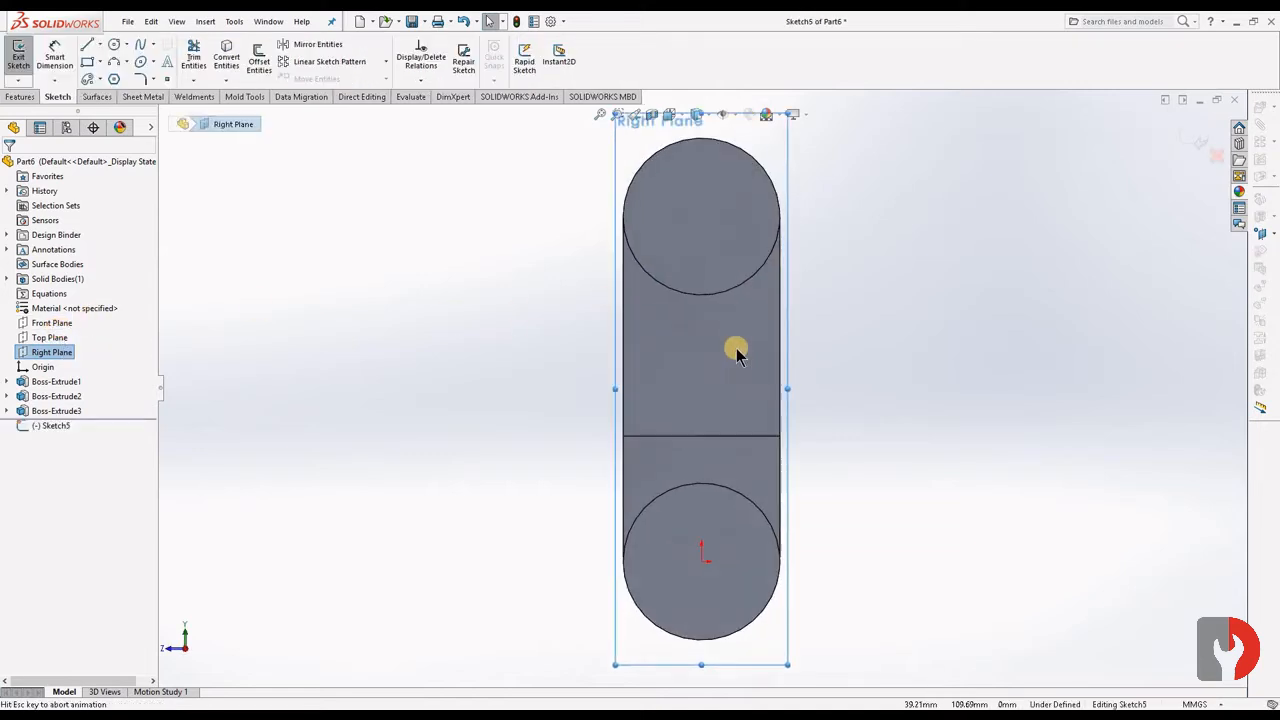
Step: Sketch a circle about 34 mm in diameter concentric with the upper boss
{"action": "left_click", "coordinate": [113, 47]}
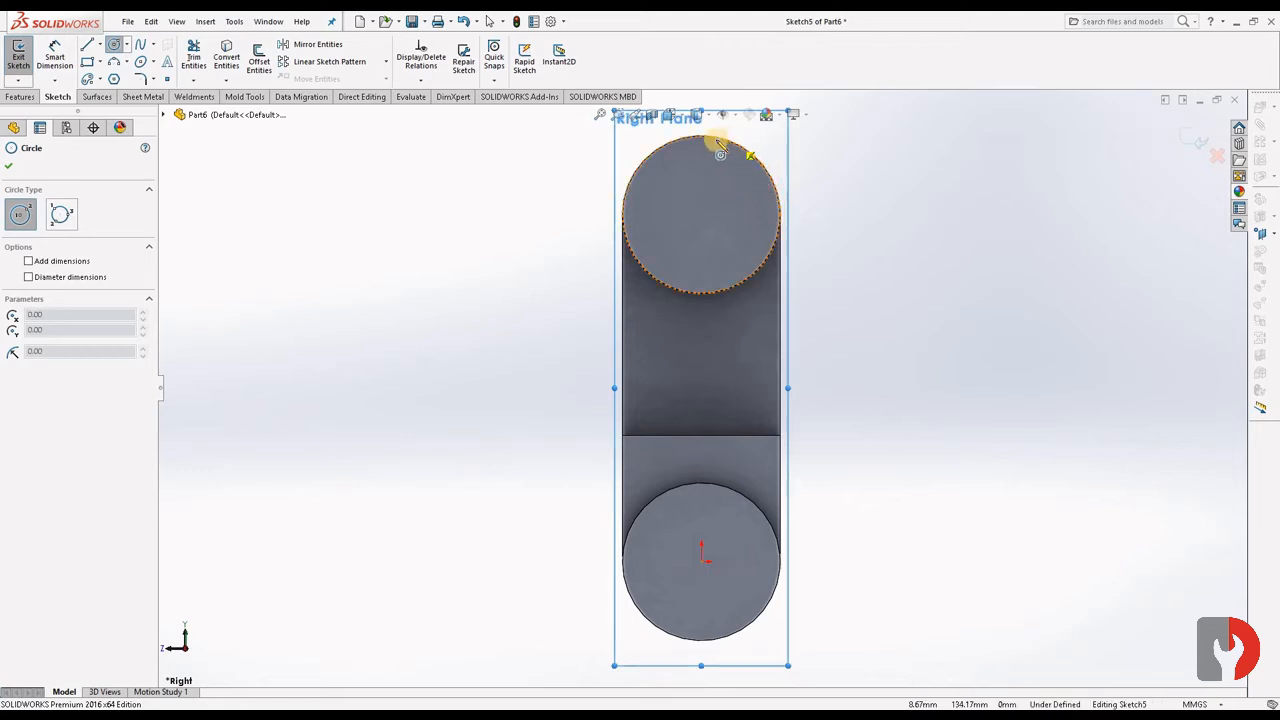
{"action": "left_click", "coordinate": [706, 226]}
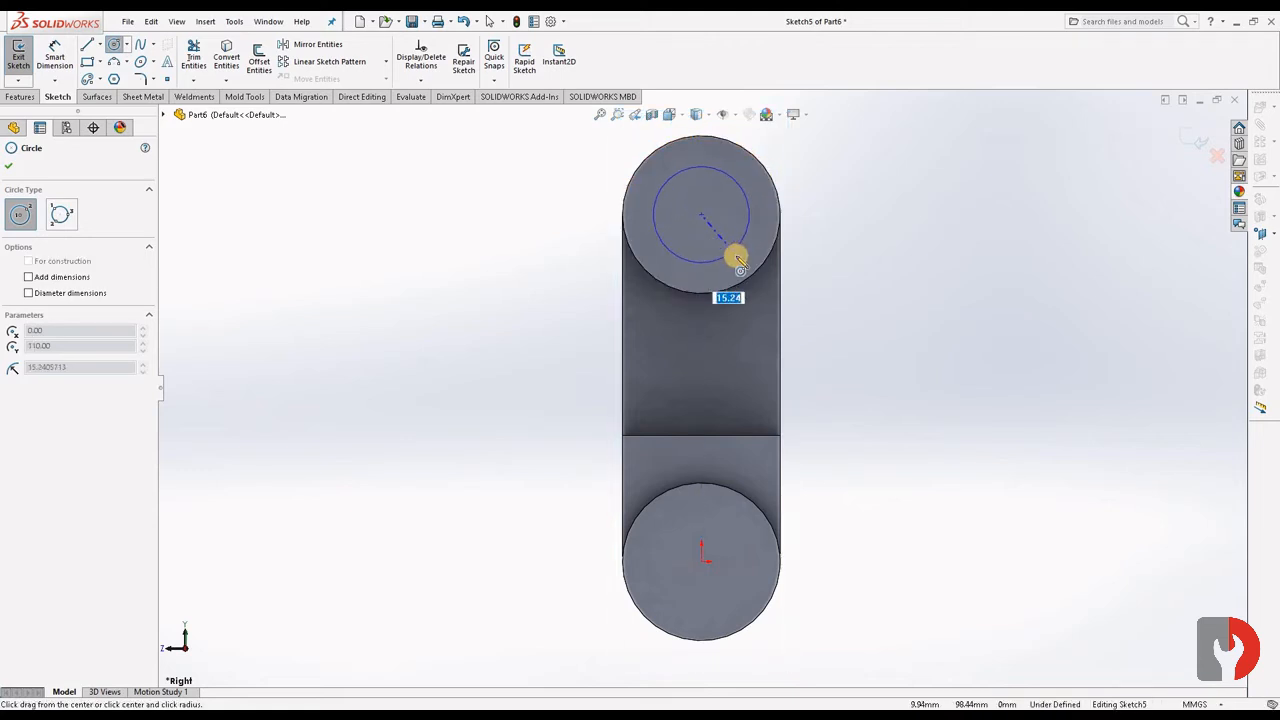
{"action": "left_click", "coordinate": [731, 257]}
Step: Sketch a second circle inside the lower boss, centred on the origin
{"action": "left_click", "coordinate": [702, 562]}
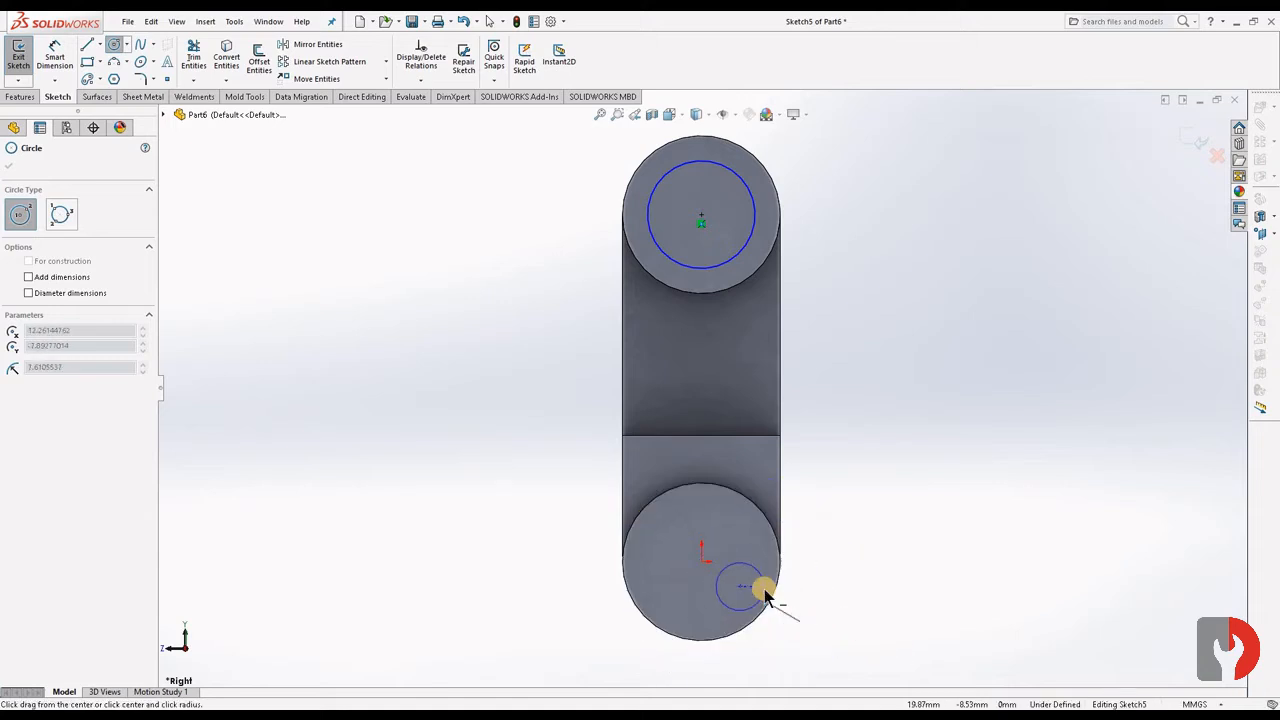
{"action": "key", "text": "Escape"}
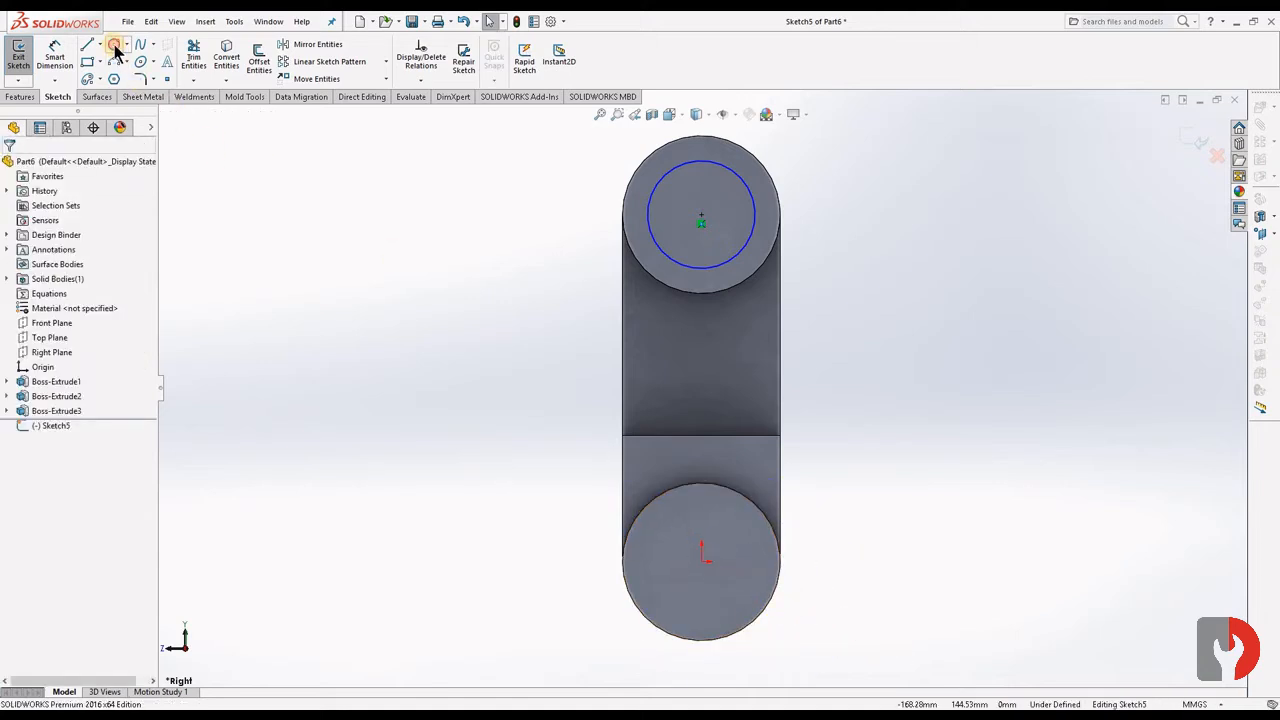
{"action": "left_click", "coordinate": [116, 50]}
{"action": "left_click", "coordinate": [702, 553]}
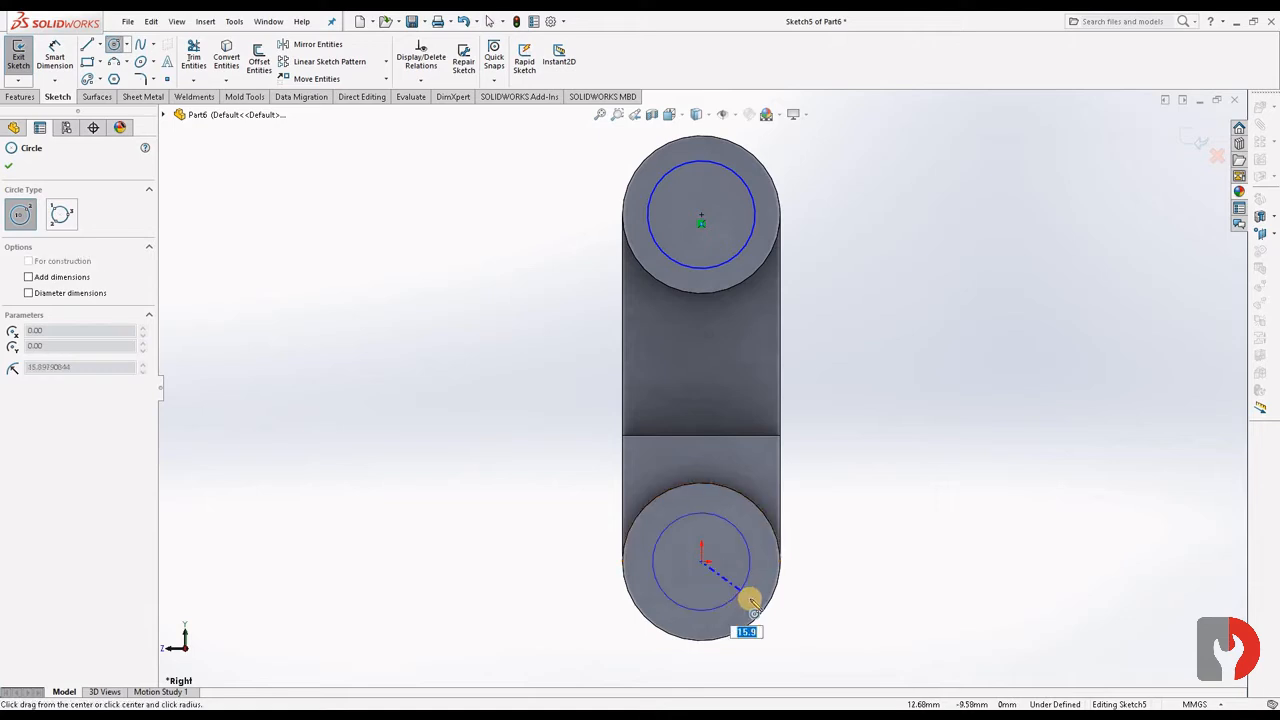
{"action": "left_click", "coordinate": [749, 600]}
Step: Dimension the circle in the upper boss to a diameter of 25 mm
{"action": "left_click", "coordinate": [55, 55]}
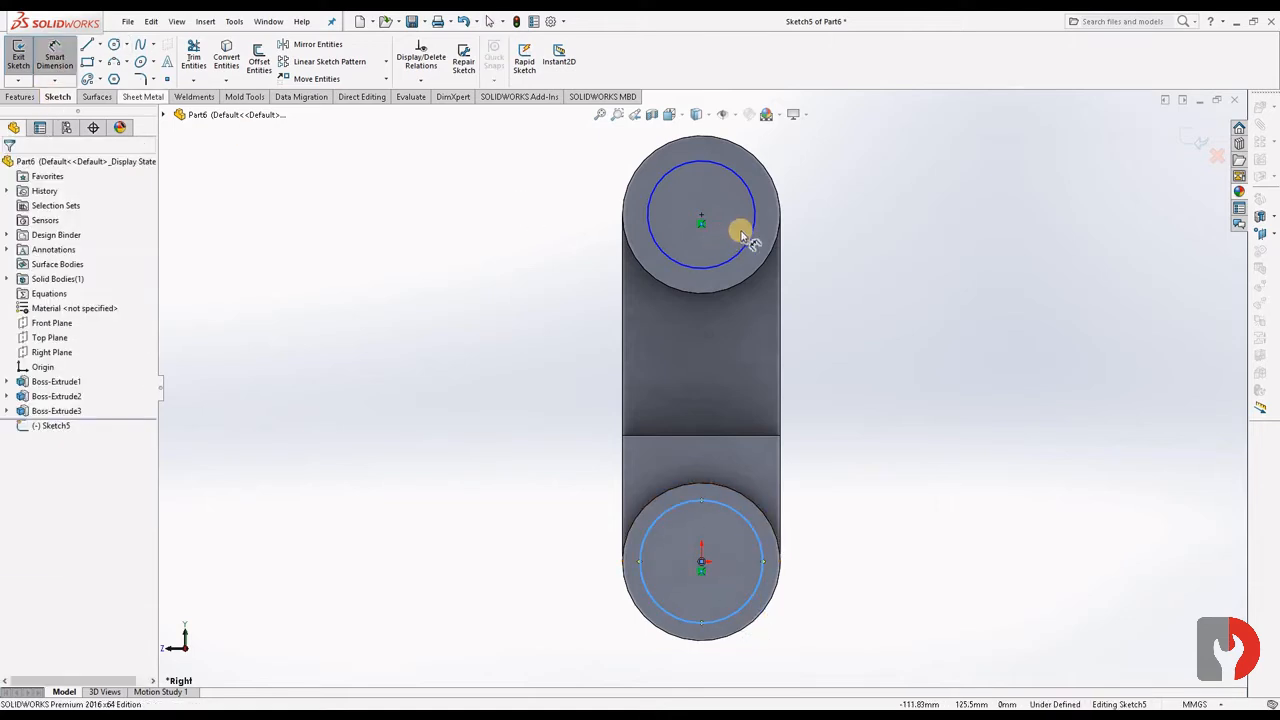
{"action": "left_click", "coordinate": [748, 182]}
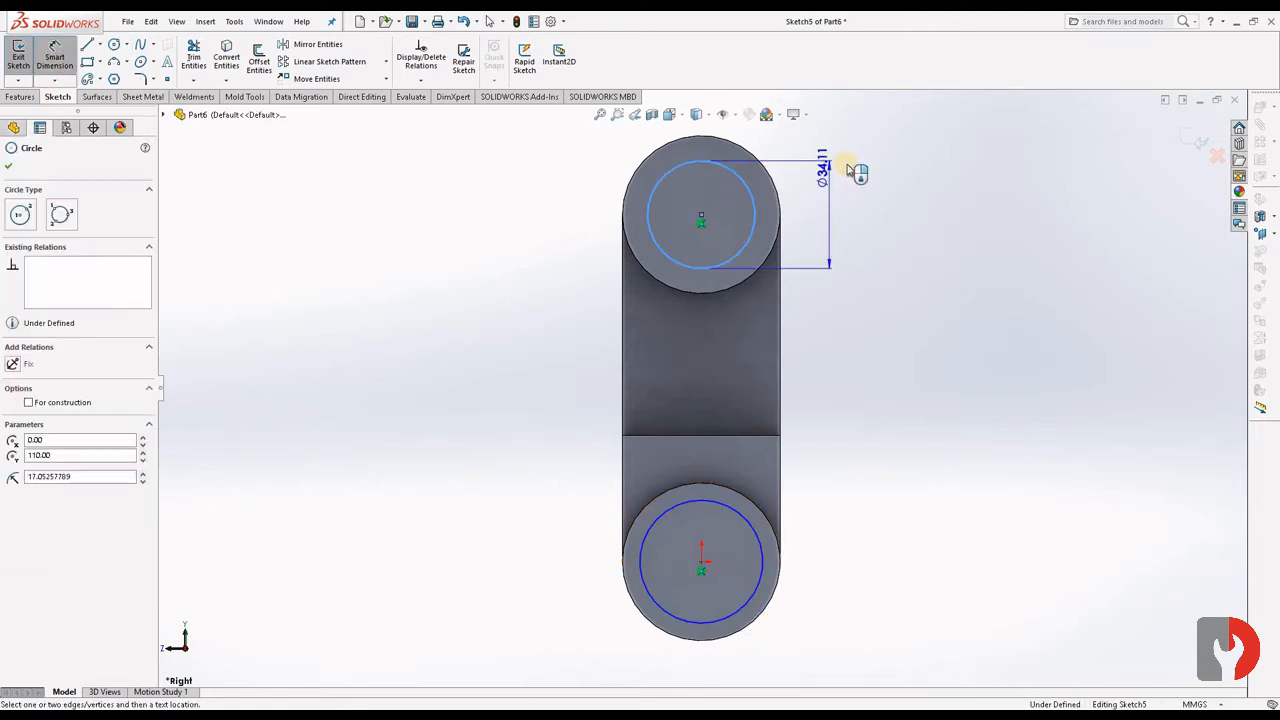
{"action": "left_click", "coordinate": [820, 148]}
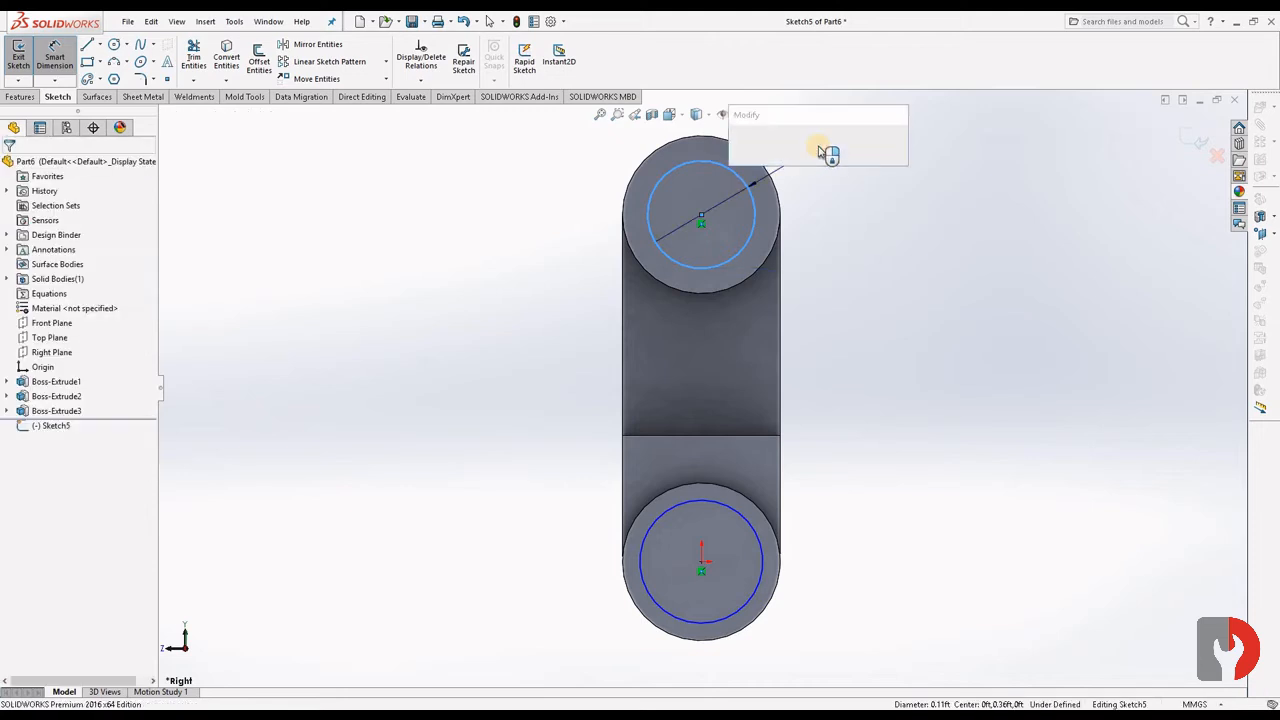
{"action": "type", "text": "2"}
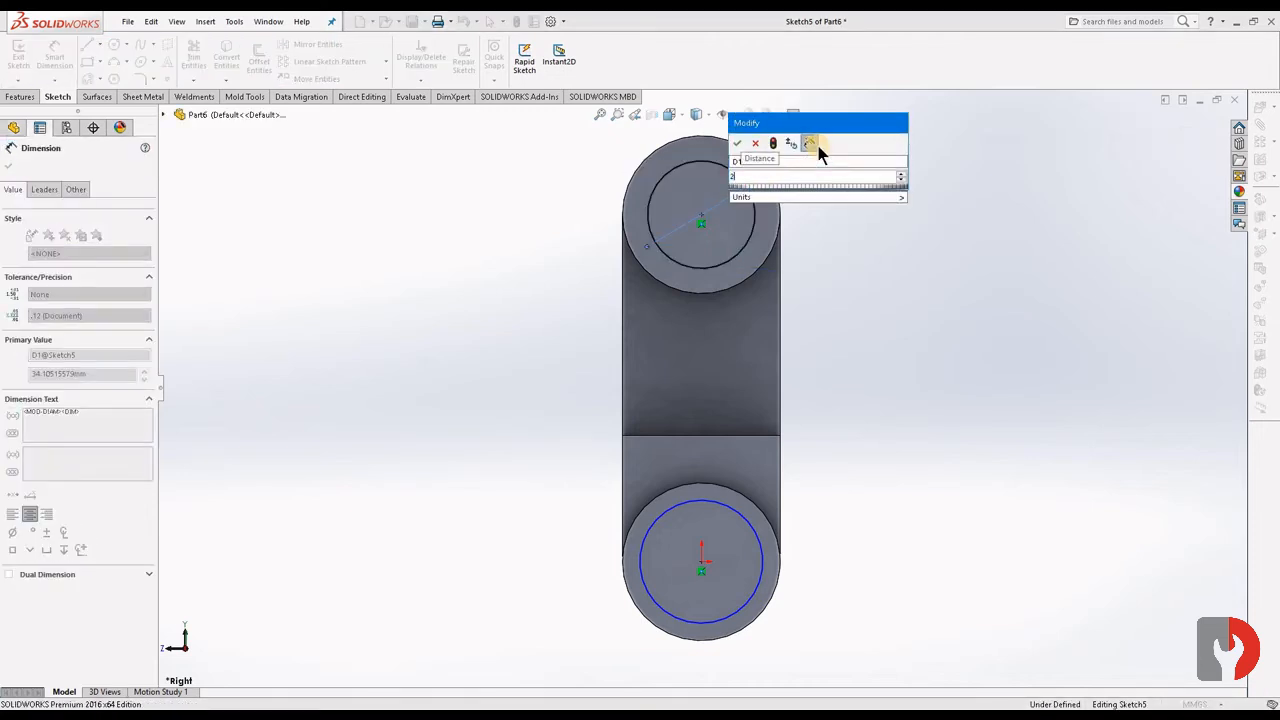
{"action": "type", "text": "5"}
{"action": "key", "text": "Return"}
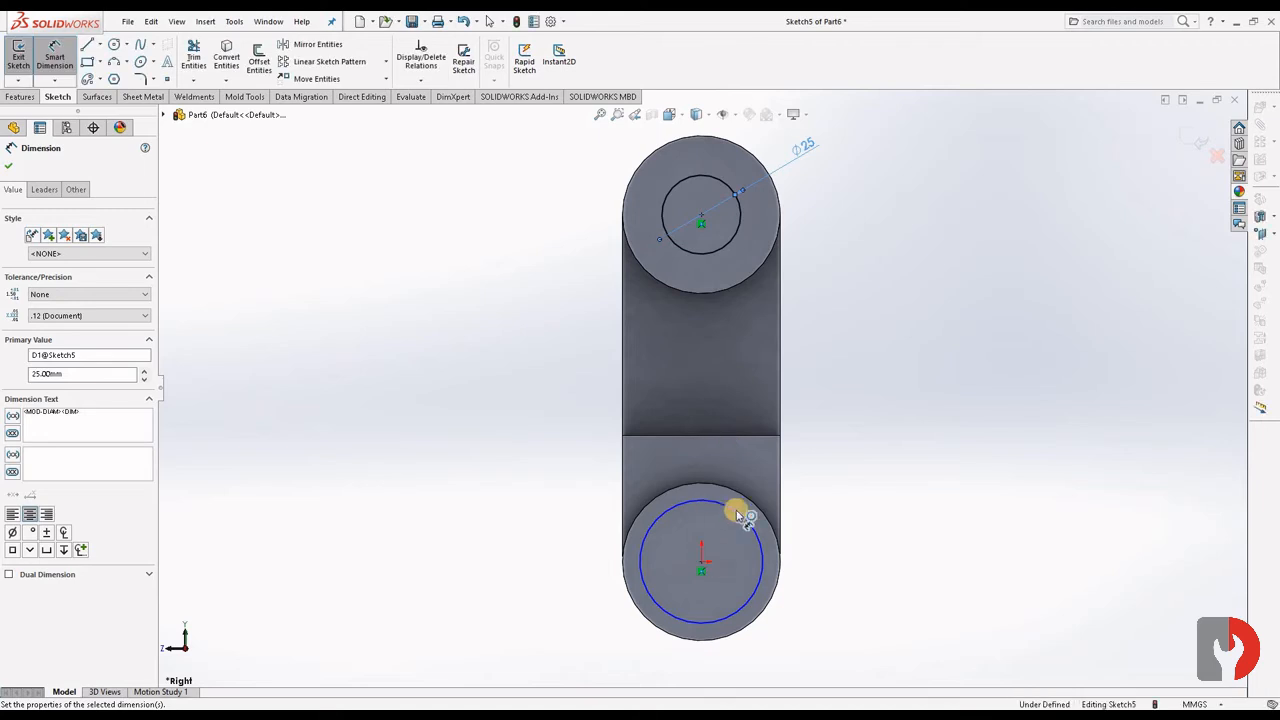
Step: Dimension the circle in the lower boss to a diameter of 32 mm
{"action": "left_click", "coordinate": [738, 515]}
{"action": "left_click", "coordinate": [880, 457]}
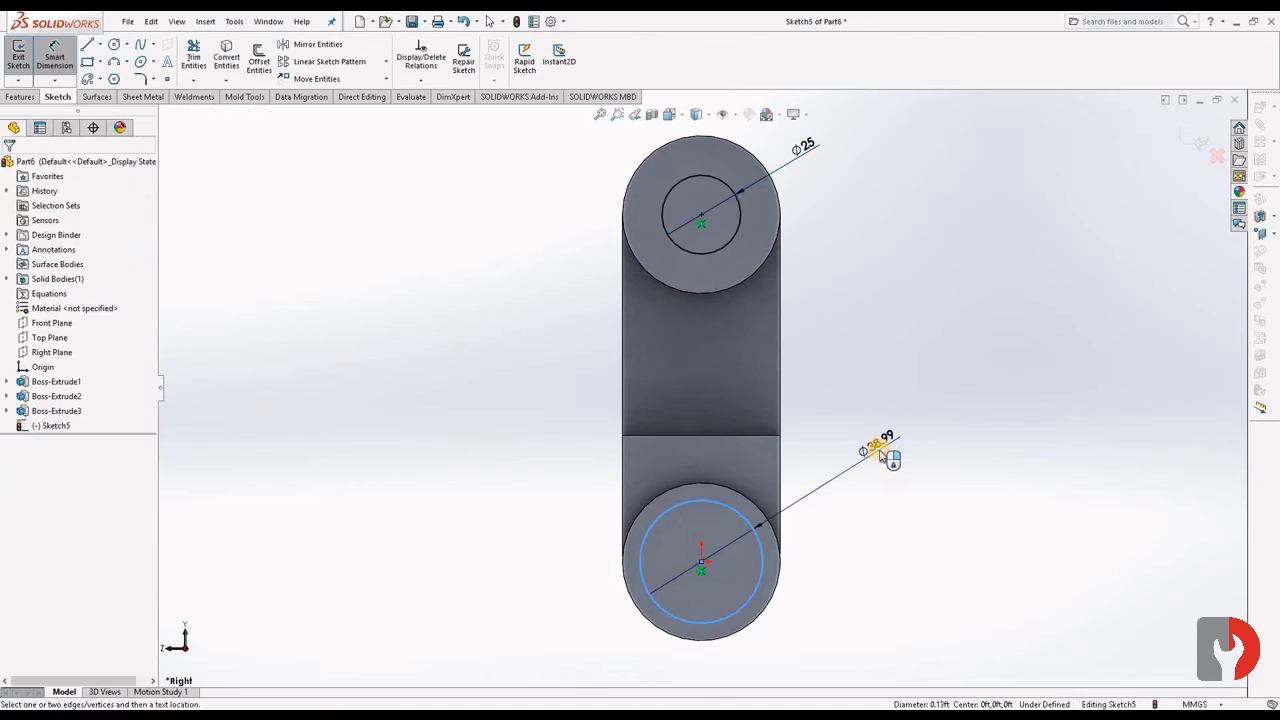
{"action": "type", "text": "32"}
{"action": "key", "text": "Return"}
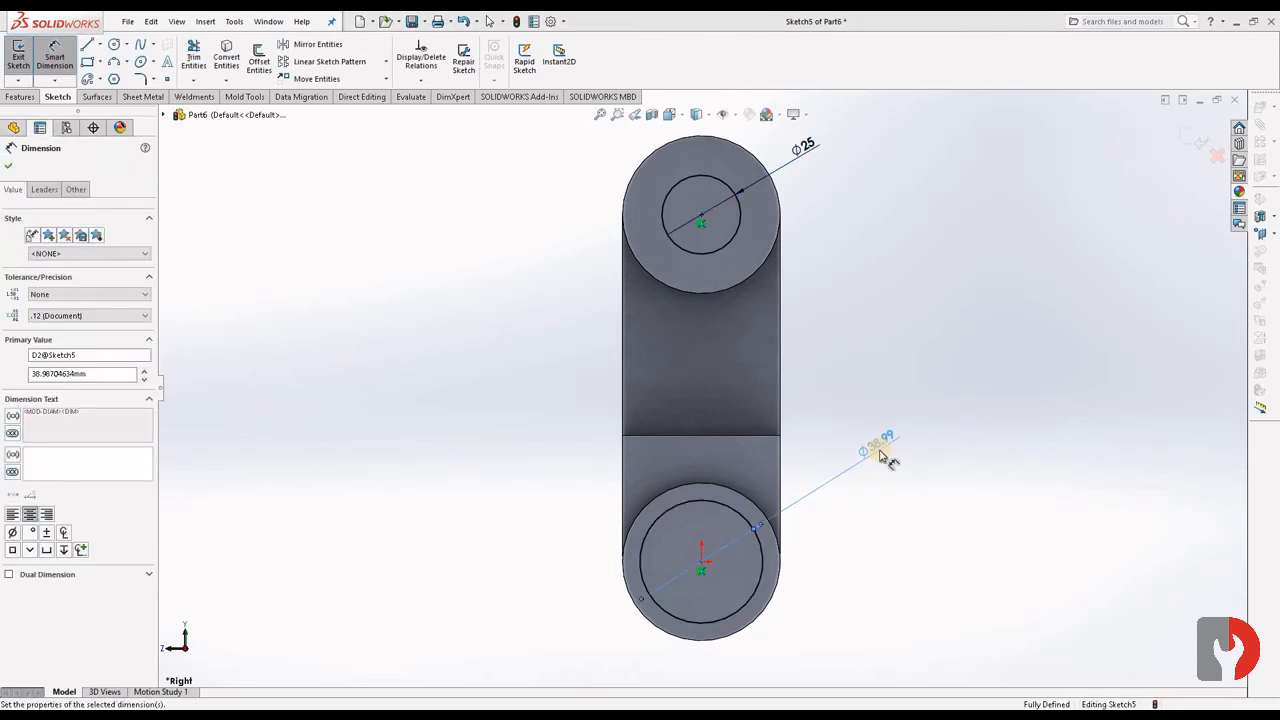
{"action": "left_click", "coordinate": [9, 168]}
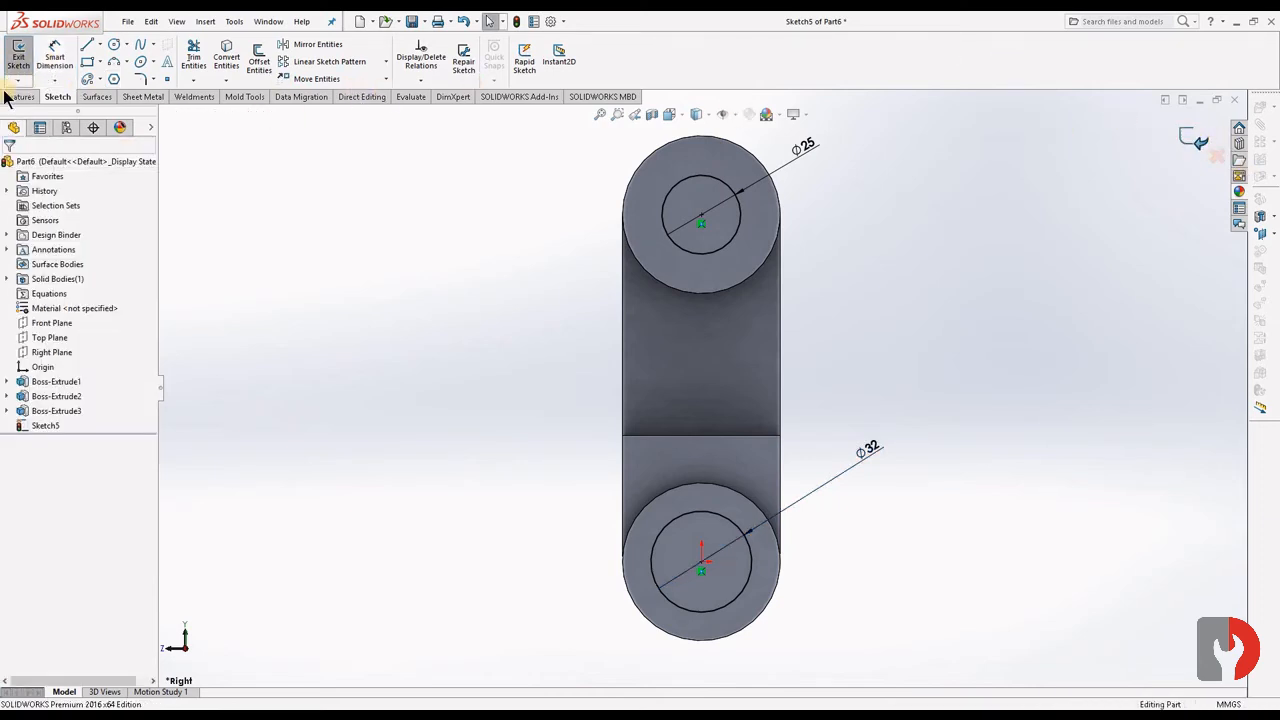
Step: Finish the sketch and extrude-cut both circles with the Through All - Both end condition to make the boss holes
{"action": "left_click", "coordinate": [18, 55]}
{"action": "left_click", "coordinate": [204, 62]}
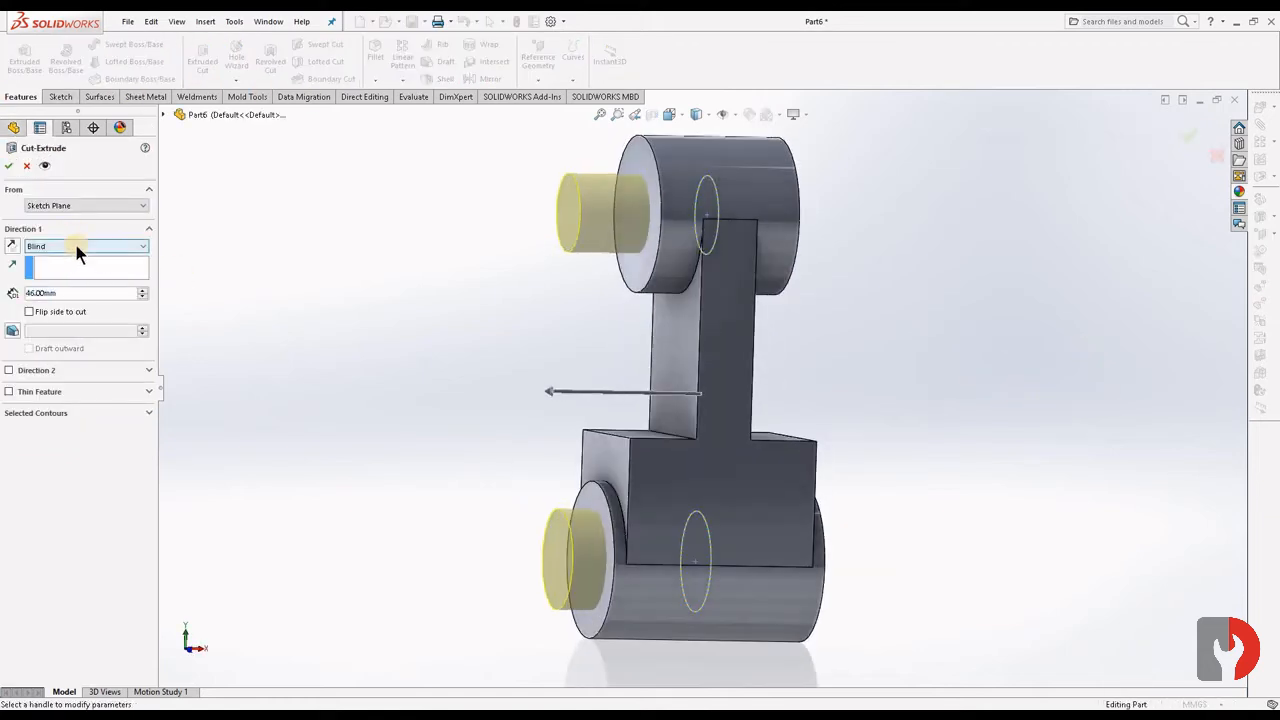
{"action": "left_click", "coordinate": [82, 250]}
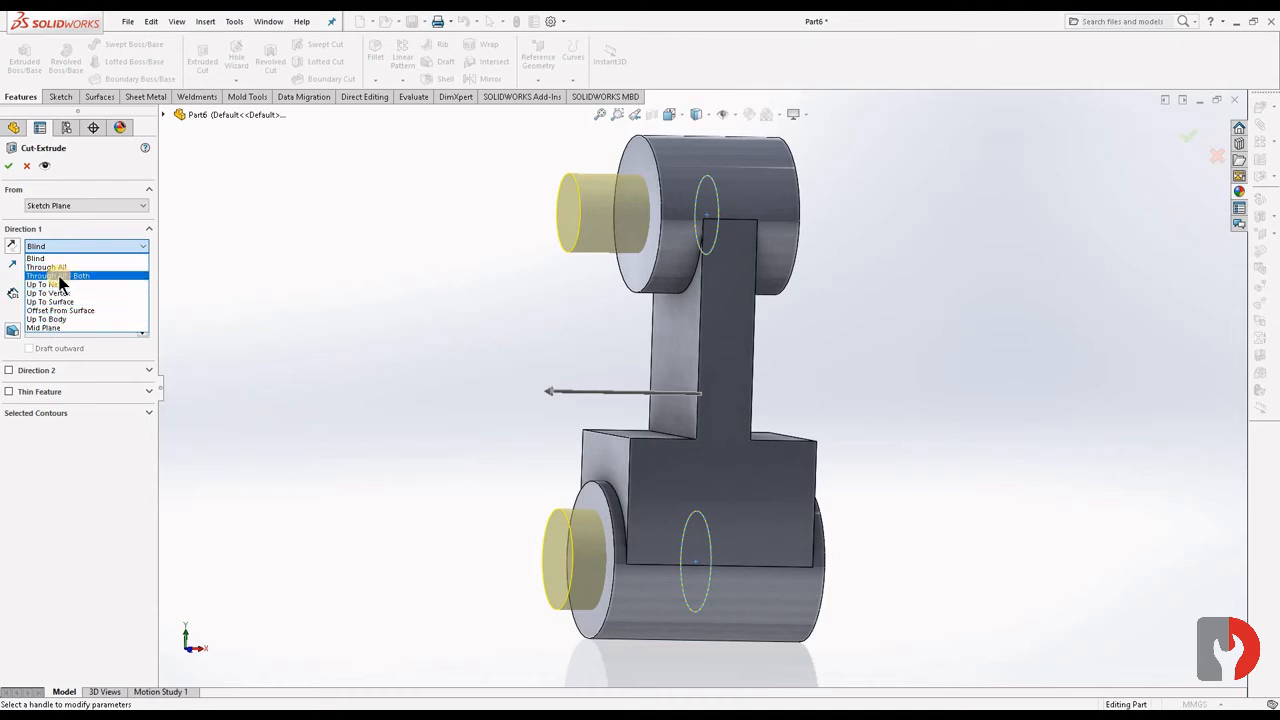
{"action": "left_click", "coordinate": [60, 276]}
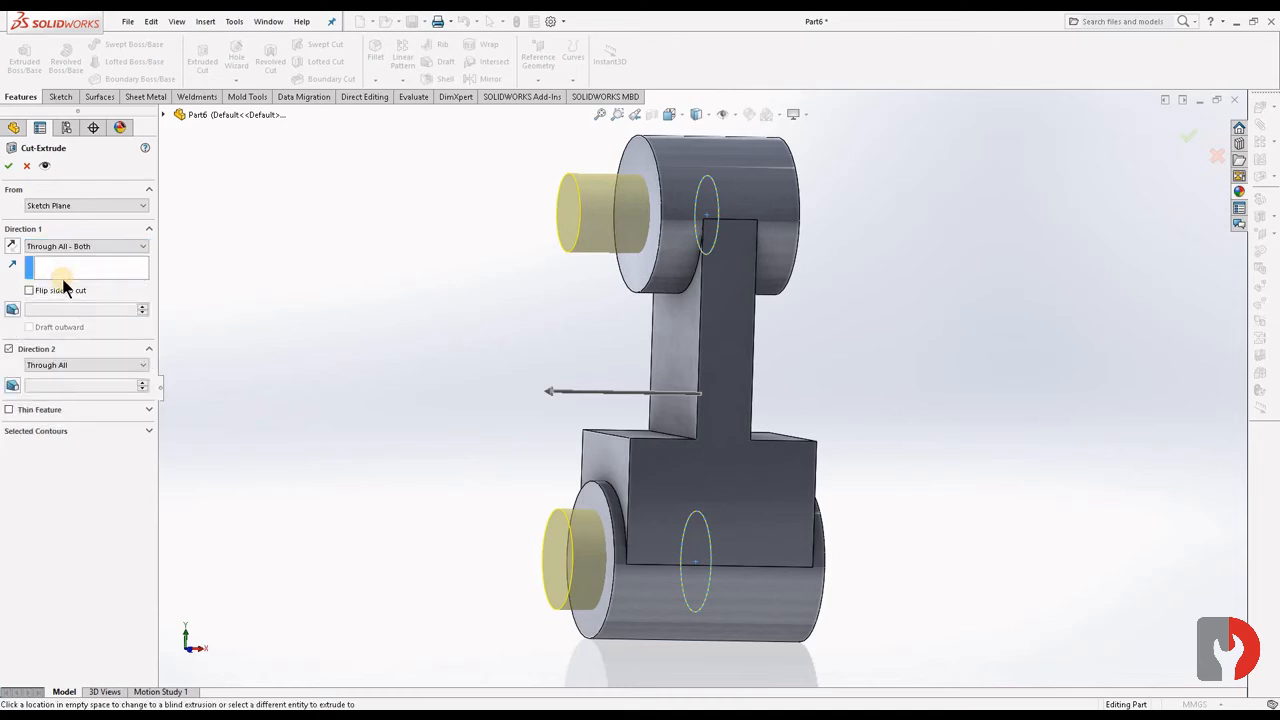
{"action": "left_click", "coordinate": [9, 165]}
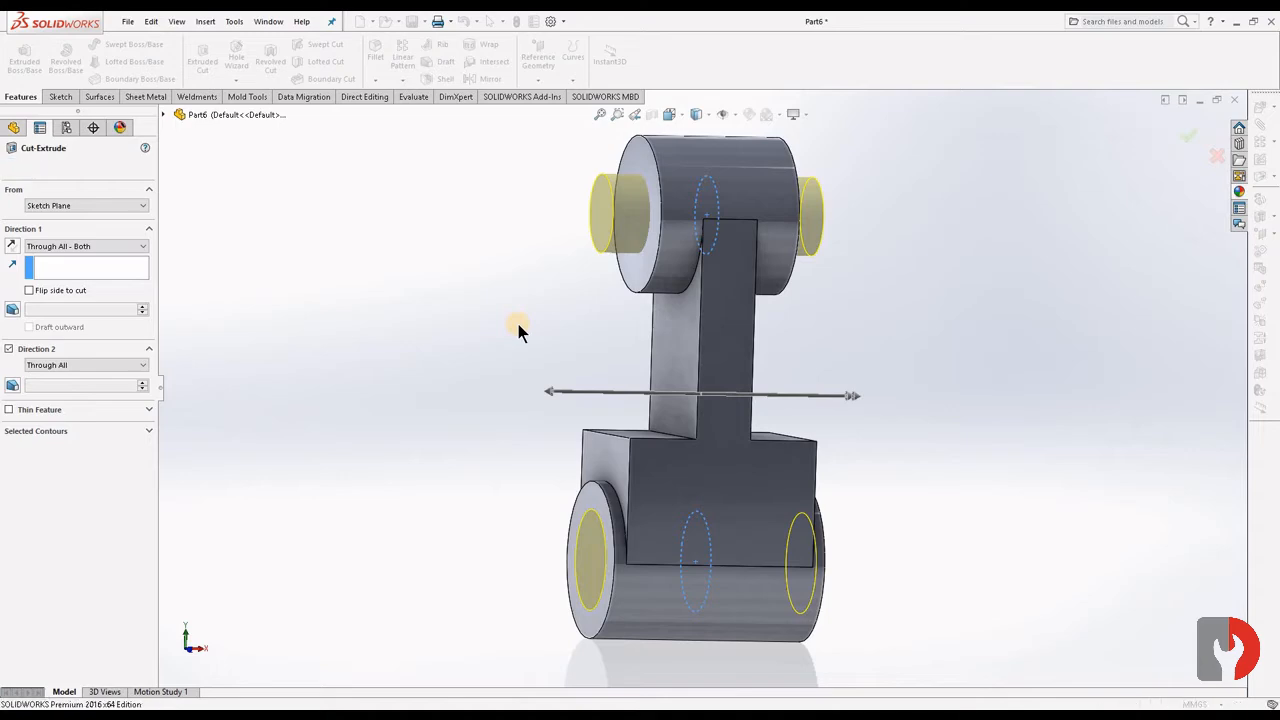
Step: Open a new sketch on the Right Plane and orient the view normal to it
{"action": "middle_click_drag", "start_coordinate": [1166, 517], "coordinate": [557, 383]}
{"action": "scroll", "coordinate": [910, 437], "scroll_direction": "down", "scroll_amount": 3}
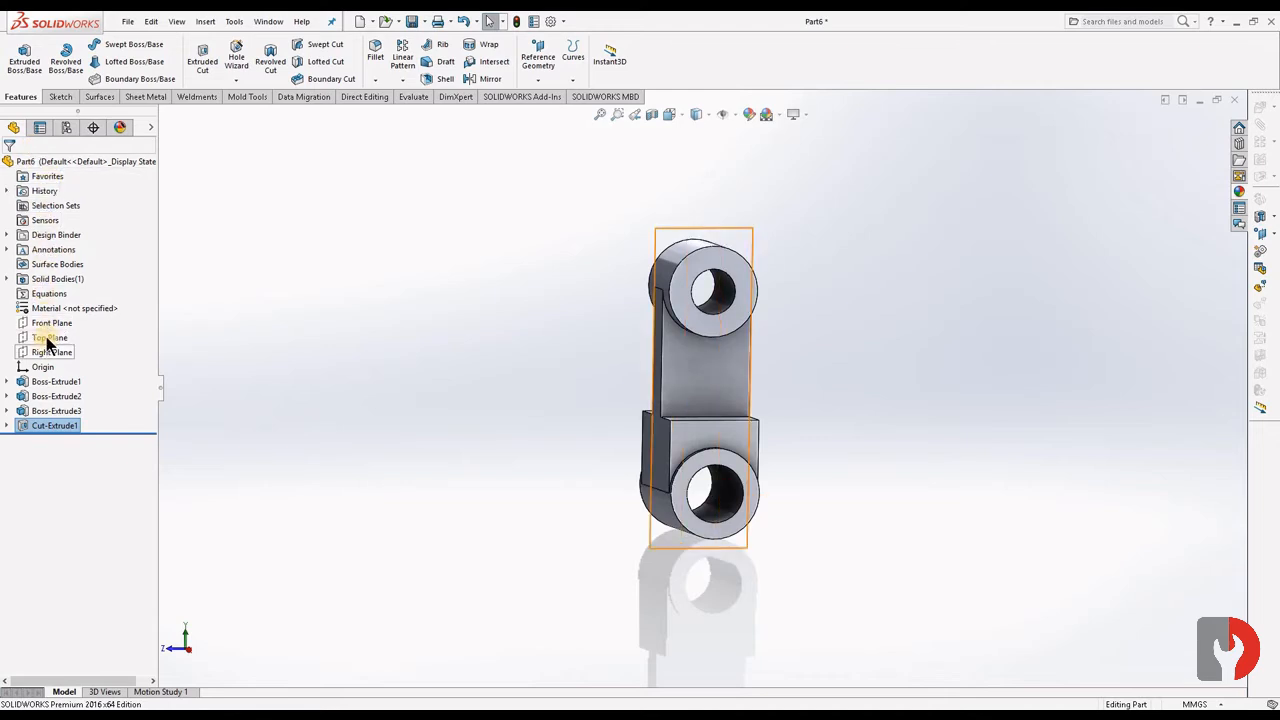
{"action": "left_click", "coordinate": [43, 355]}
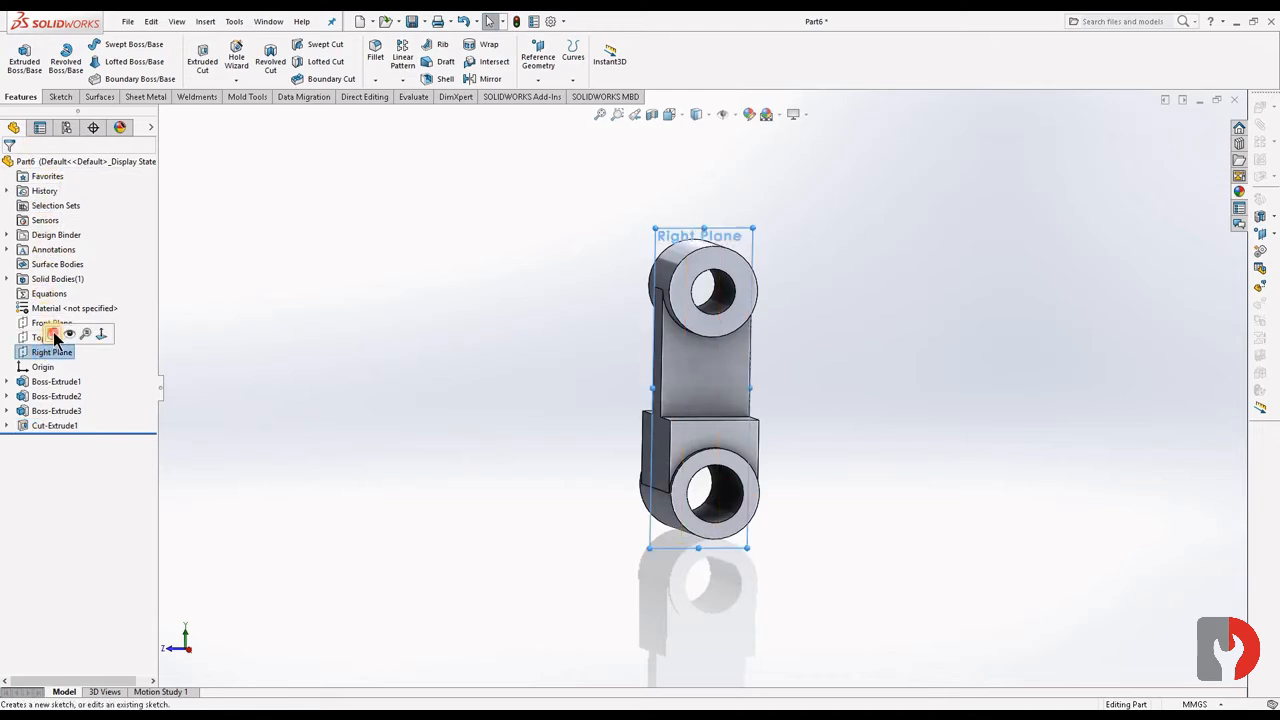
{"action": "left_click", "coordinate": [50, 332]}
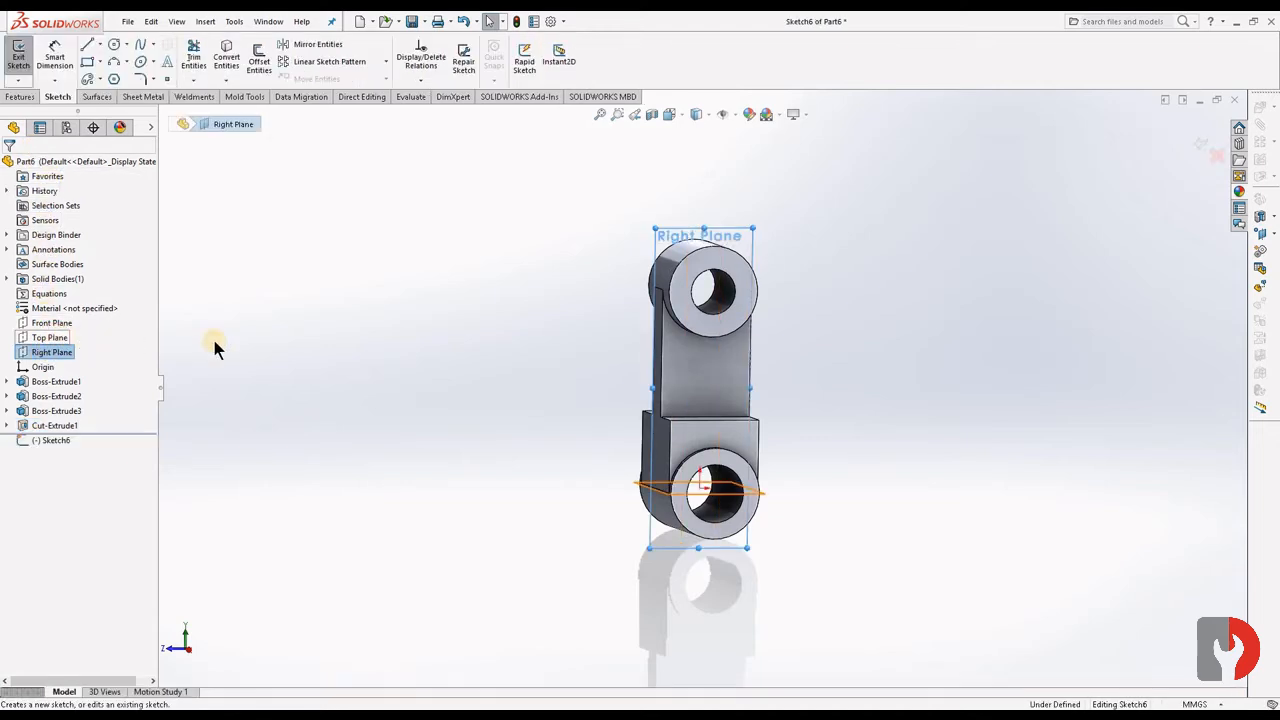
{"action": "right_click", "coordinate": [55, 349]}
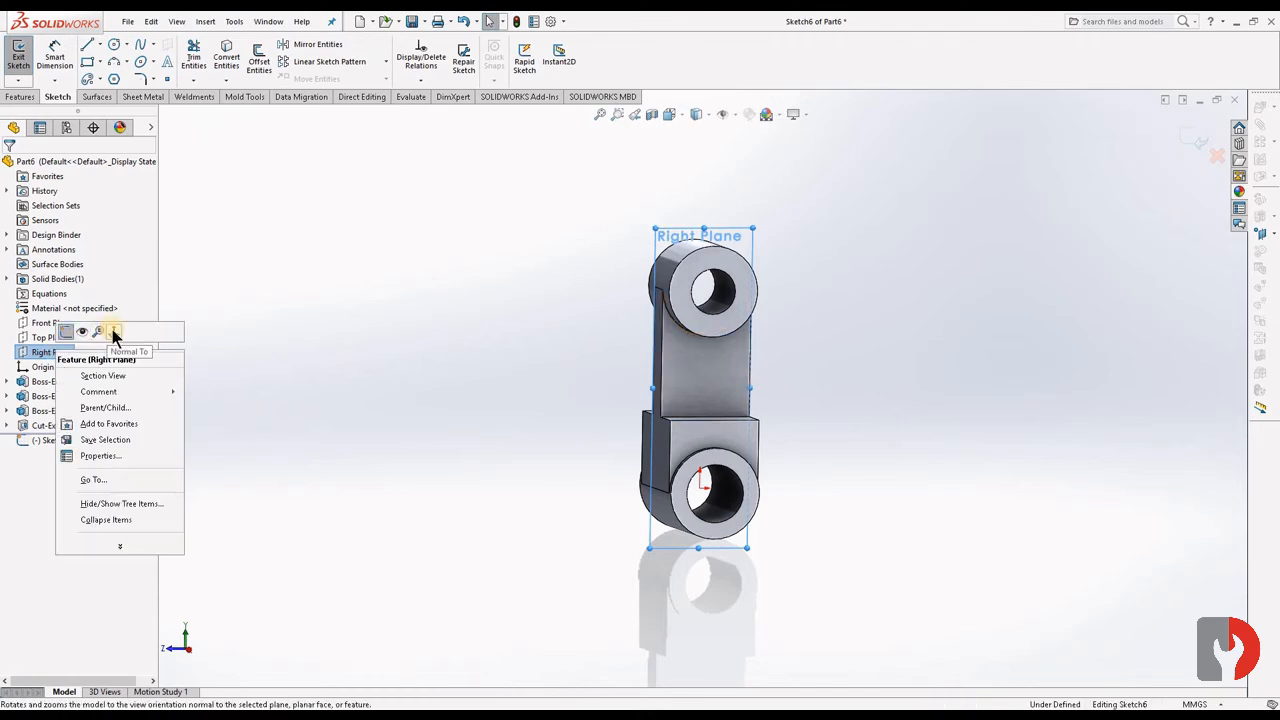
{"action": "left_click", "coordinate": [112, 329]}
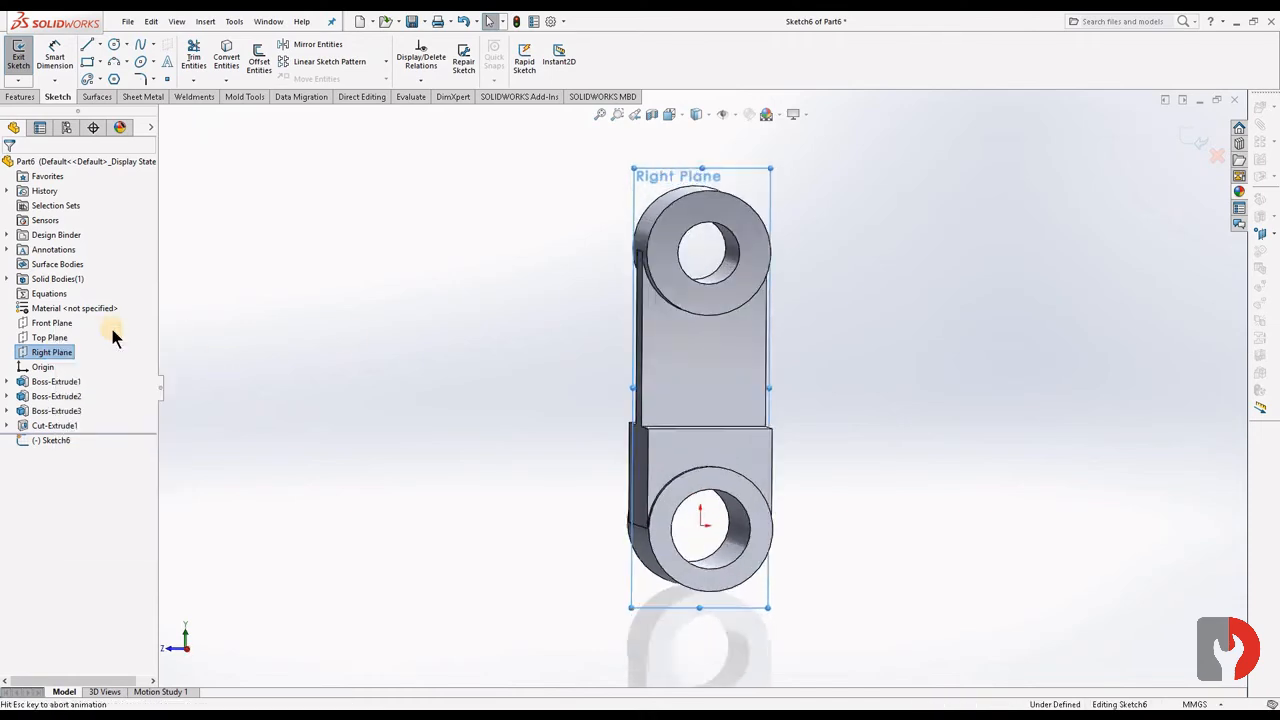
{"action": "left_click", "coordinate": [930, 336]}
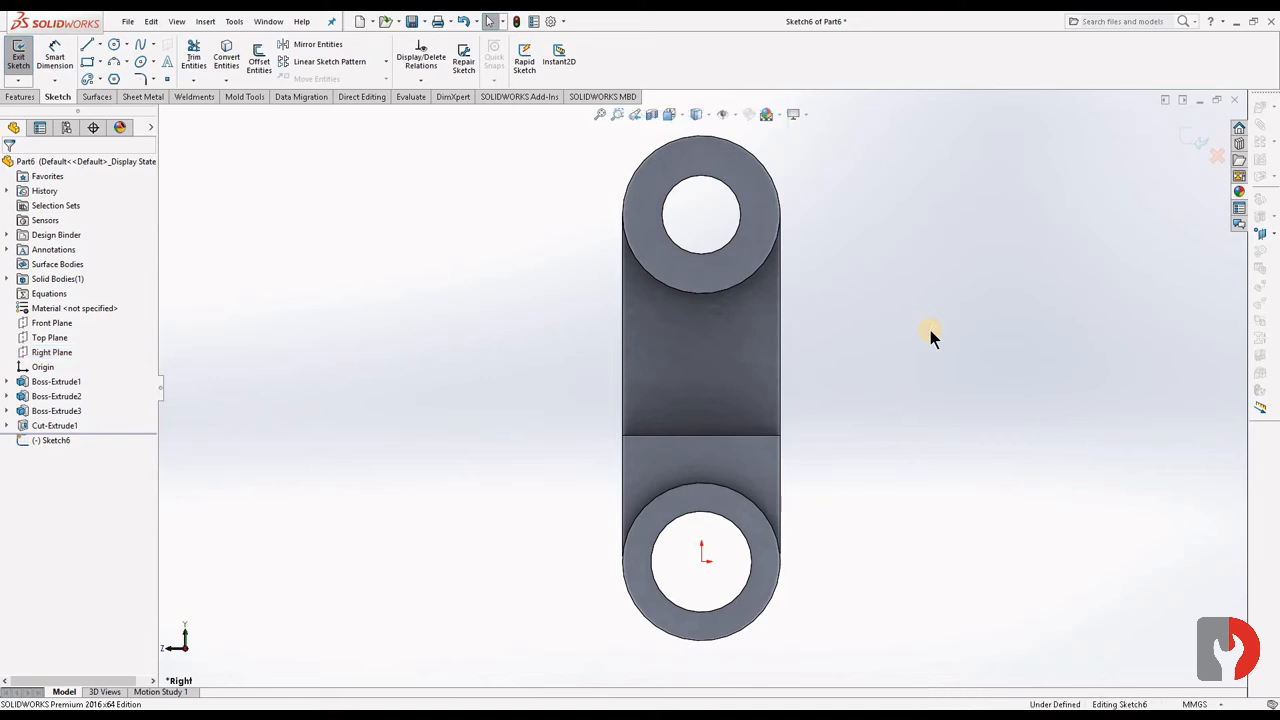
Step: Draw a horizontal centerline about 121 mm long from the upper hole's centre out past the left side of the arm
{"action": "left_click", "coordinate": [115, 45]}
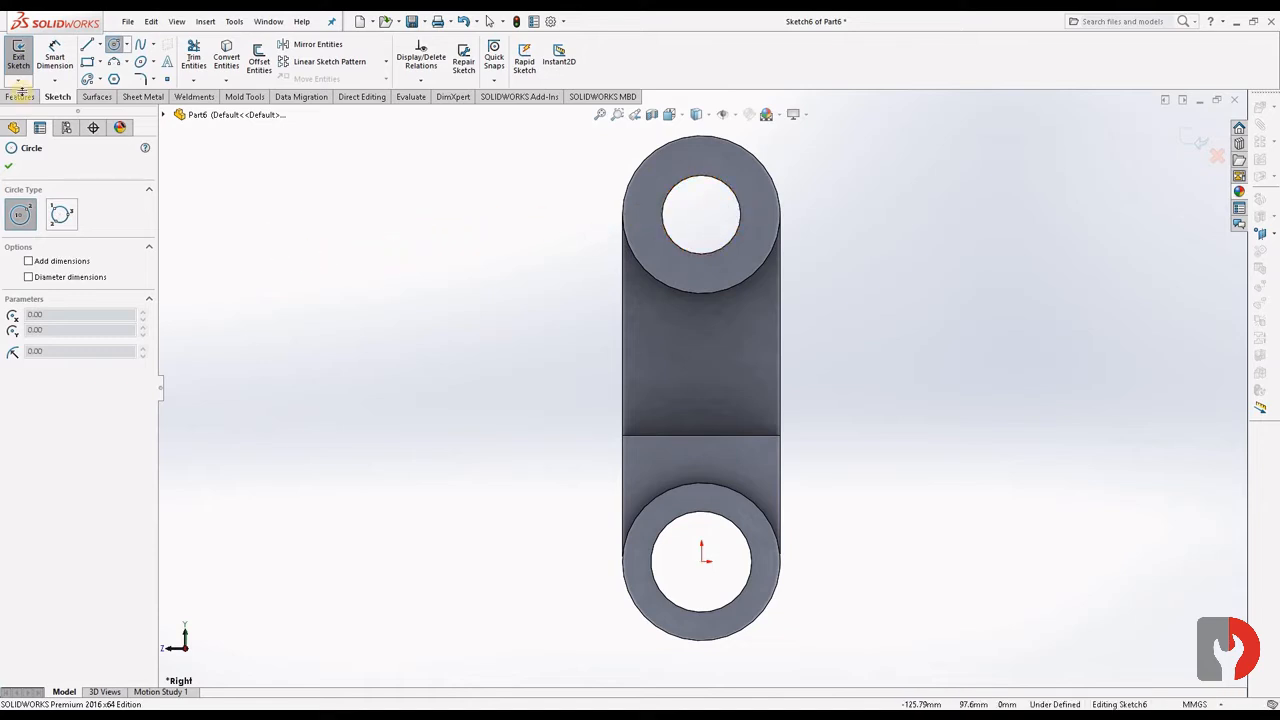
{"action": "left_click", "coordinate": [100, 45]}
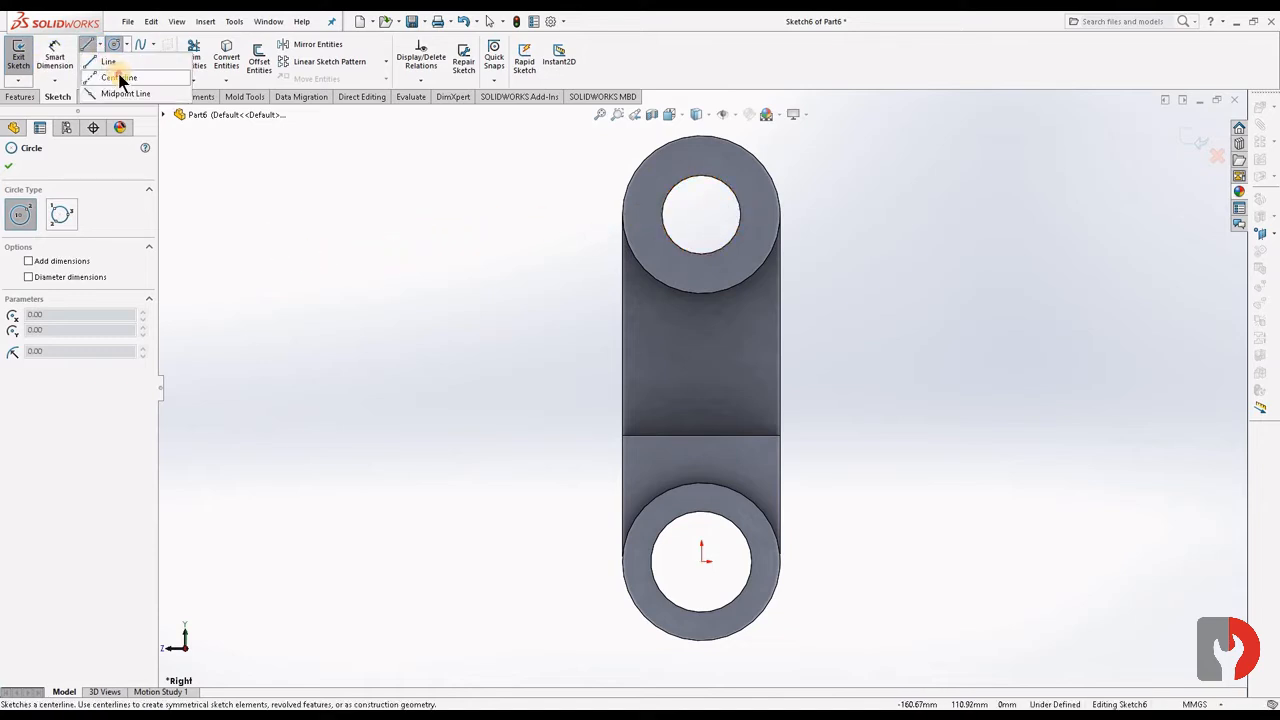
{"action": "left_click", "coordinate": [118, 73]}
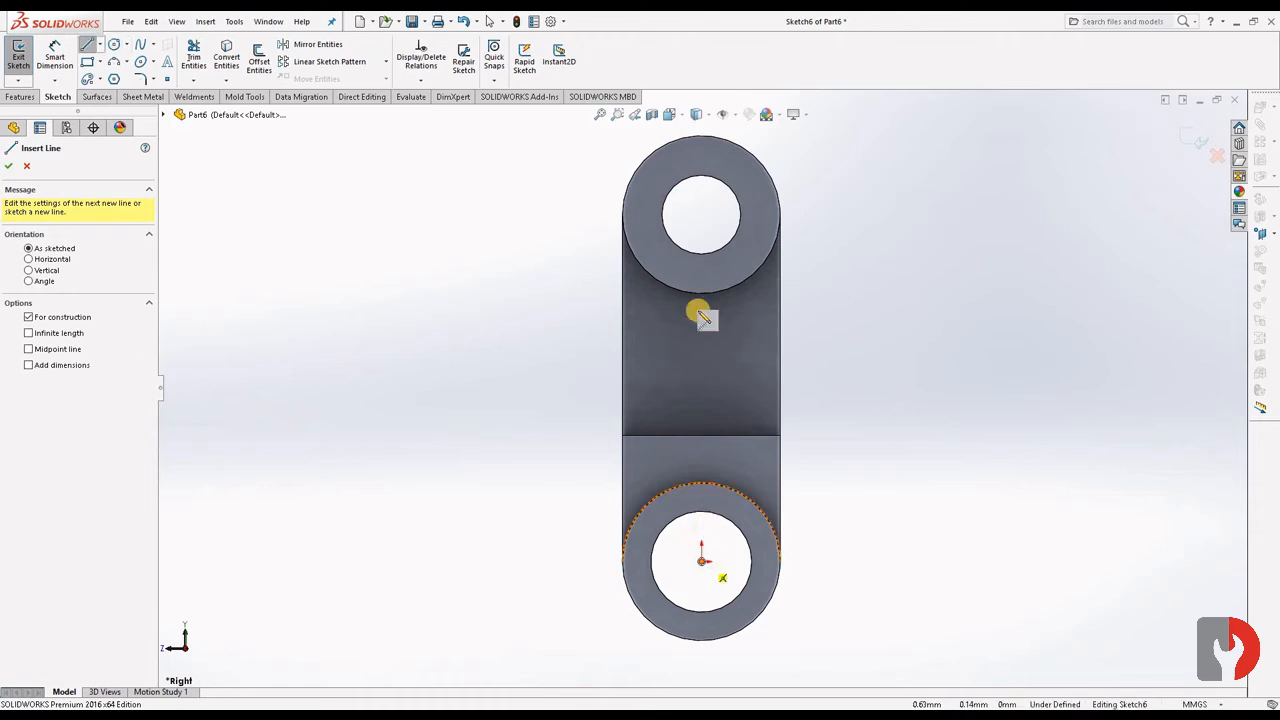
{"action": "left_click", "coordinate": [701, 215]}
{"action": "left_click", "coordinate": [321, 214]}
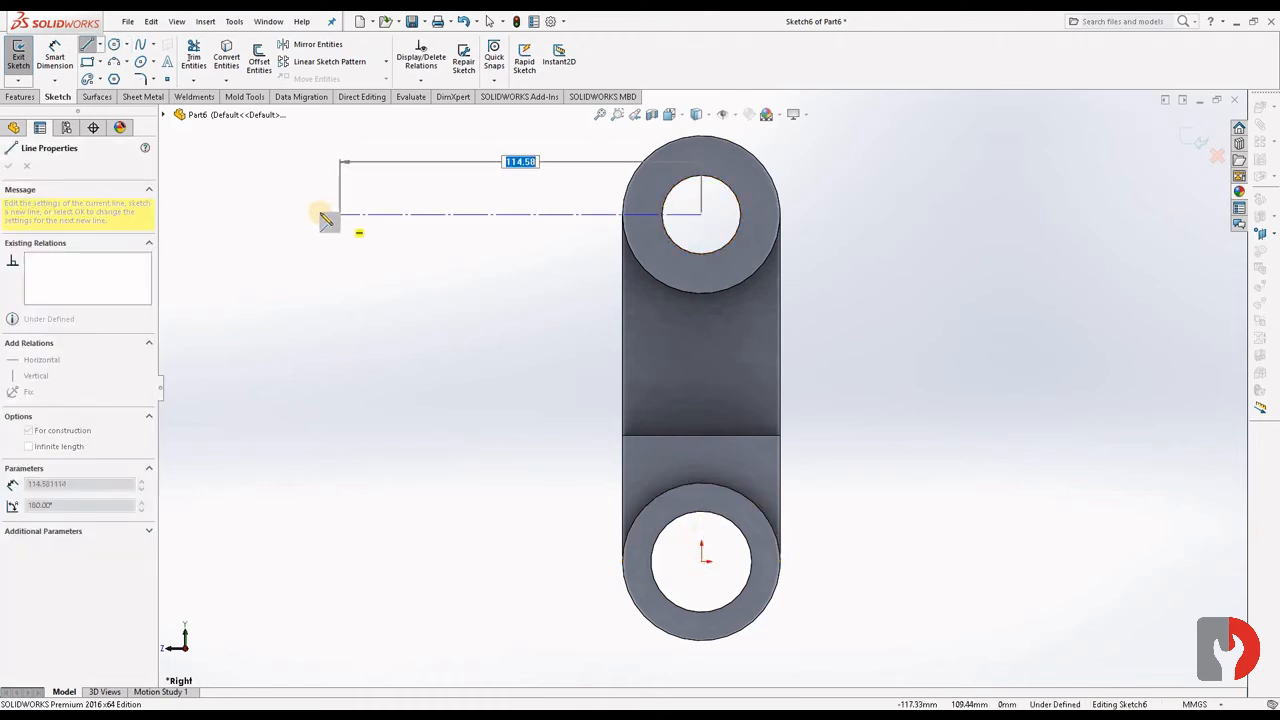
{"action": "key", "text": "Escape"}
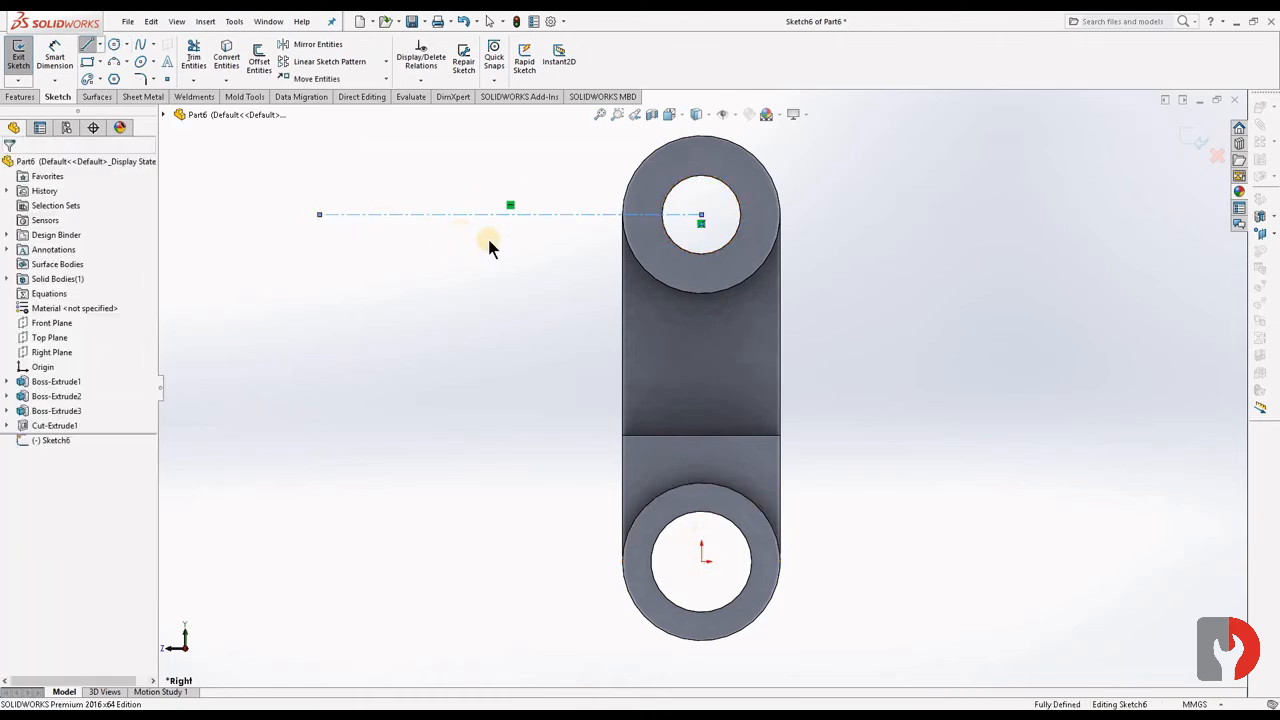
Step: Sketch a circle about 19 mm in diameter centred on the centerline's free end
{"action": "left_click", "coordinate": [114, 46]}
{"action": "left_click", "coordinate": [320, 214]}
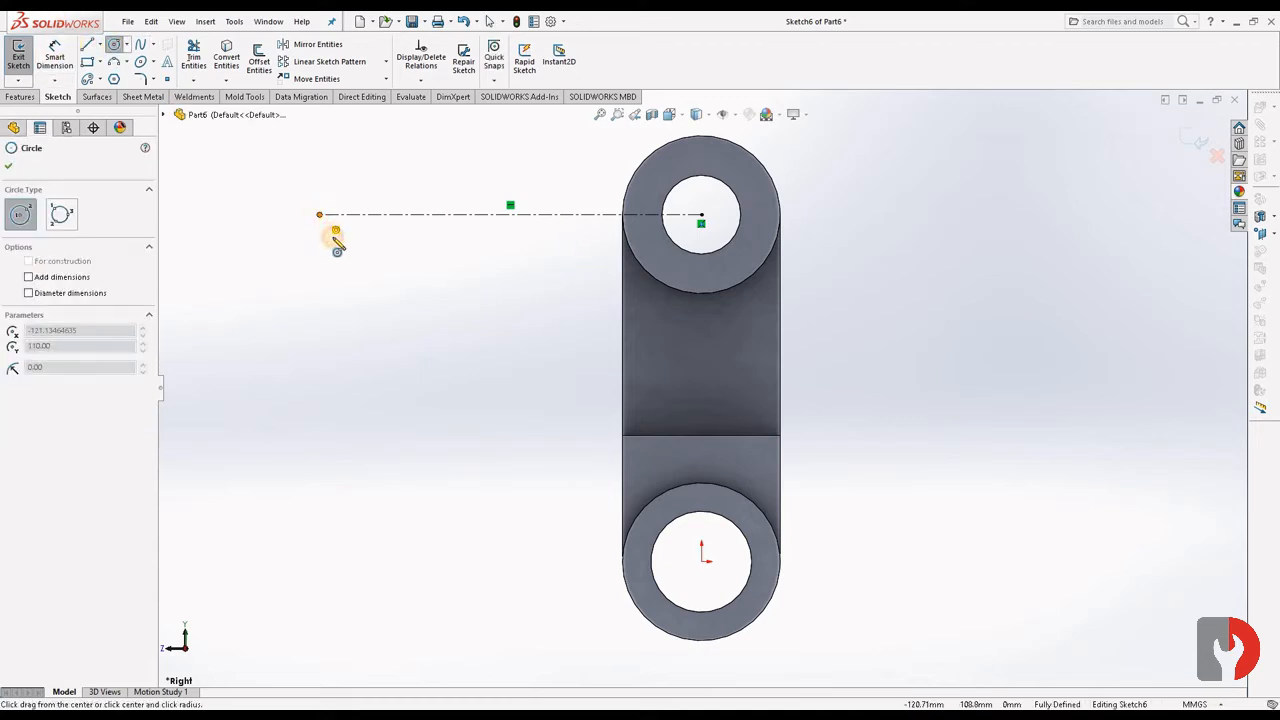
{"action": "left_click", "coordinate": [337, 240]}
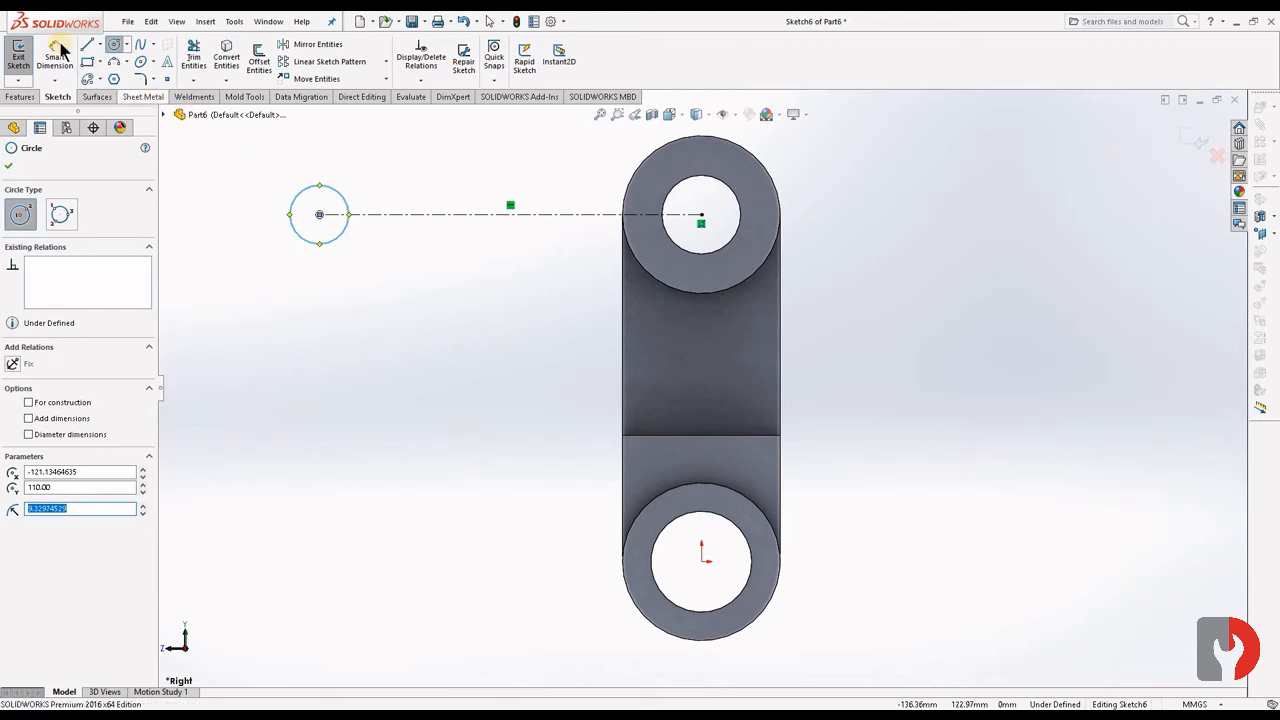
Step: Dimension the circle at the centerline's free end to a diameter of 36 mm
{"action": "left_click", "coordinate": [54, 62]}
{"action": "left_click", "coordinate": [346, 200]}
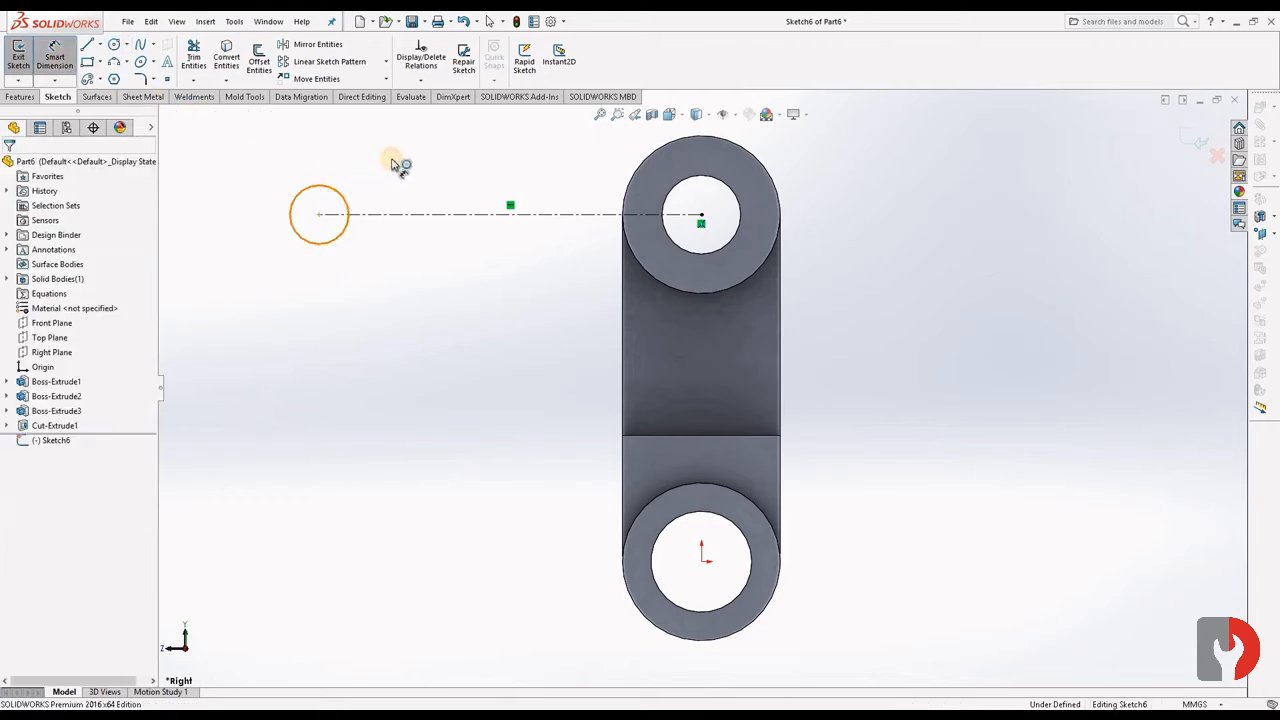
{"action": "left_click", "coordinate": [402, 157]}
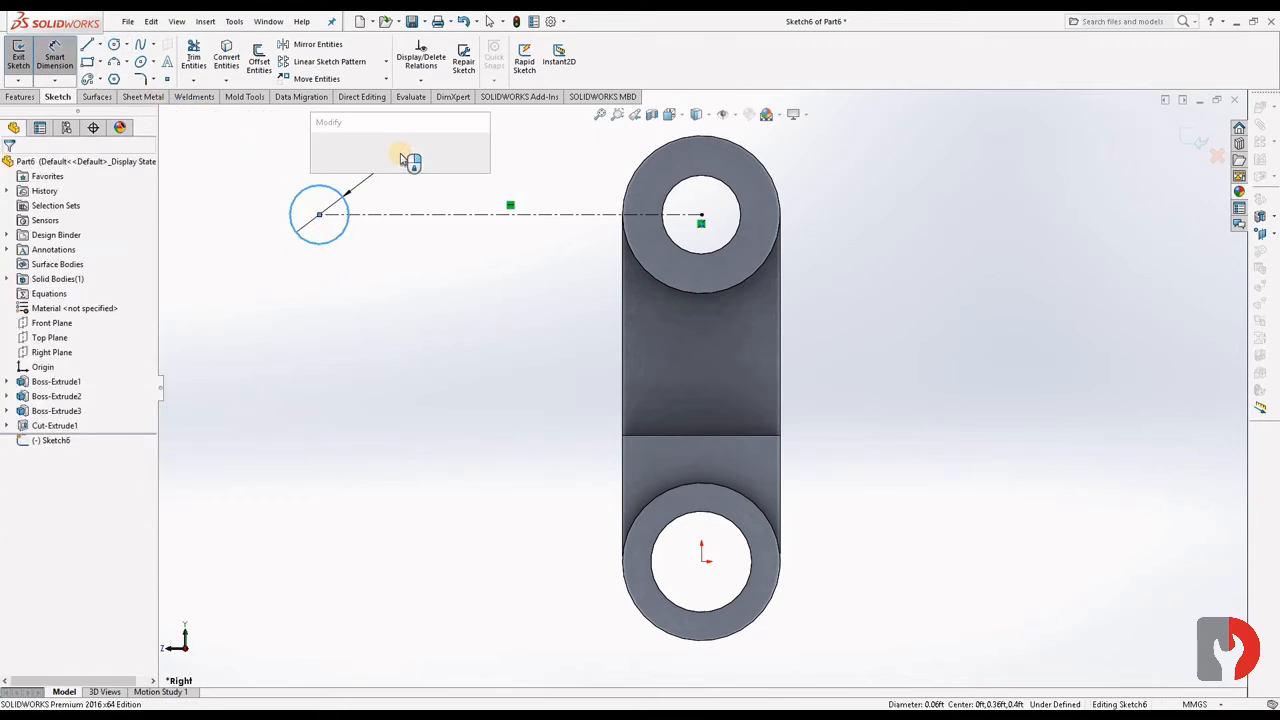
{"action": "type", "text": "3"}
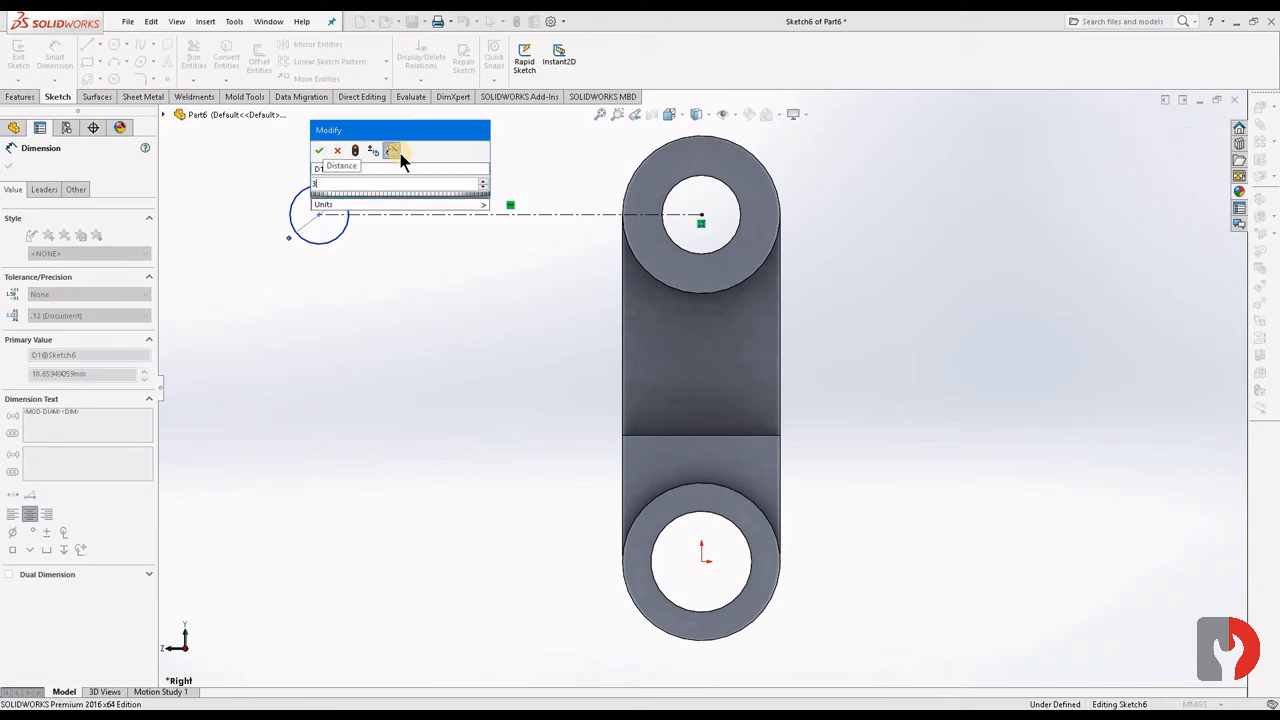
{"action": "type", "text": "6"}
{"action": "key", "text": "Return"}
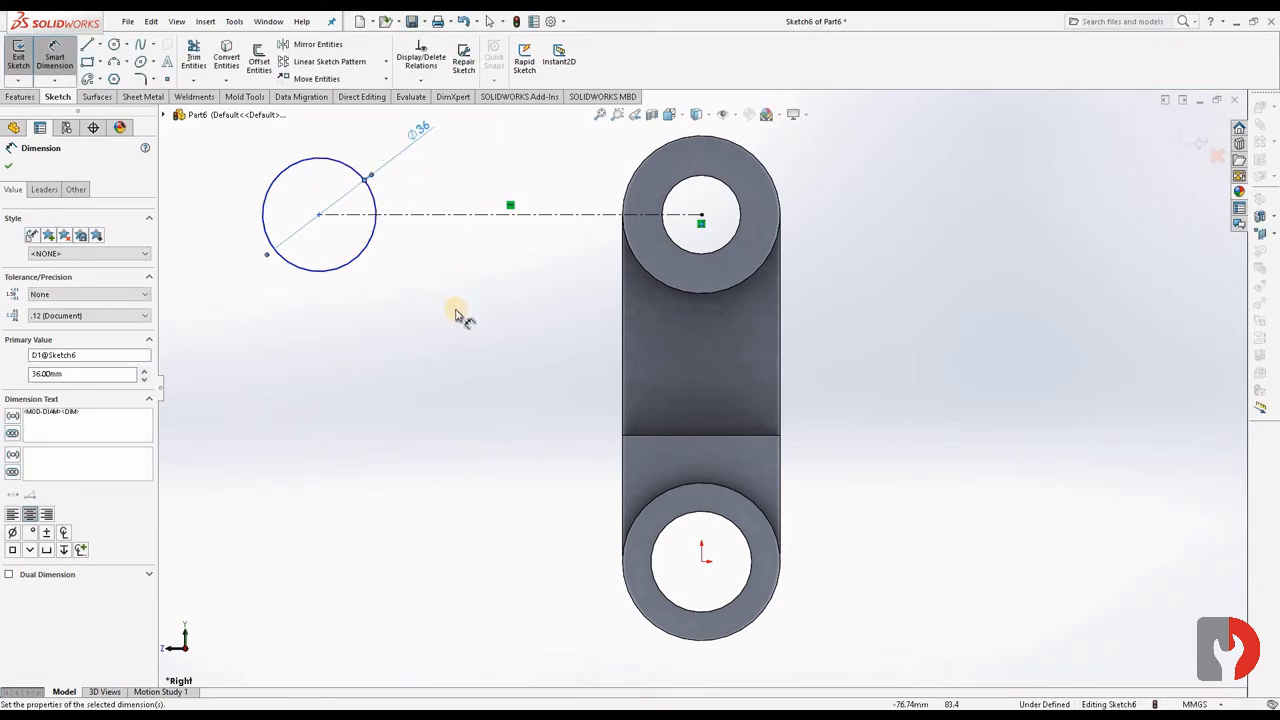
{"action": "left_click", "coordinate": [455, 312]}
Step: Dimension the centerline between the upper hole's centre and the 36 mm circle's centre to 85 mm
{"action": "left_click", "coordinate": [52, 60]}
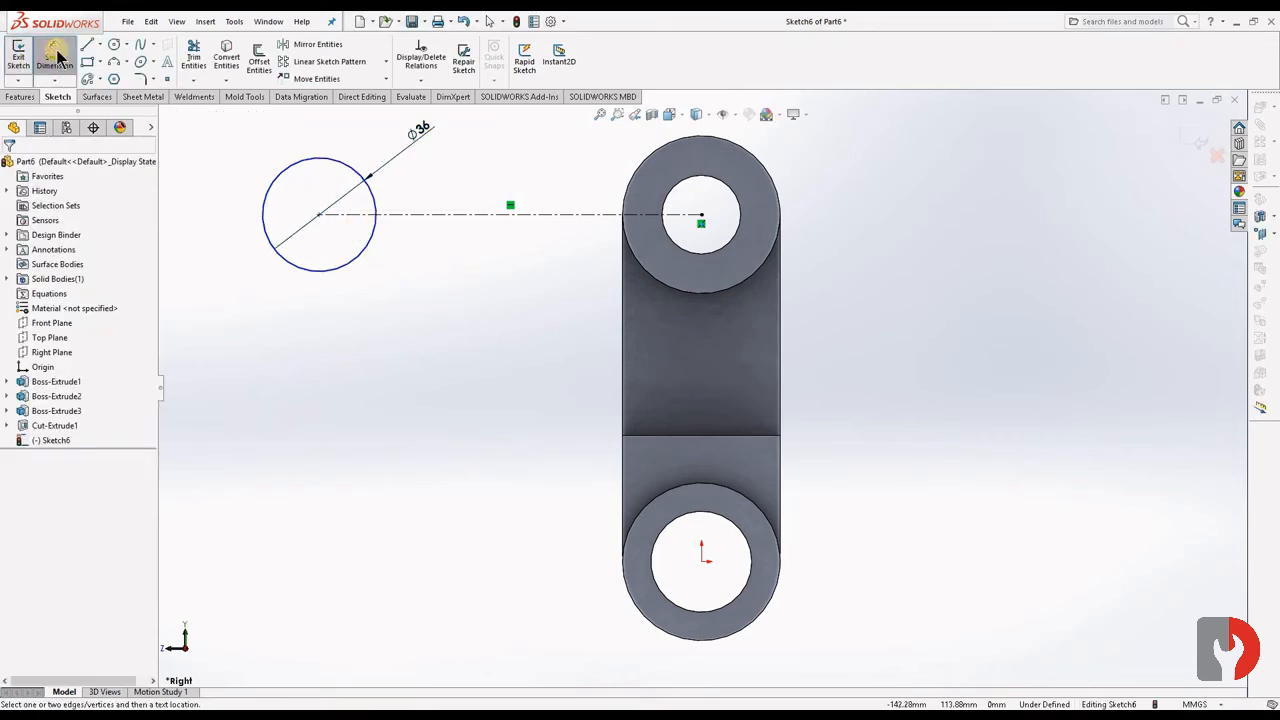
{"action": "left_click", "coordinate": [466, 214]}
{"action": "scroll", "coordinate": [557, 294], "scroll_direction": "up", "scroll_amount": 3}
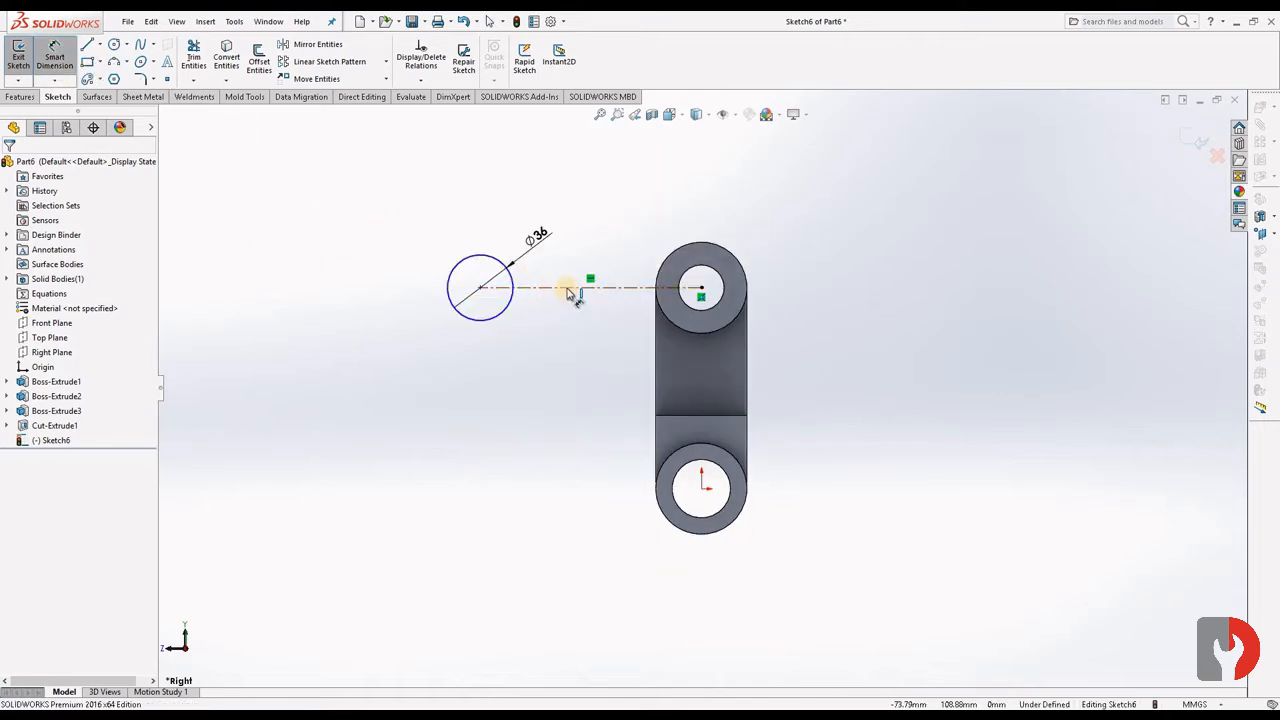
{"action": "left_click", "coordinate": [566, 287]}
{"action": "left_click", "coordinate": [574, 157]}
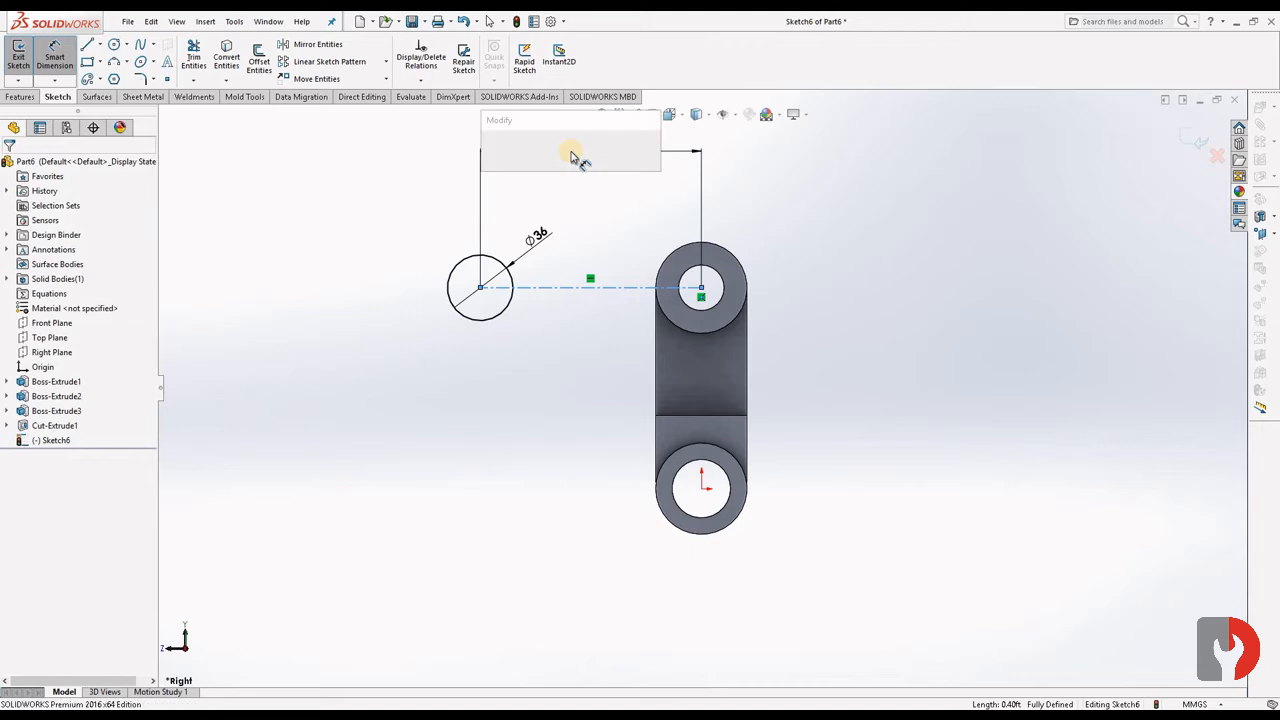
{"action": "type", "text": "8"}
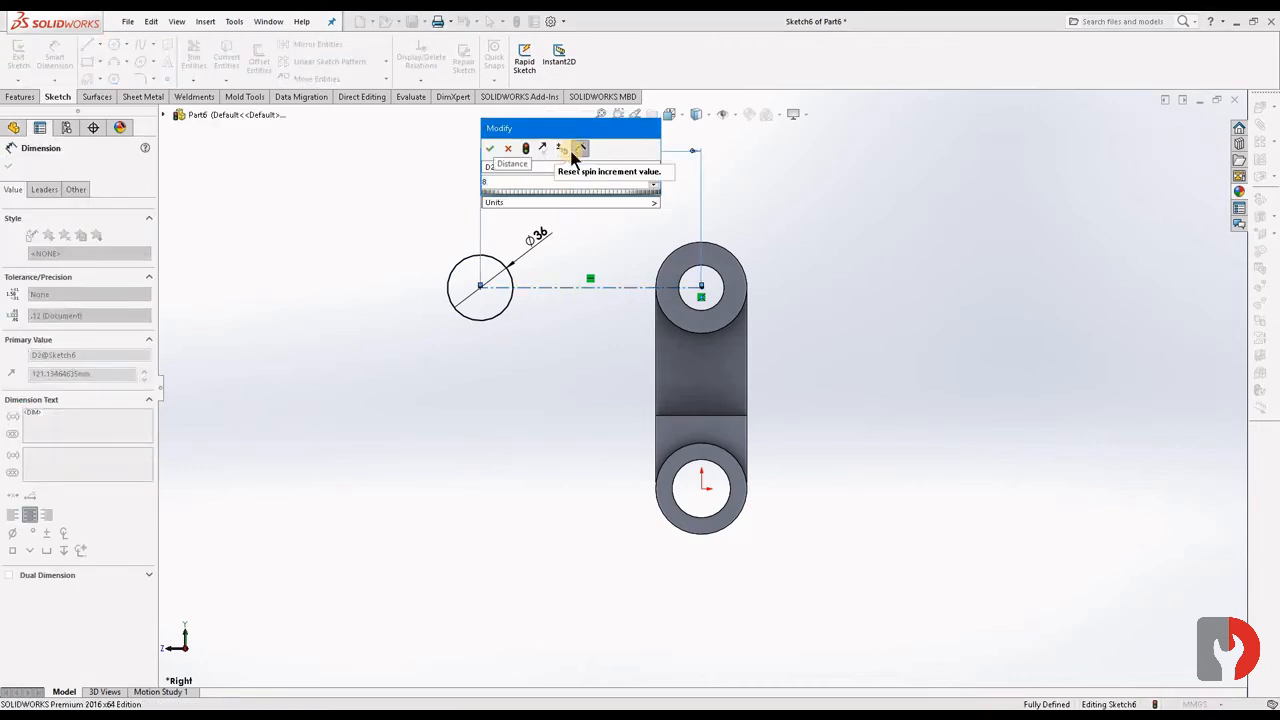
{"action": "type", "text": "5"}
{"action": "key", "text": "Return"}
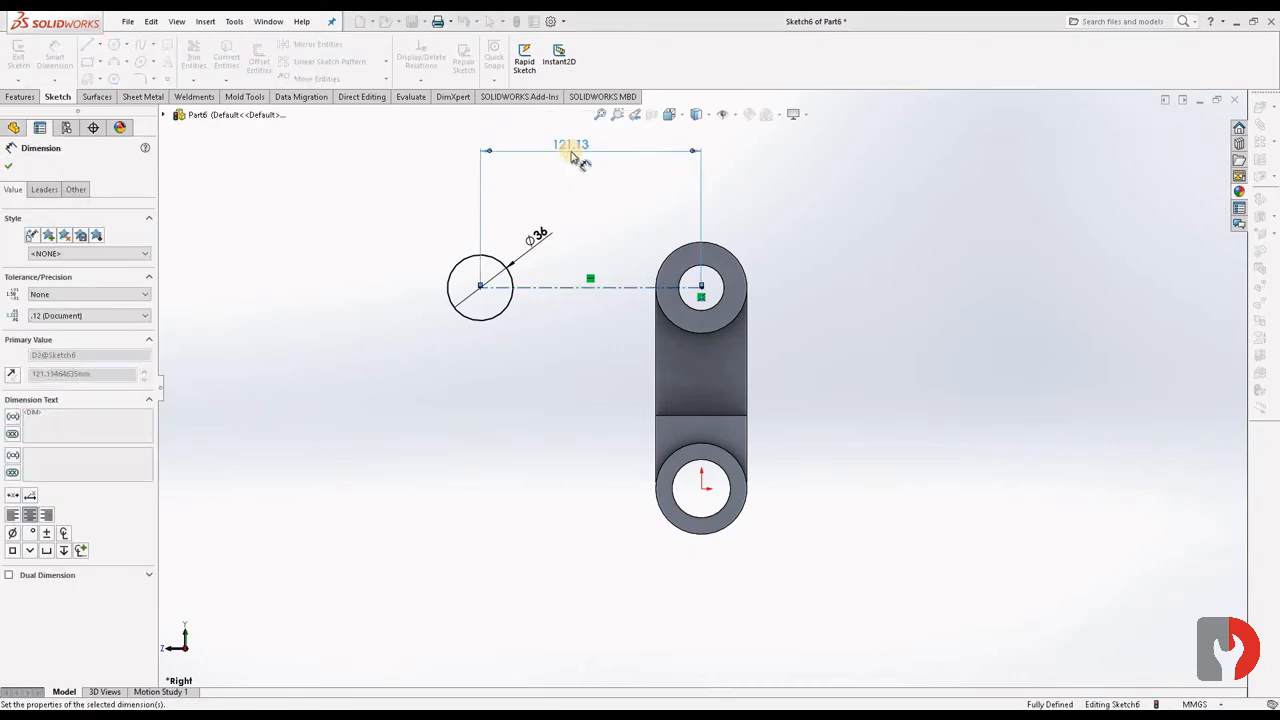
{"action": "scroll", "coordinate": [712, 290], "scroll_direction": "down", "scroll_amount": 5}
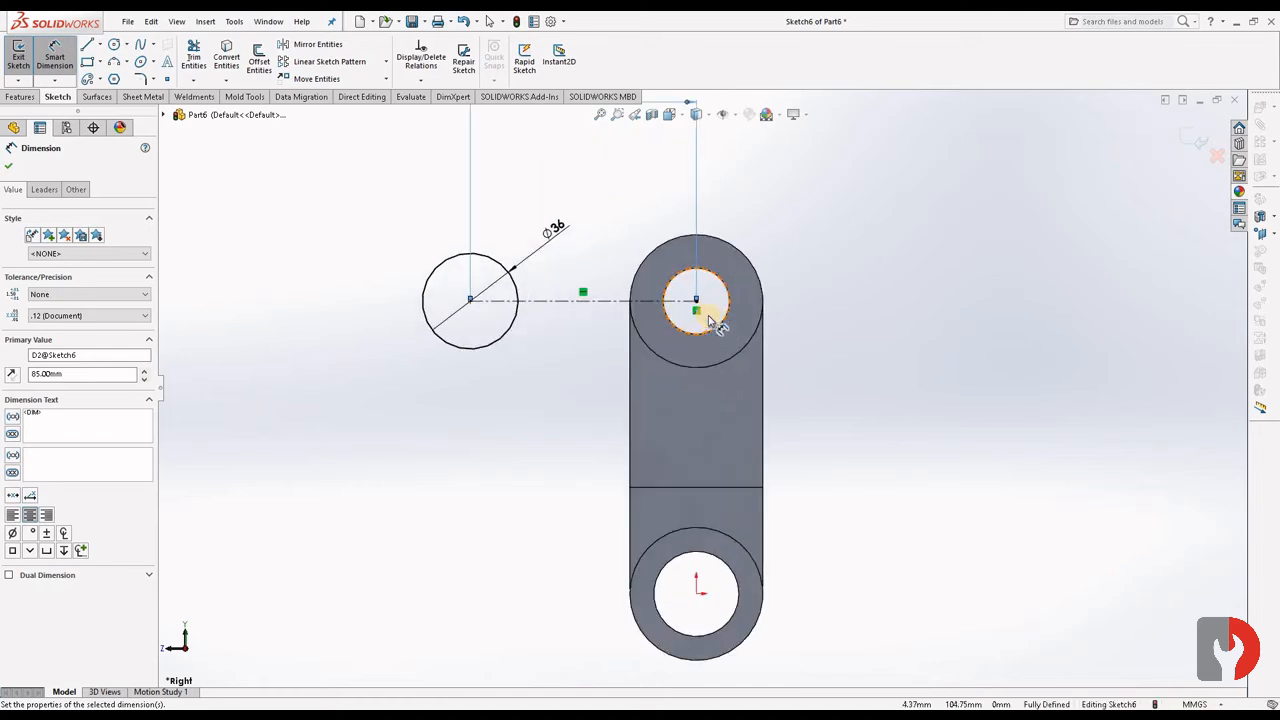
Step: Finish the sketch and extrude the 36 mm circle as a 48 mm boss with the Mid Plane end condition
{"action": "left_click", "coordinate": [57, 55]}
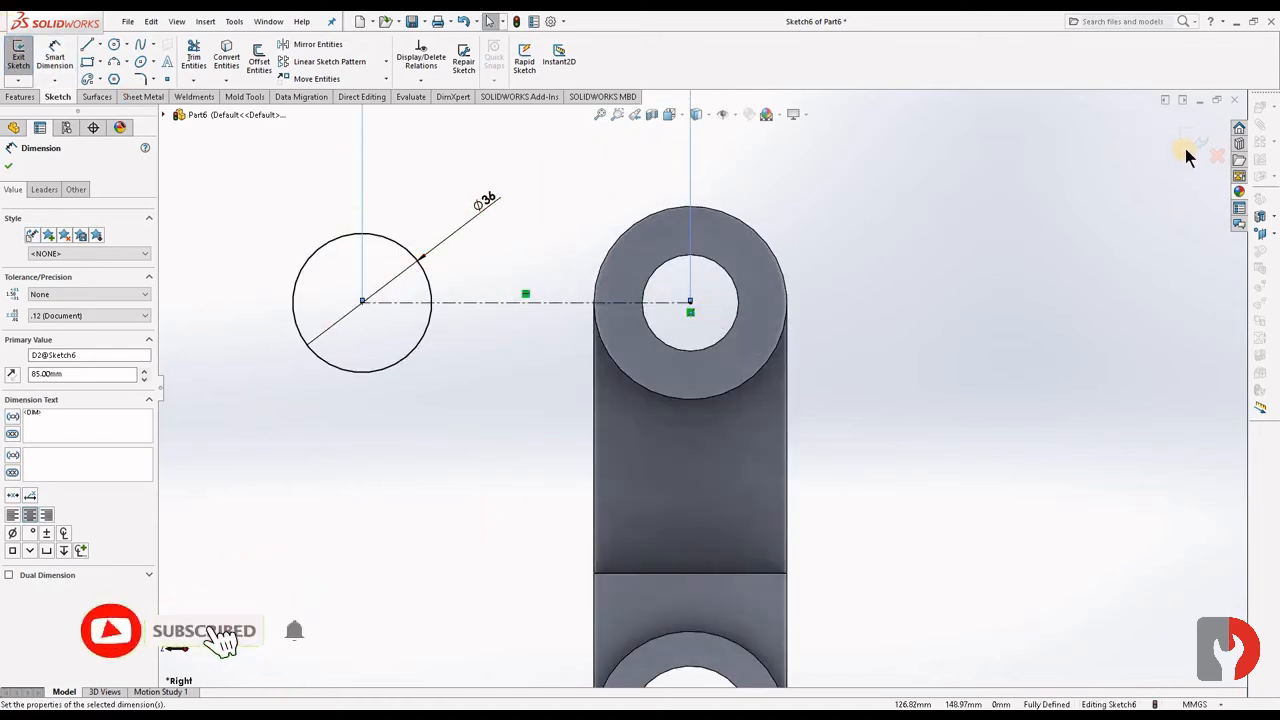
{"action": "left_click", "coordinate": [916, 177]}
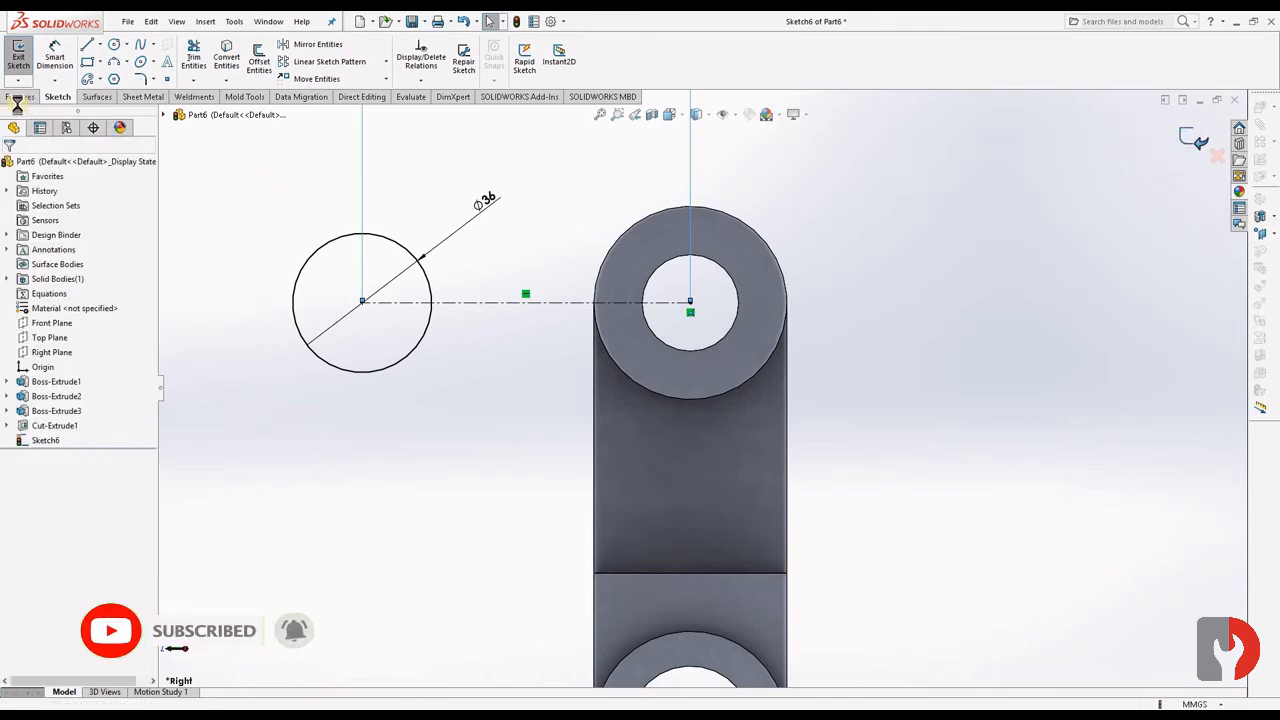
{"action": "left_click", "coordinate": [18, 98]}
{"action": "left_click", "coordinate": [23, 61]}
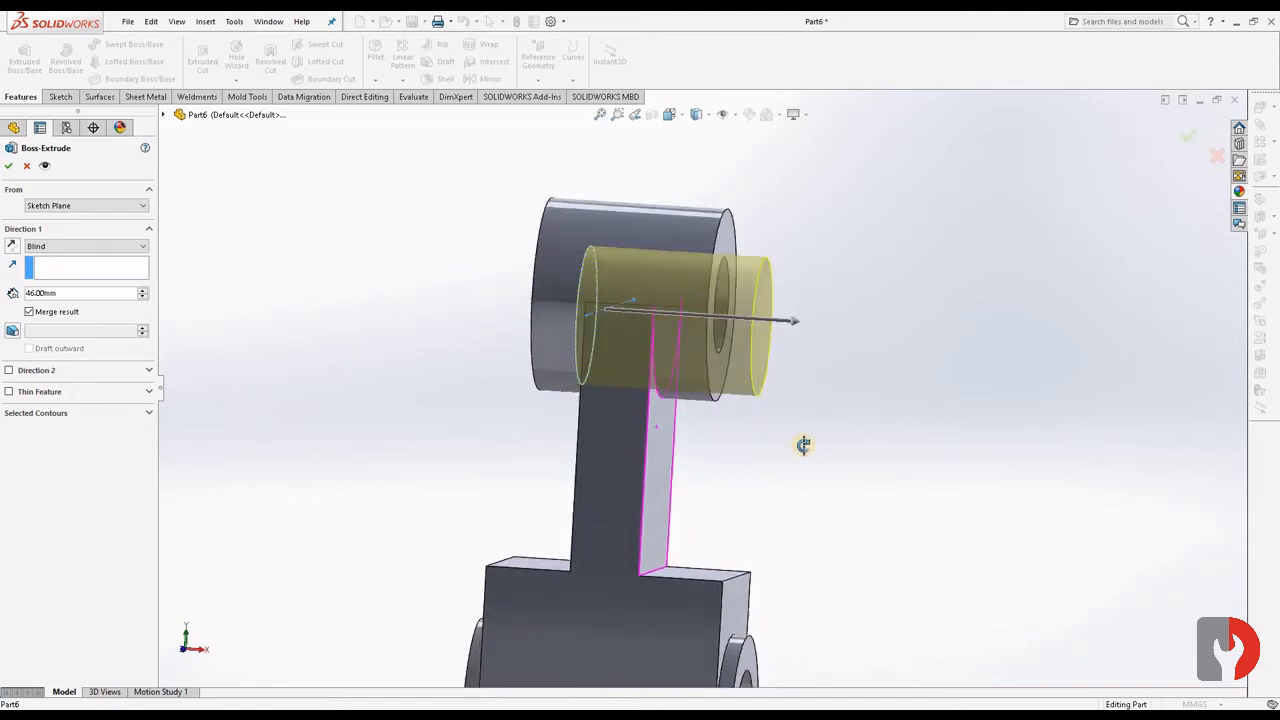
{"action": "left_click", "coordinate": [67, 247]}
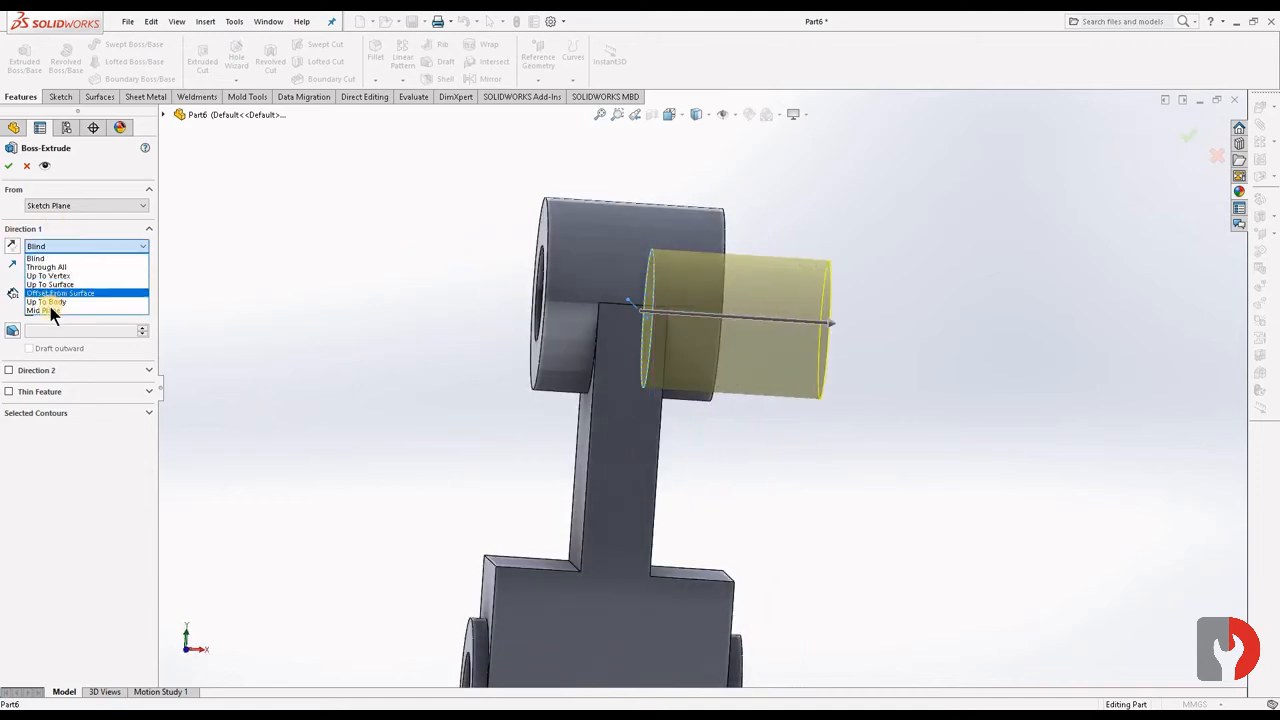
{"action": "left_click", "coordinate": [50, 306]}
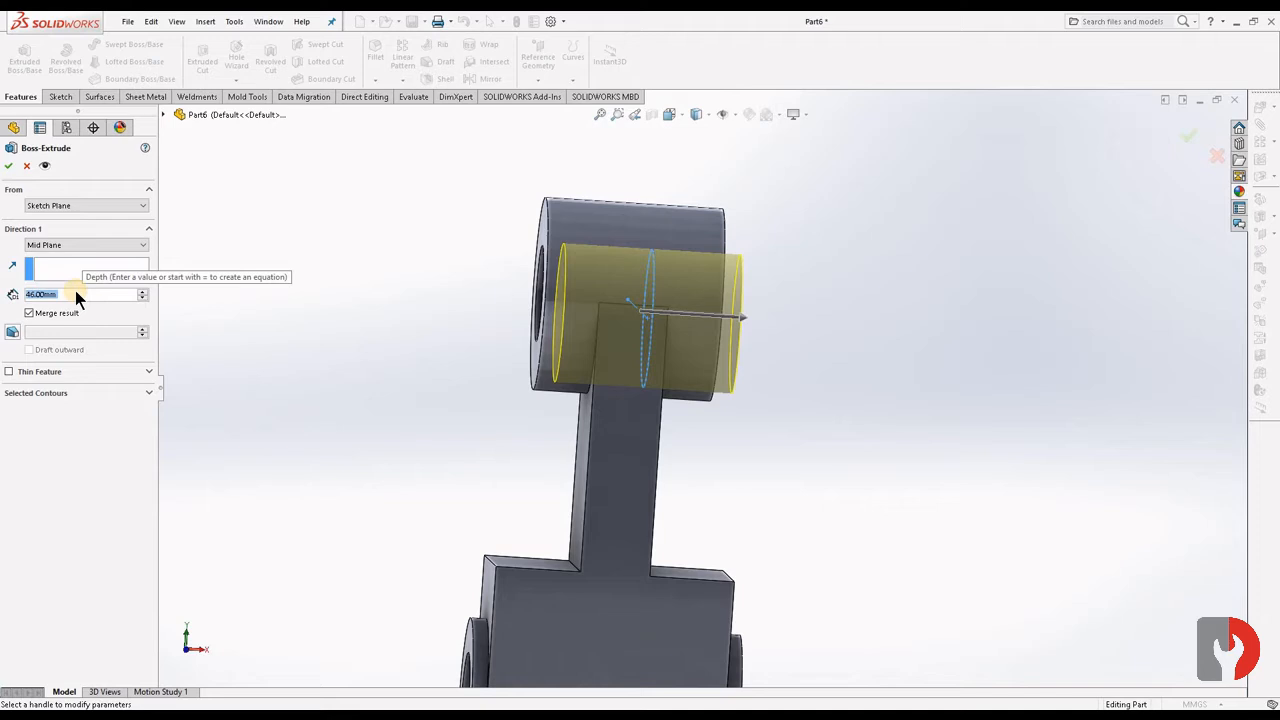
{"action": "type", "text": "4"}
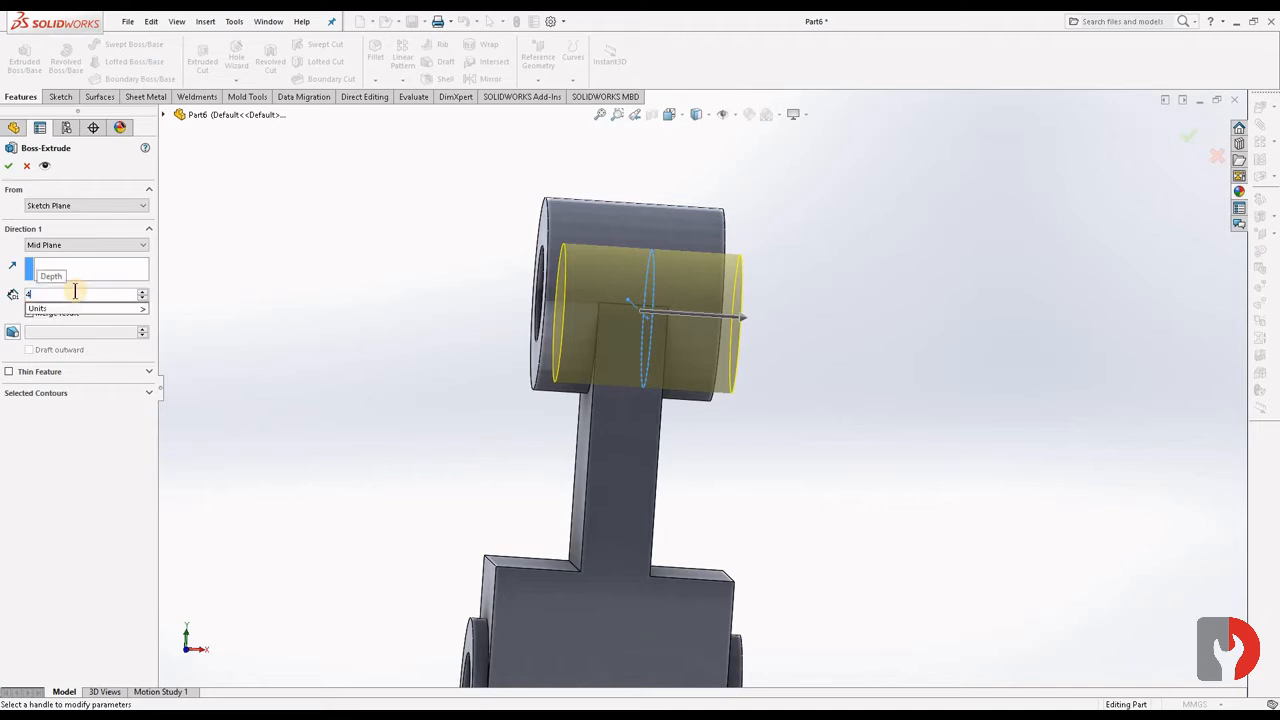
{"action": "type", "text": "8"}
{"action": "key", "text": "Return"}
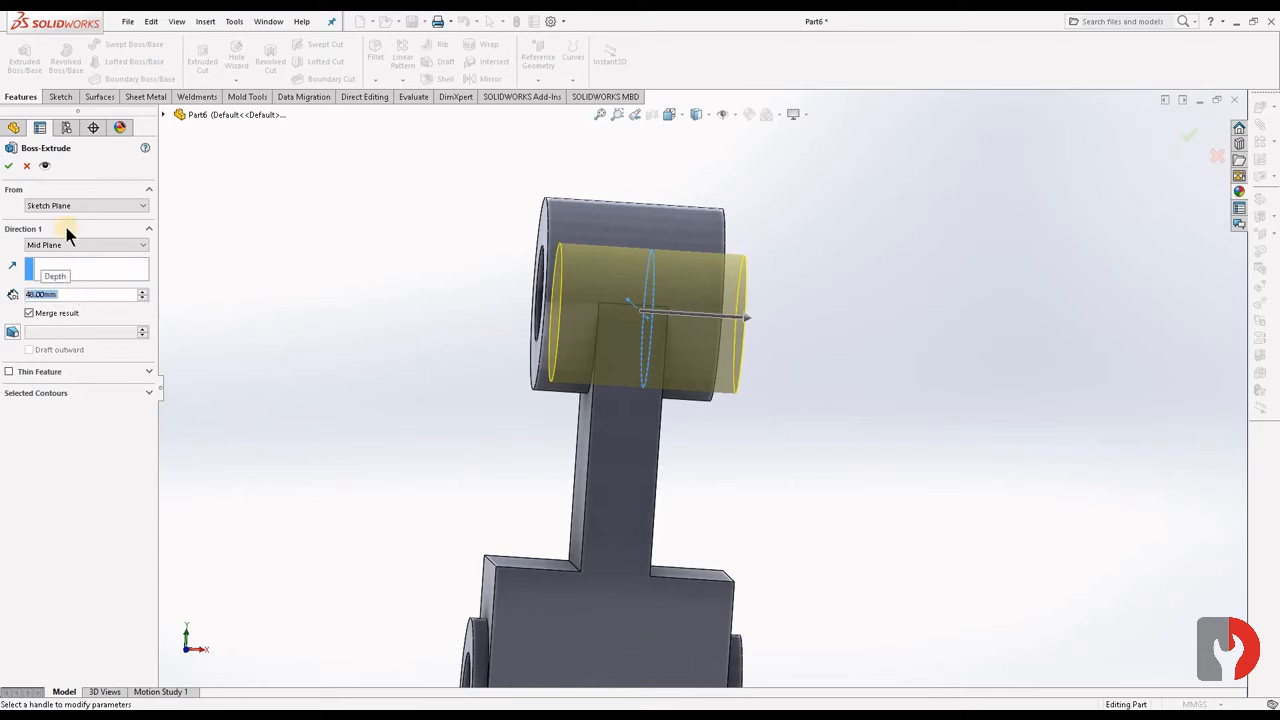
{"action": "left_click", "coordinate": [9, 166]}
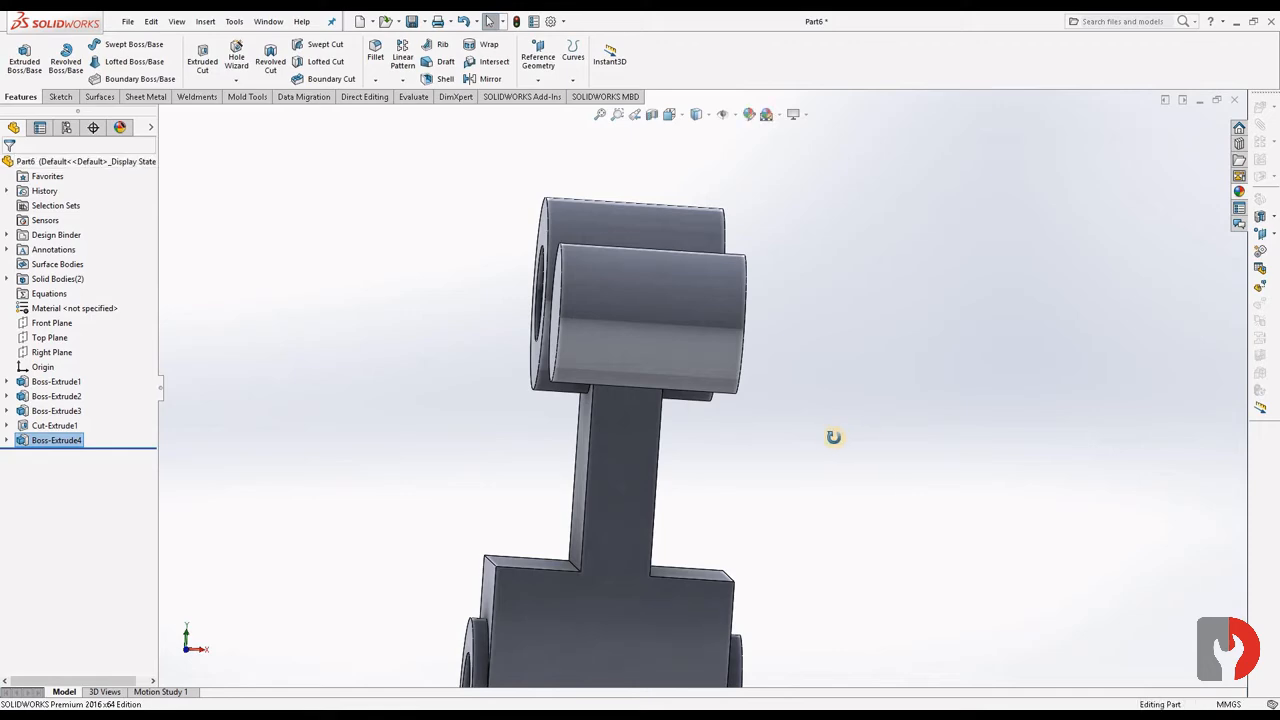
Step: Start a new sketch on the Right Plane, viewed normal to the plane
{"action": "middle_click_drag", "start_coordinate": [831, 434], "coordinate": [737, 420]}
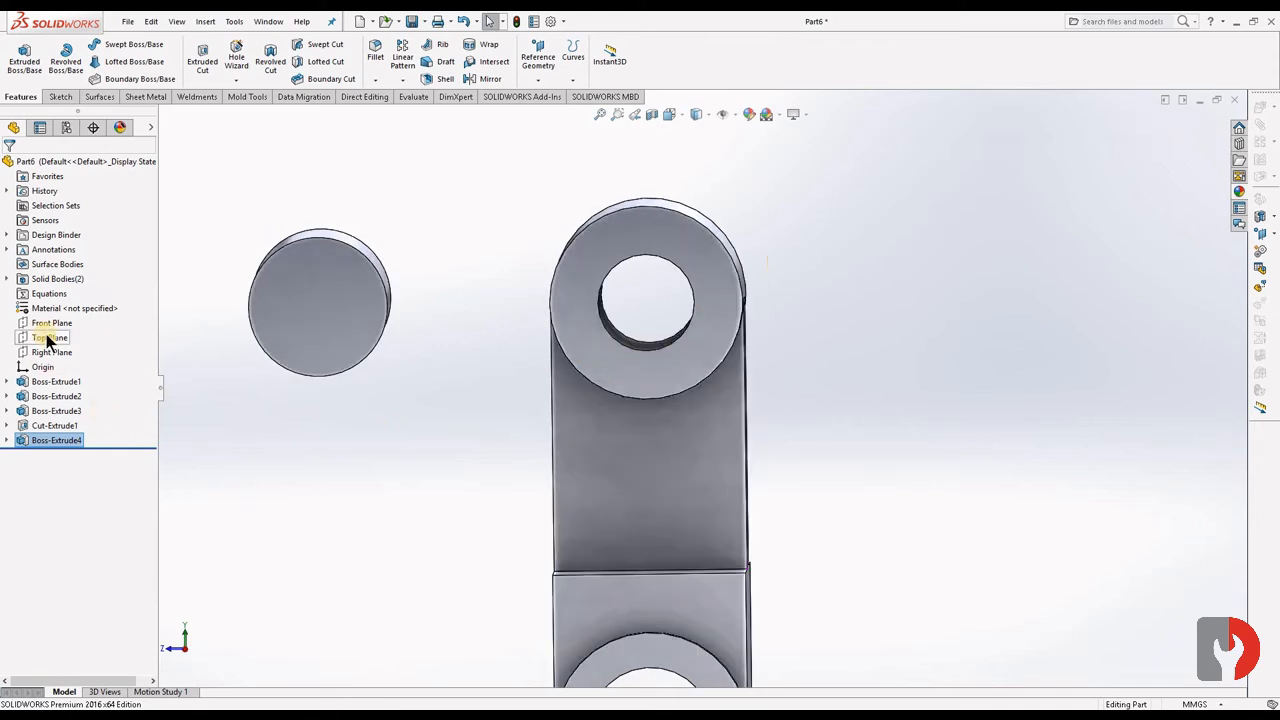
{"action": "left_click", "coordinate": [44, 351]}
{"action": "left_click", "coordinate": [52, 338]}
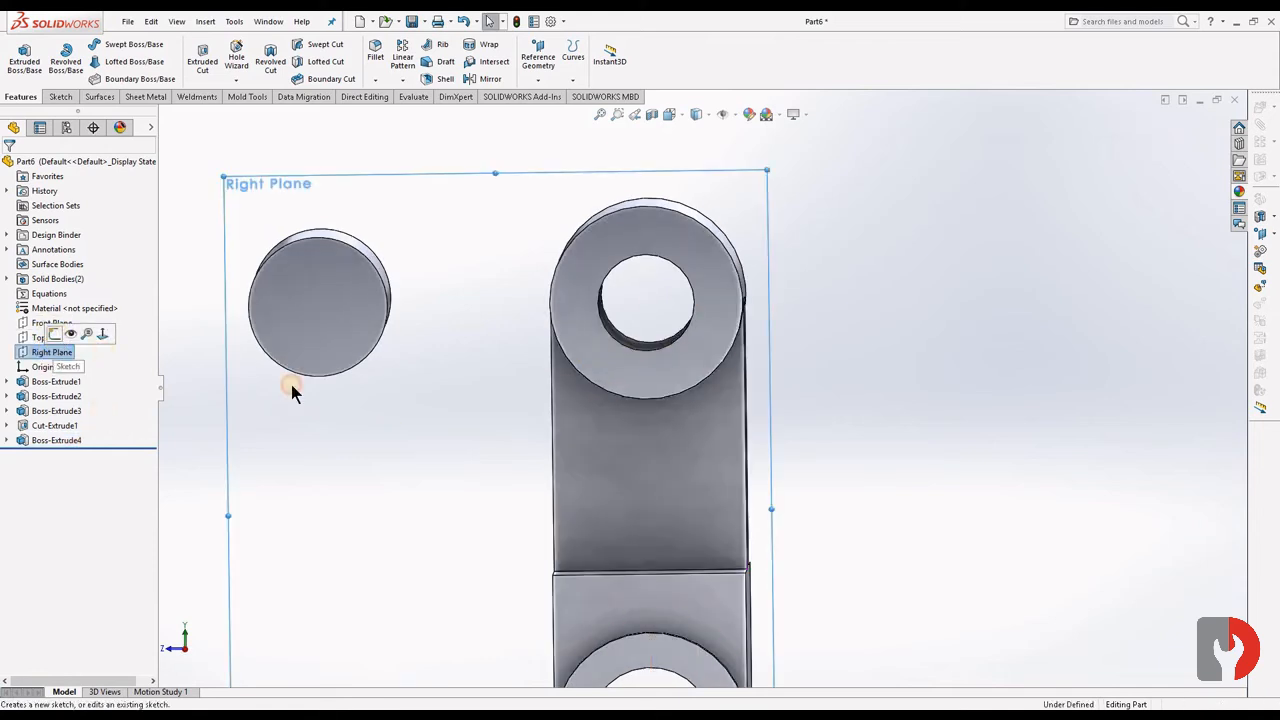
{"action": "left_click", "coordinate": [966, 355]}
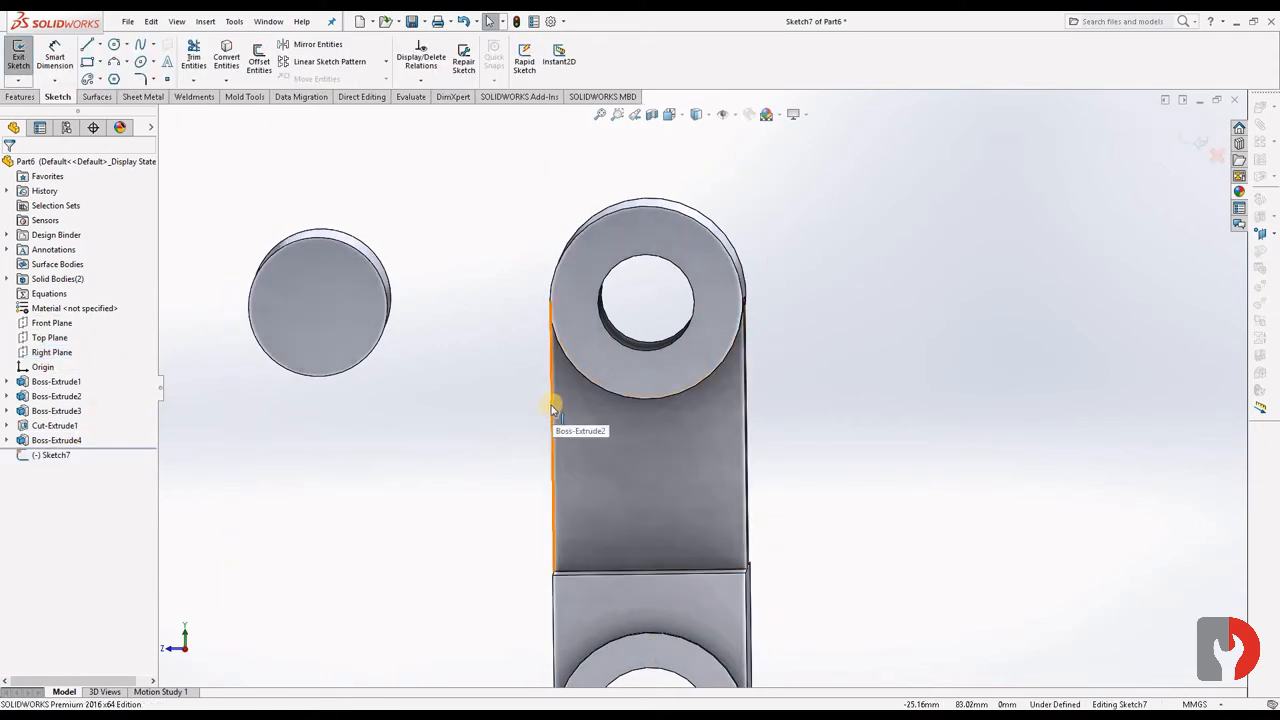
{"action": "key", "text": "ctrl+8"}
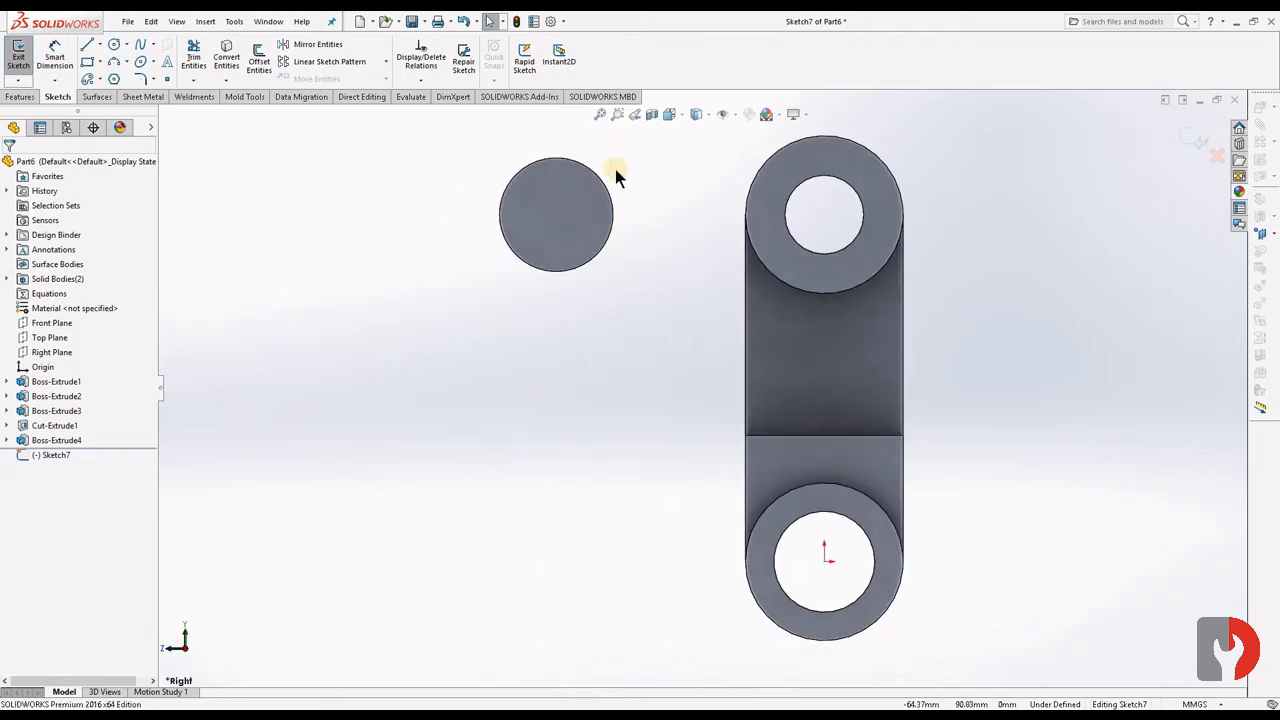
Step: Sketch a corner rectangle about 51 mm wide and 34 mm high from the side cylinder's top point towards the upper boss
{"action": "scroll", "coordinate": [593, 200], "scroll_direction": "down", "scroll_amount": 2}
{"action": "scroll", "coordinate": [612, 280], "scroll_direction": "up", "scroll_amount": 2}
{"action": "scroll", "coordinate": [628, 303], "scroll_direction": "down", "scroll_amount": 1}
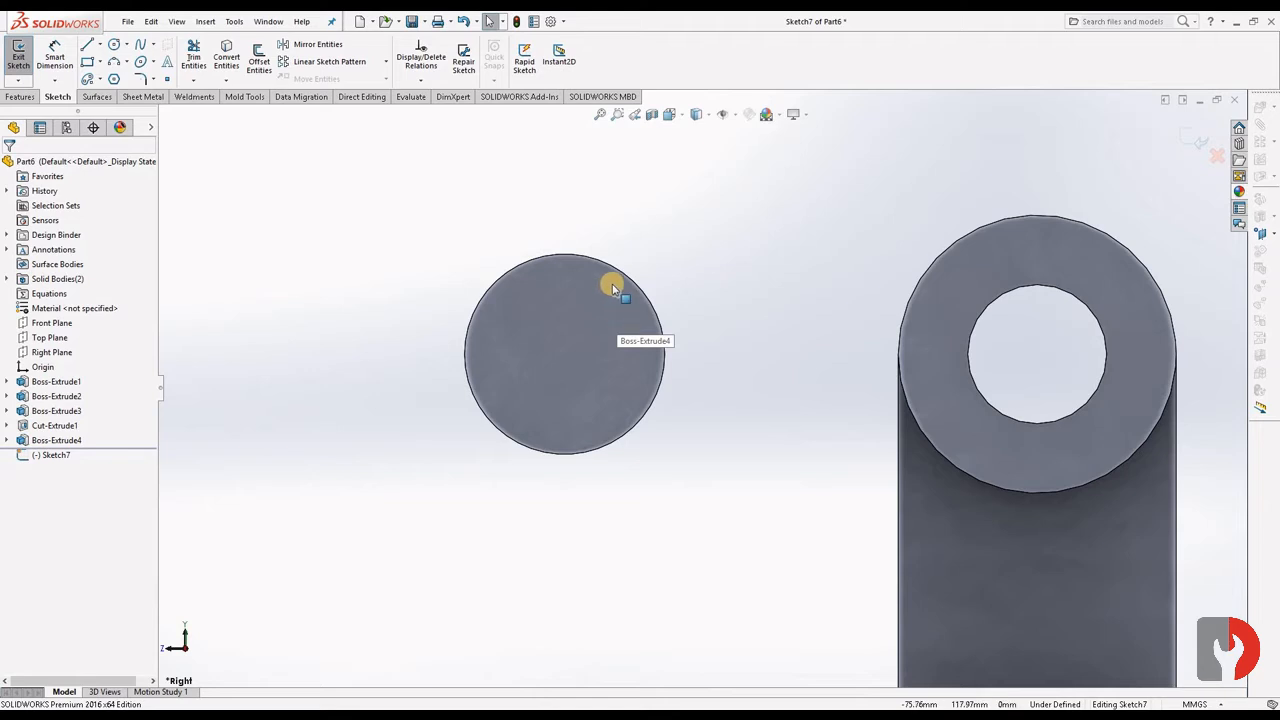
{"action": "left_click", "coordinate": [87, 45]}
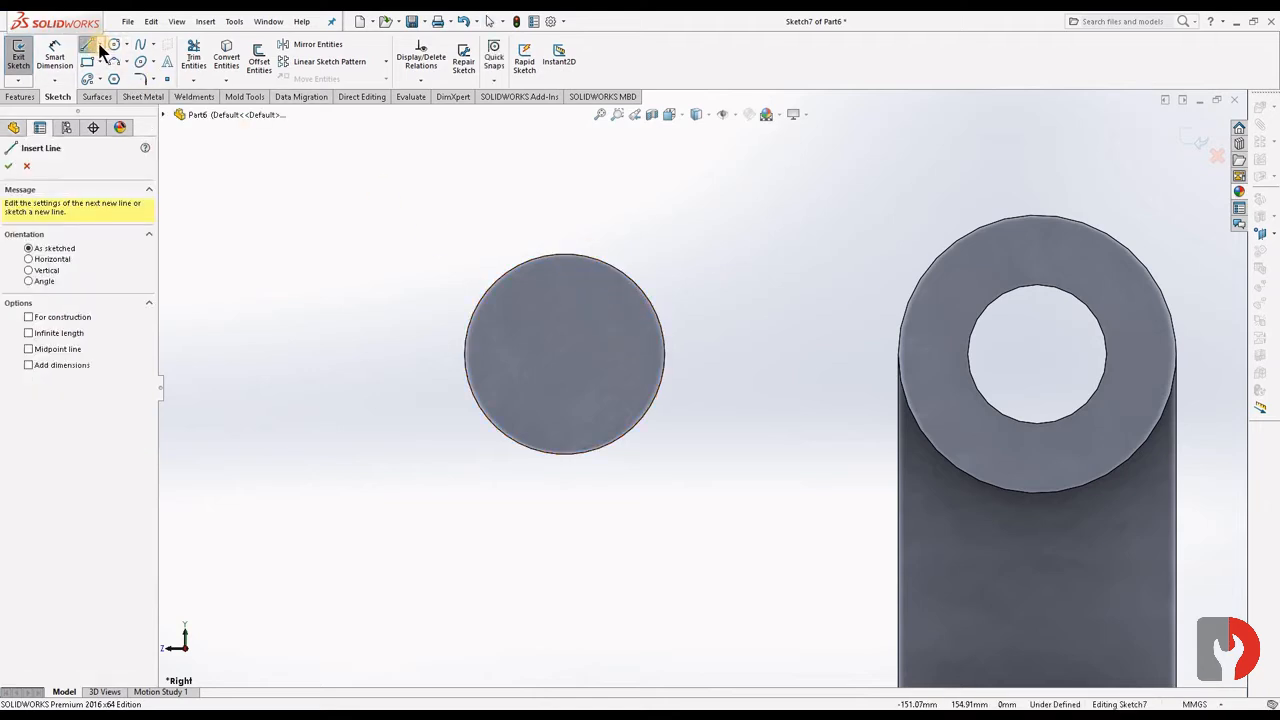
{"action": "left_click", "coordinate": [89, 61]}
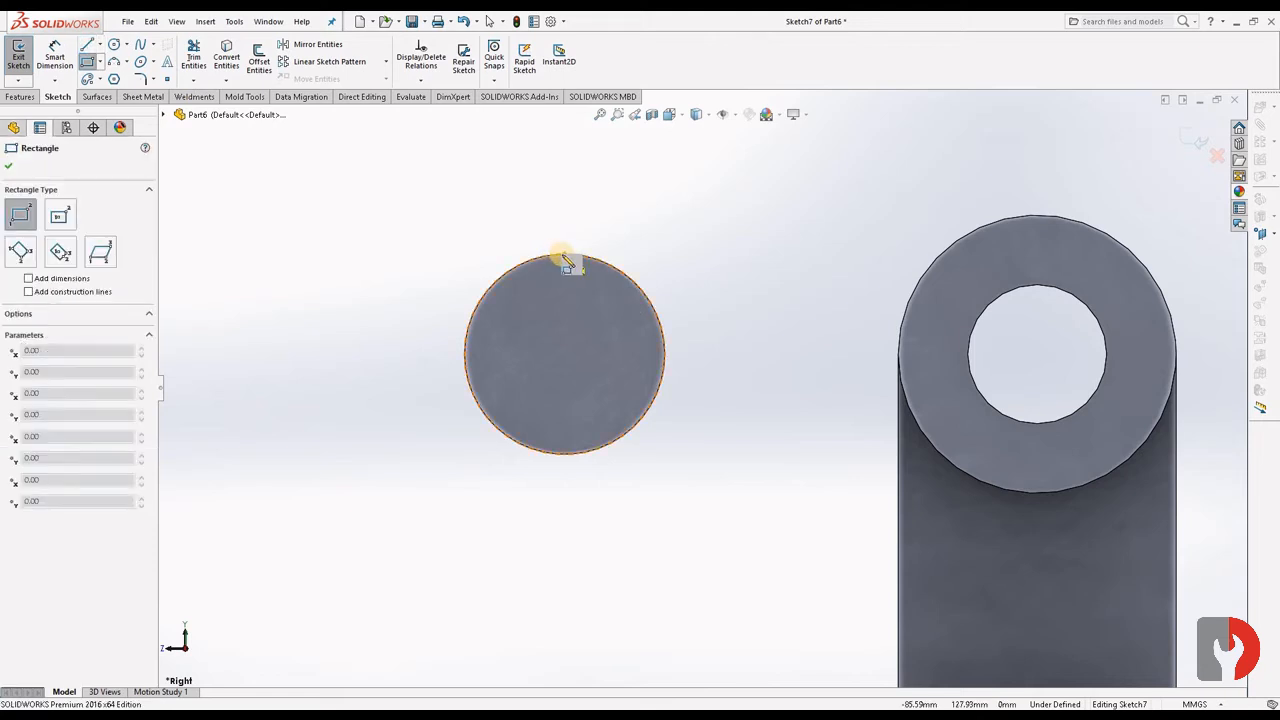
{"action": "left_click", "coordinate": [565, 258]}
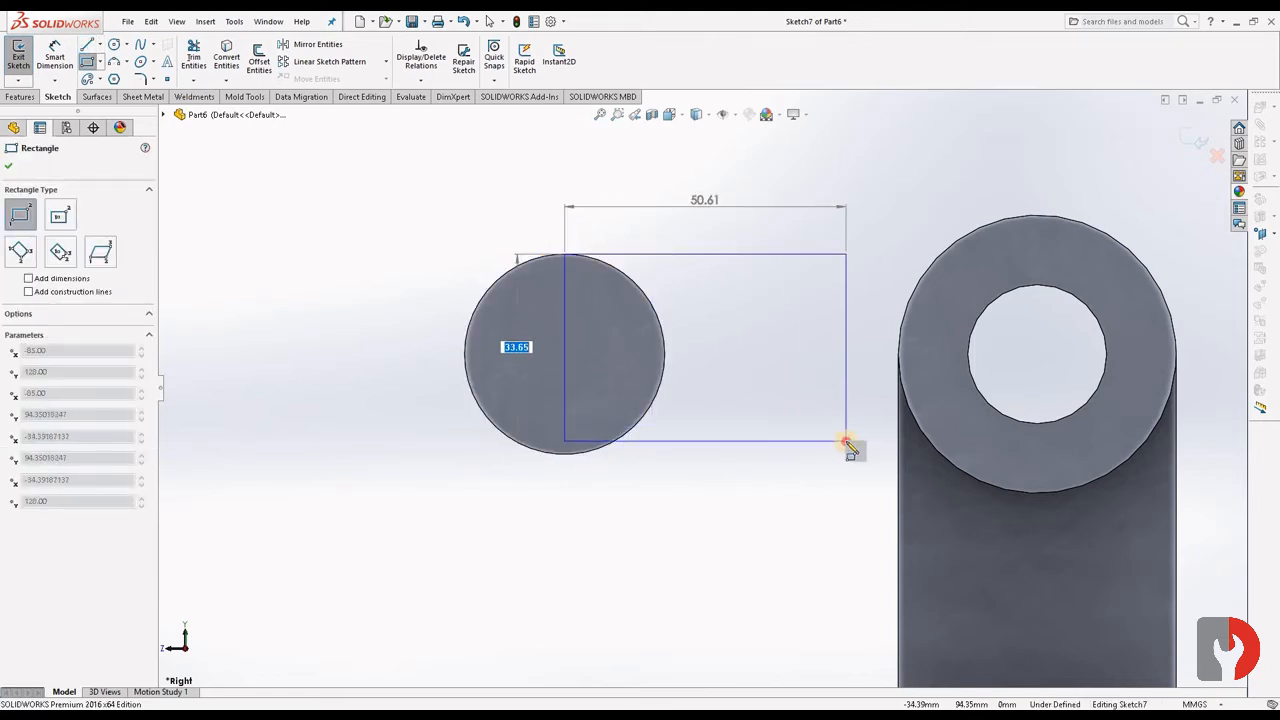
{"action": "left_click", "coordinate": [846, 440]}
{"action": "key", "text": "Escape"}
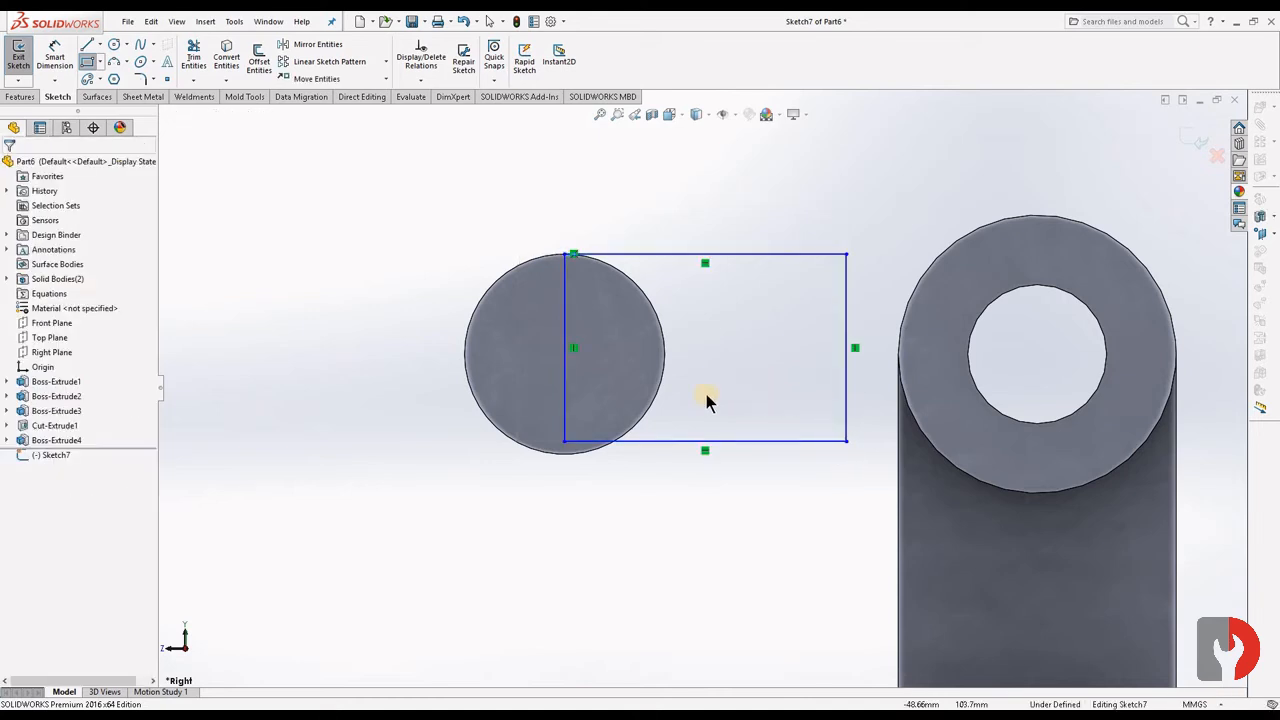
Step: Dimension the rectangle's vertical side through the side cylinder to 48 mm
{"action": "left_click", "coordinate": [54, 55]}
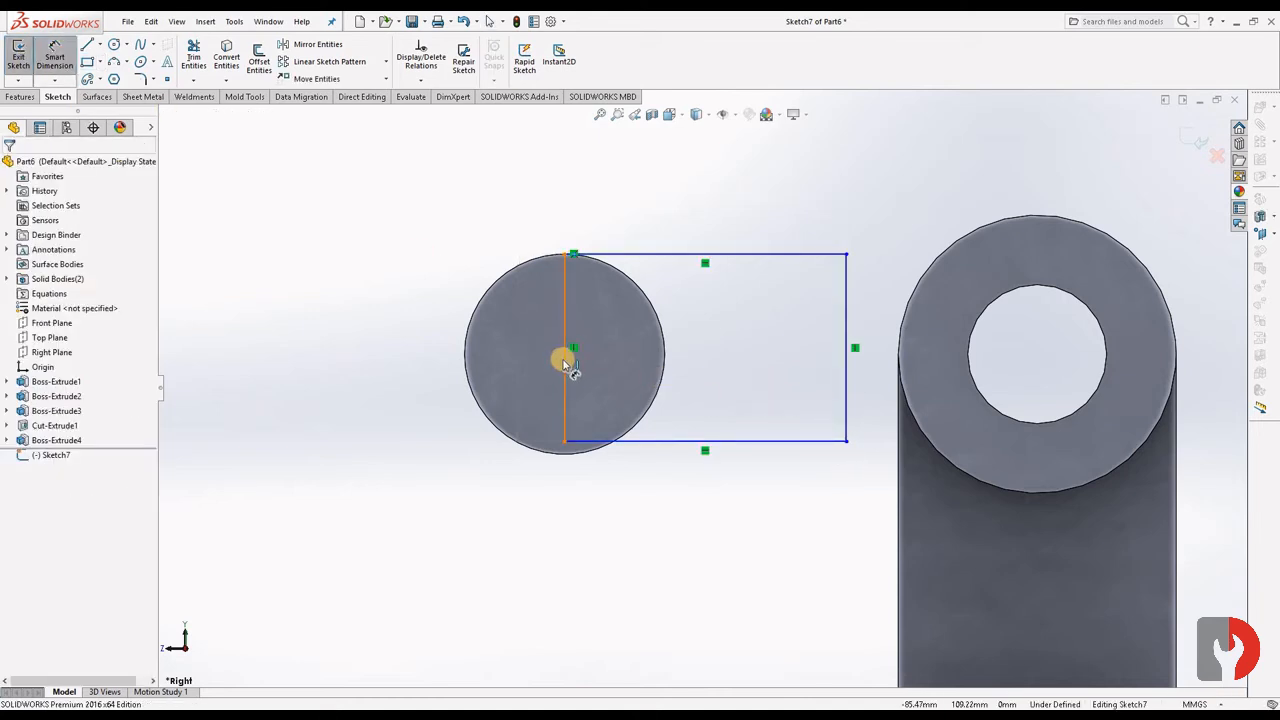
{"action": "left_click", "coordinate": [565, 363]}
{"action": "left_click", "coordinate": [320, 371]}
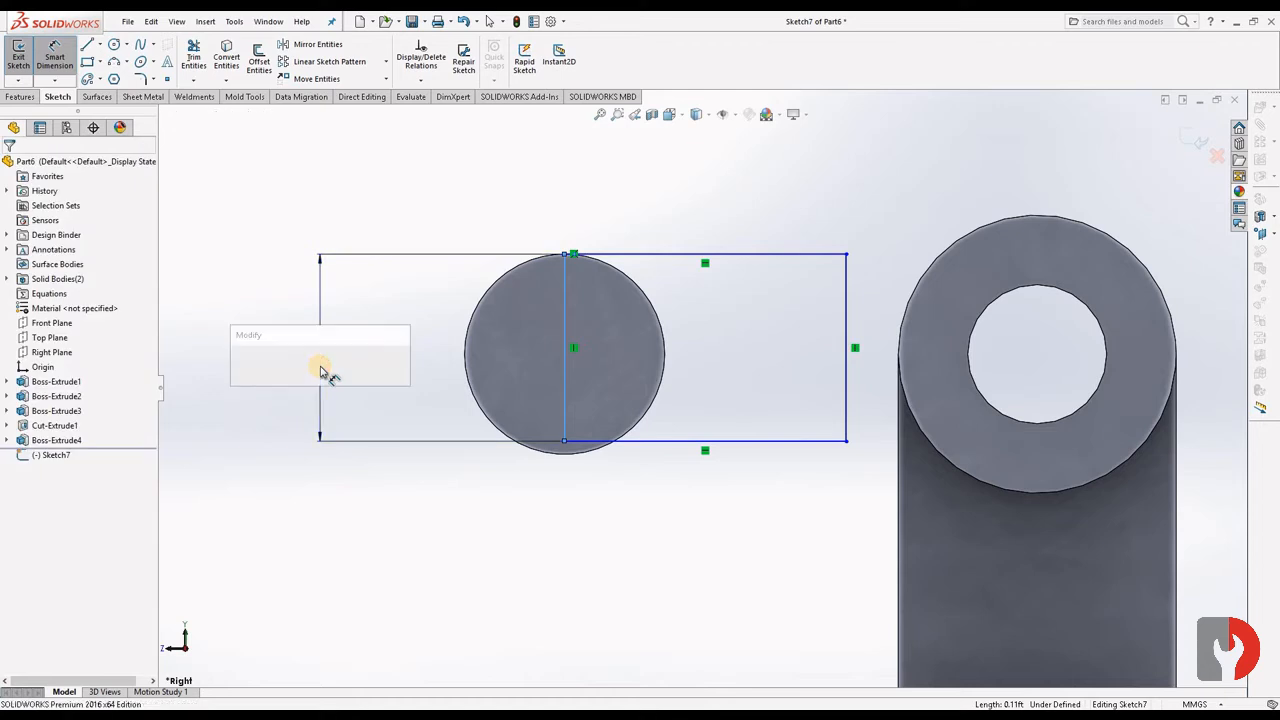
{"action": "type", "text": "4"}
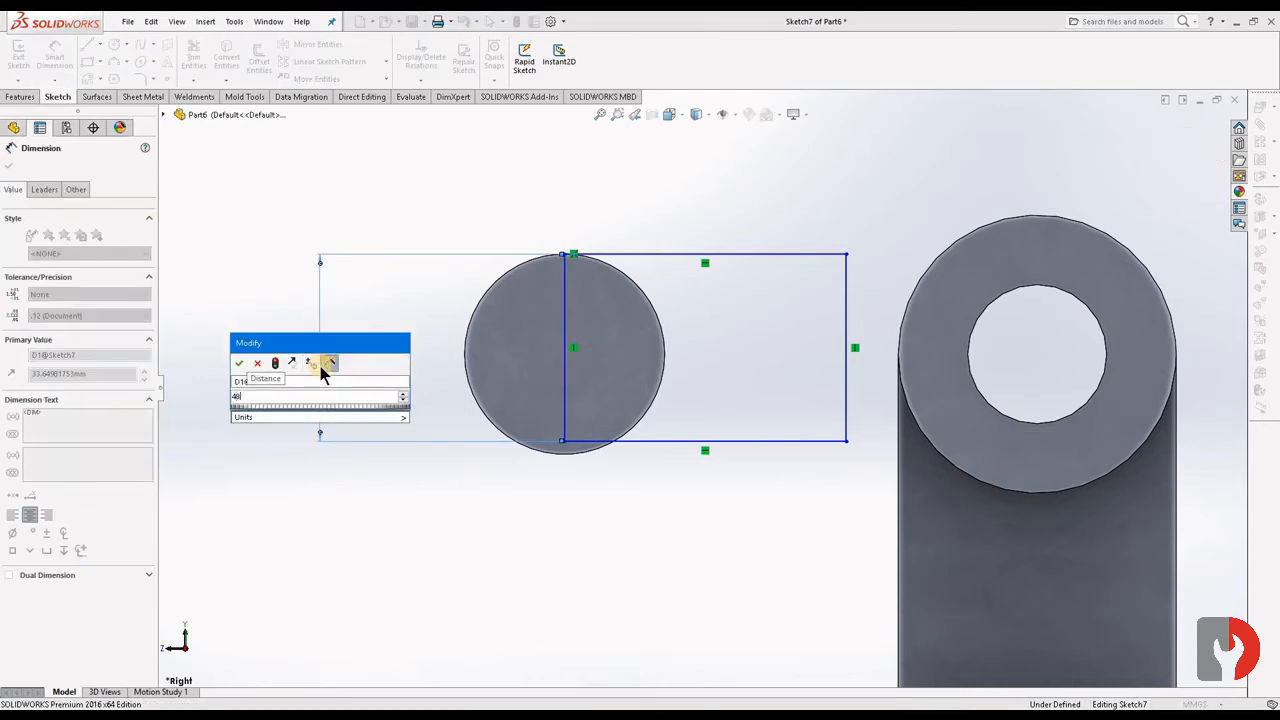
{"action": "type", "text": "8"}
{"action": "key", "text": "Return"}
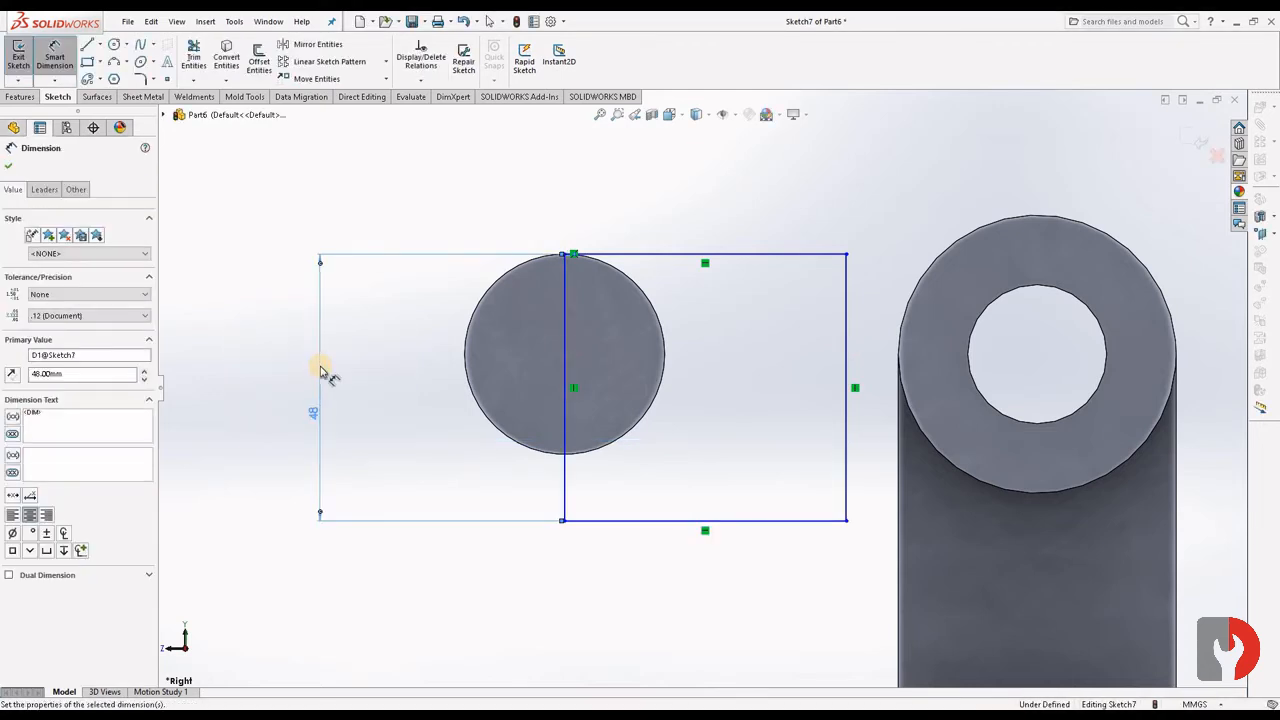
Step: Set the rectangle's height dimension to 36 mm to match the side cylinder's diameter
{"action": "double_click", "coordinate": [315, 415]}
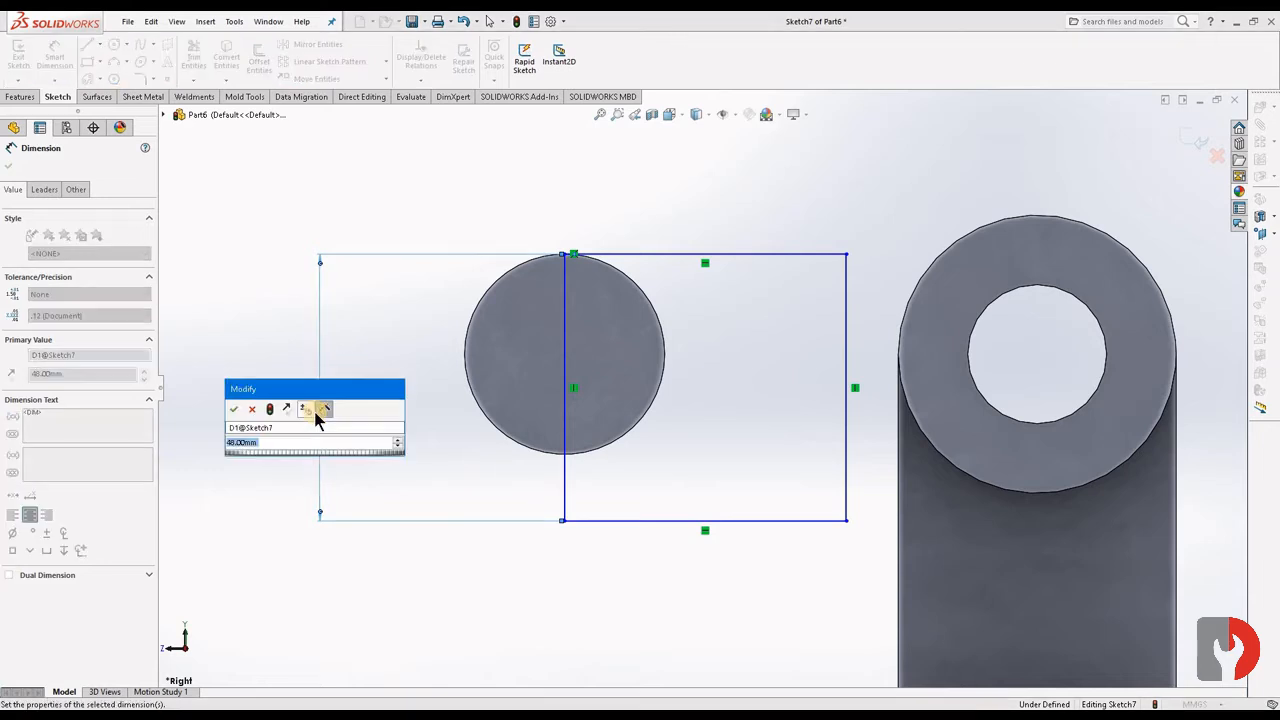
{"action": "type", "text": "36"}
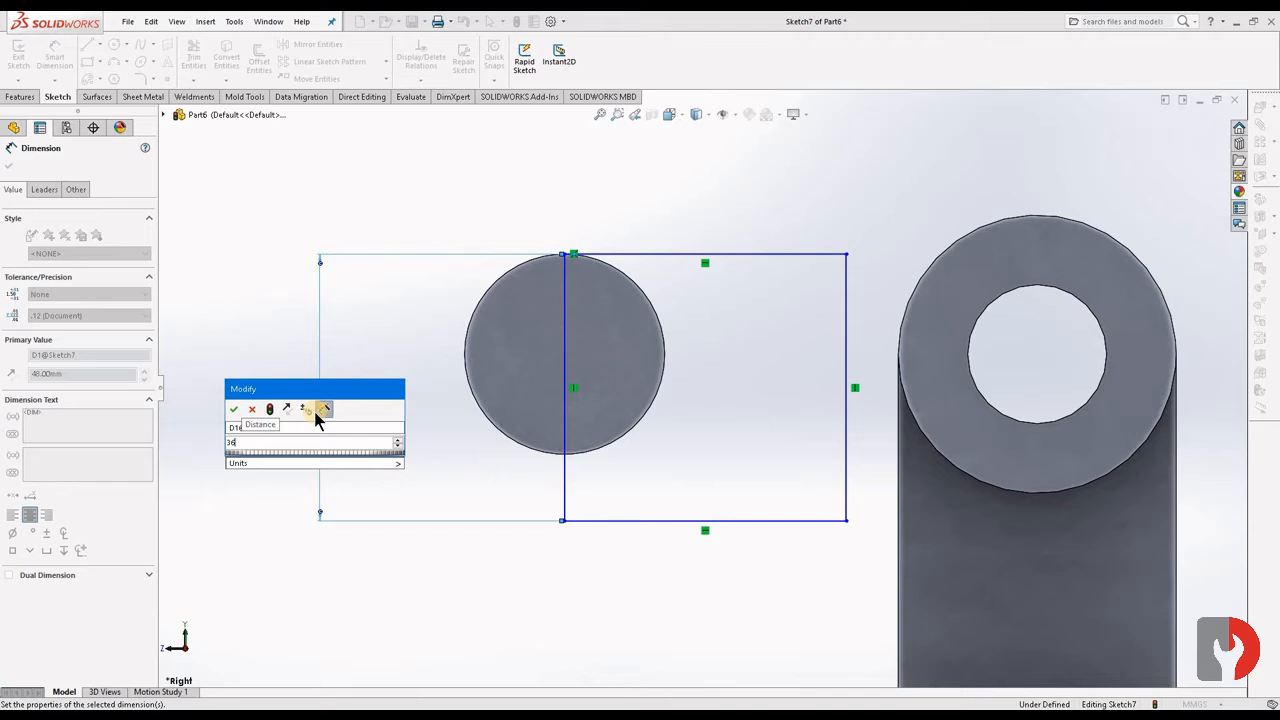
{"action": "key", "text": "Return"}
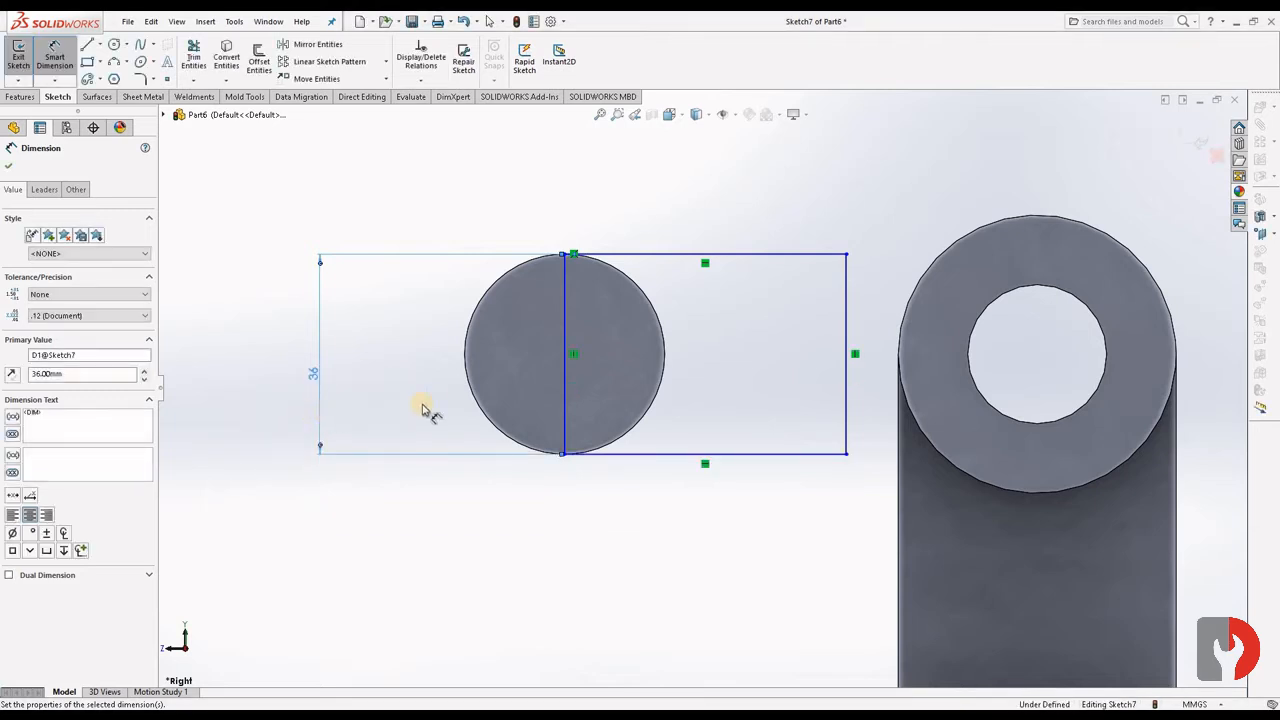
Step: Dimension the rectangle's upper edge to a width of 30 mm
{"action": "left_click", "coordinate": [690, 255]}
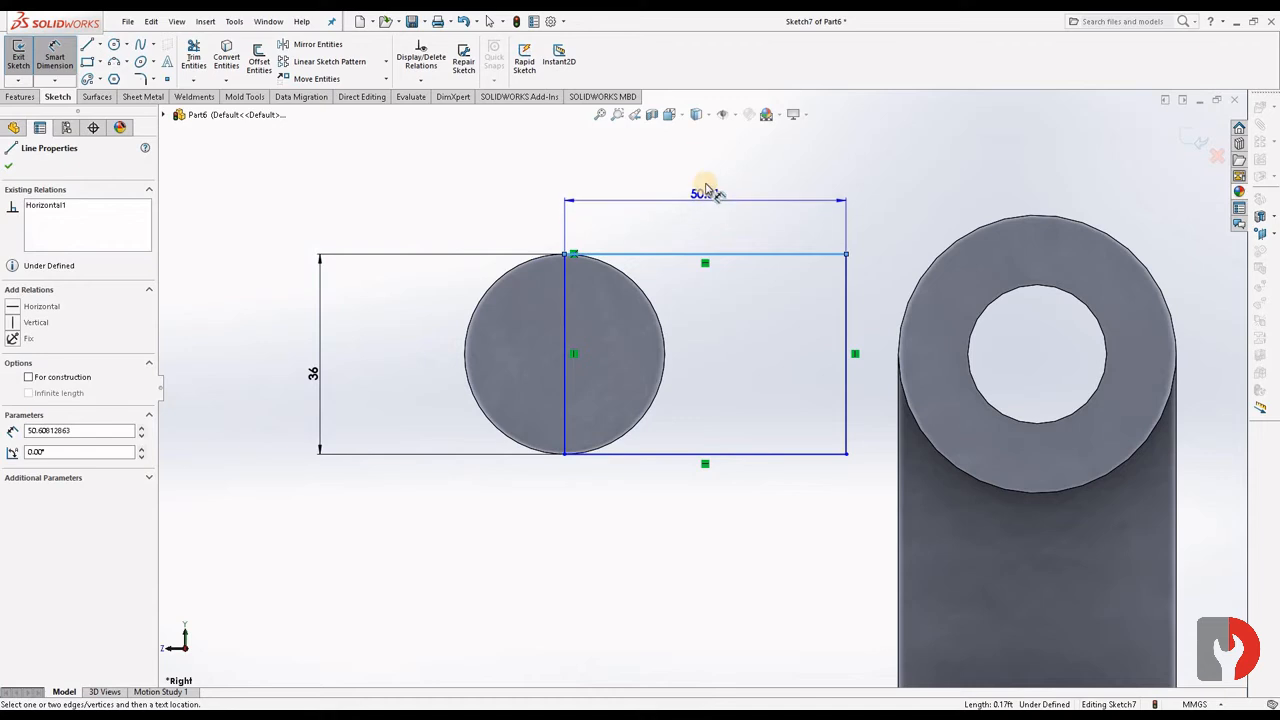
{"action": "left_click", "coordinate": [705, 184]}
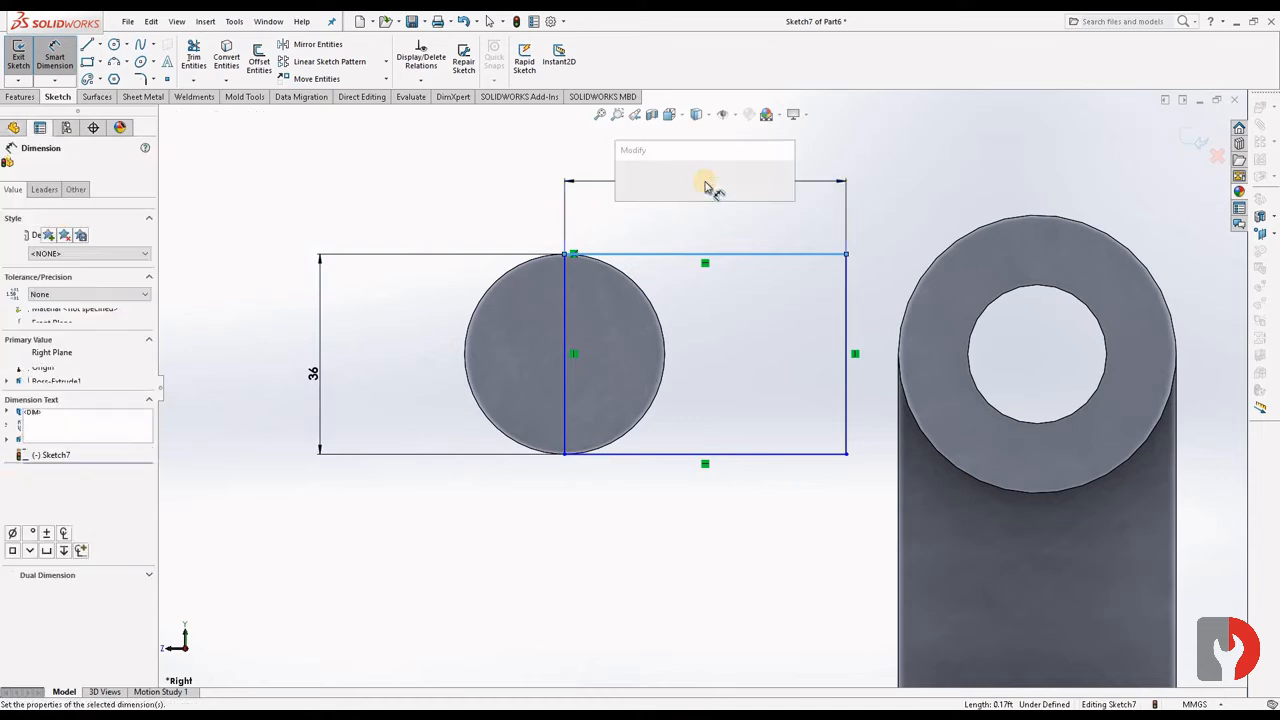
{"action": "type", "text": "30"}
{"action": "key", "text": "Return"}
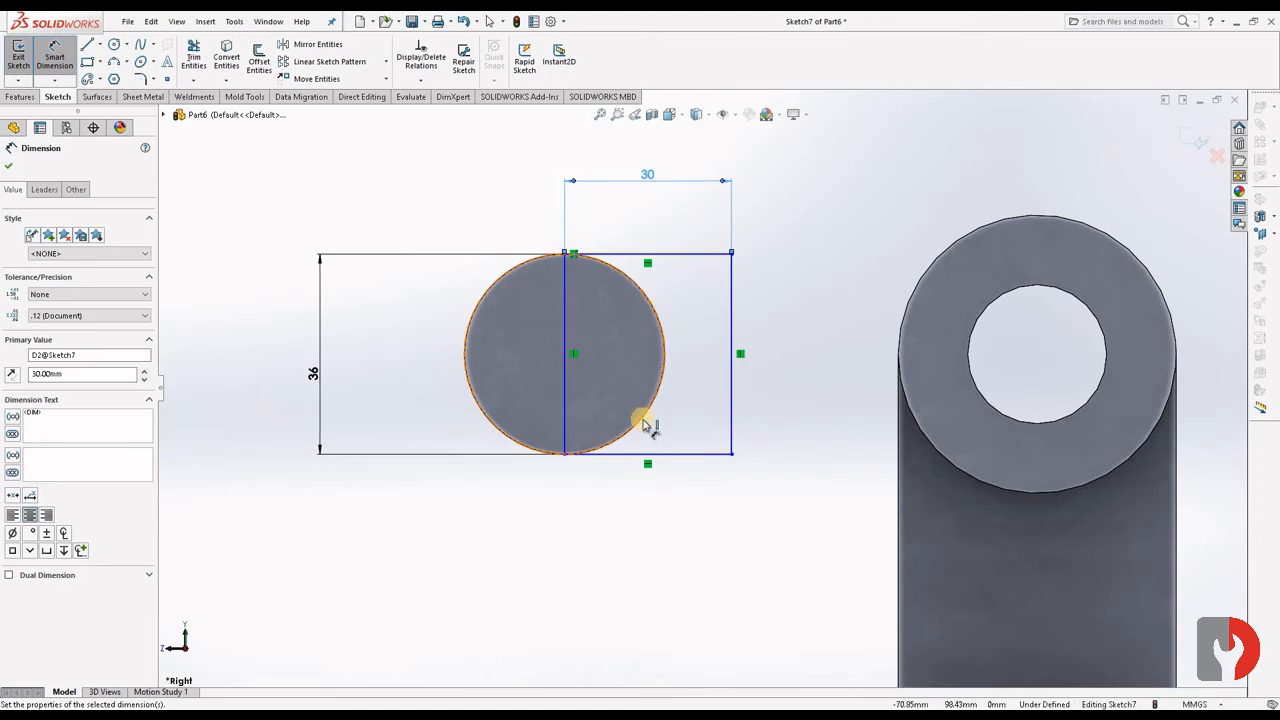
Step: Dimension the vertical distance between the rectangle's lower edge and the origin, keeping the proposed value
{"action": "scroll", "coordinate": [645, 425], "scroll_direction": "up", "scroll_amount": 3}
{"action": "scroll", "coordinate": [605, 410], "scroll_direction": "down", "scroll_amount": 2}
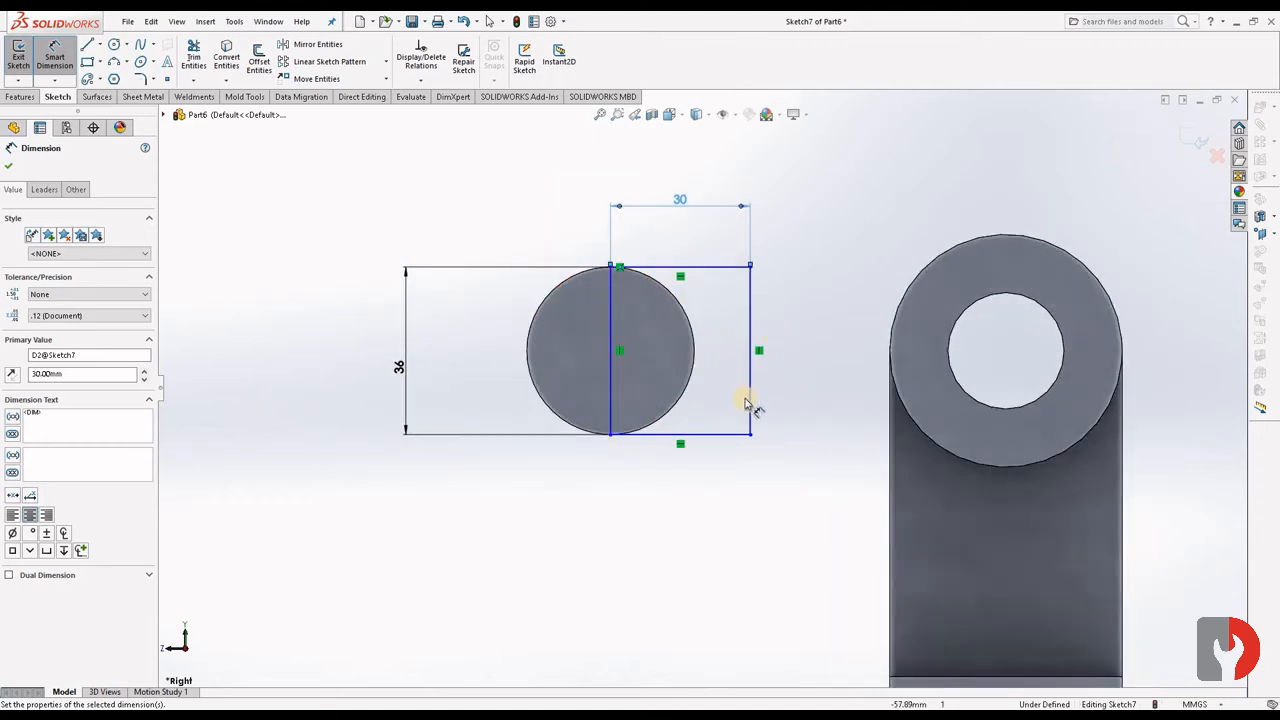
{"action": "scroll", "coordinate": [745, 403], "scroll_direction": "up", "scroll_amount": 4}
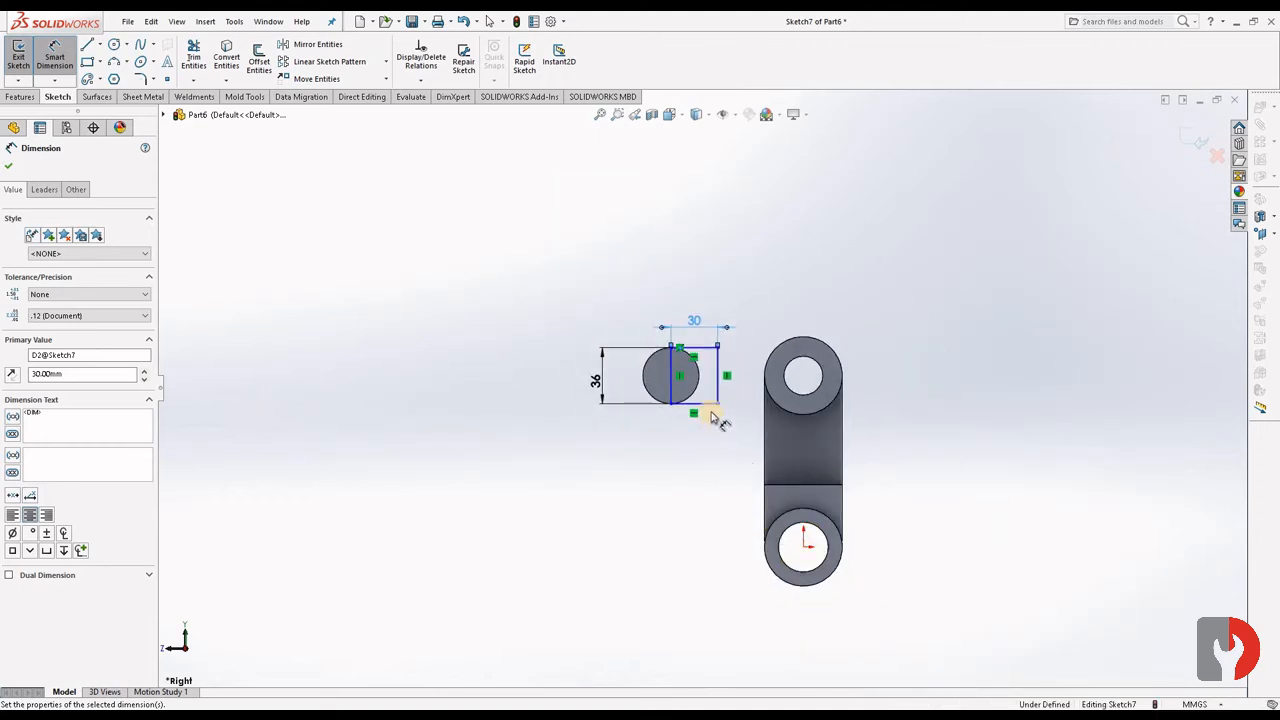
{"action": "left_click", "coordinate": [706, 407]}
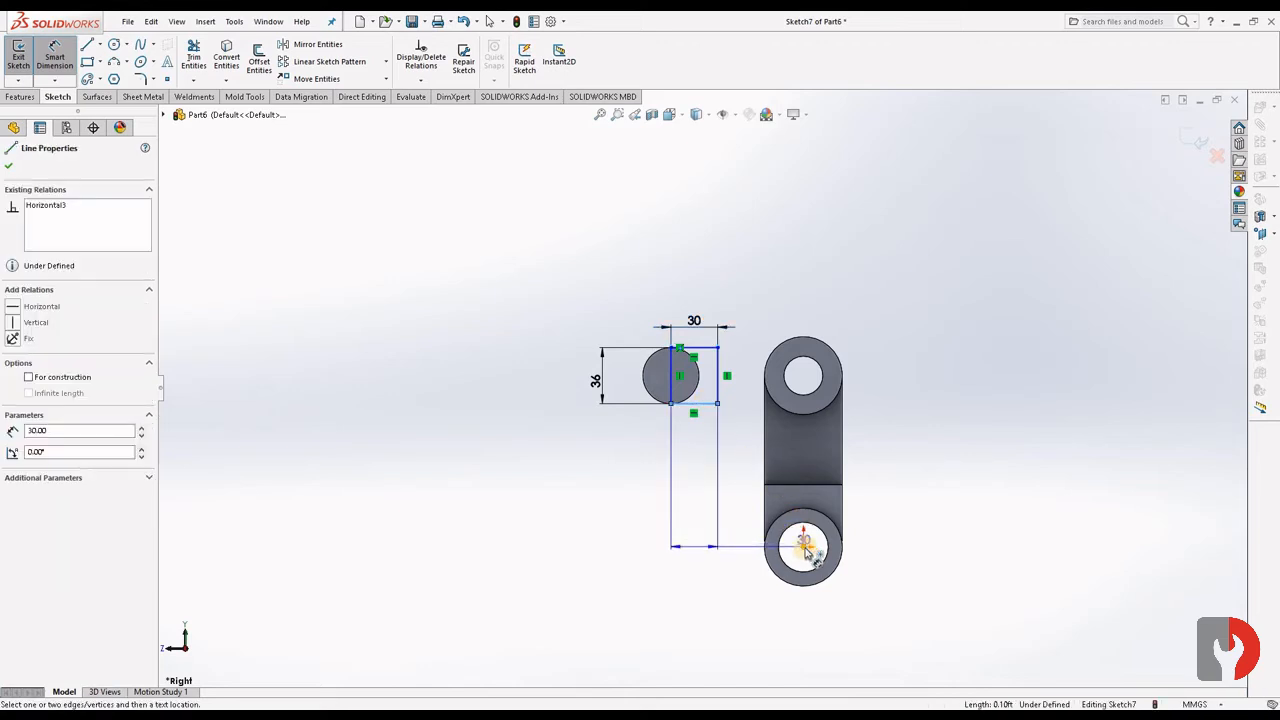
{"action": "left_click", "coordinate": [804, 547]}
{"action": "left_click", "coordinate": [555, 478]}
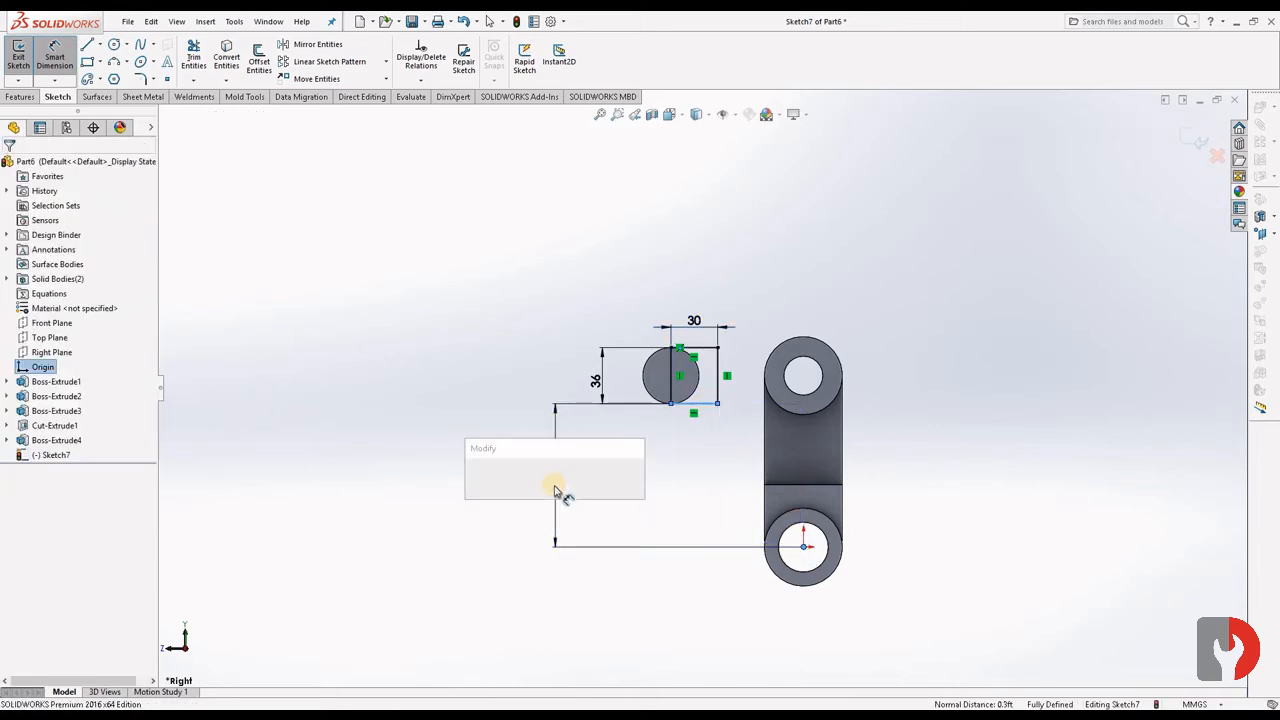
{"action": "left_click", "coordinate": [474, 477]}
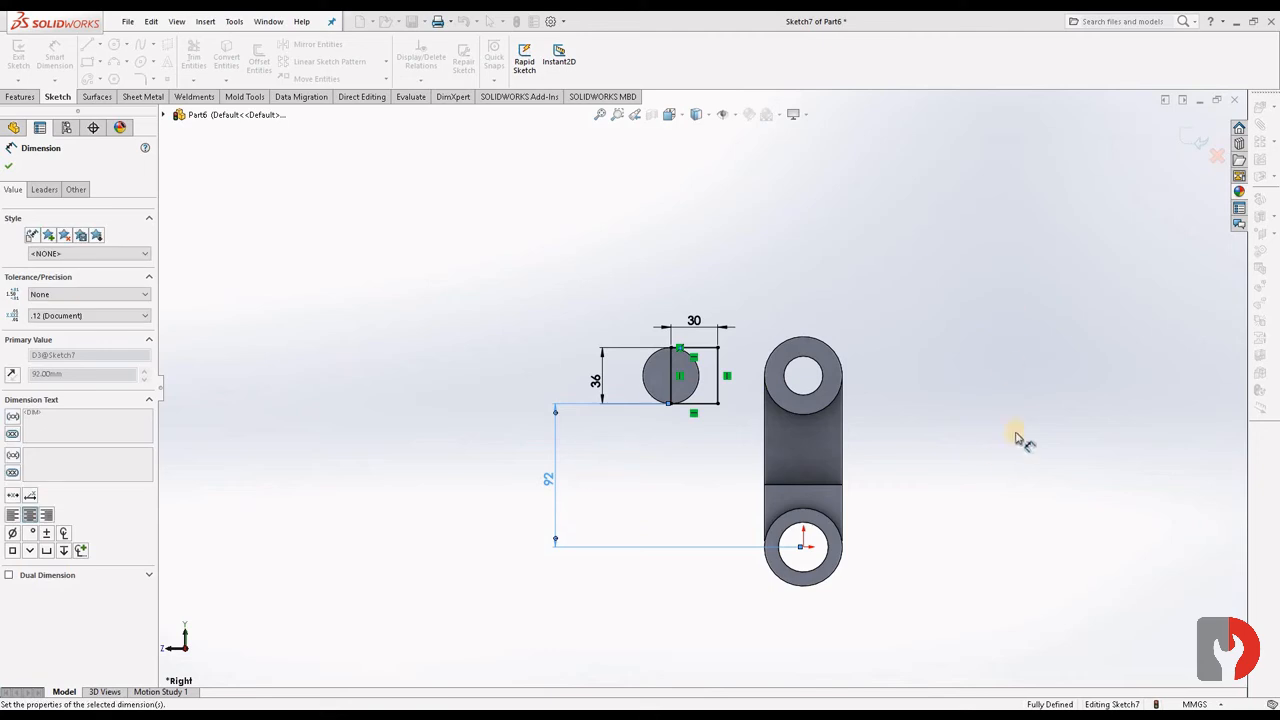
{"action": "left_click", "coordinate": [995, 458]}
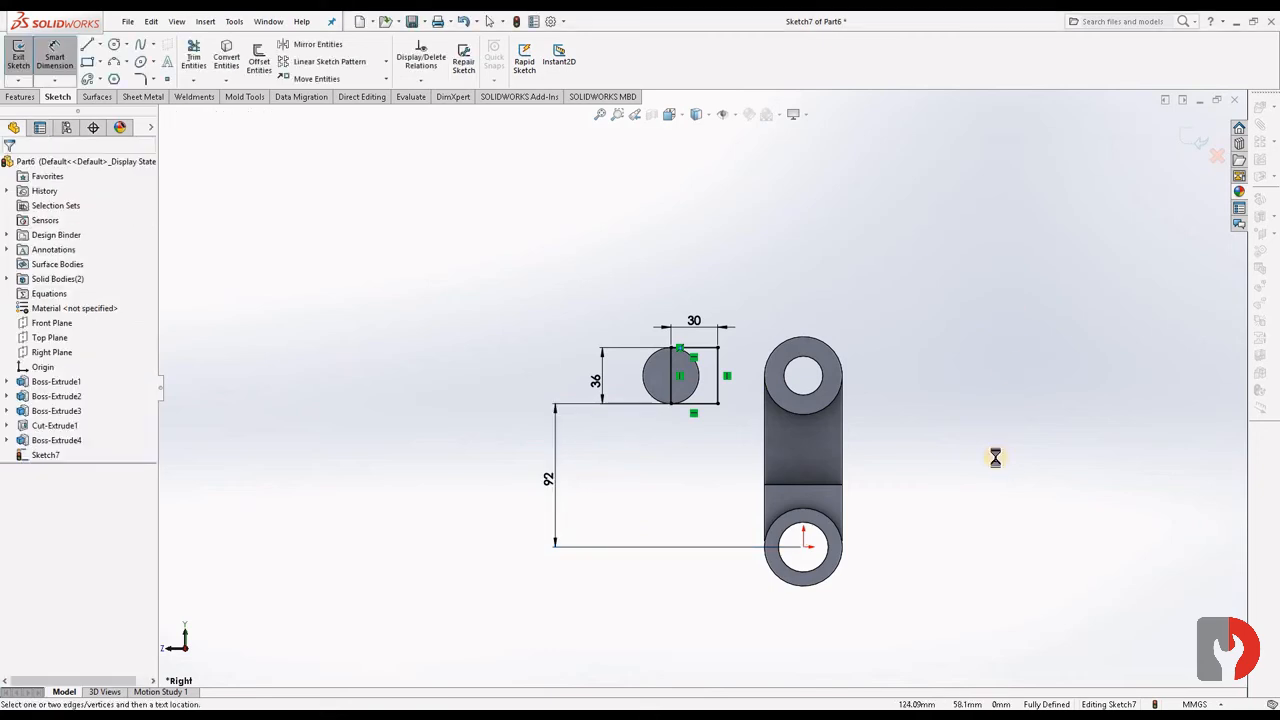
Step: Extrude the rectangle beside the side cylinder 42 mm with the Mid Plane end condition, merging the result
{"action": "scroll", "coordinate": [720, 397], "scroll_direction": "down", "scroll_amount": 3}
{"action": "left_click", "coordinate": [1183, 143]}
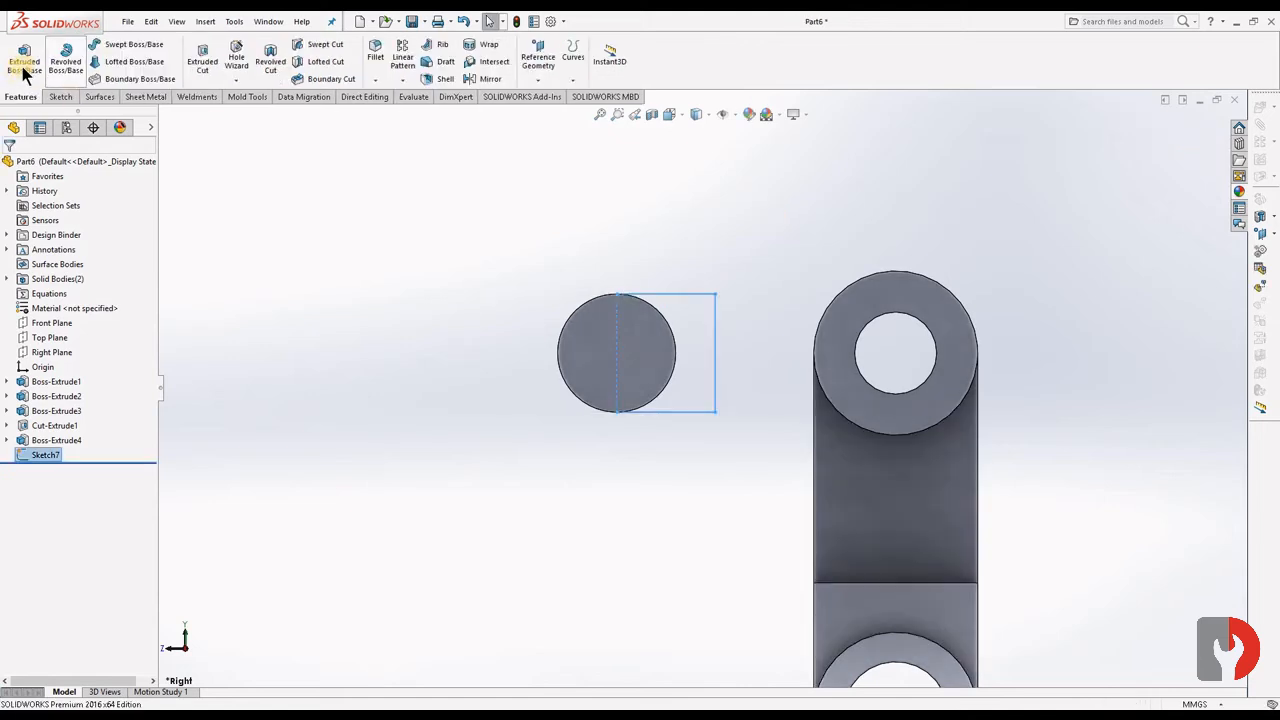
{"action": "left_click", "coordinate": [24, 58]}
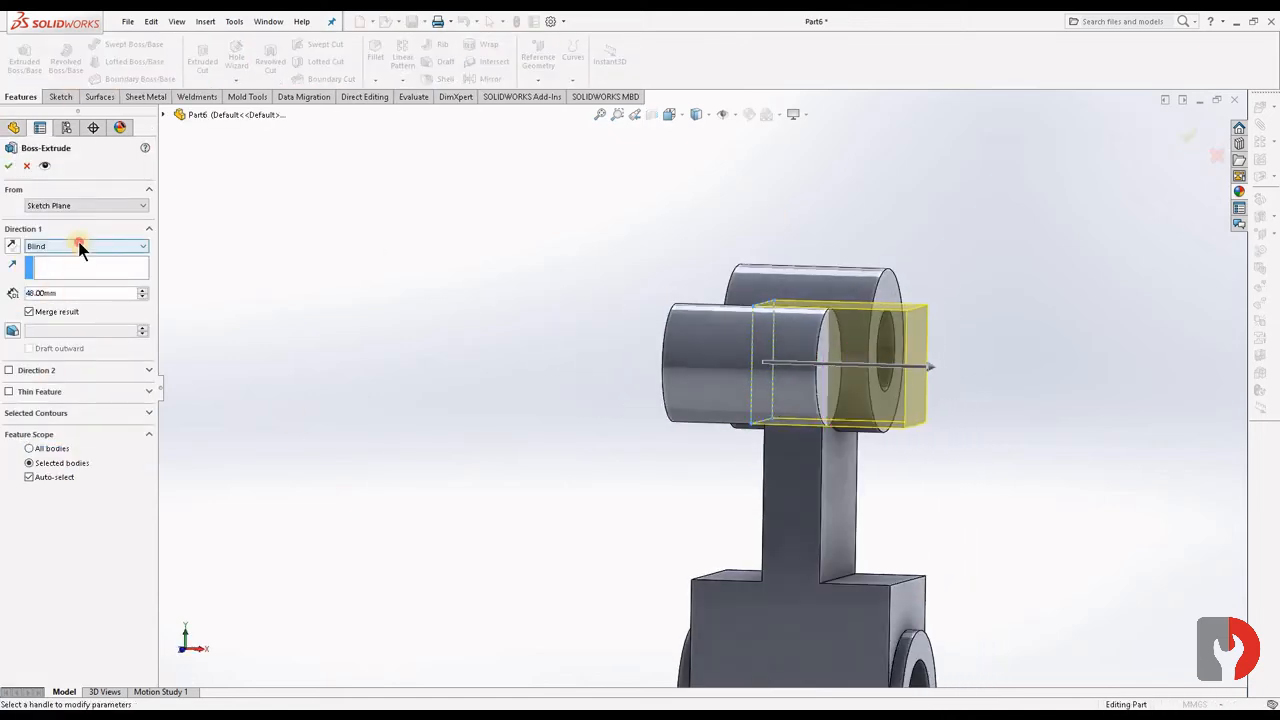
{"action": "left_click", "coordinate": [80, 246]}
{"action": "left_click", "coordinate": [45, 310]}
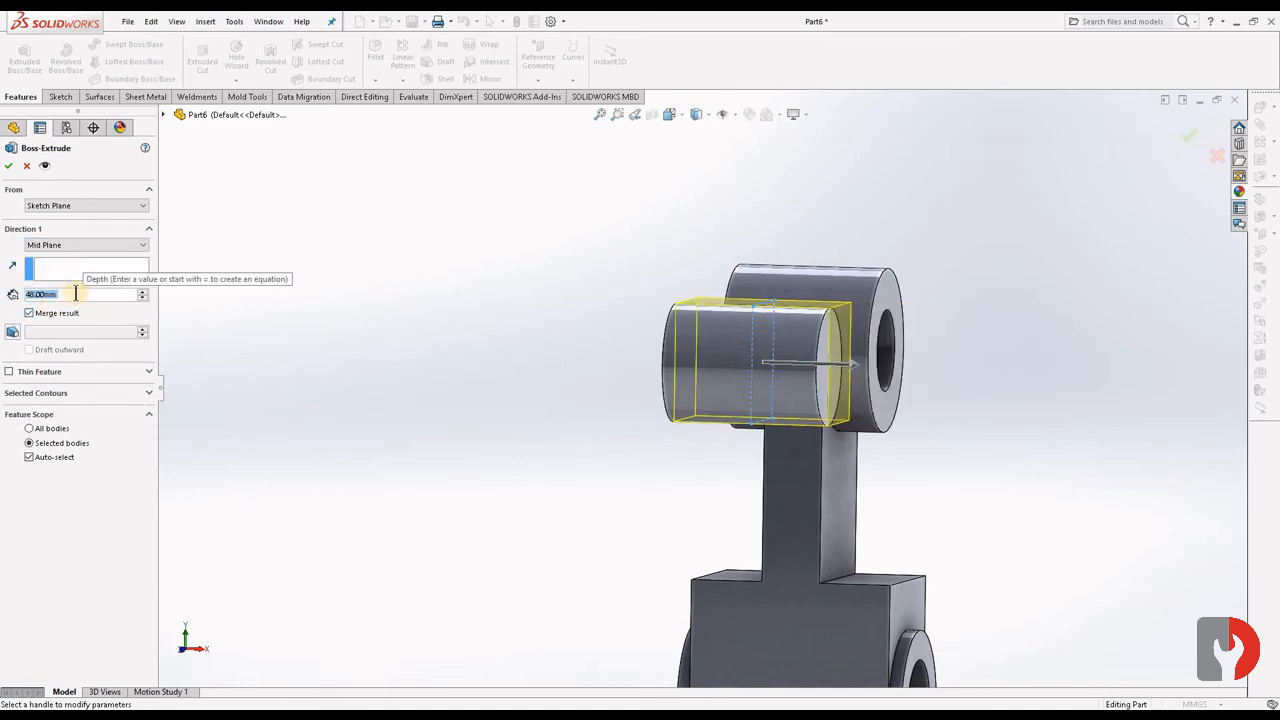
{"action": "type", "text": "42"}
{"action": "key", "text": "Return"}
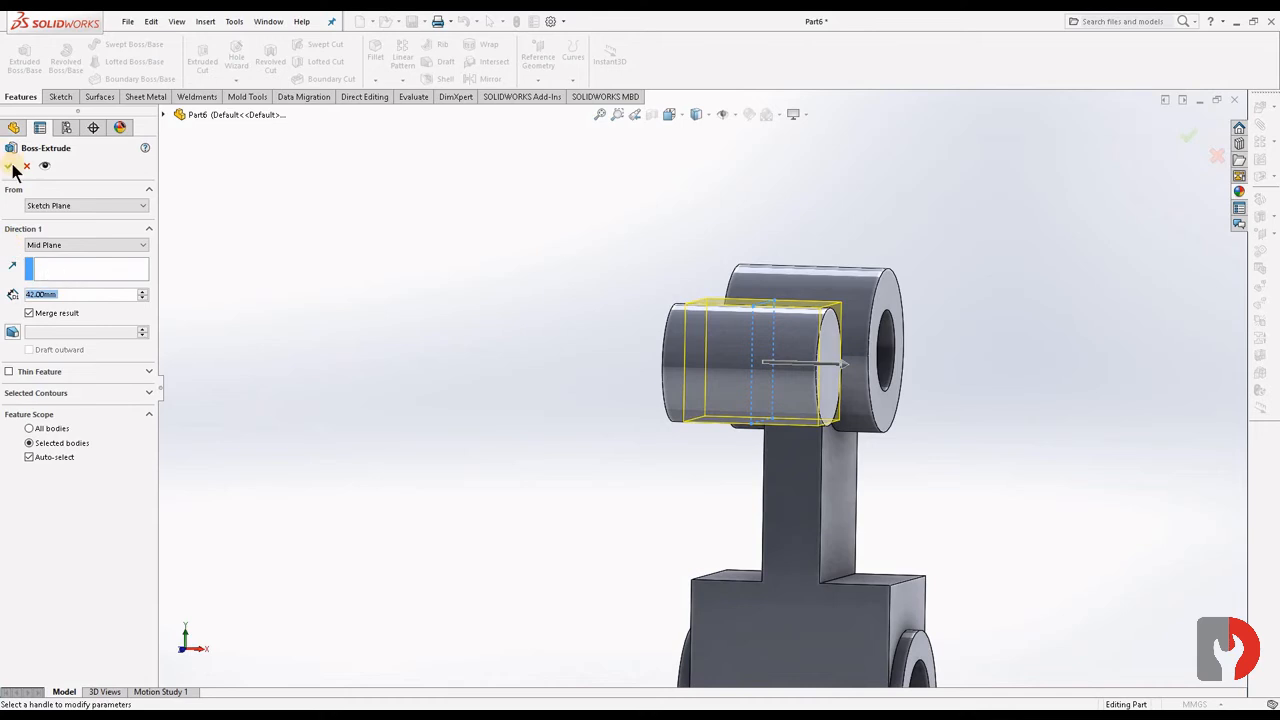
{"action": "left_click", "coordinate": [736, 415]}
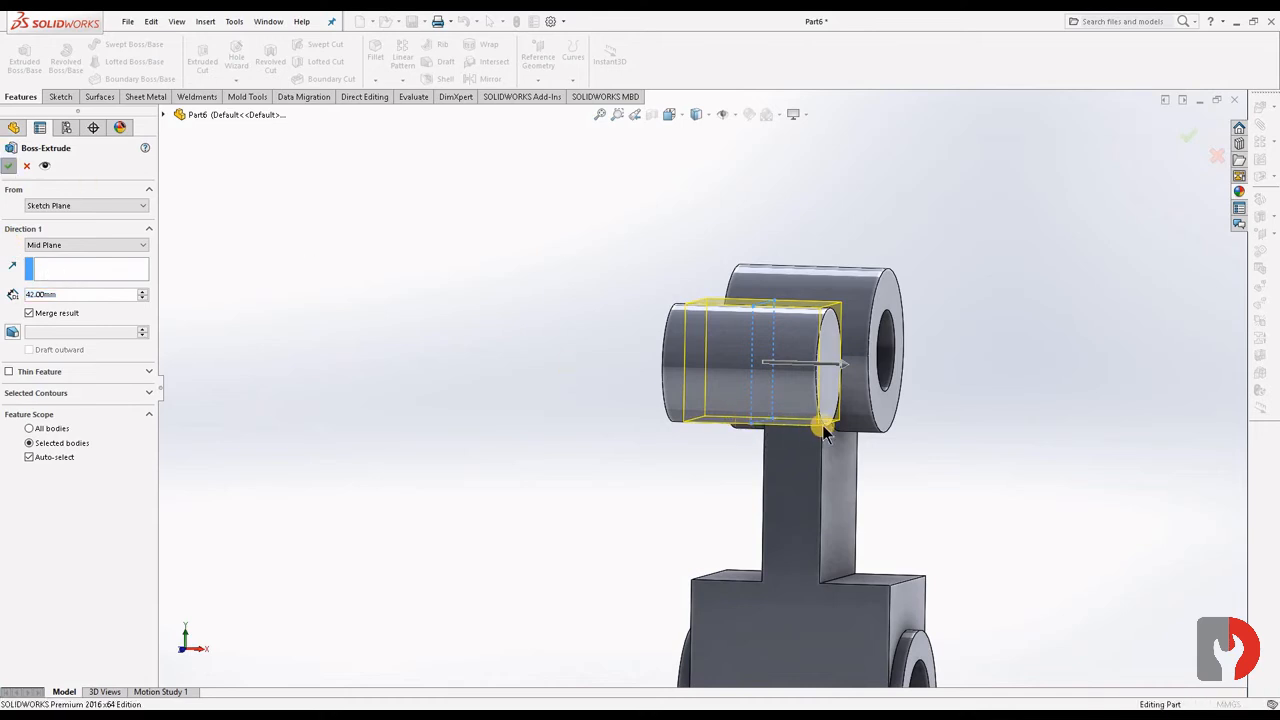
Step: Start a new sketch on the side cylinder's circular end face and view it straight on
{"action": "mouse_move", "coordinate": [946, 414]}
{"action": "middle_mouse_down"}
{"action": "mouse_move", "coordinate": [811, 409]}
{"action": "mouse_move", "coordinate": [949, 409]}
{"action": "middle_mouse_up"}
{"action": "middle_click_drag", "start_coordinate": [957, 457], "coordinate": [600, 349]}
{"action": "left_click", "coordinate": [636, 343]}
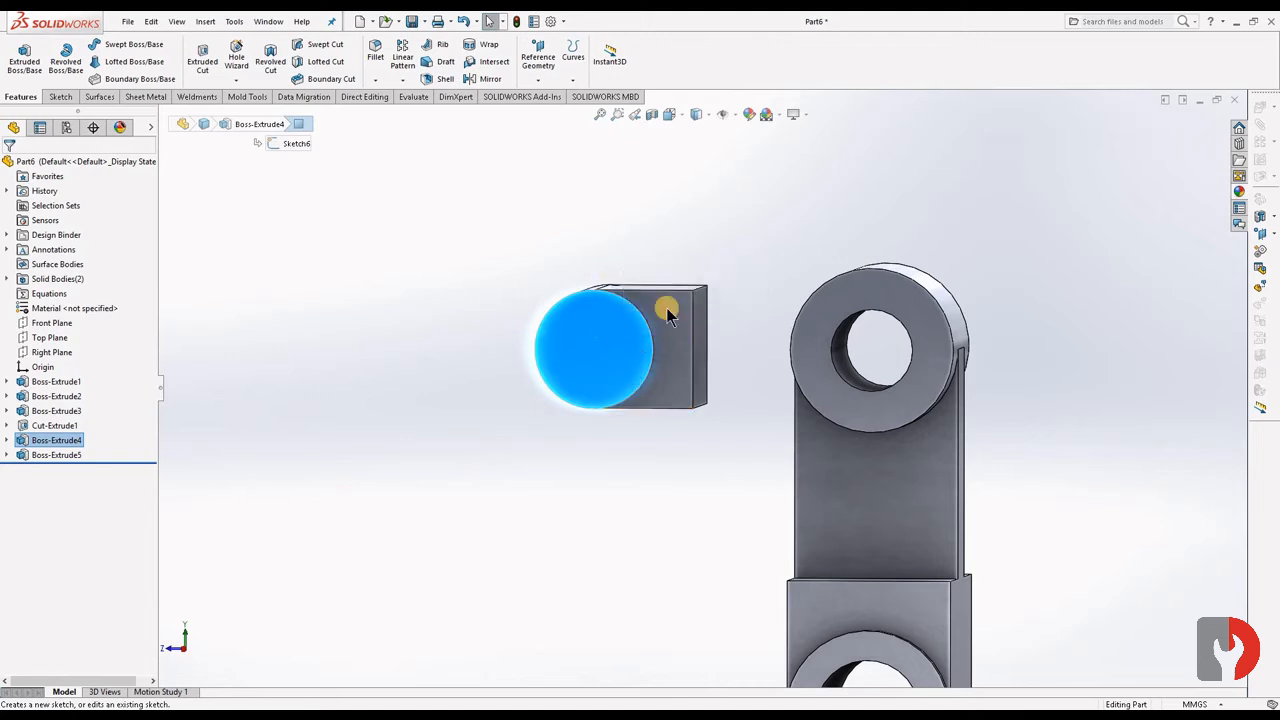
{"action": "right_click", "coordinate": [603, 331]}
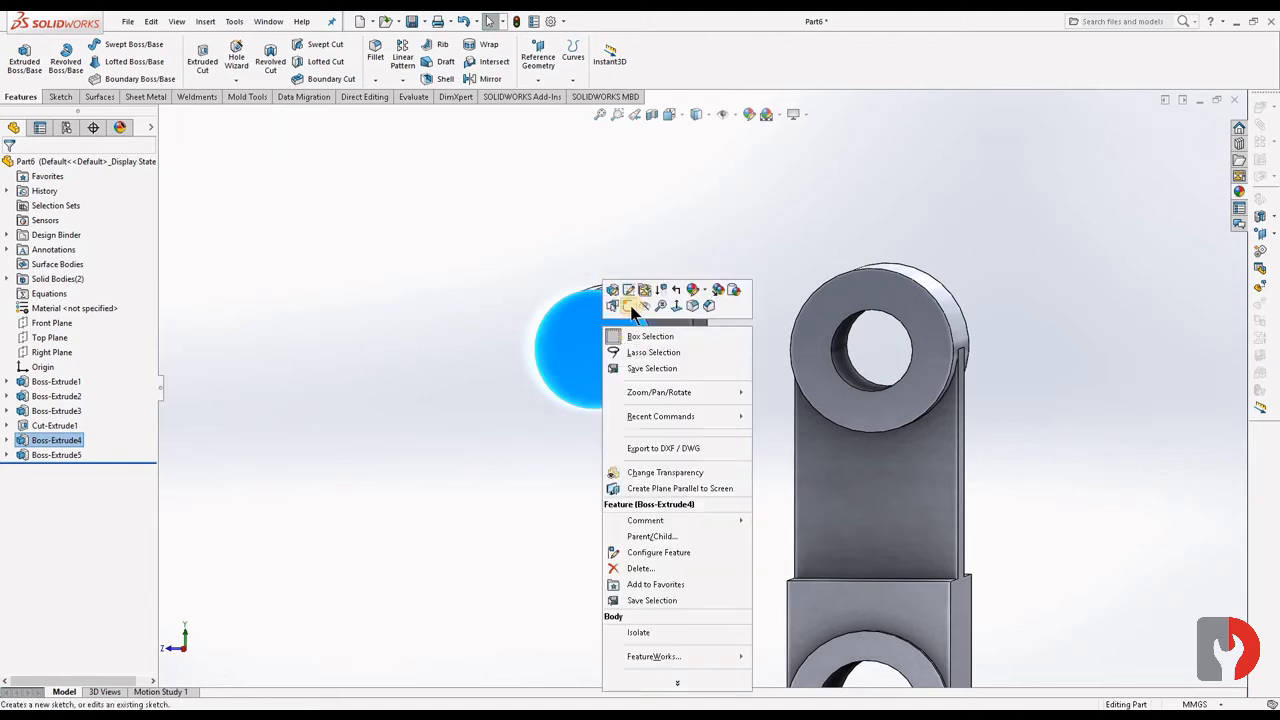
{"action": "left_click", "coordinate": [628, 305]}
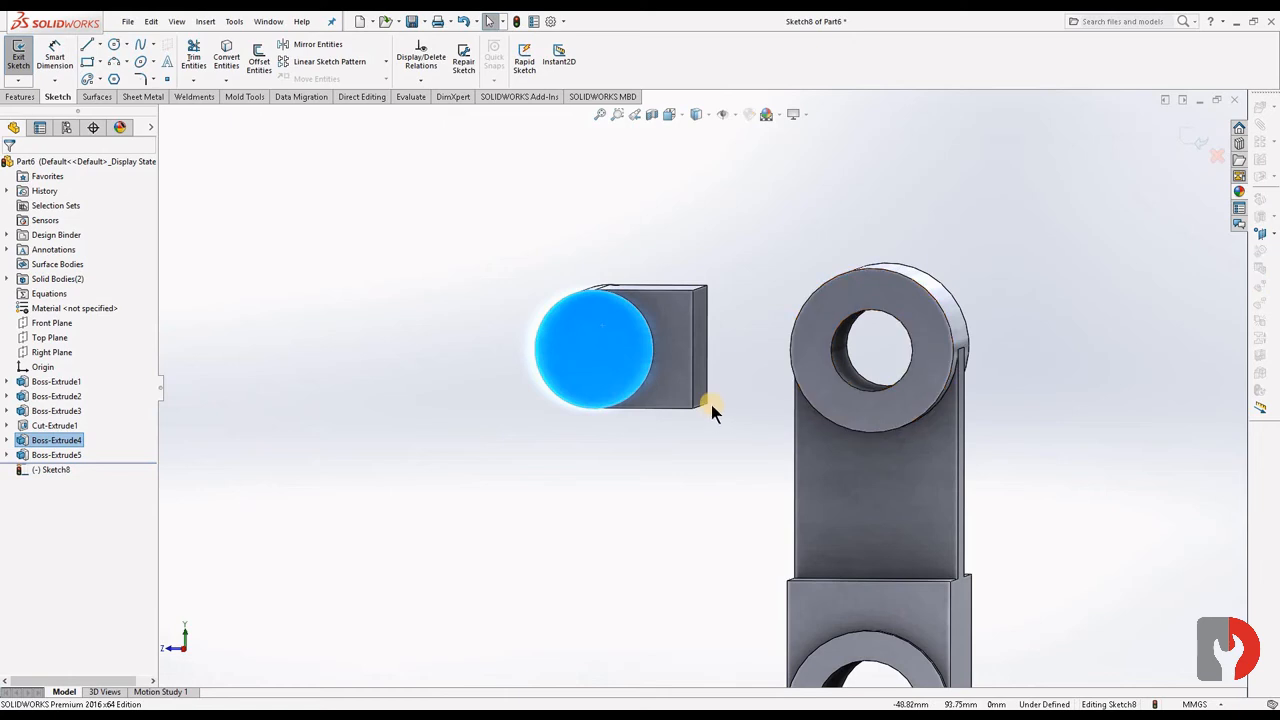
{"action": "key", "text": "ctrl+8"}
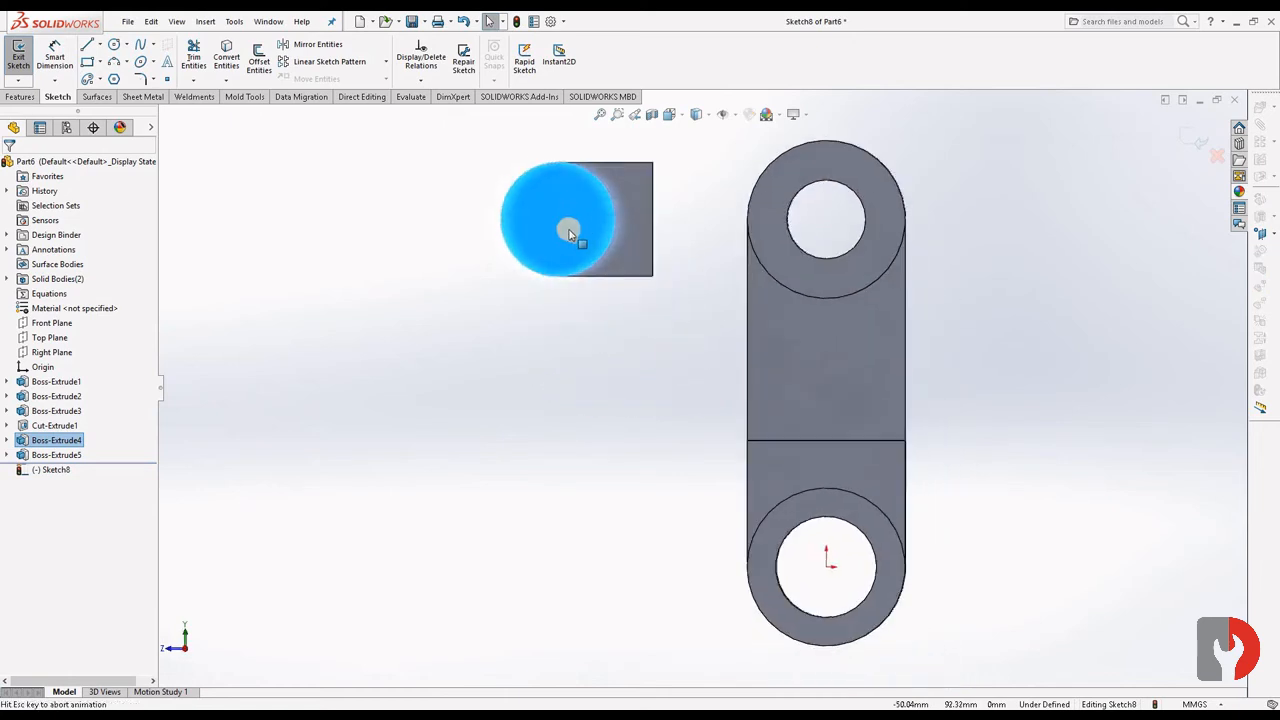
{"action": "scroll", "coordinate": [557, 231], "scroll_direction": "up", "scroll_amount": 4}
{"action": "scroll", "coordinate": [630, 303], "scroll_direction": "down", "scroll_amount": 8}
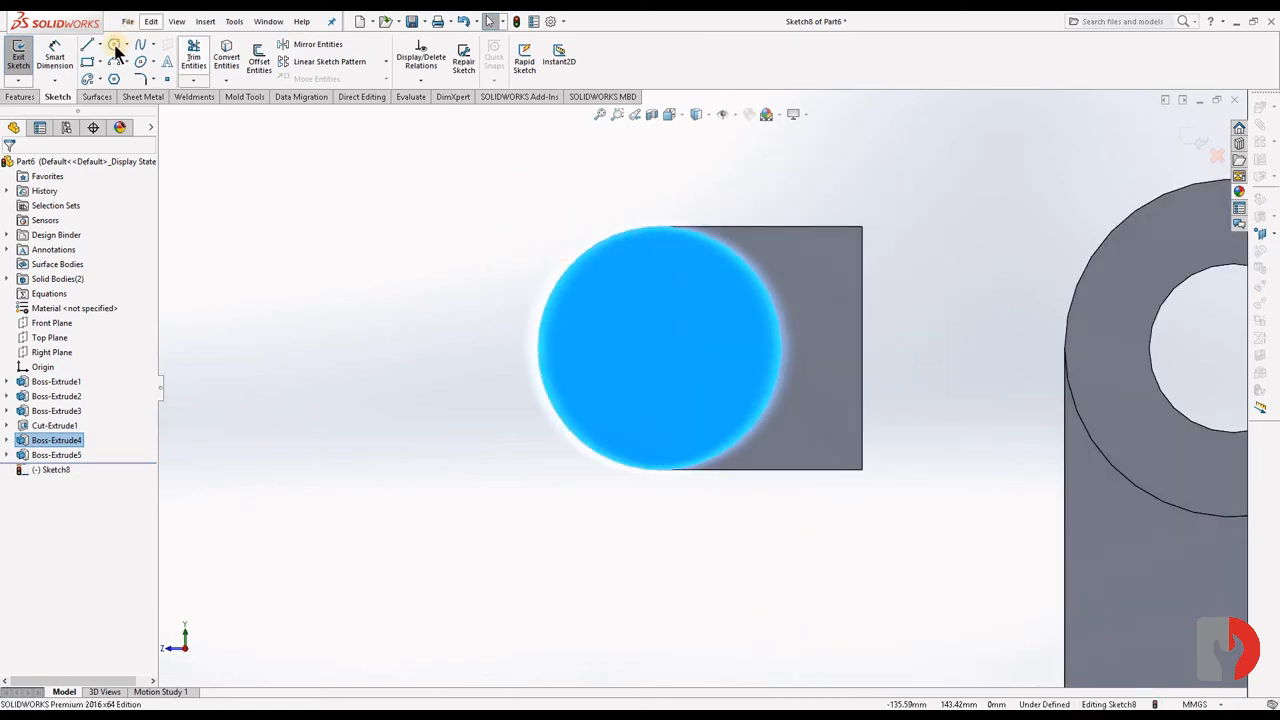
Step: Sketch a circle about 23 mm in diameter, concentric with the side cylinder's end face
{"action": "left_click", "coordinate": [114, 46]}
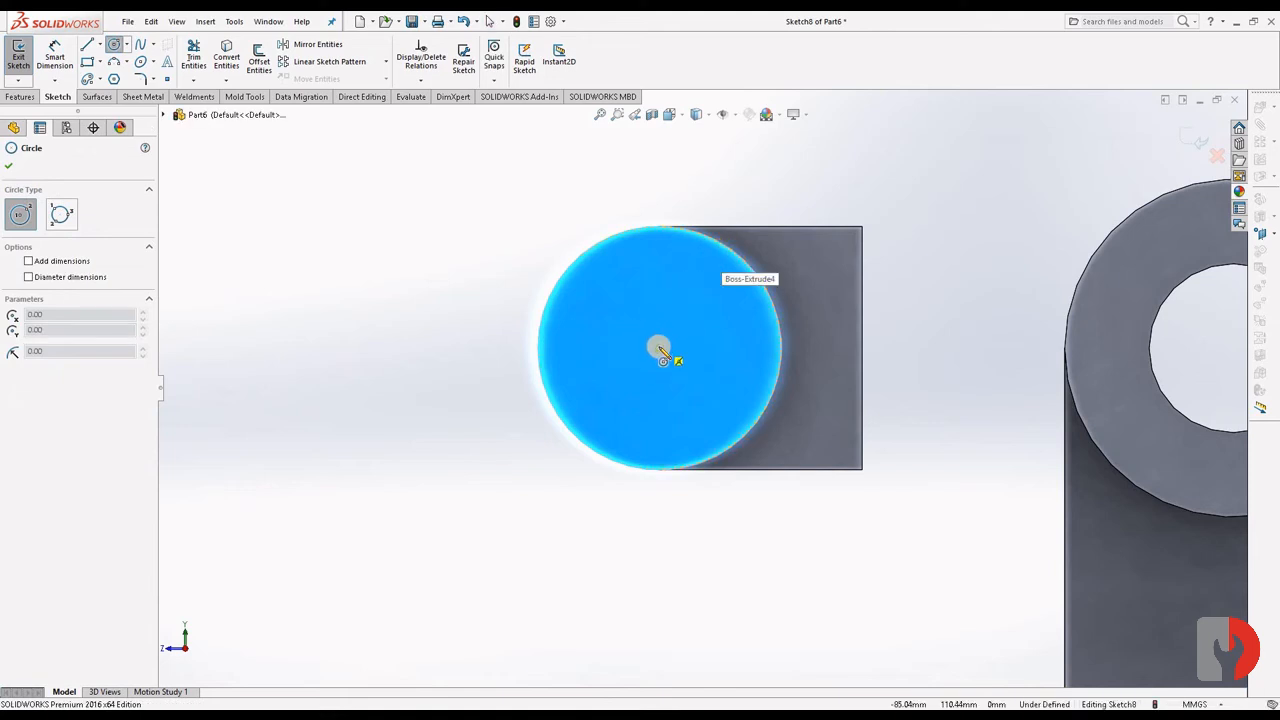
{"action": "left_click", "coordinate": [660, 348]}
{"action": "left_click", "coordinate": [714, 407]}
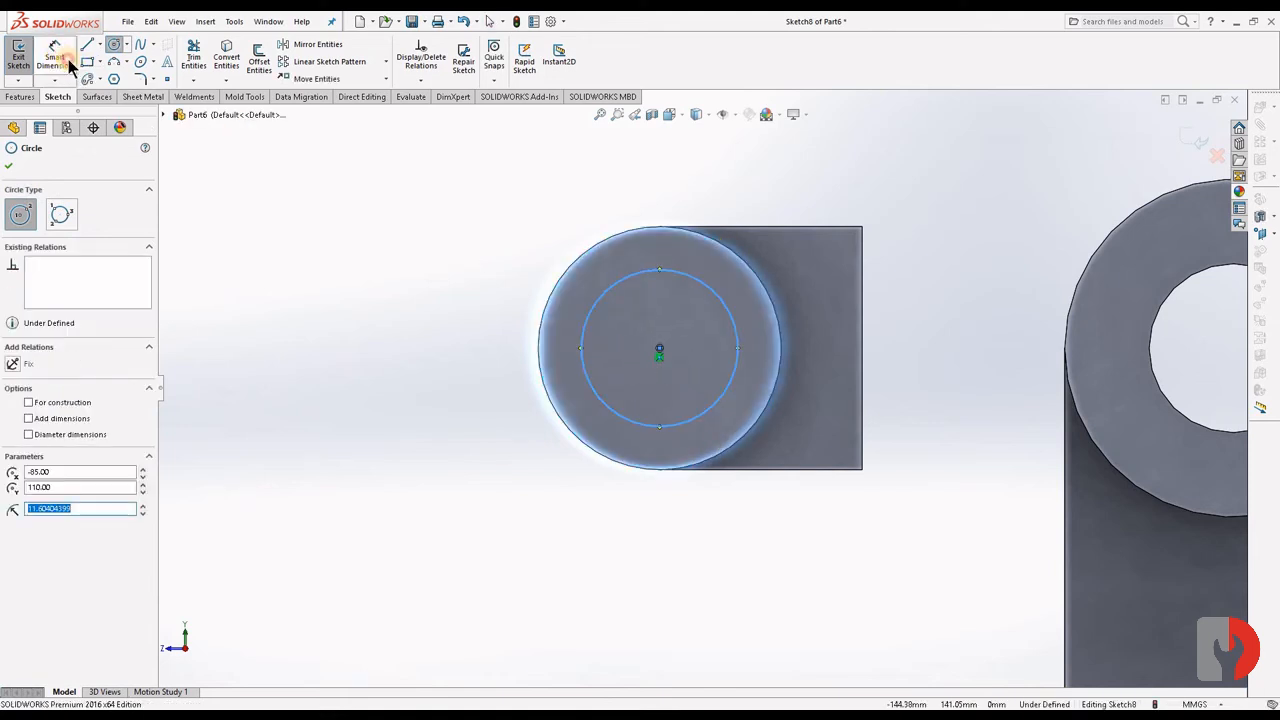
Step: Dimension the circle on the side cylinder's face to a 15 mm diameter and close the sketch
{"action": "left_click", "coordinate": [70, 66]}
{"action": "left_click", "coordinate": [717, 291]}
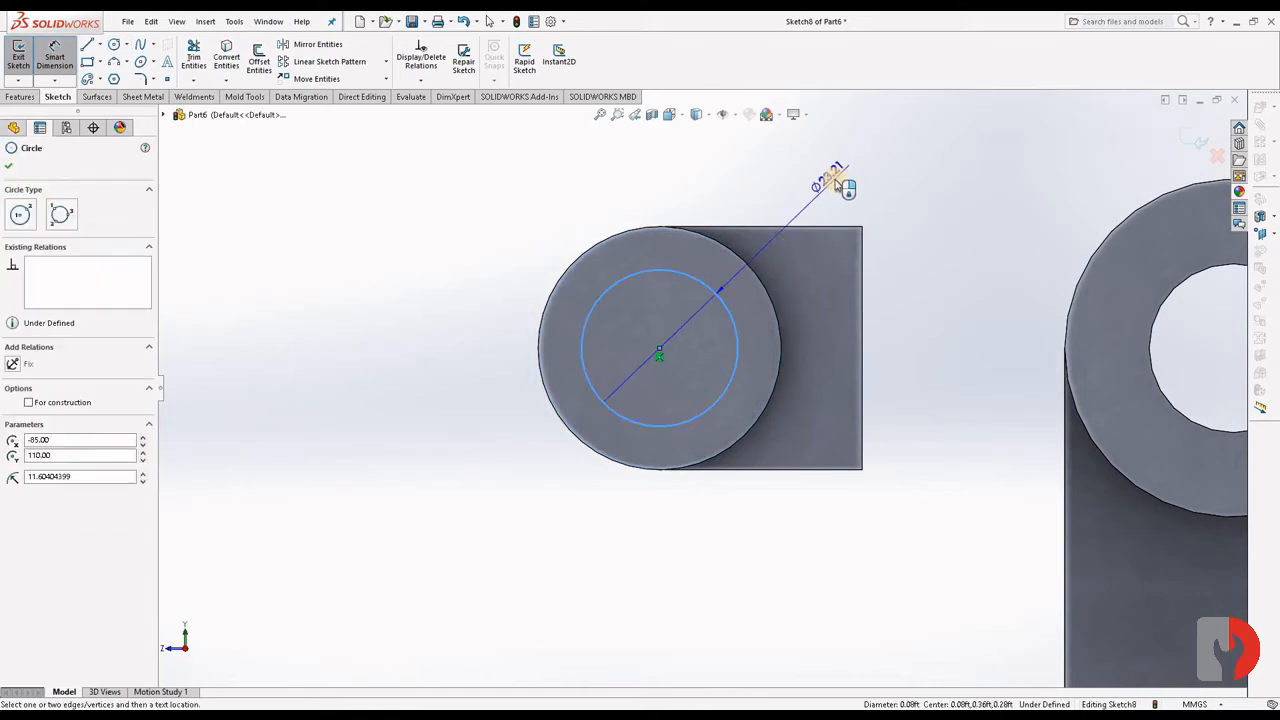
{"action": "left_click", "coordinate": [840, 186]}
{"action": "type", "text": "15"}
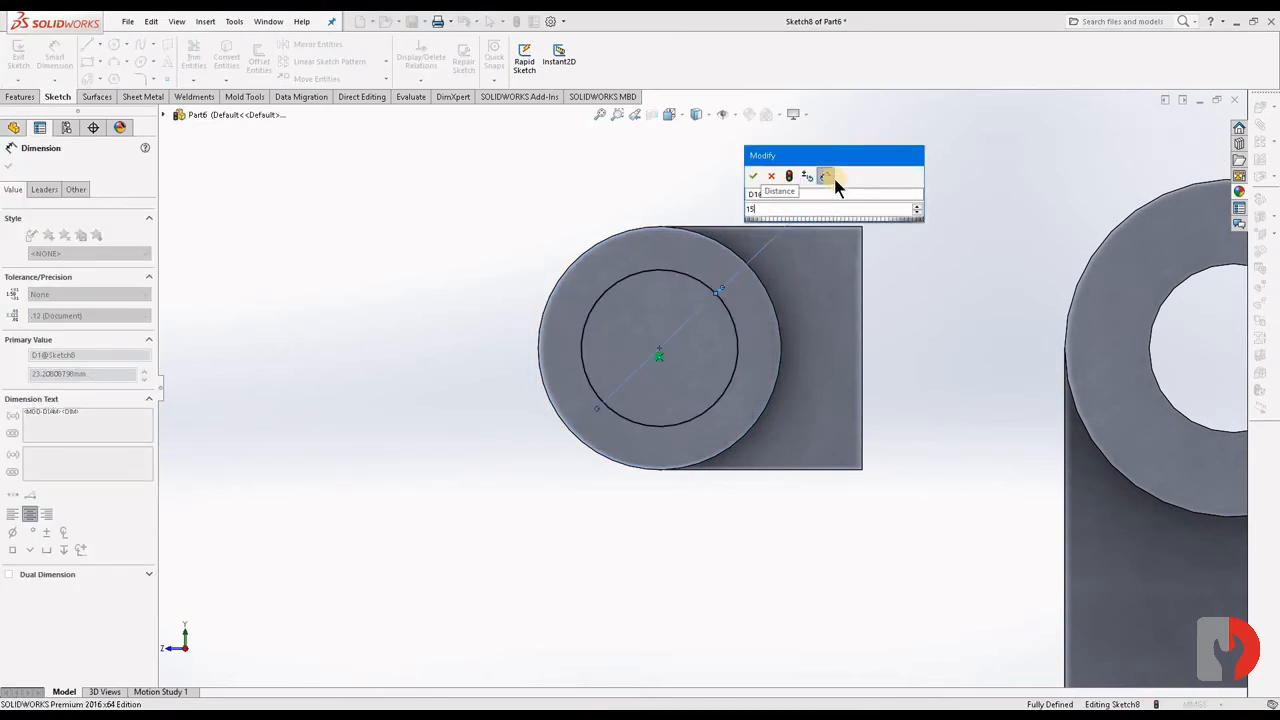
{"action": "key", "text": "Return"}
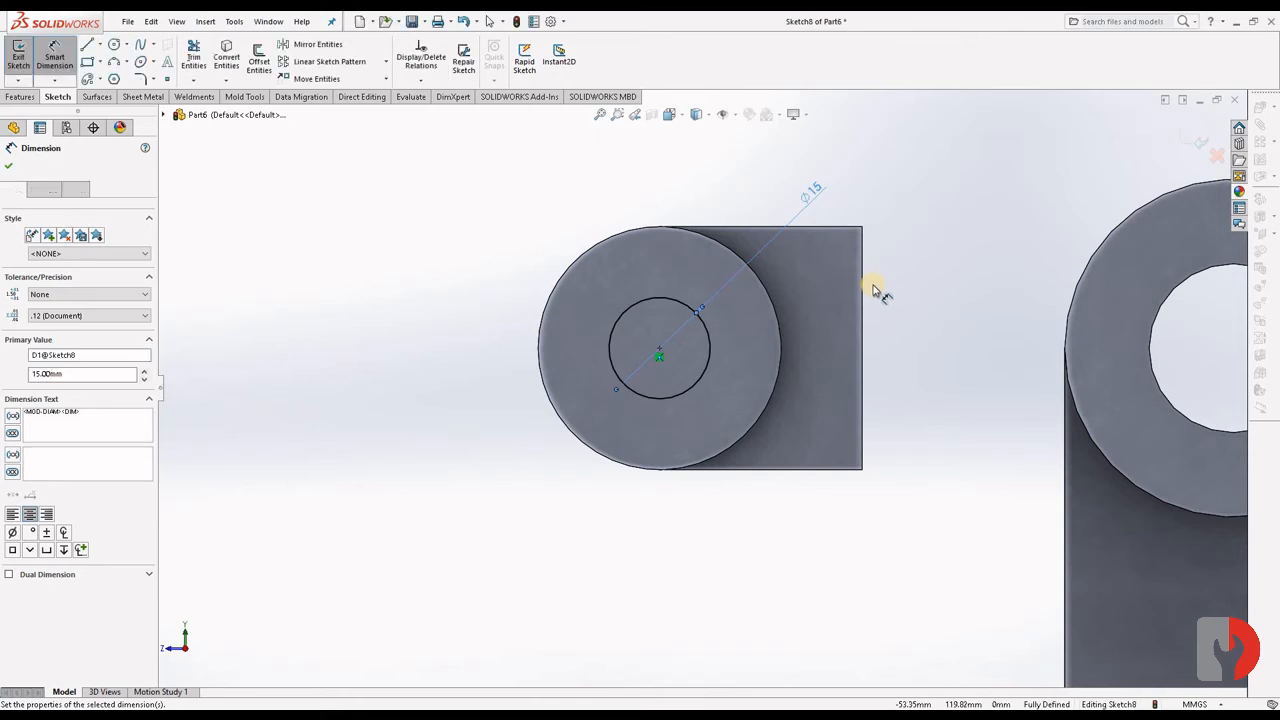
{"action": "left_click", "coordinate": [1193, 148]}
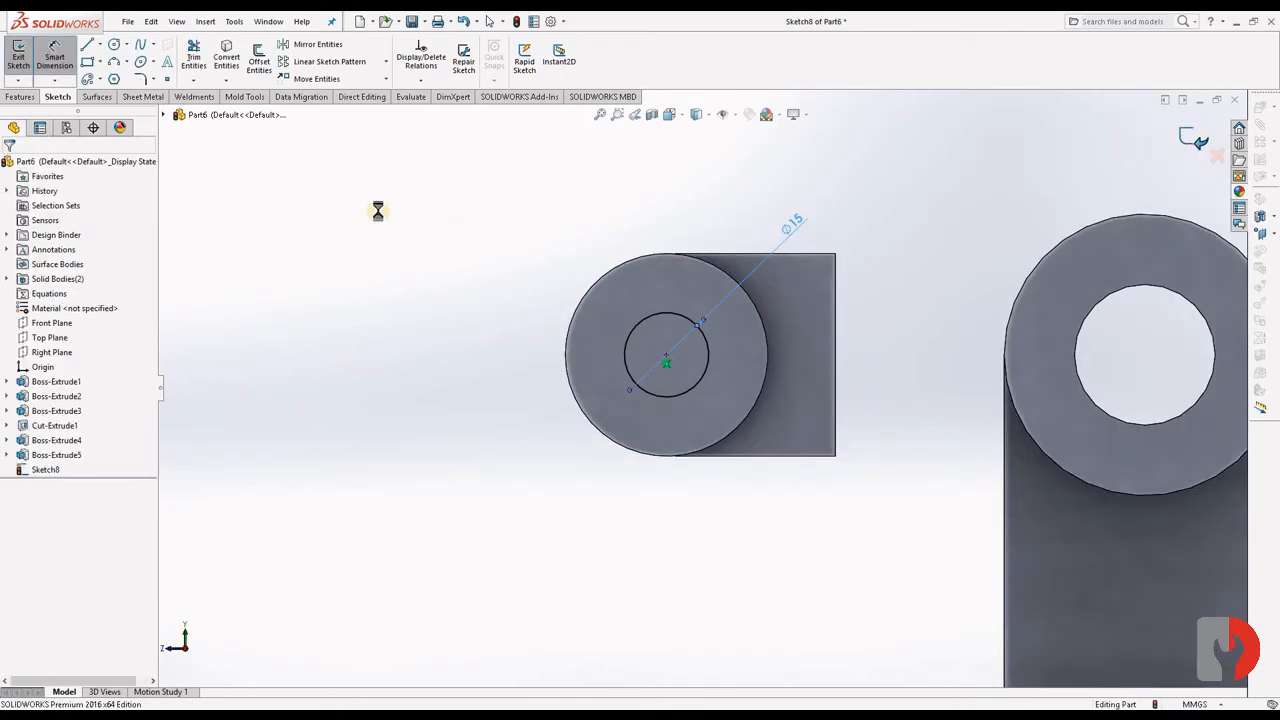
Step: Cut-extrude the 15 mm circle through the side cylinder with the Up To Next end condition
{"action": "left_click", "coordinate": [202, 55]}
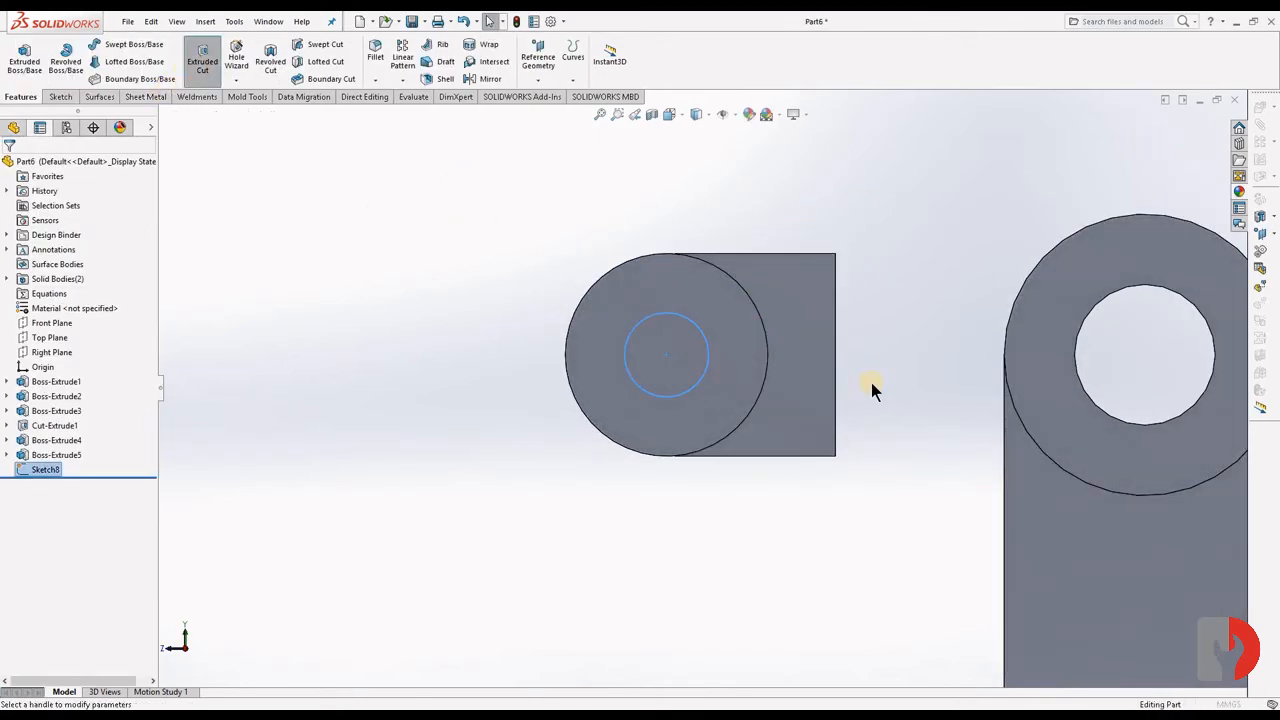
{"action": "middle_click_drag", "start_coordinate": [935, 372], "coordinate": [1048, 387]}
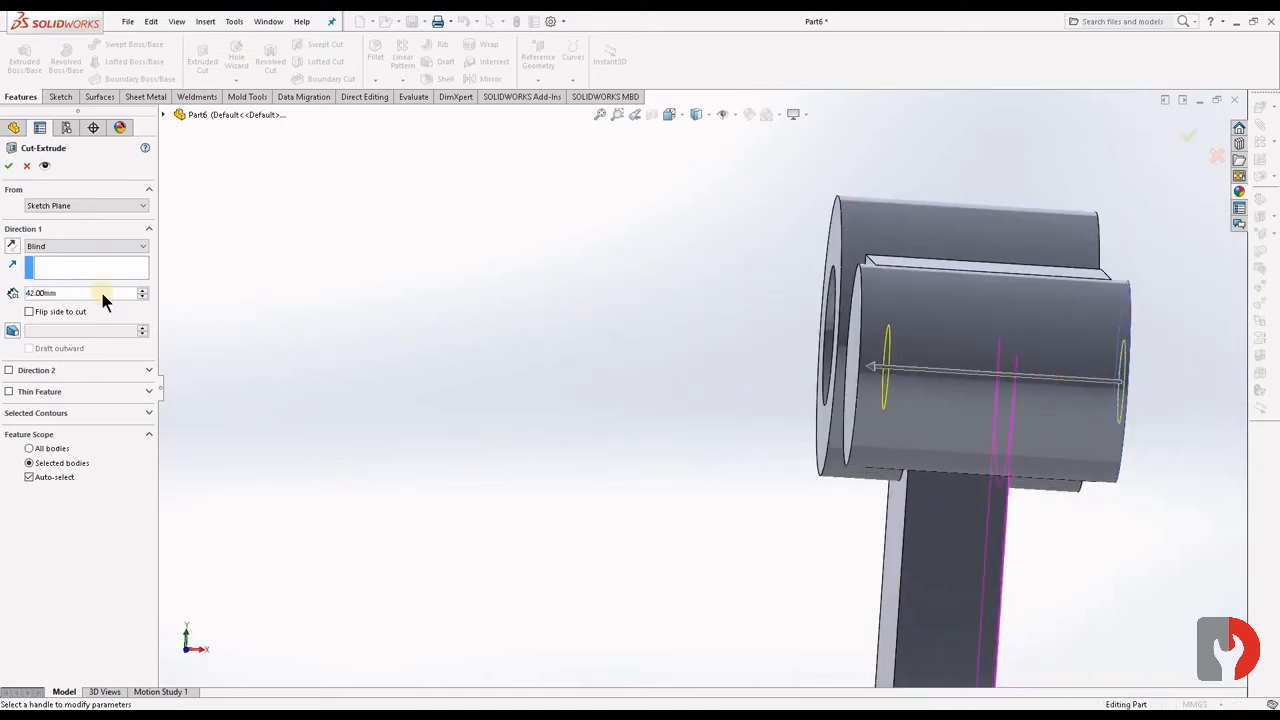
{"action": "left_click", "coordinate": [74, 248]}
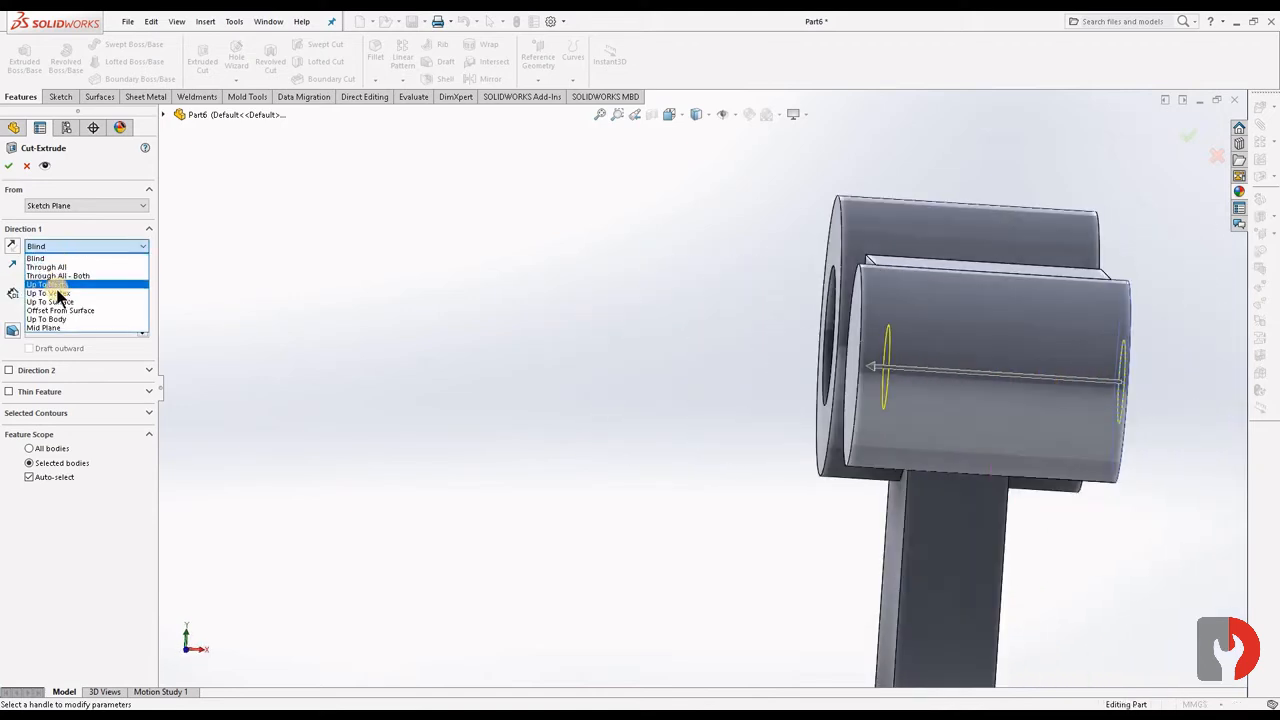
{"action": "left_click", "coordinate": [40, 284]}
{"action": "left_click", "coordinate": [9, 166]}
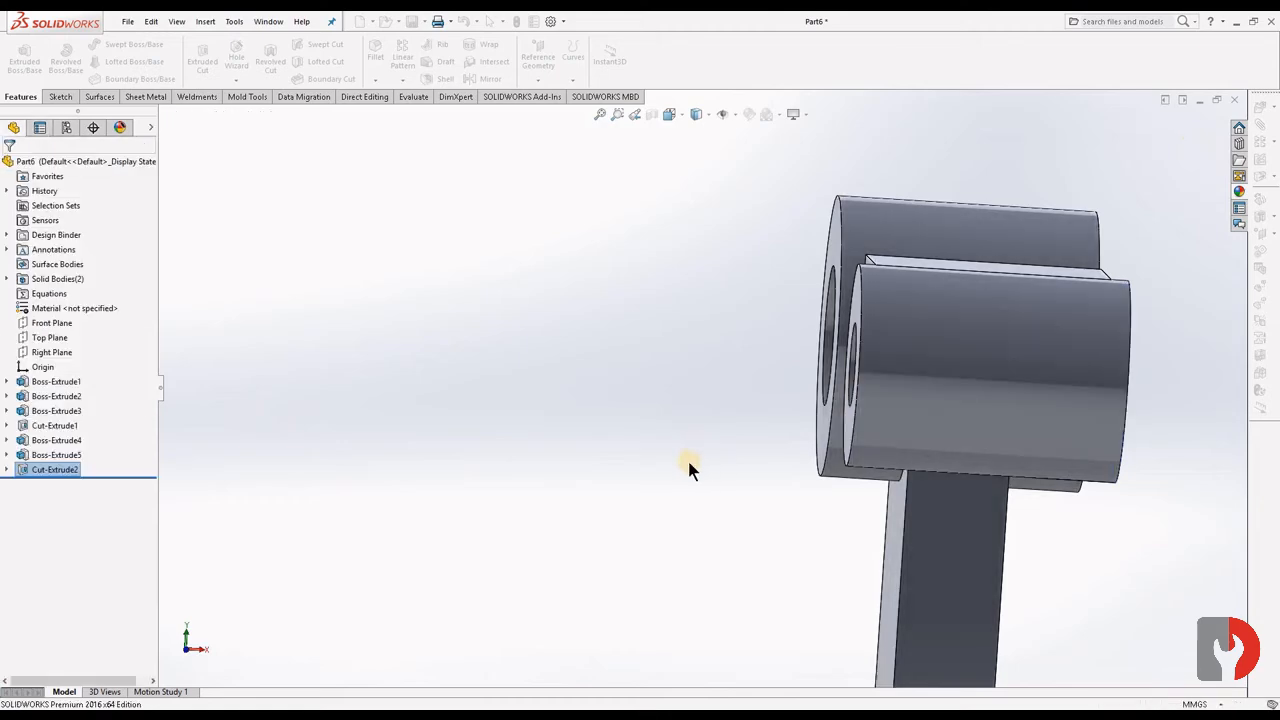
Step: Start a new sketch on the Right Plane, viewed straight on around the block and the upper boss
{"action": "middle_click_drag", "start_coordinate": [687, 457], "coordinate": [529, 458]}
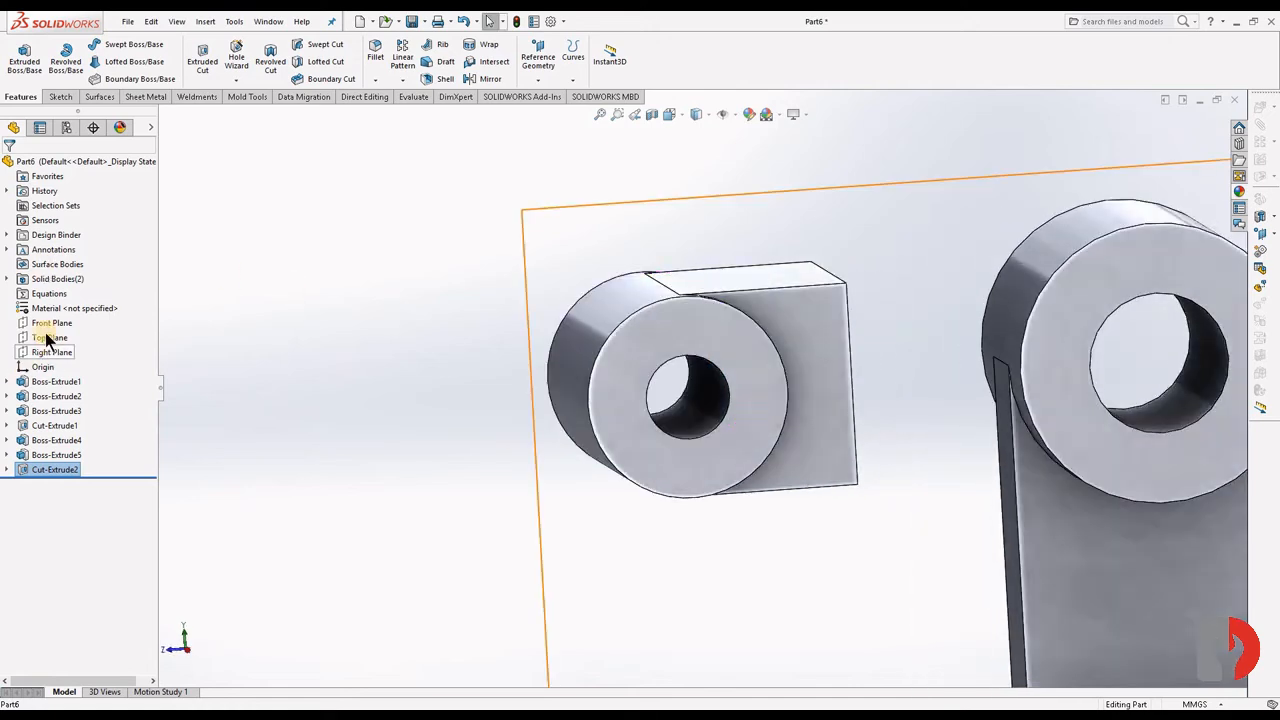
{"action": "left_click", "coordinate": [46, 352]}
{"action": "left_click", "coordinate": [58, 330]}
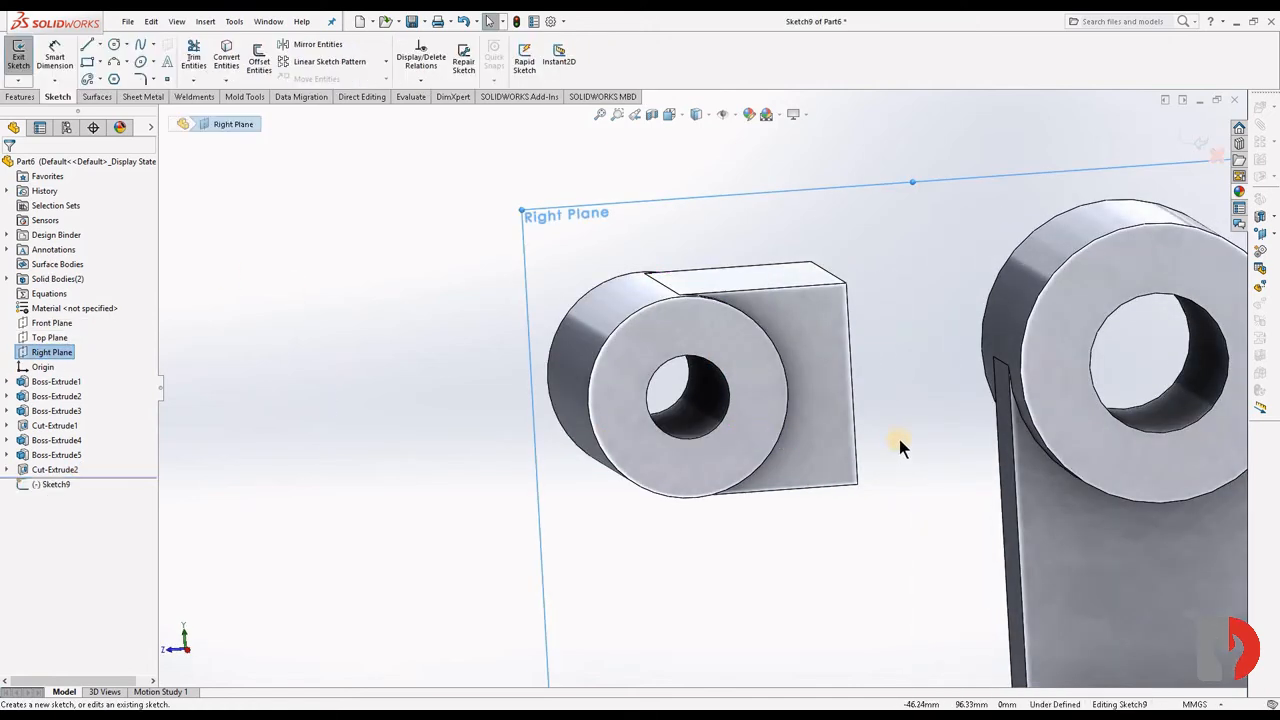
{"action": "key", "text": "space"}
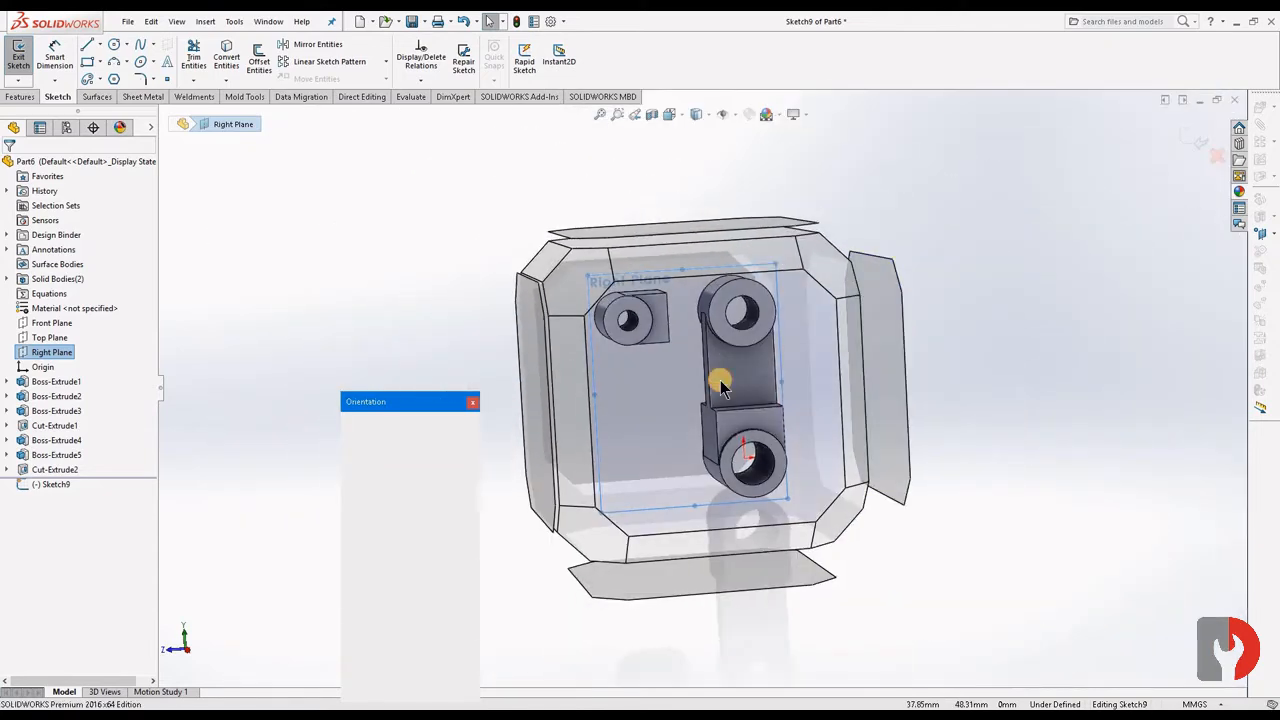
{"action": "key", "text": "Escape"}
{"action": "scroll", "coordinate": [714, 264], "scroll_direction": "up", "scroll_amount": 3}
{"action": "scroll", "coordinate": [709, 232], "scroll_direction": "down", "scroll_amount": 5}
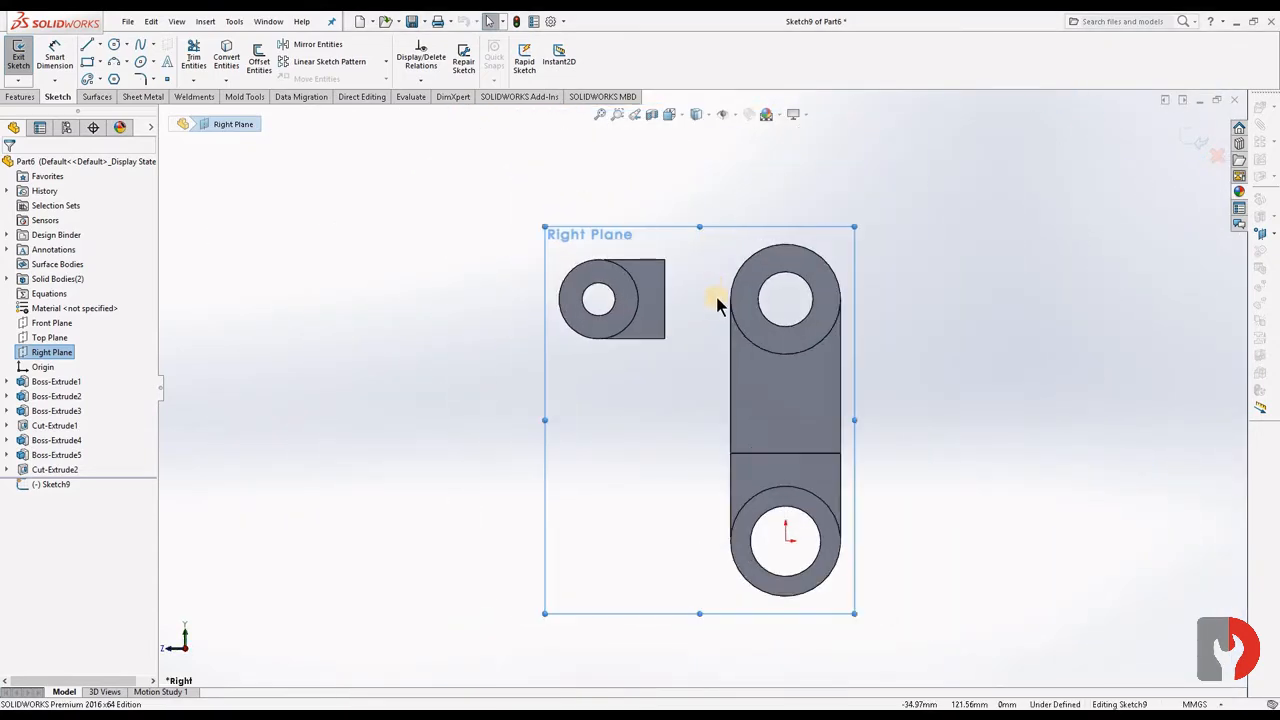
{"action": "scroll", "coordinate": [713, 349], "scroll_direction": "down", "scroll_amount": 2}
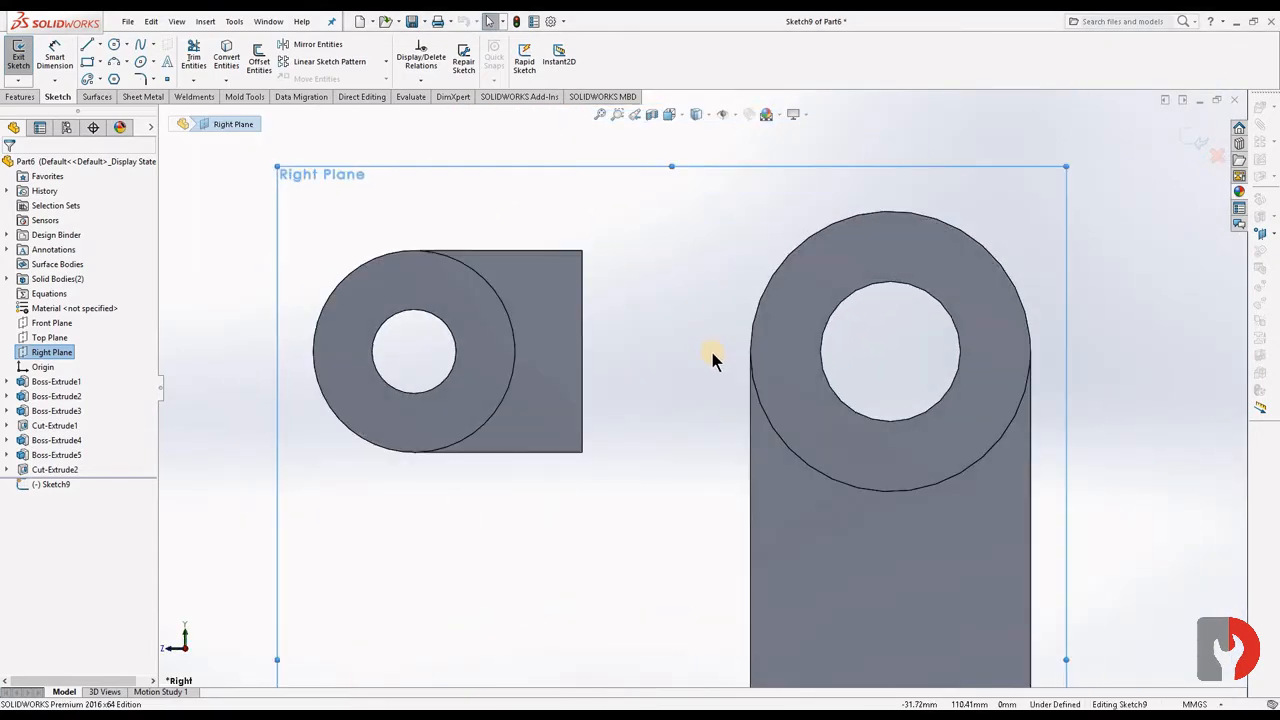
Step: Draw a horizontal line about 38 mm long from the block's upper corner to the upper boss's outer circle
{"action": "left_click", "coordinate": [85, 45]}
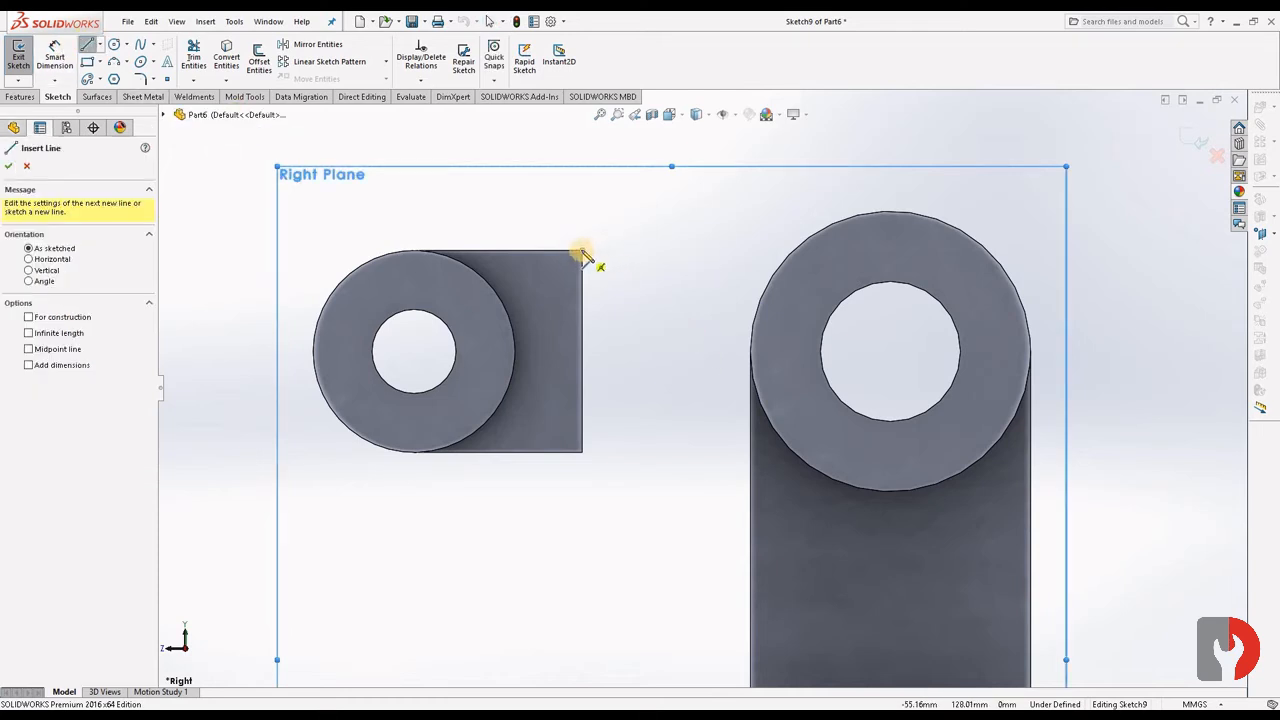
{"action": "left_click", "coordinate": [582, 251]}
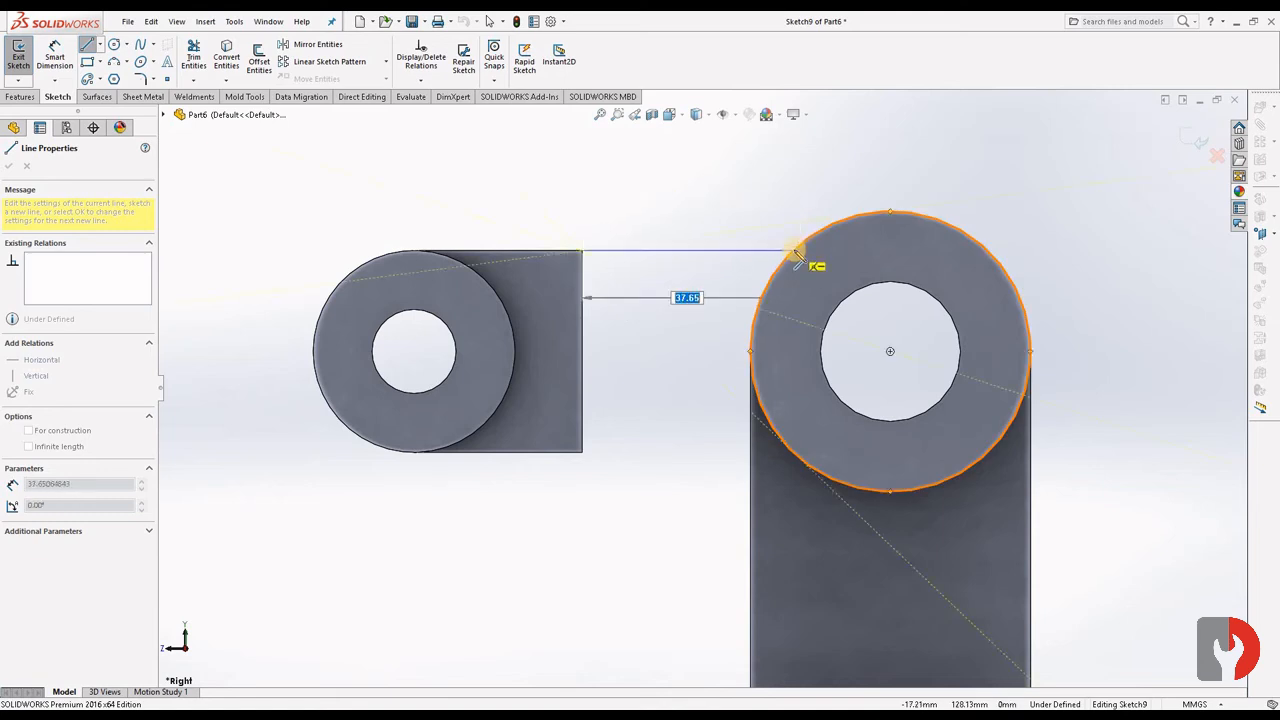
{"action": "left_click", "coordinate": [793, 251]}
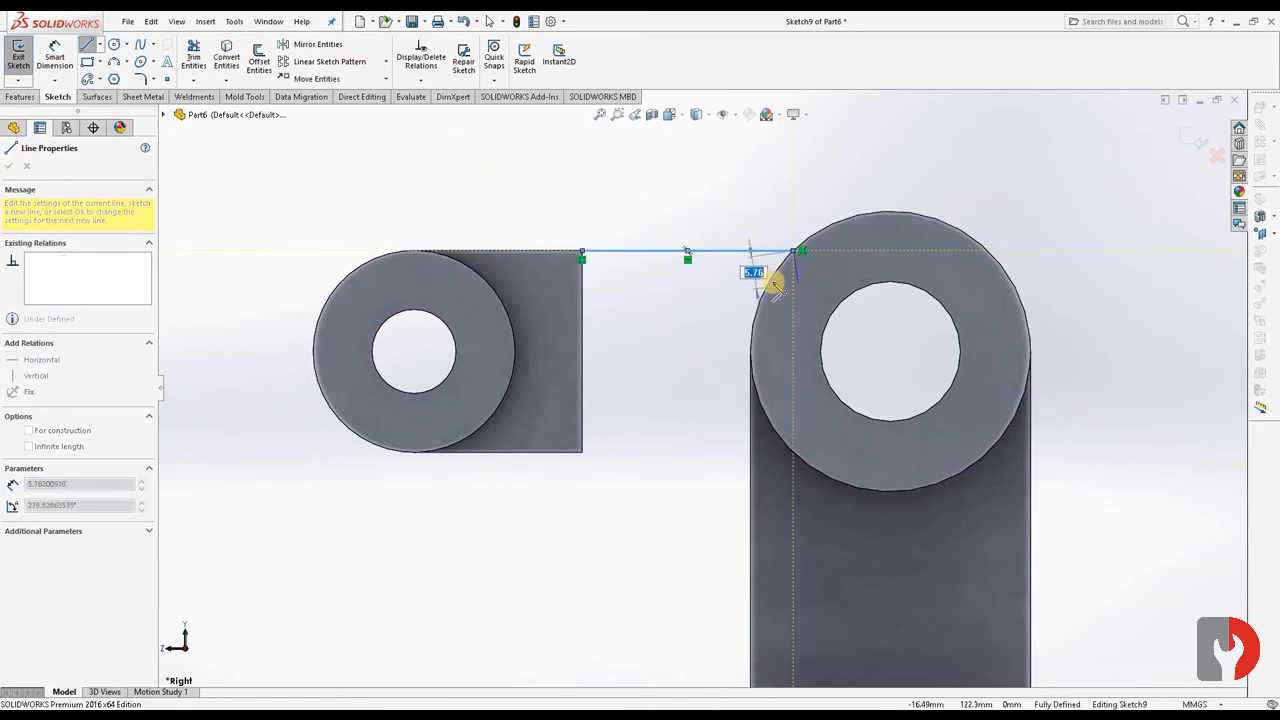
{"action": "key", "text": "Escape"}
{"action": "key", "text": "Escape"}
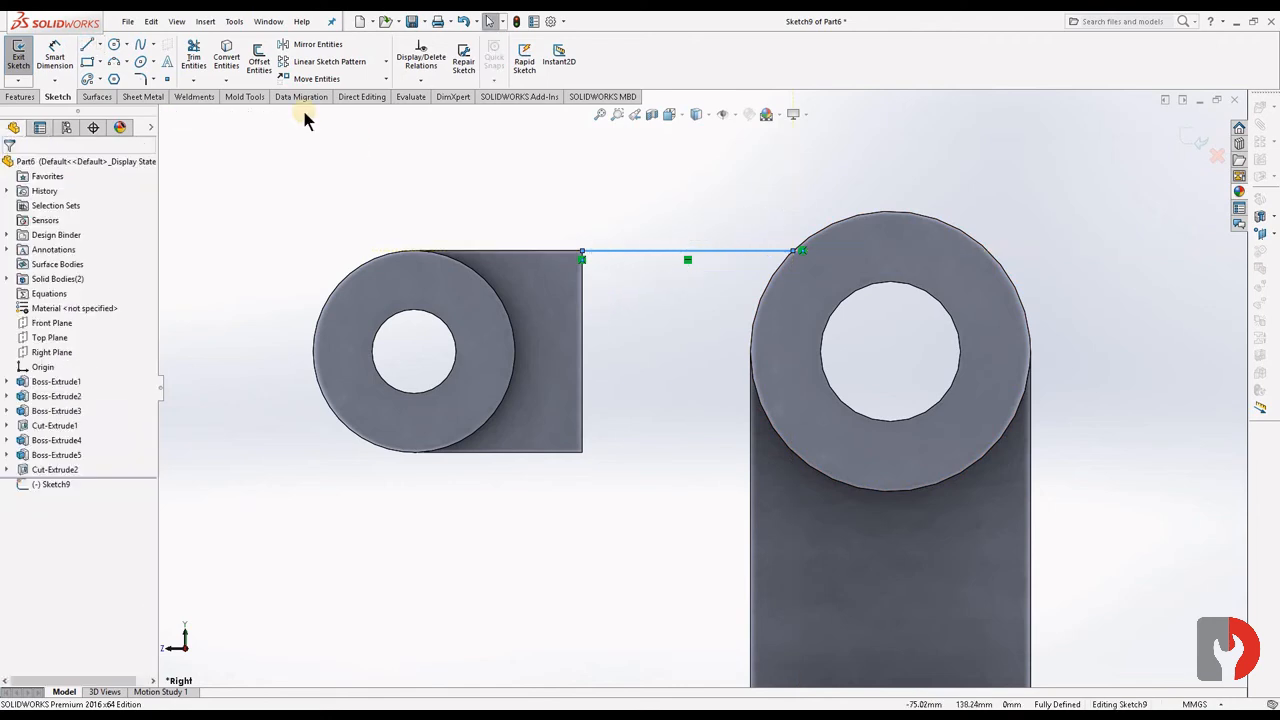
Step: Draw a 36 mm vertical line down the block's edge and a 30 mm horizontal line from its lower corner to the arm's edge
{"action": "key", "text": "l"}
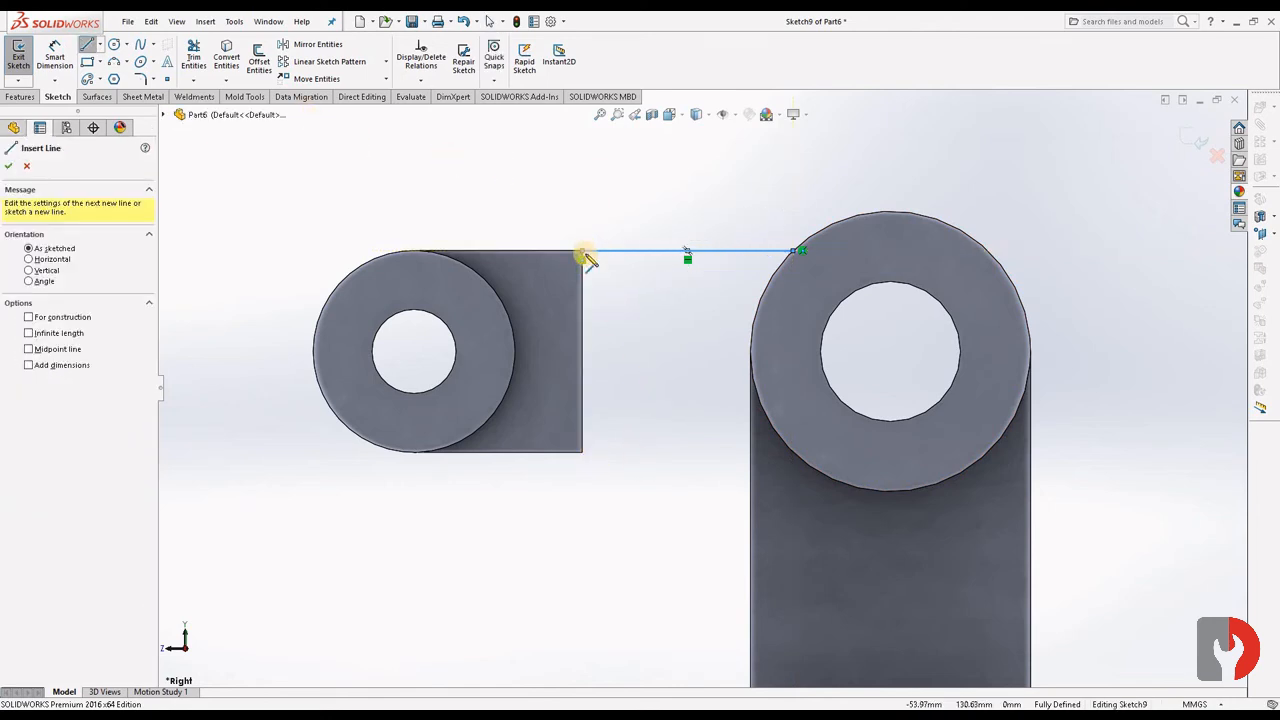
{"action": "left_click", "coordinate": [582, 251]}
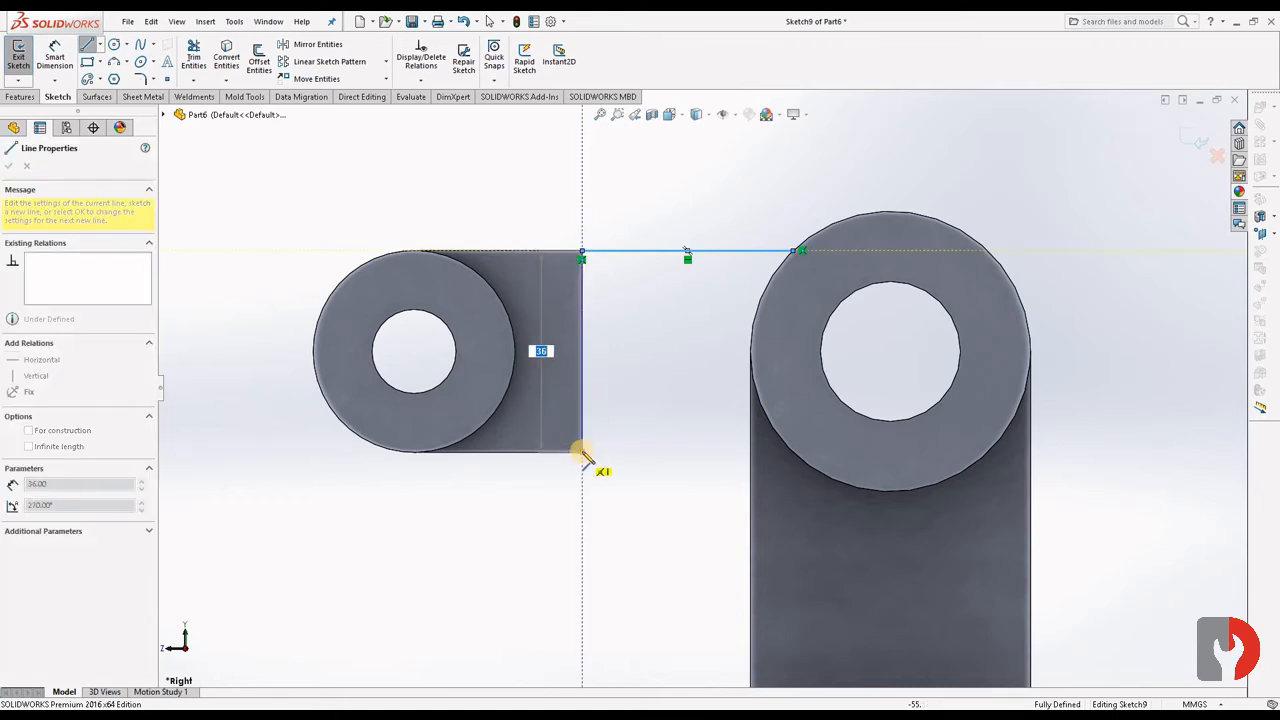
{"action": "left_click", "coordinate": [610, 448]}
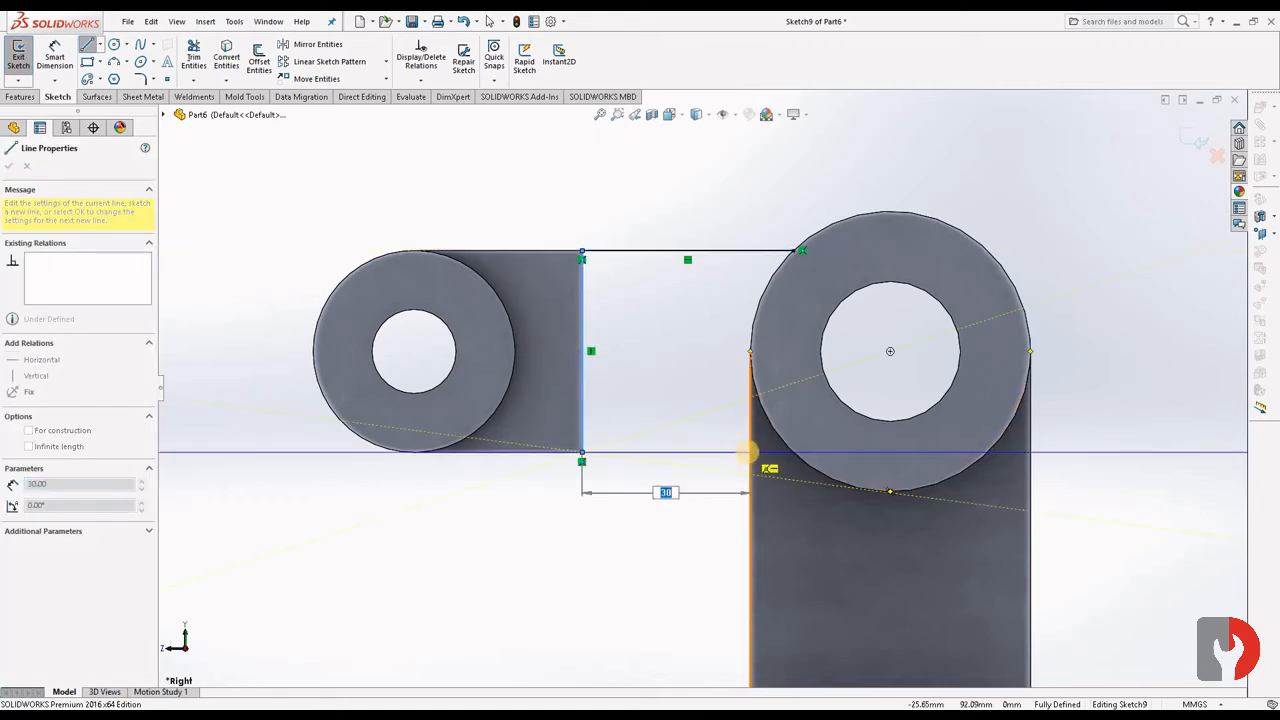
{"action": "double_click", "coordinate": [750, 453]}
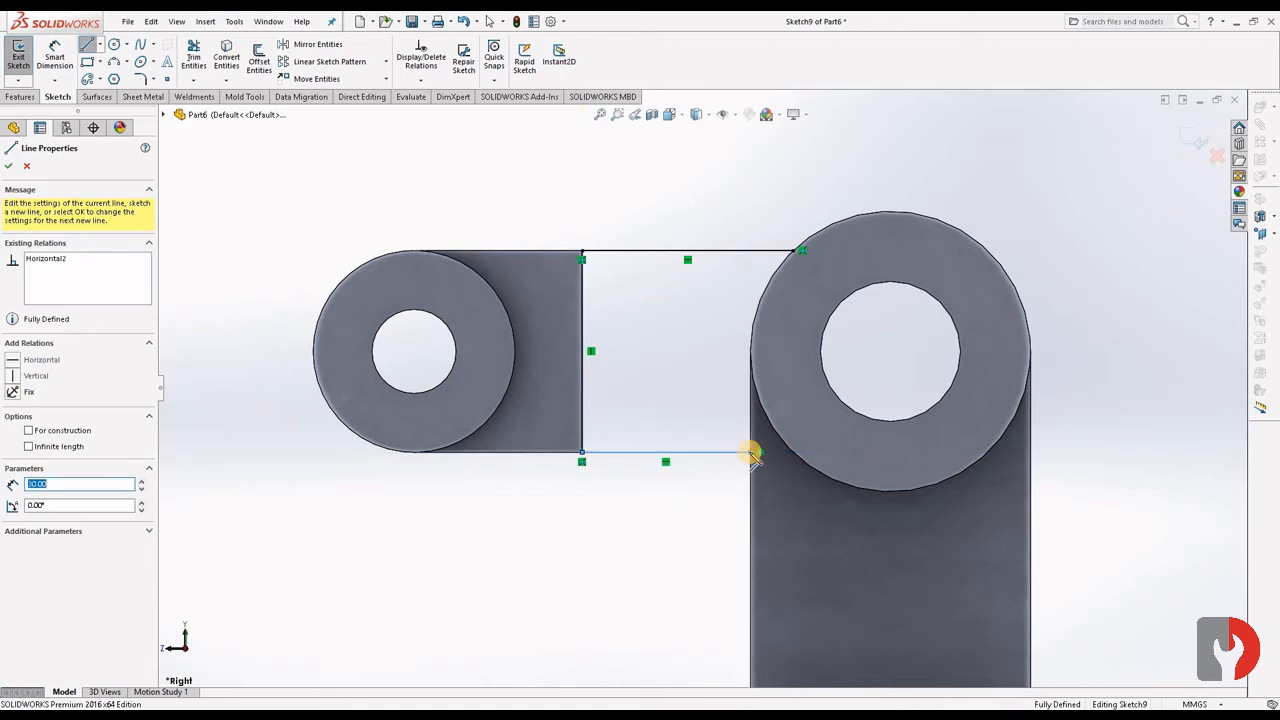
{"action": "key", "text": "Escape"}
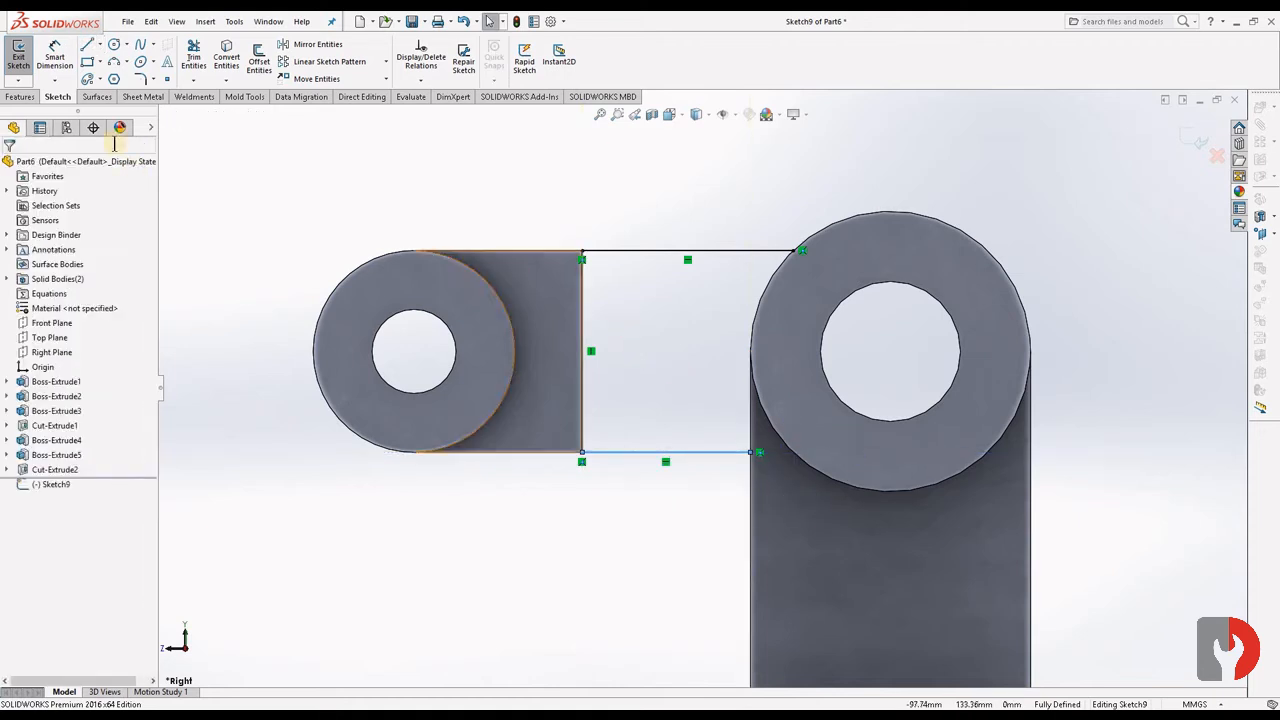
Step: Convert the upper boss's outer circle and the arm's adjacent vertical edge into sketch entities
{"action": "left_click", "coordinate": [760, 310]}
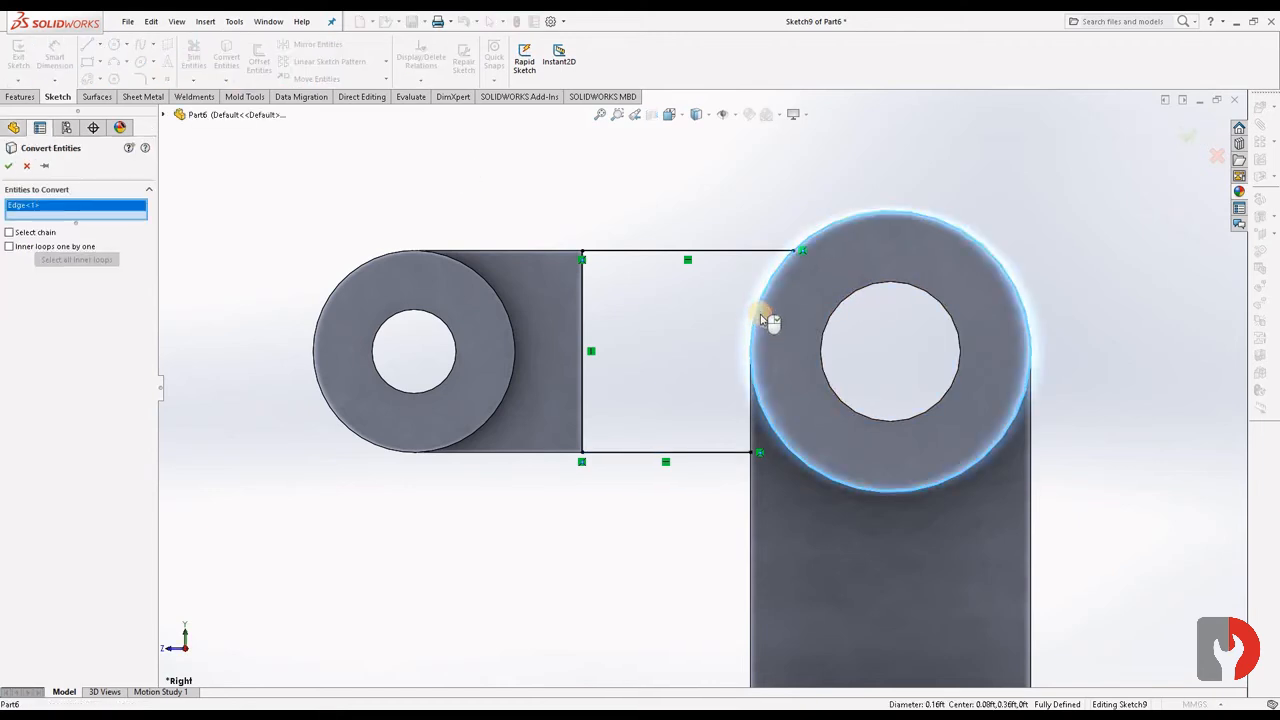
{"action": "left_click", "coordinate": [751, 430]}
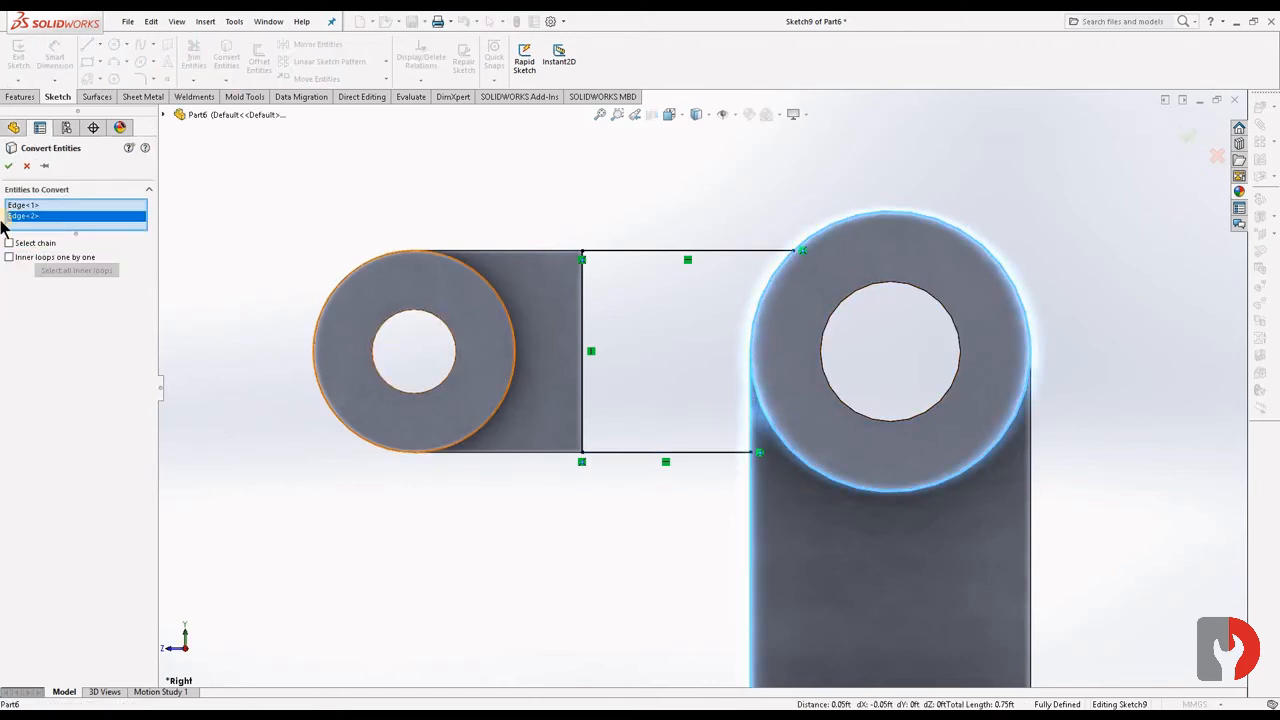
{"action": "left_click", "coordinate": [8, 165]}
Step: Trim the converted circle and arm edge to leave a closed connecting profile between the block and the upper boss
{"action": "scroll", "coordinate": [779, 364], "scroll_direction": "down", "scroll_amount": 3}
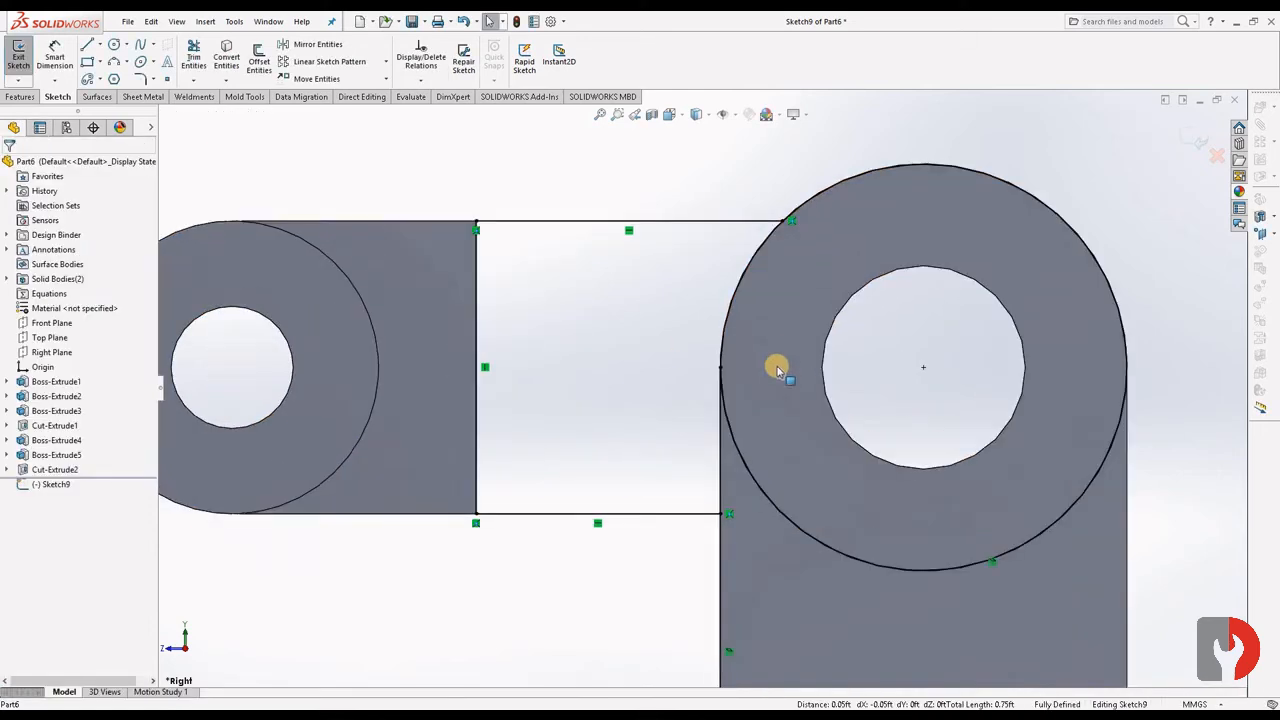
{"action": "scroll", "coordinate": [770, 362], "scroll_direction": "up", "scroll_amount": 2}
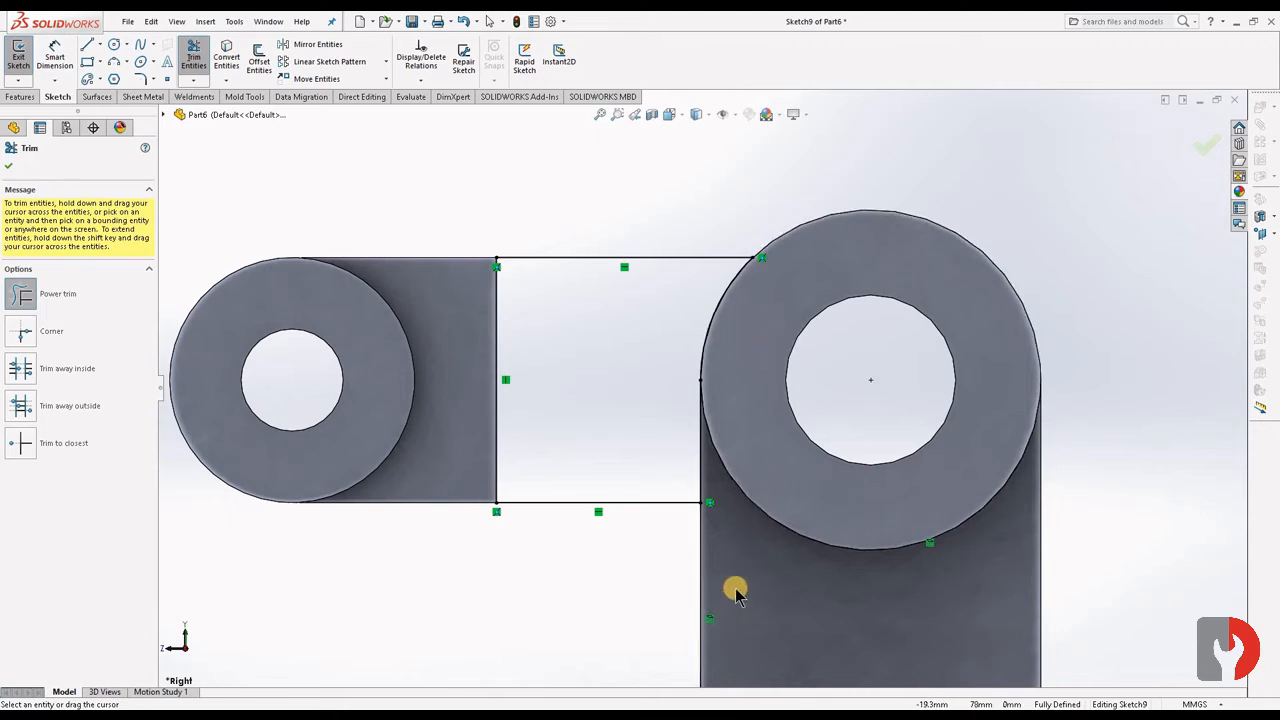
{"action": "key", "text": "f"}
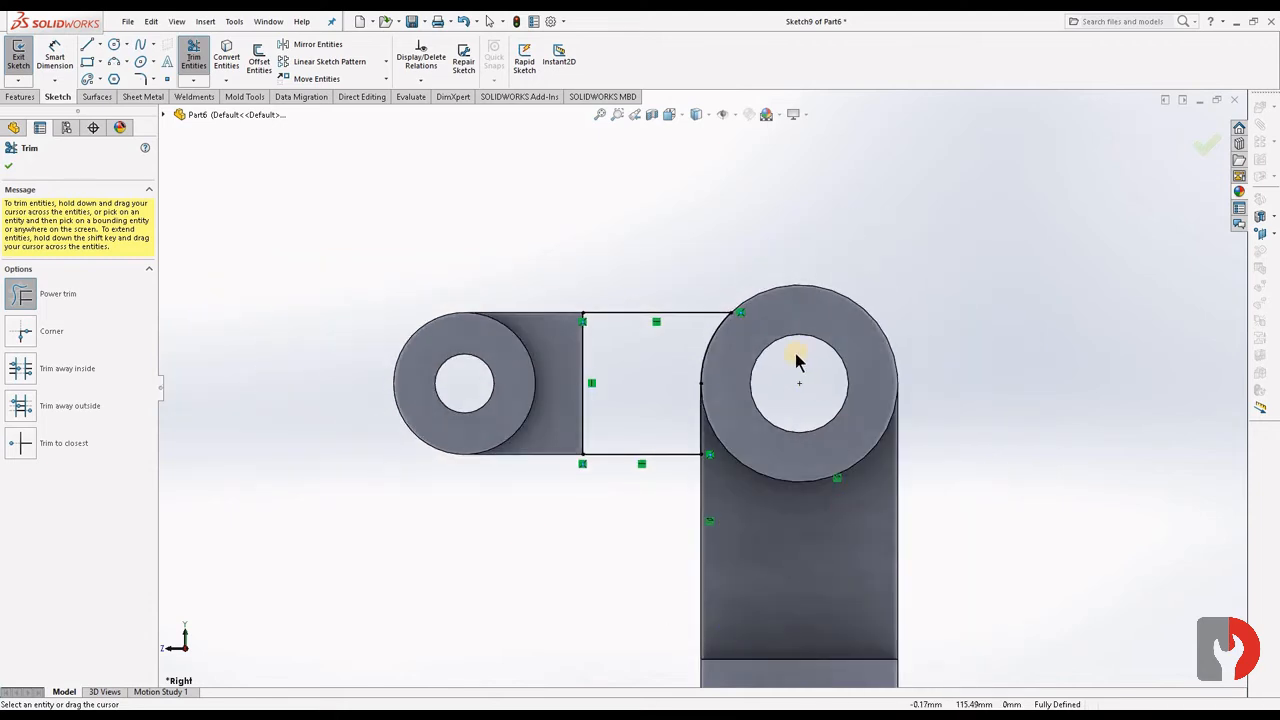
{"action": "scroll", "coordinate": [657, 309], "scroll_direction": "down", "scroll_amount": 5}
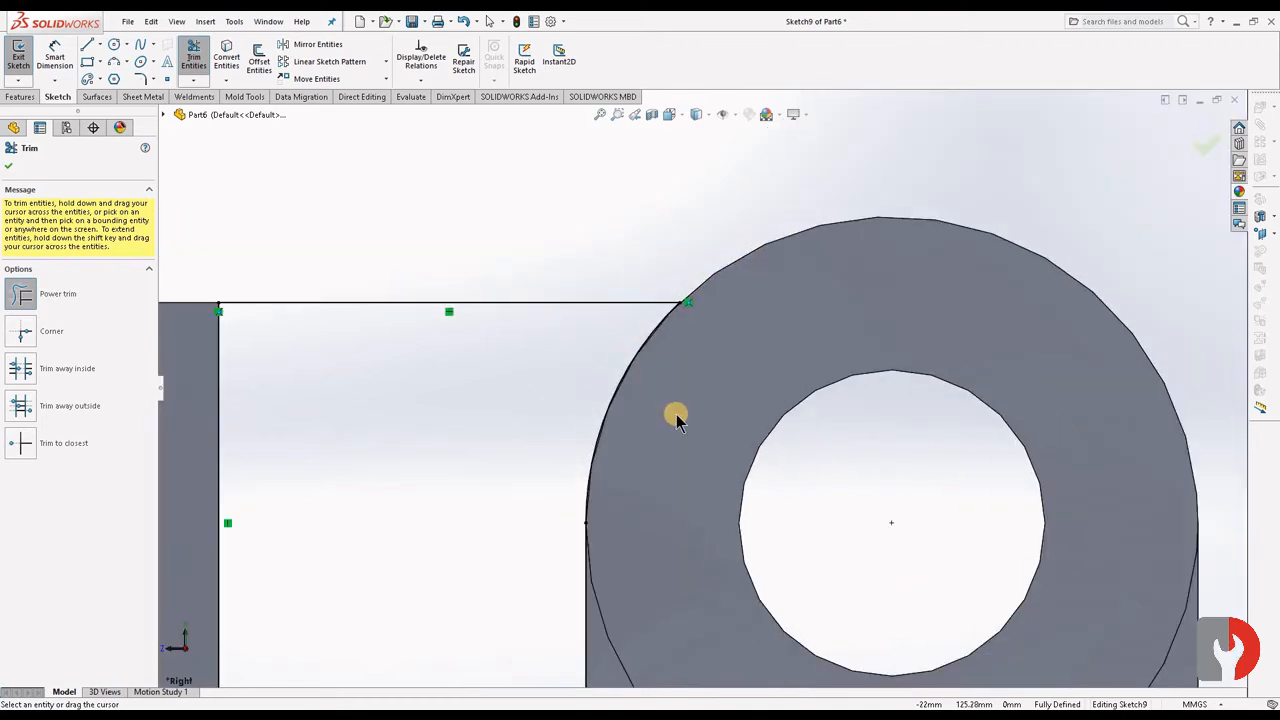
{"action": "scroll", "coordinate": [676, 418], "scroll_direction": "up", "scroll_amount": 5}
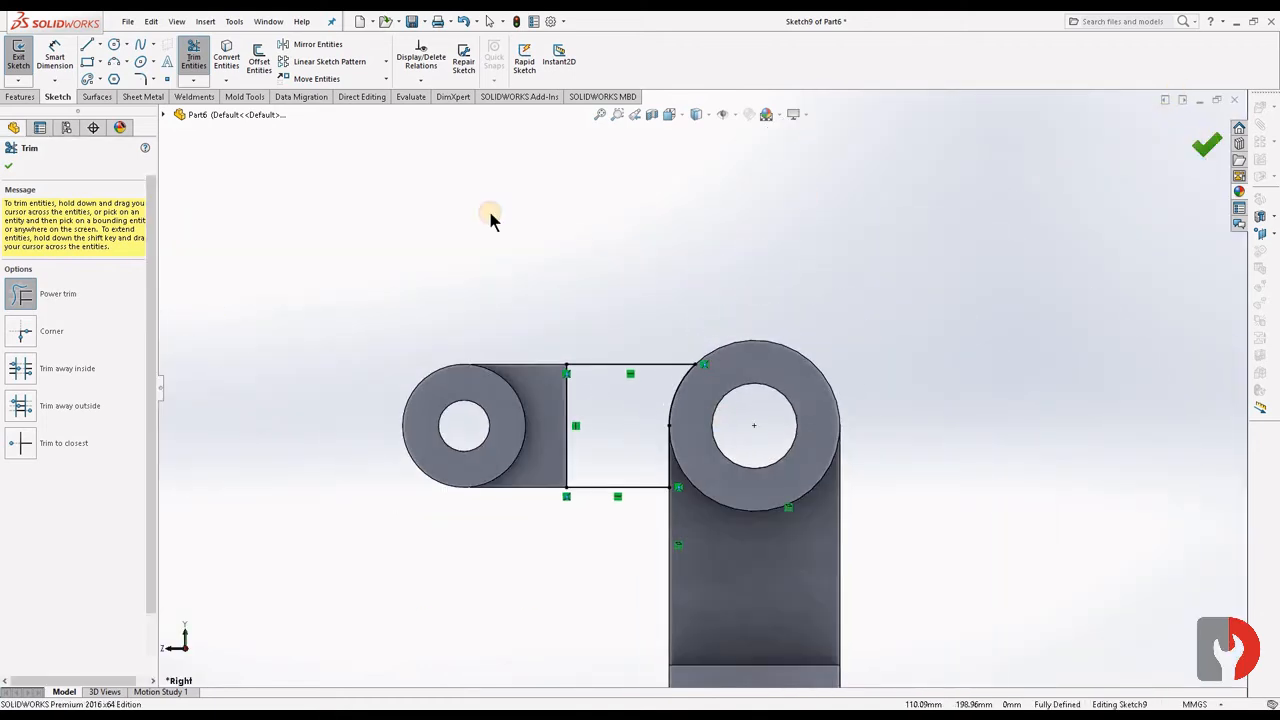
{"action": "key", "text": "Escape"}
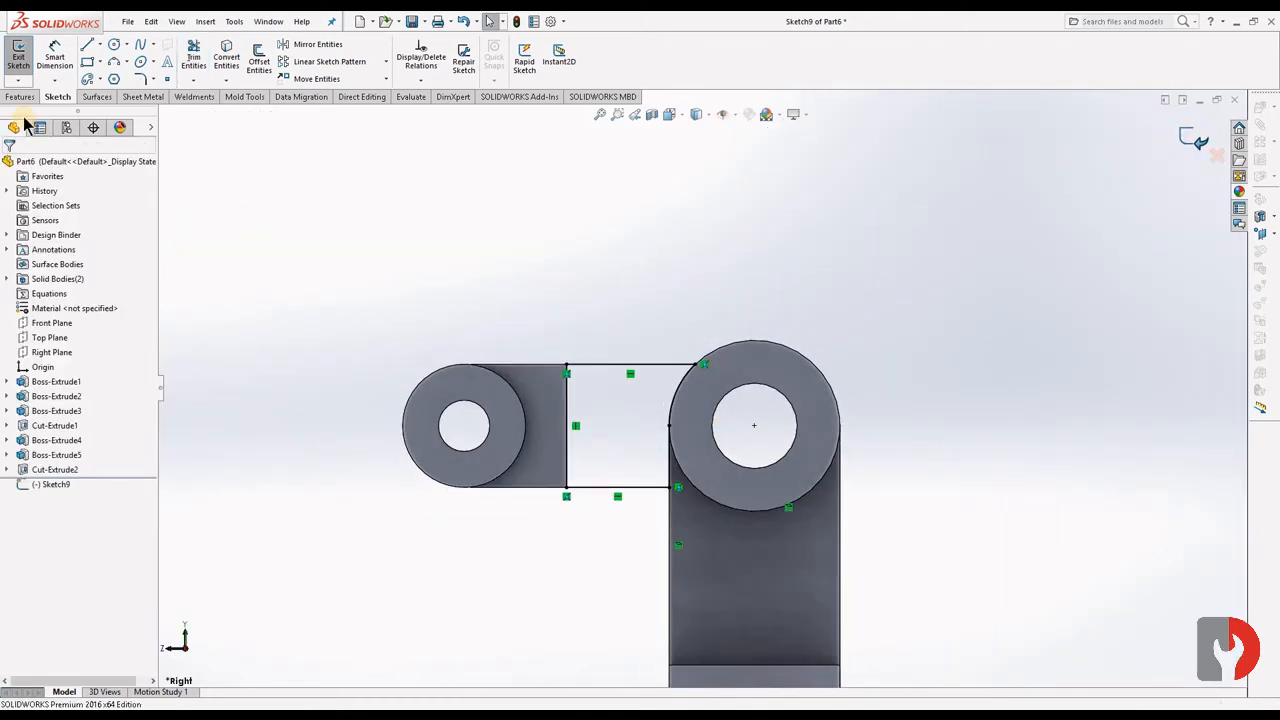
Step: Extrude the connecting profile 18 mm with the Mid Plane end condition, merged with the existing bodies
{"action": "left_click", "coordinate": [18, 55]}
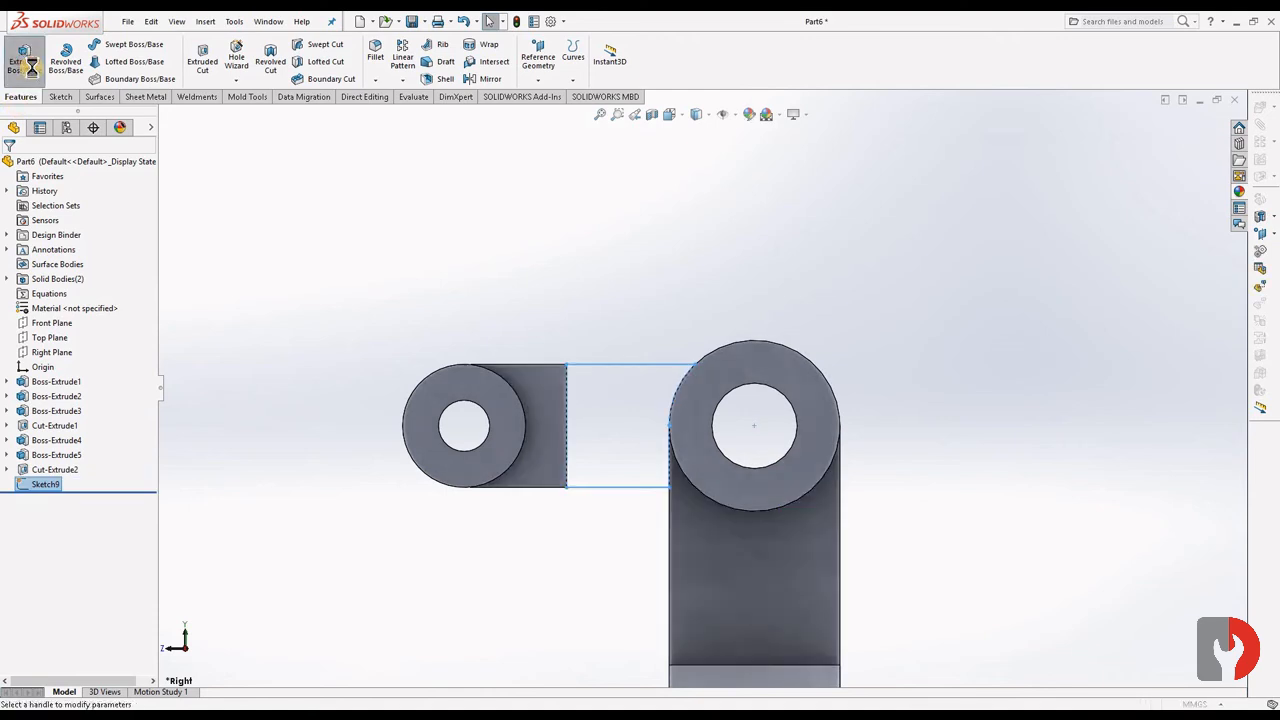
{"action": "left_click", "coordinate": [26, 60]}
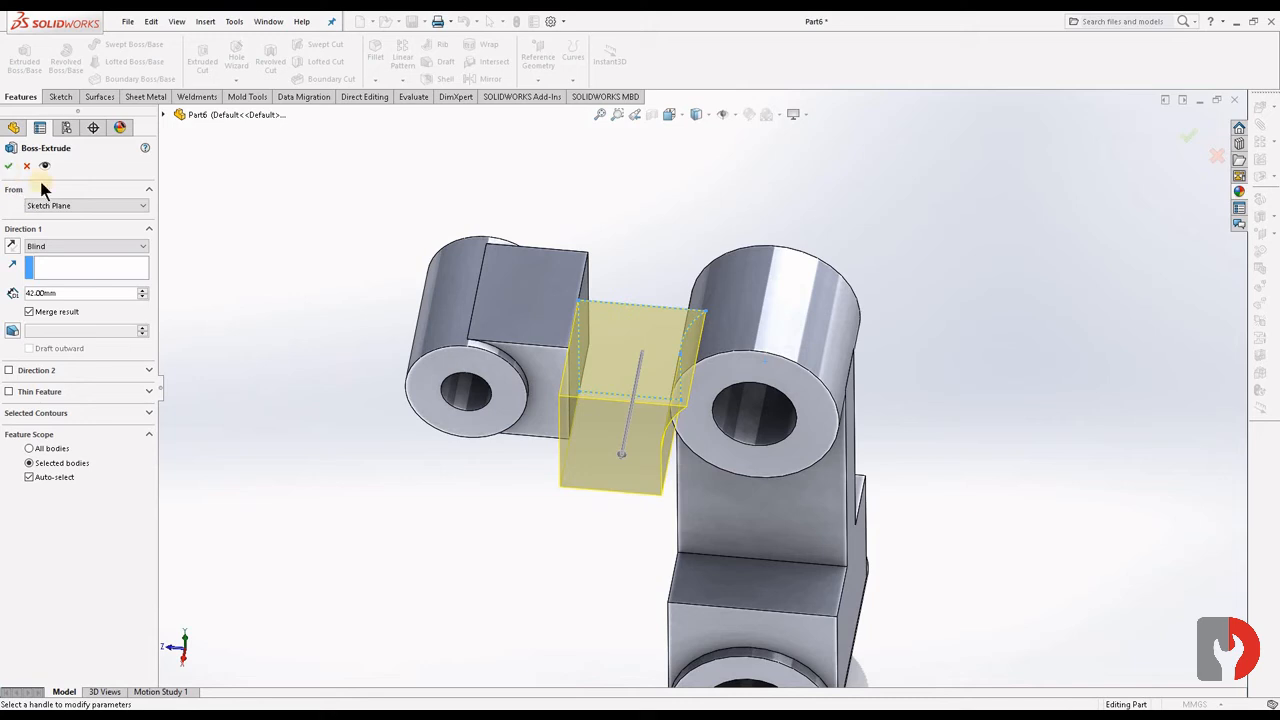
{"action": "left_click", "coordinate": [64, 245]}
{"action": "left_click", "coordinate": [52, 300]}
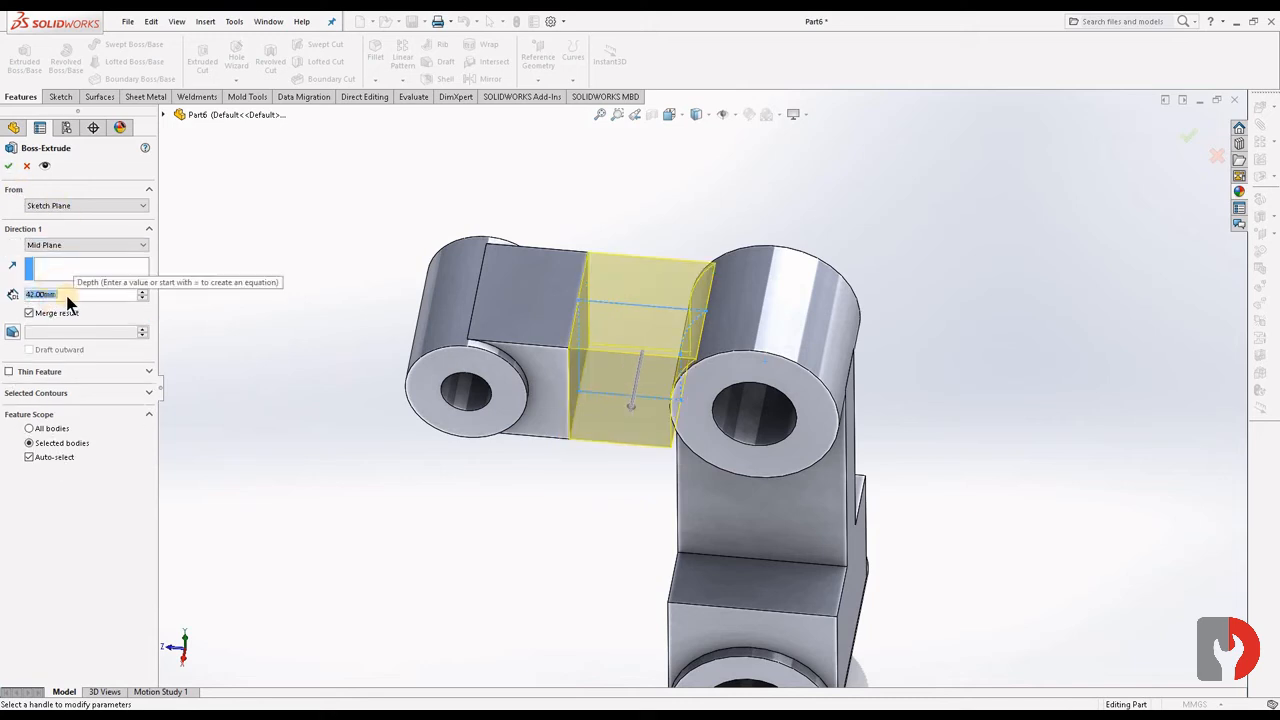
{"action": "left_click", "coordinate": [62, 293]}
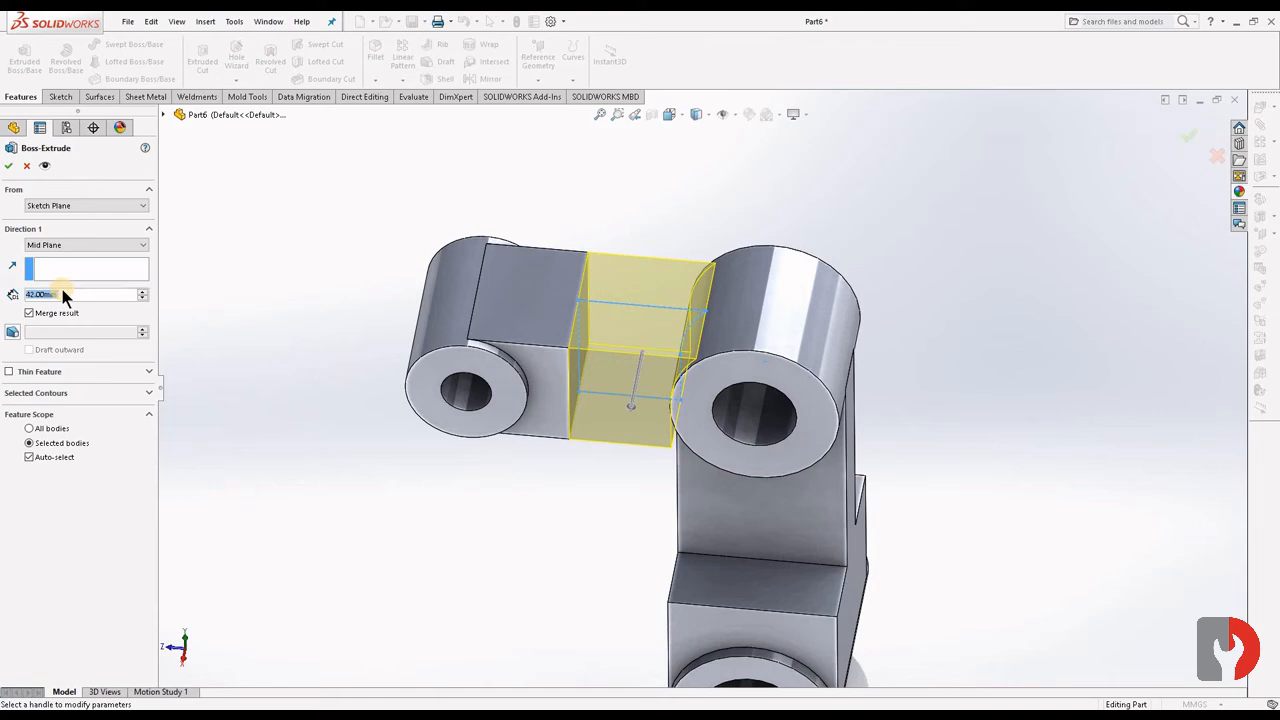
{"action": "type", "text": "18"}
{"action": "key", "text": "Return"}
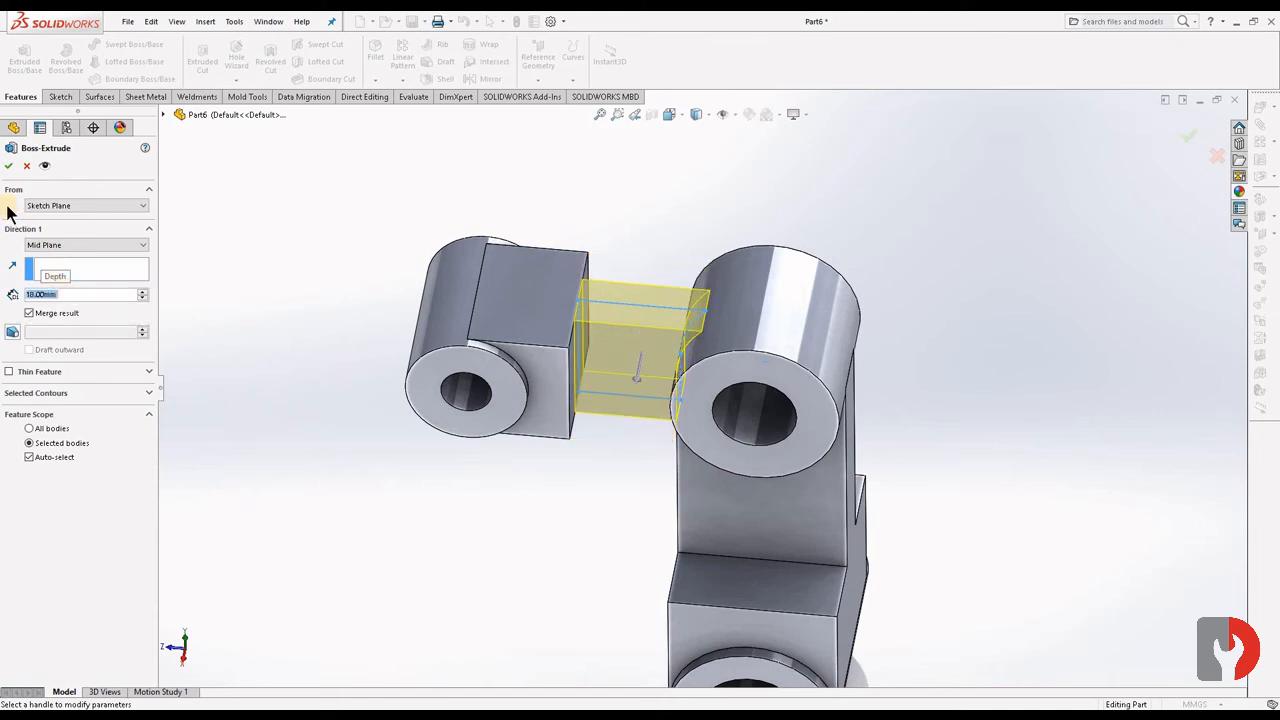
{"action": "left_click", "coordinate": [8, 165]}
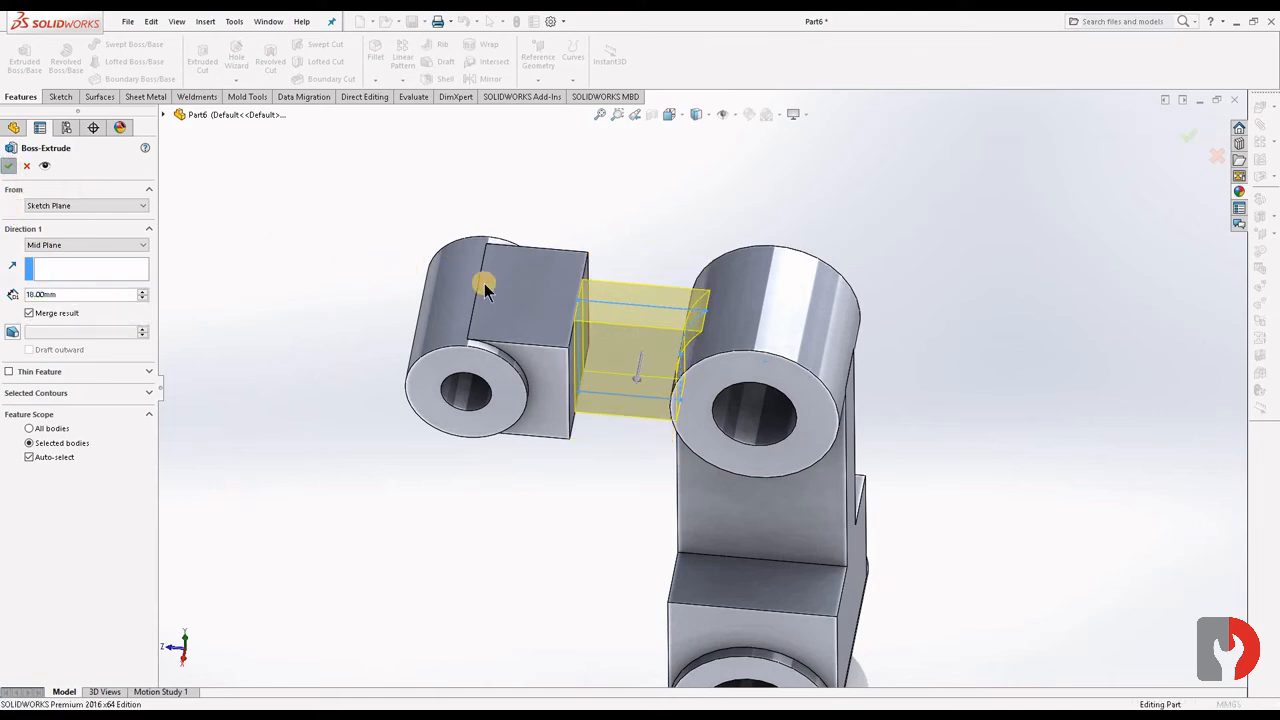
Step: Start a new sketch on the flat T-shaped face of the arm above the lower boss, viewed straight on
{"action": "mouse_move", "coordinate": [919, 230]}
{"action": "middle_mouse_down"}
{"action": "mouse_move", "coordinate": [923, 330]}
{"action": "mouse_move", "coordinate": [751, 306]}
{"action": "mouse_move", "coordinate": [691, 331]}
{"action": "mouse_move", "coordinate": [828, 308]}
{"action": "mouse_move", "coordinate": [917, 420]}
{"action": "mouse_move", "coordinate": [886, 434]}
{"action": "mouse_move", "coordinate": [806, 531]}
{"action": "mouse_move", "coordinate": [756, 532]}
{"action": "mouse_move", "coordinate": [903, 451]}
{"action": "mouse_move", "coordinate": [806, 514]}
{"action": "mouse_move", "coordinate": [808, 495]}
{"action": "mouse_move", "coordinate": [731, 434]}
{"action": "mouse_move", "coordinate": [757, 351]}
{"action": "mouse_move", "coordinate": [830, 415]}
{"action": "mouse_move", "coordinate": [840, 457]}
{"action": "mouse_move", "coordinate": [776, 498]}
{"action": "mouse_move", "coordinate": [737, 466]}
{"action": "middle_mouse_up"}
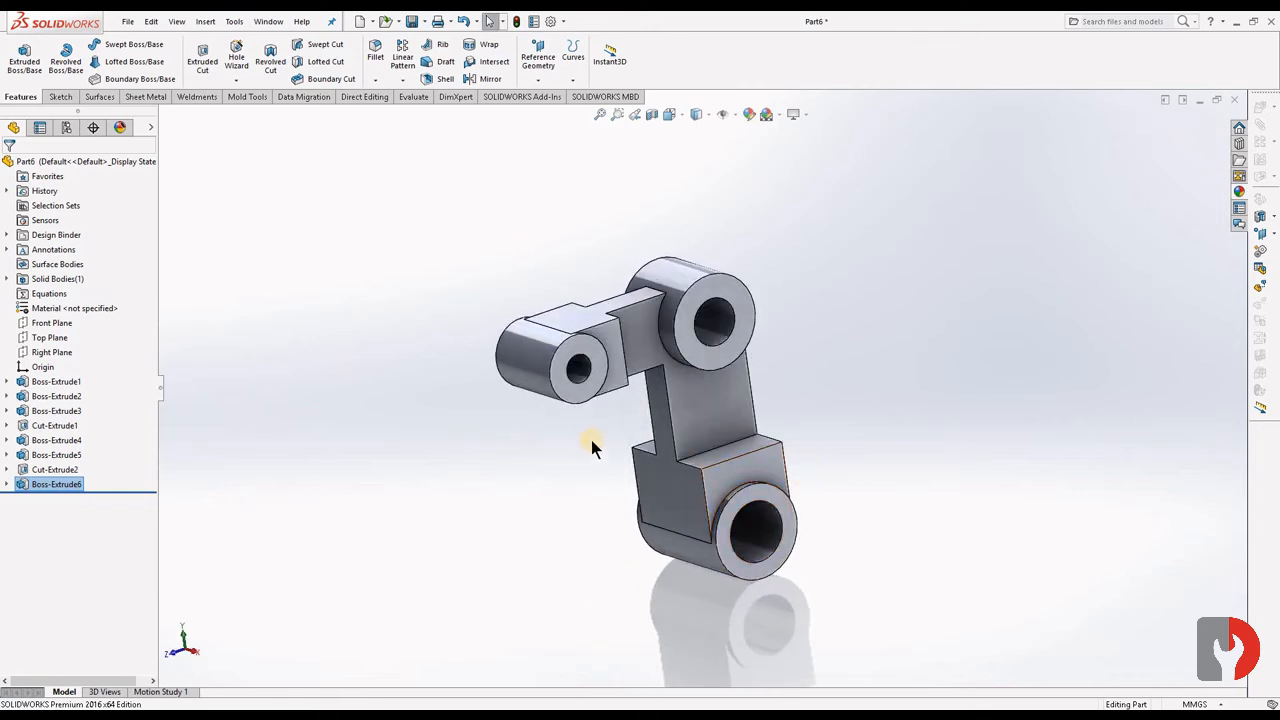
{"action": "middle_click_drag", "start_coordinate": [591, 447], "coordinate": [689, 466]}
{"action": "scroll", "coordinate": [760, 451], "scroll_direction": "down", "scroll_amount": 5}
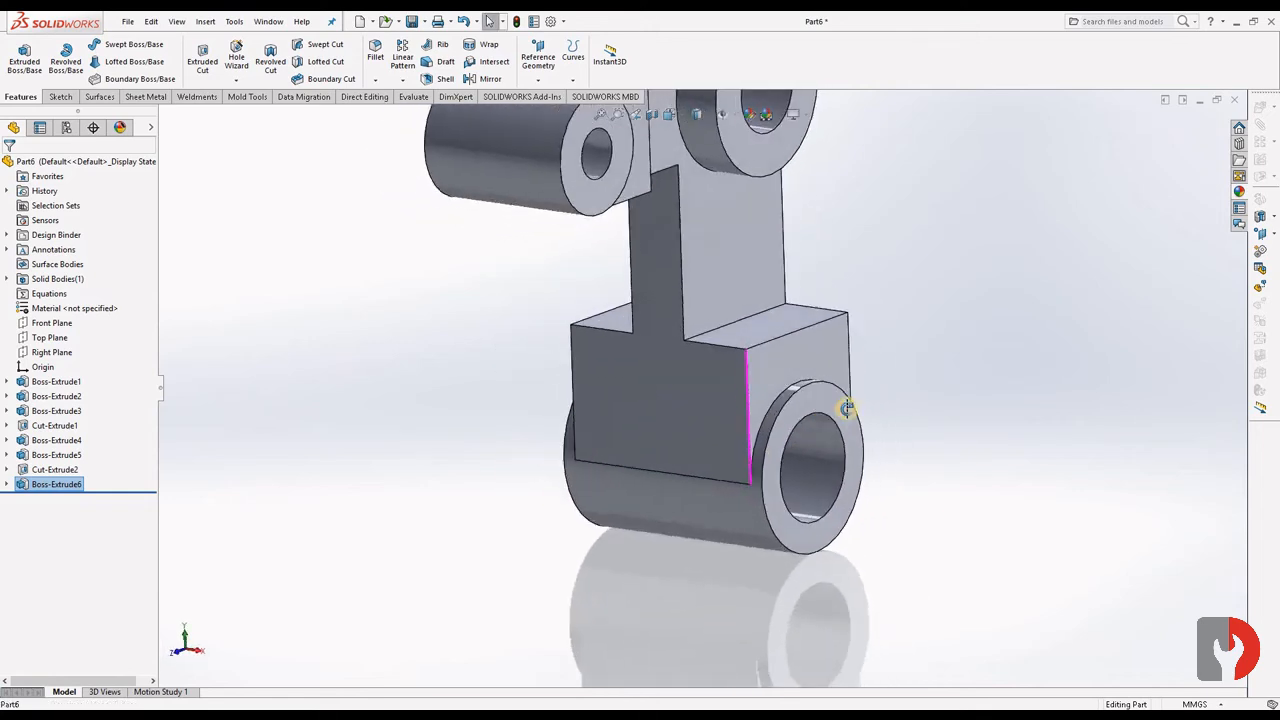
{"action": "middle_click_drag", "start_coordinate": [847, 407], "coordinate": [657, 449]}
{"action": "left_click", "coordinate": [654, 449]}
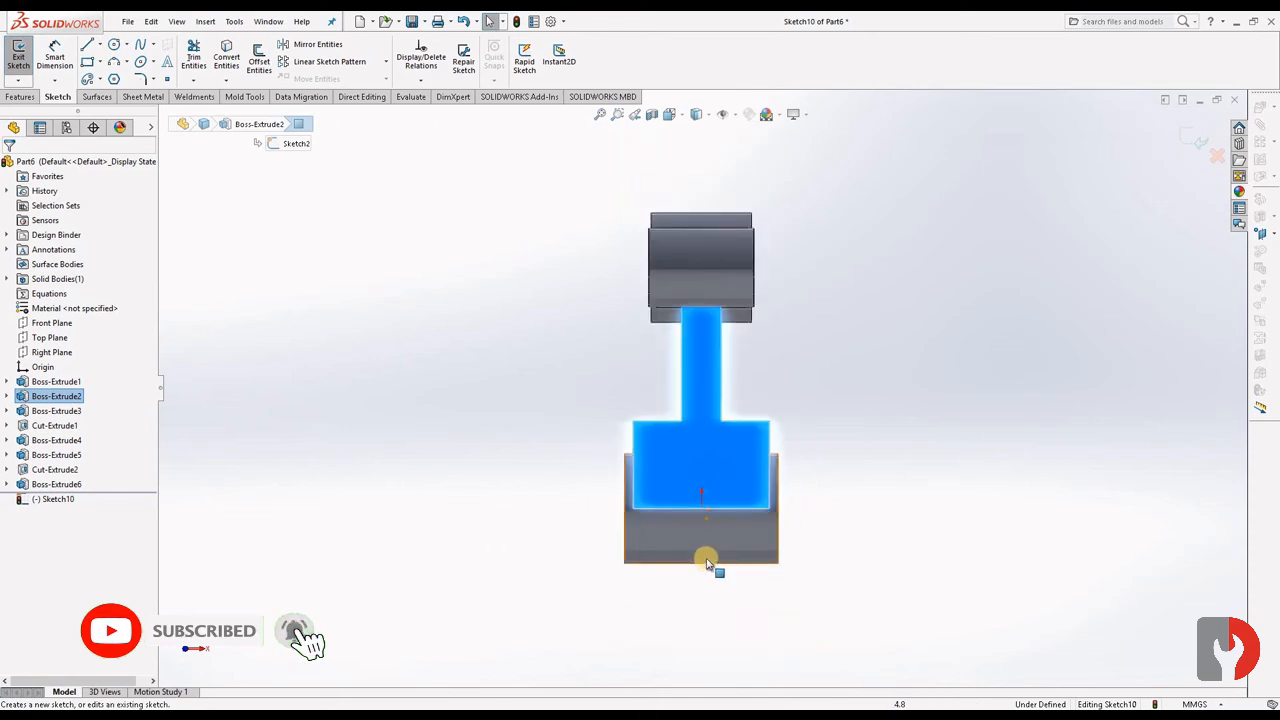
Step: Draw a rectangle about 43 mm tall from the arm's face to the lower boss's bottom edge and set its width to 34 mm
{"action": "left_click", "coordinate": [88, 61]}
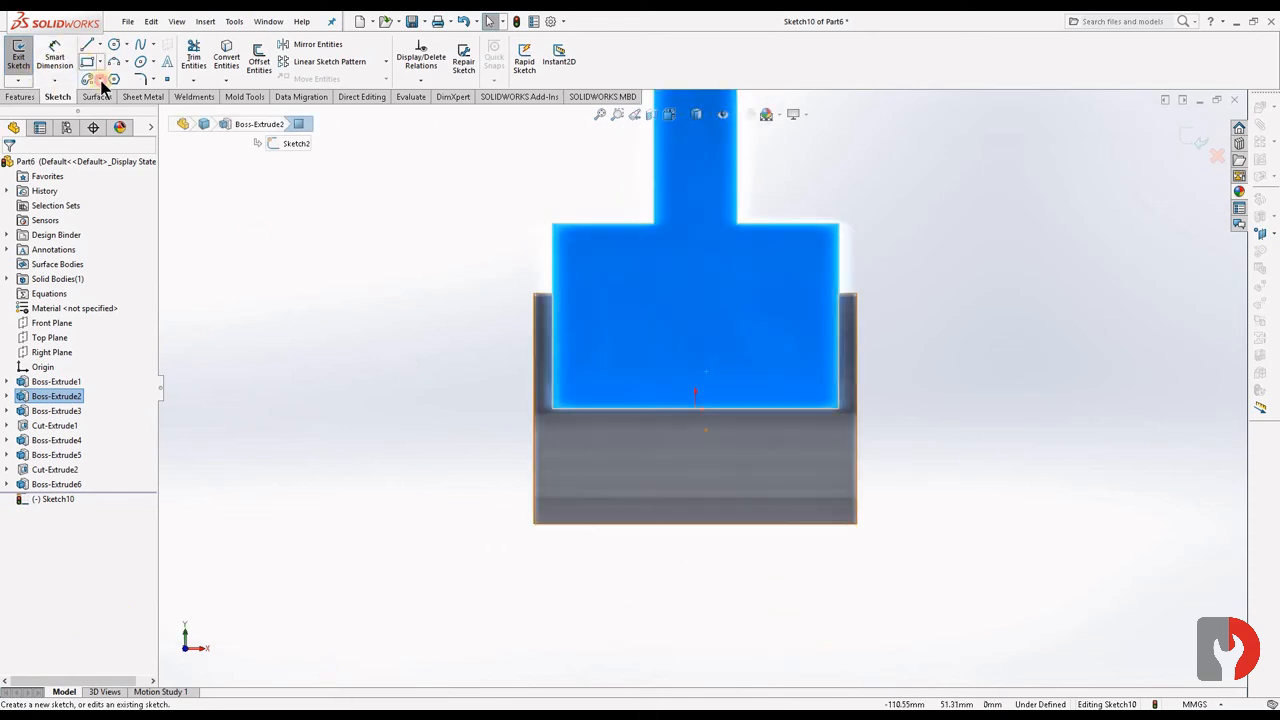
{"action": "left_click", "coordinate": [644, 324]}
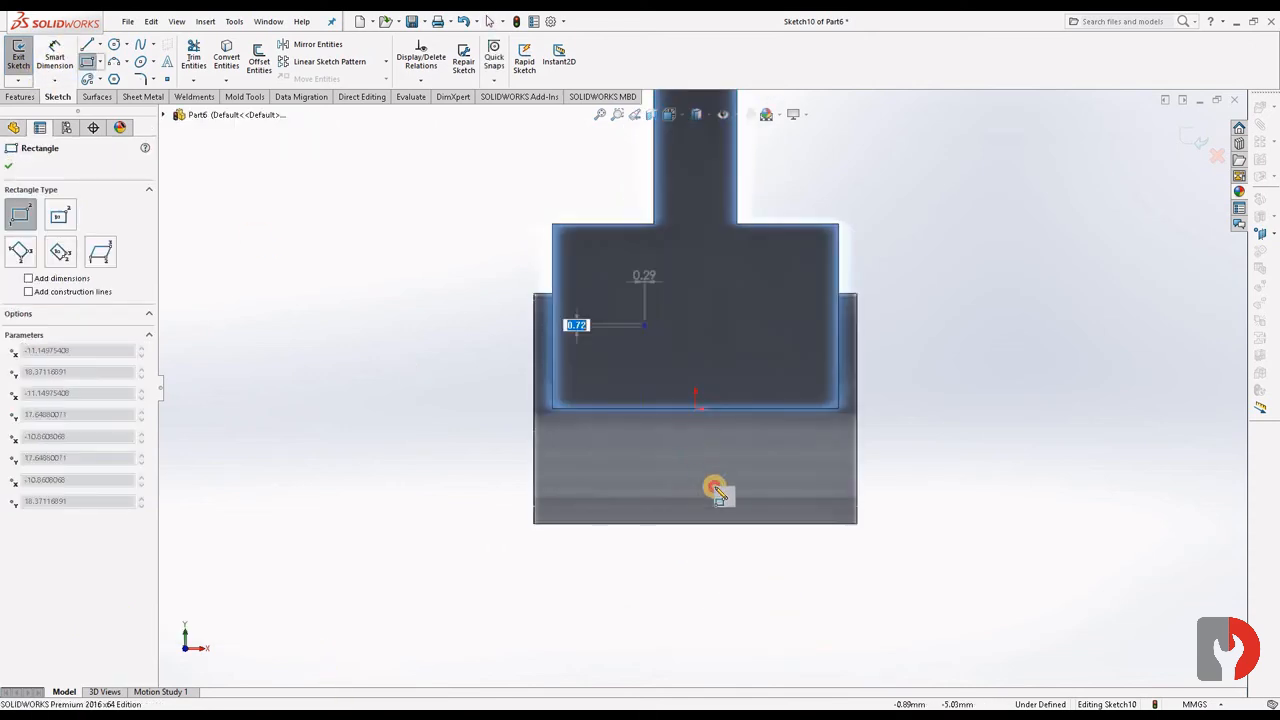
{"action": "left_click", "coordinate": [767, 524]}
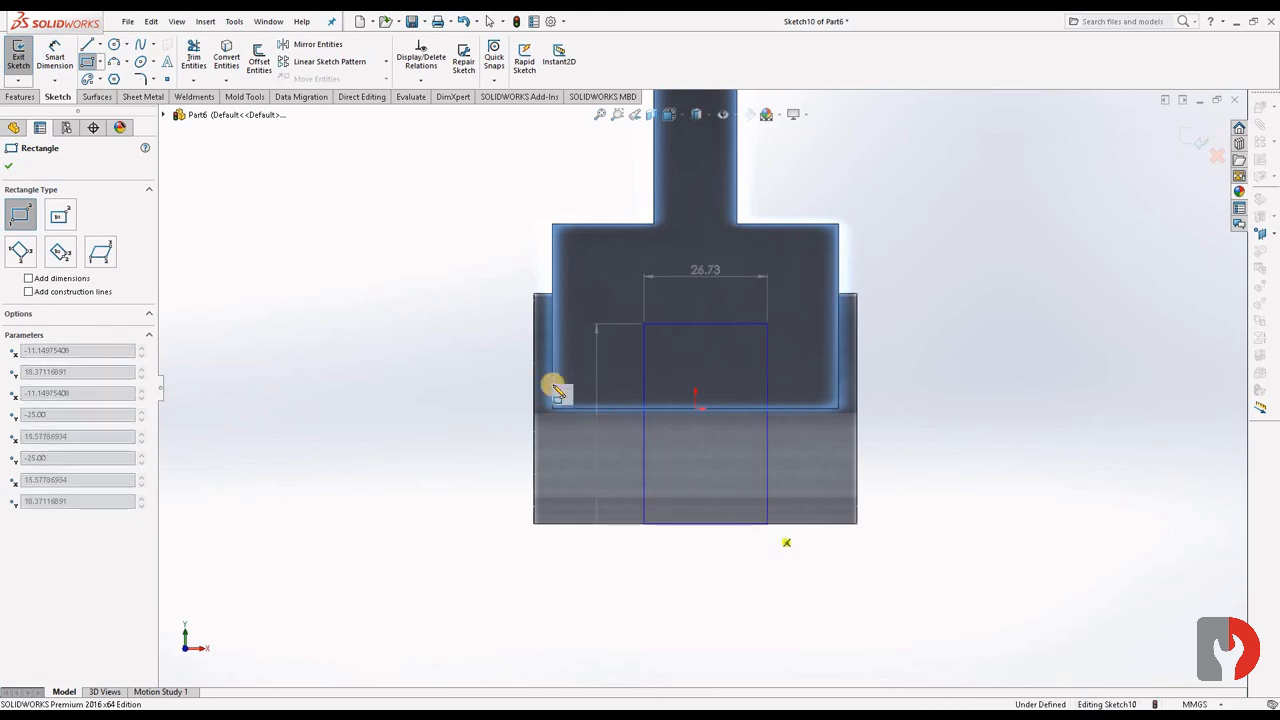
{"action": "left_click", "coordinate": [56, 58]}
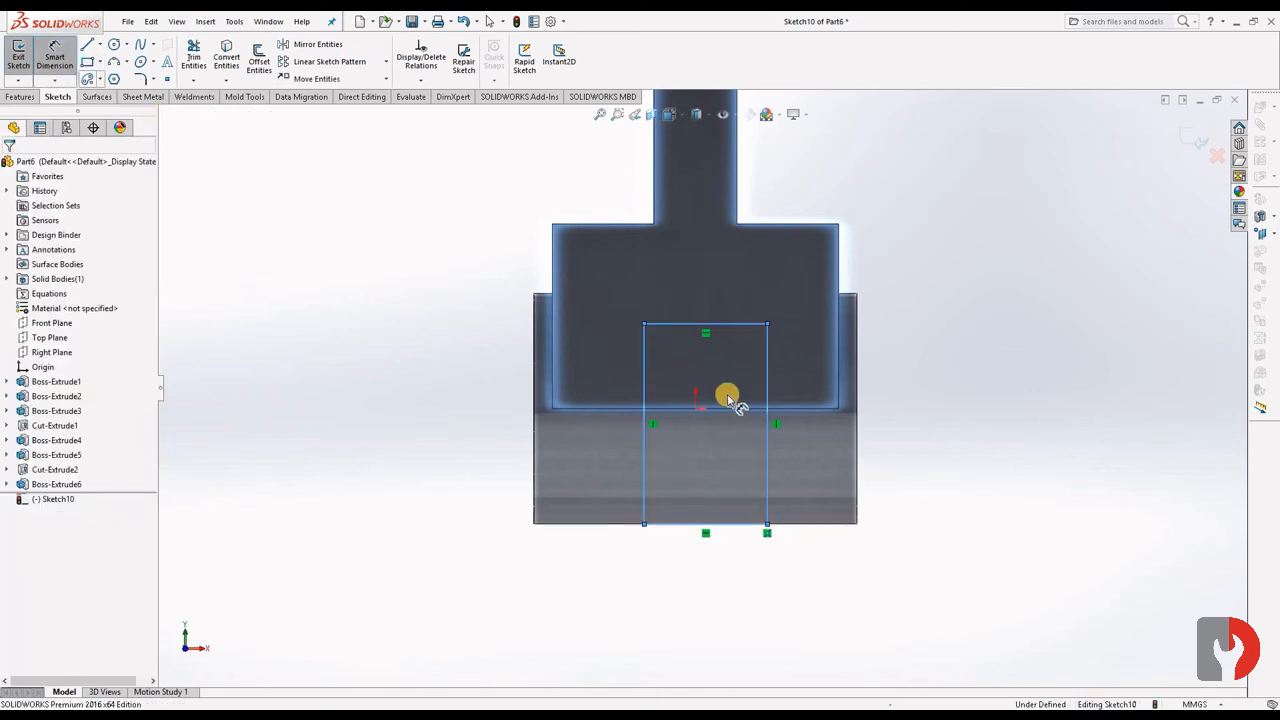
{"action": "left_click", "coordinate": [737, 326]}
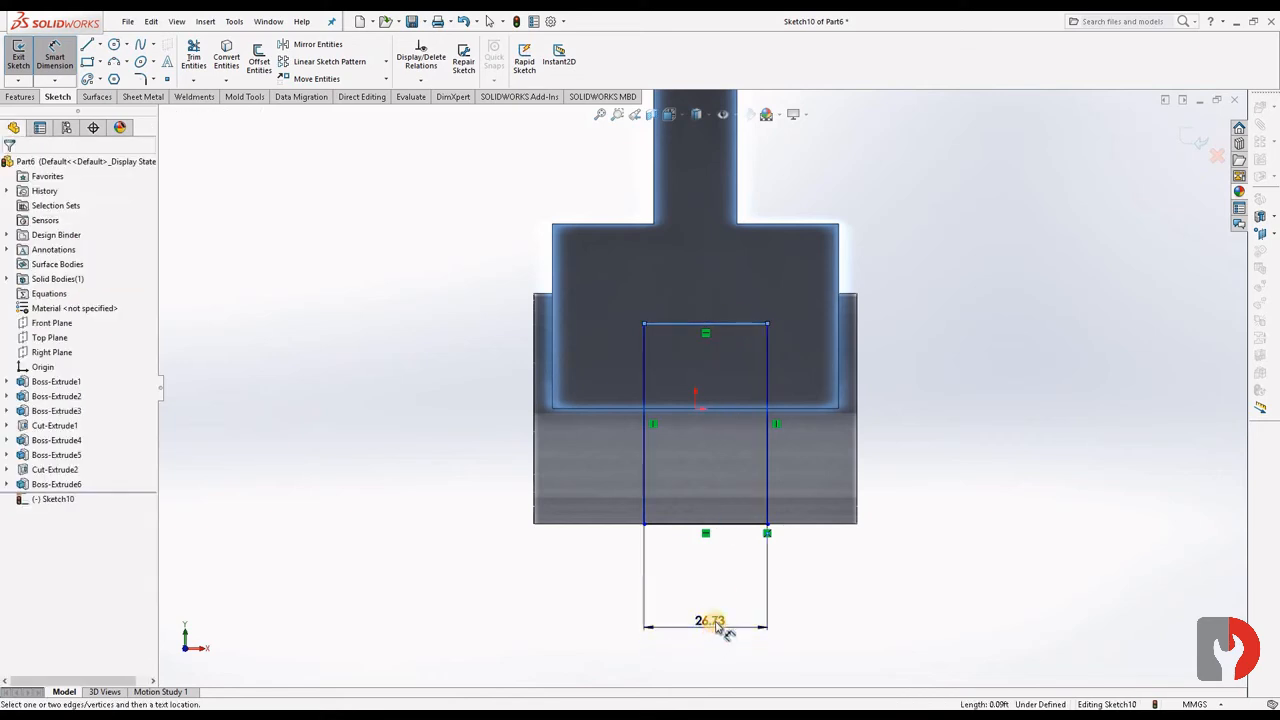
{"action": "left_click", "coordinate": [716, 626]}
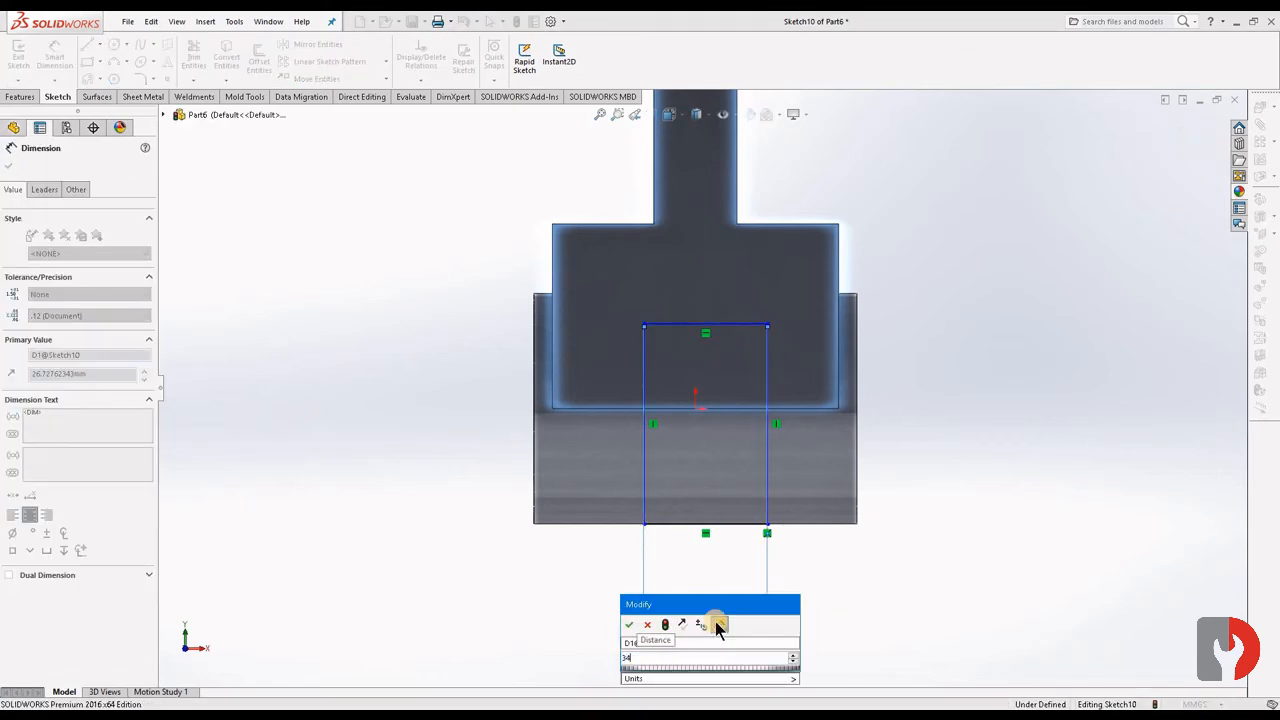
{"action": "key", "text": "Return"}
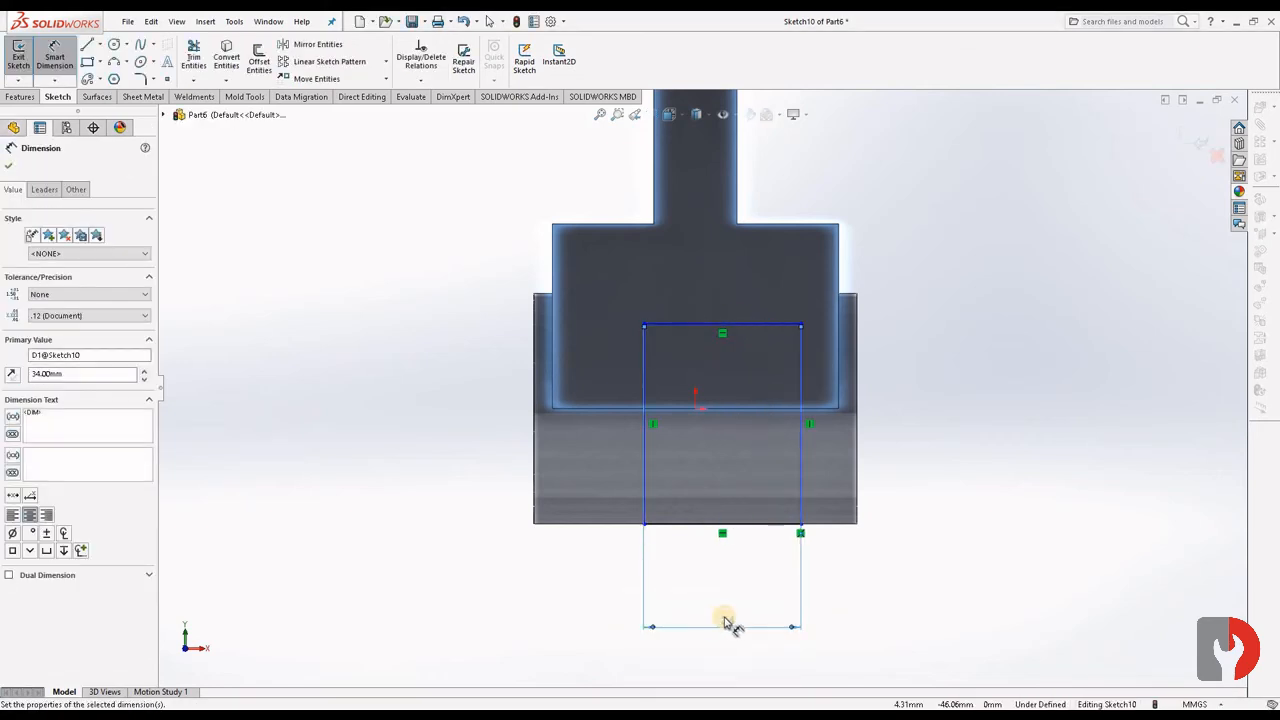
{"action": "left_click", "coordinate": [780, 474]}
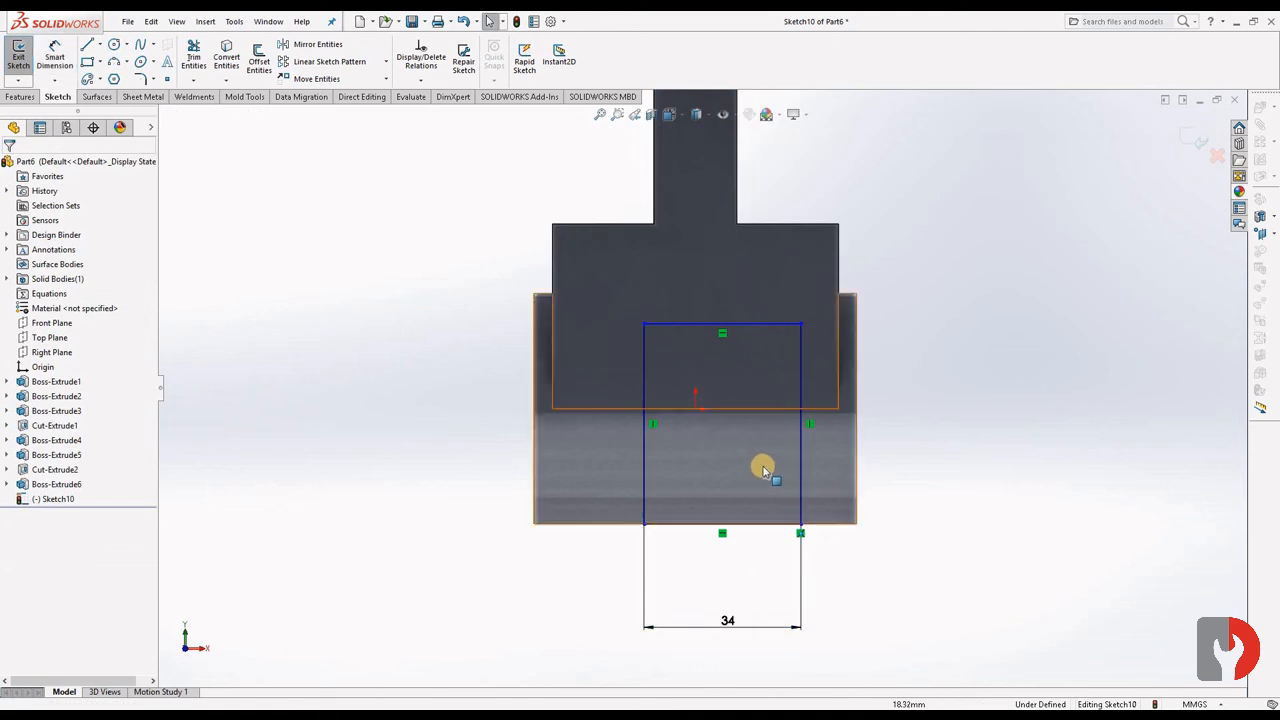
Step: Draw a vertical centerline from the origin up to a point above the rectangle's top edge
{"action": "left_click", "coordinate": [101, 45]}
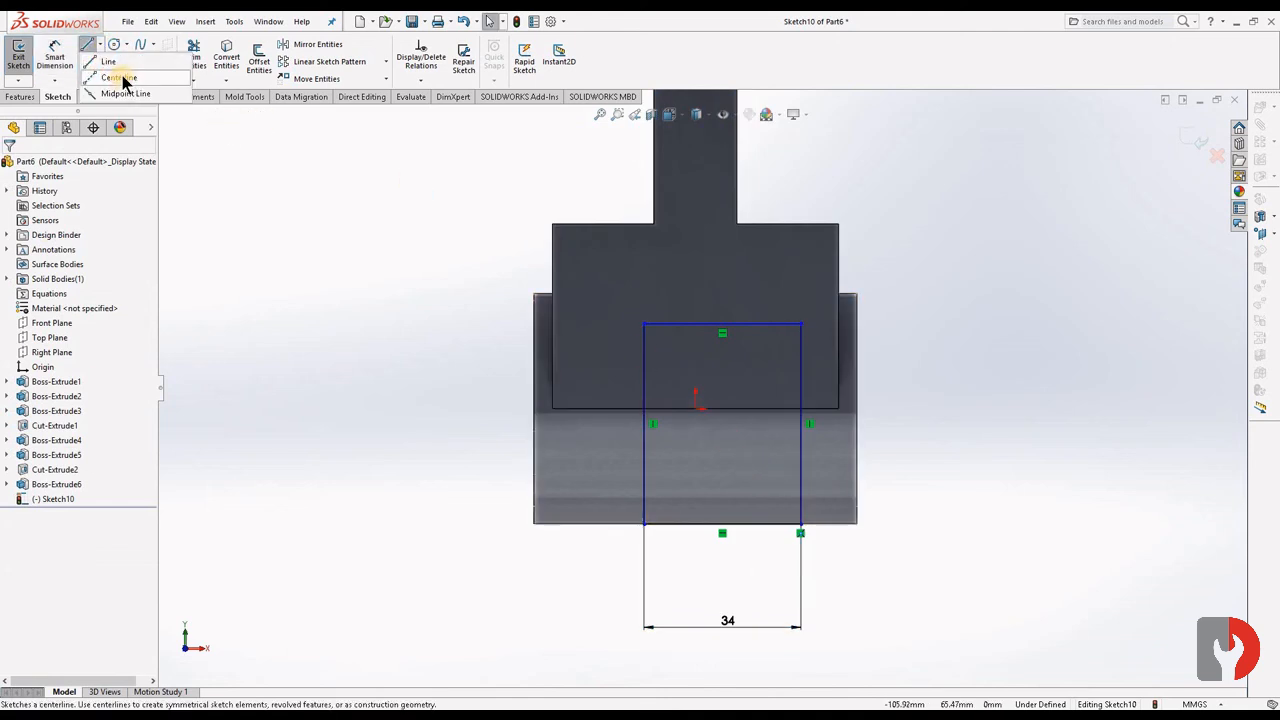
{"action": "left_click", "coordinate": [121, 78]}
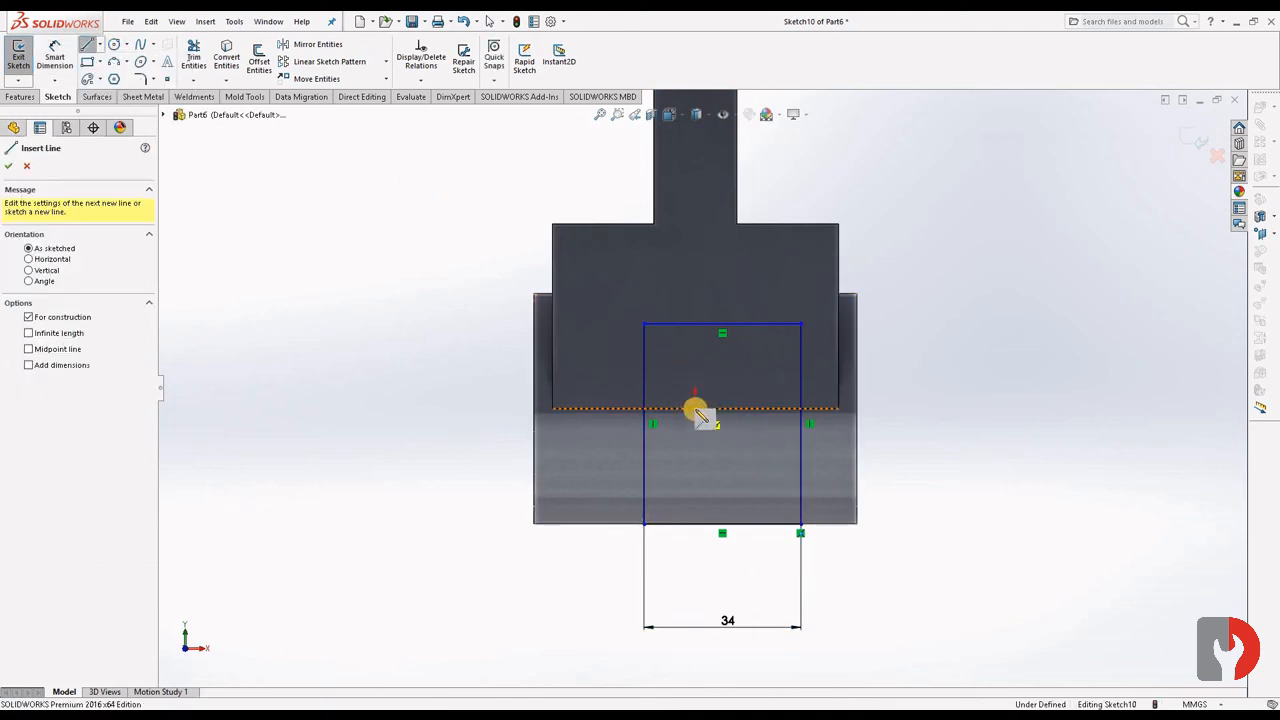
{"action": "left_click", "coordinate": [697, 409]}
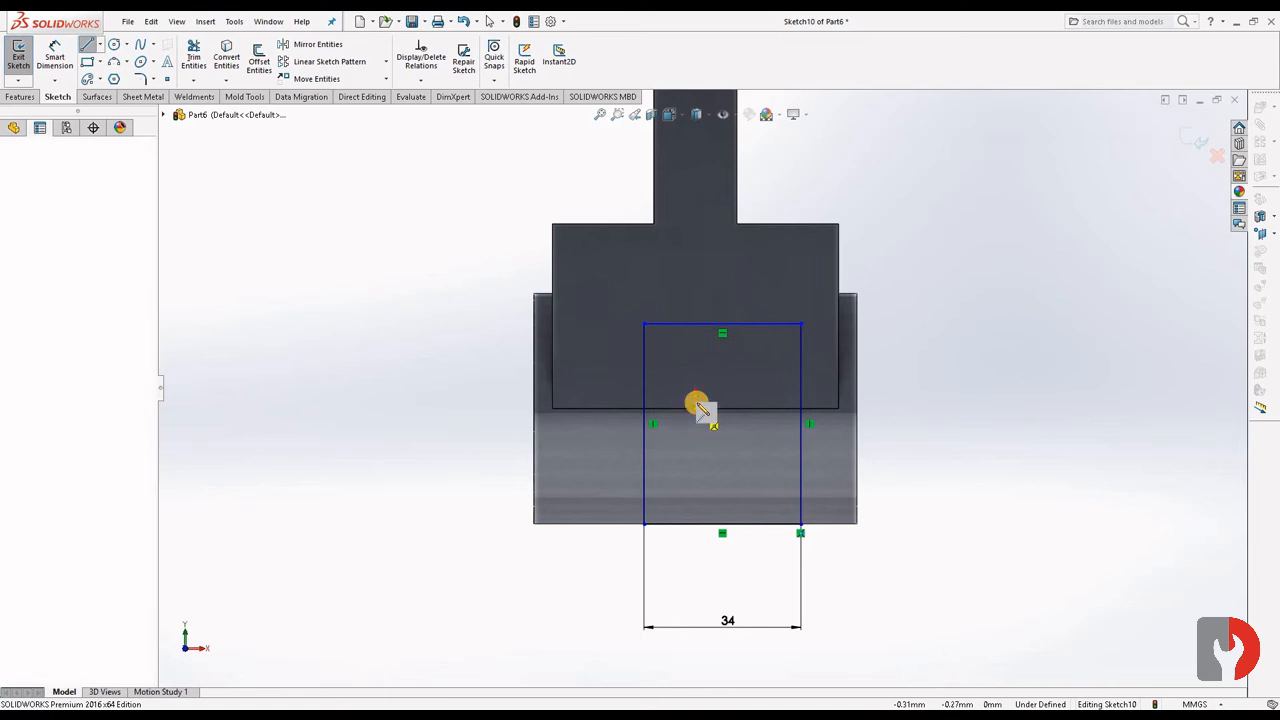
{"action": "left_click", "coordinate": [696, 256]}
{"action": "key", "text": "Escape"}
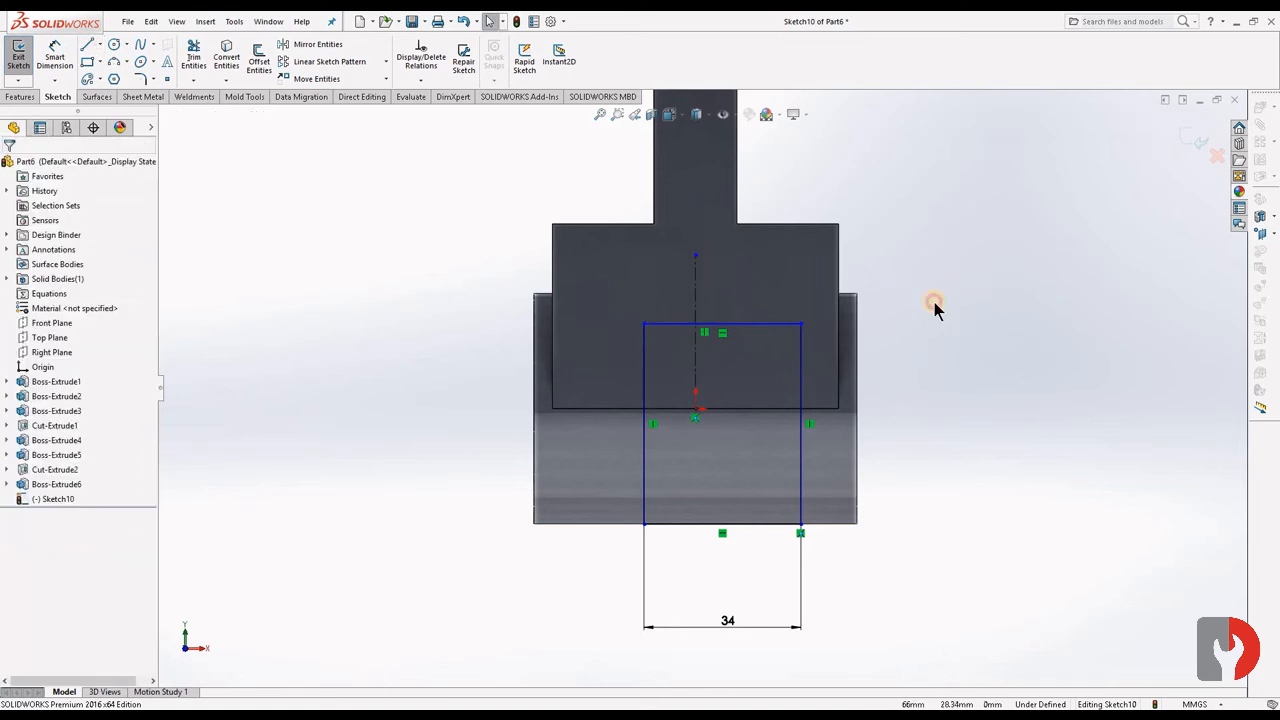
Step: Make the rectangle's two vertical sides symmetric about the centerline
{"action": "left_click", "coordinate": [646, 372]}
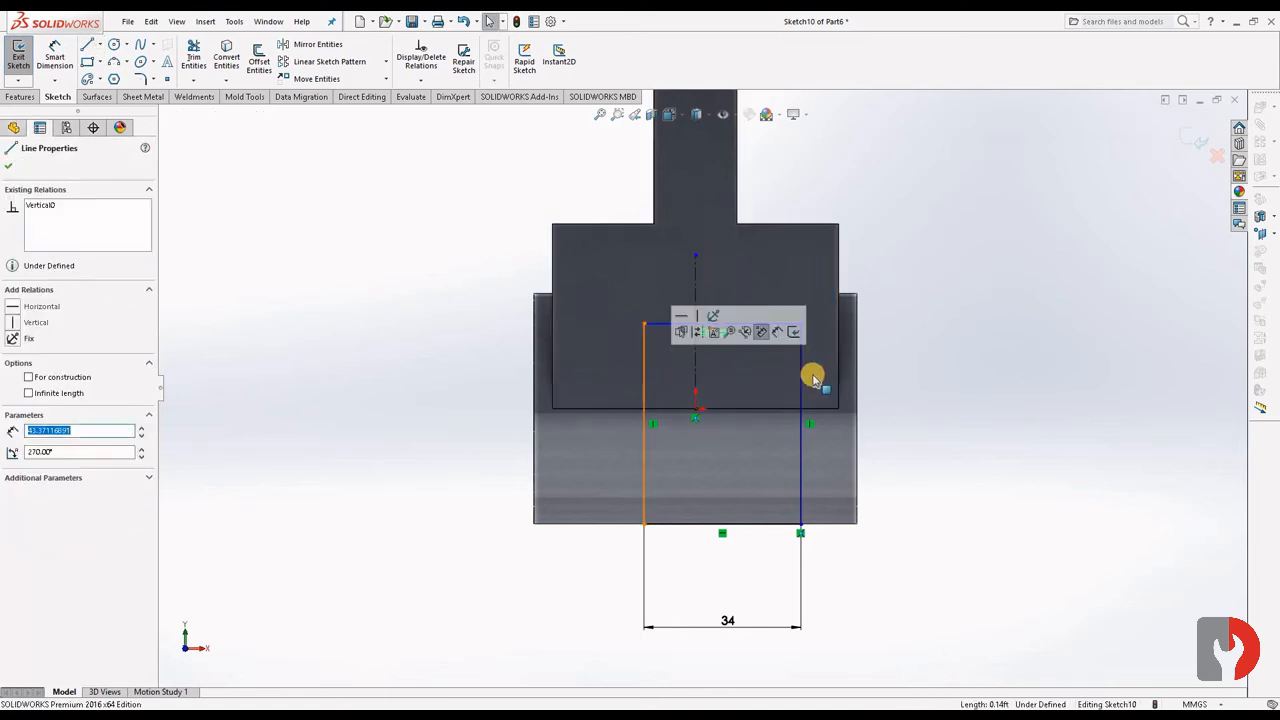
{"action": "left_click", "coordinate": [801, 373], "text": "ctrl"}
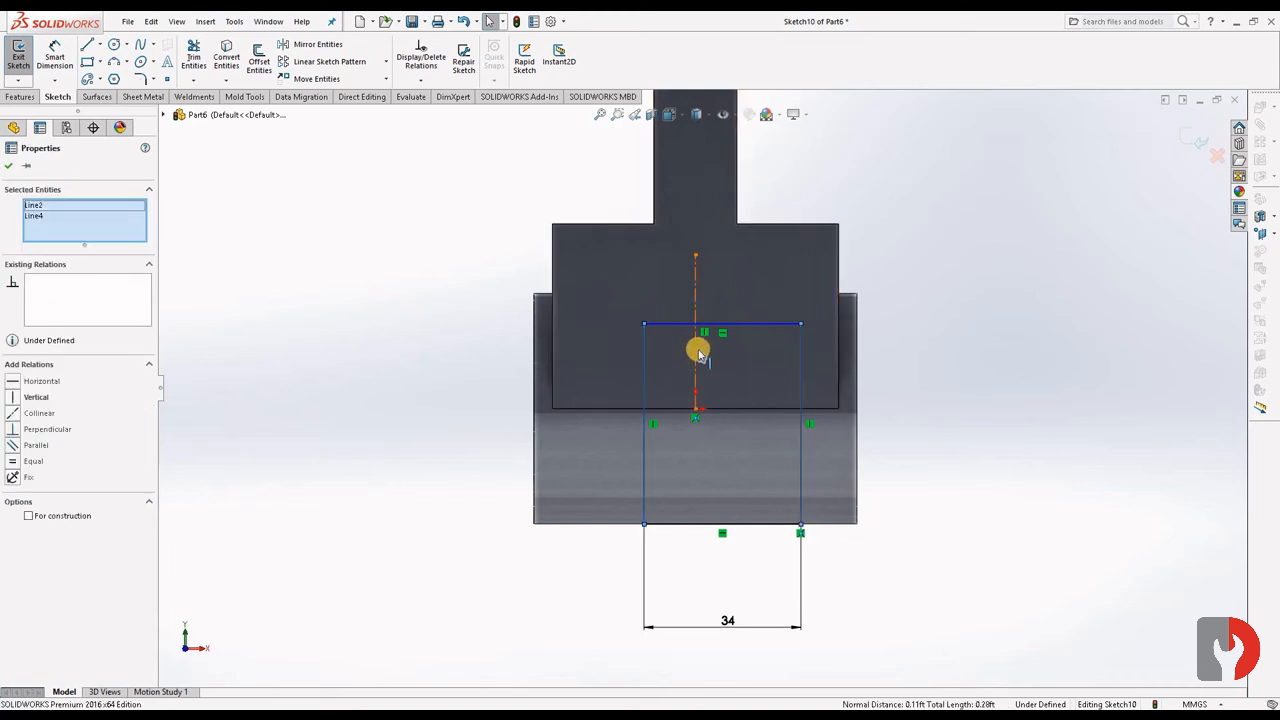
{"action": "left_click", "coordinate": [698, 355], "text": "ctrl"}
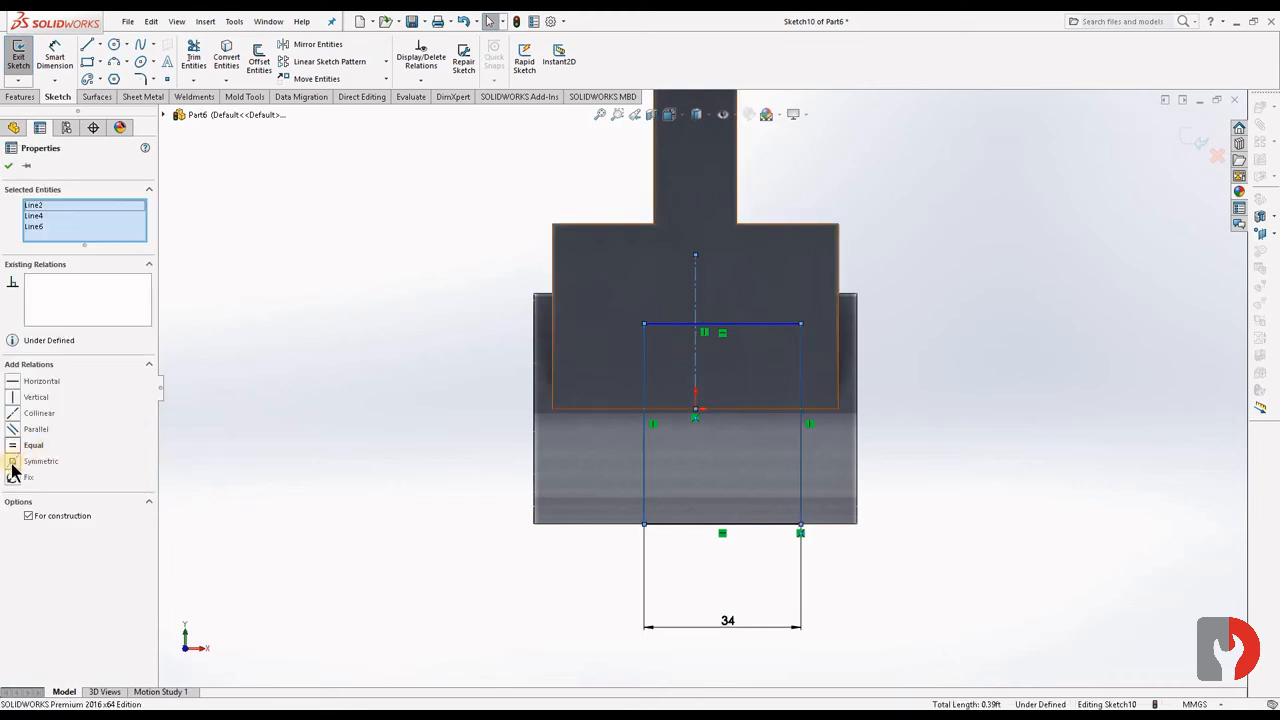
{"action": "left_click", "coordinate": [14, 461]}
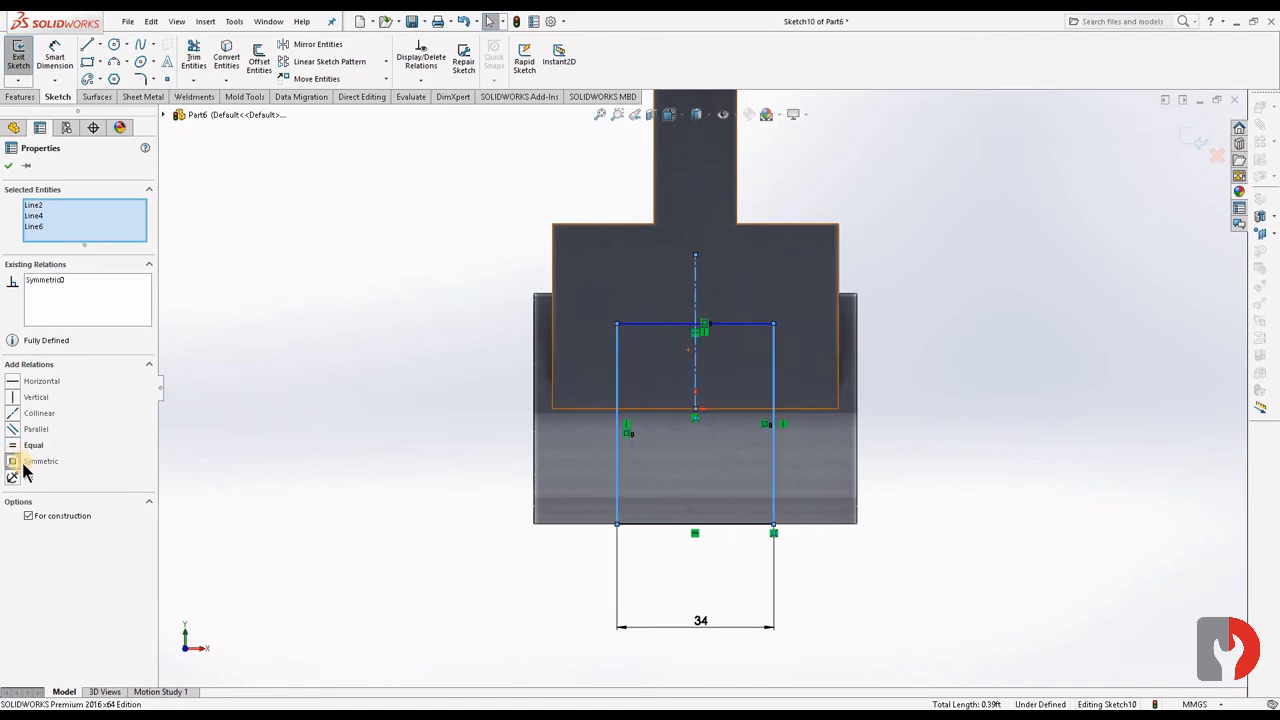
{"action": "left_click", "coordinate": [8, 168]}
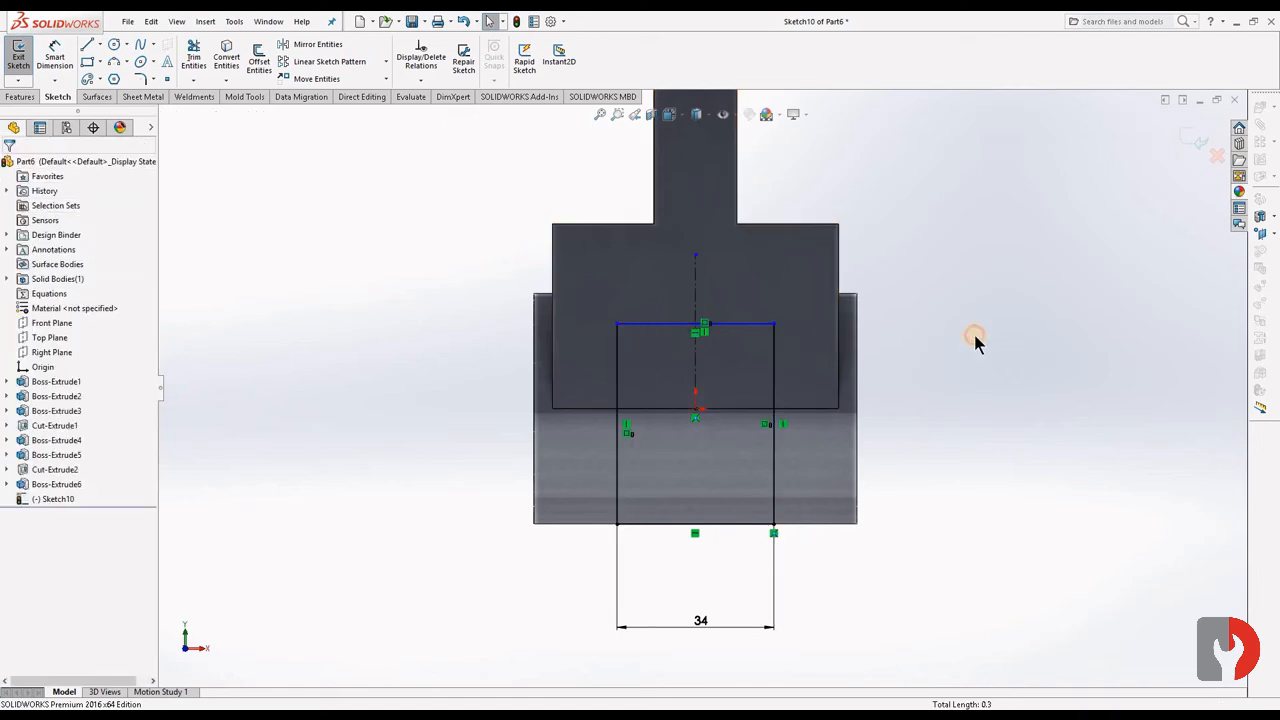
{"action": "key", "text": "z"}
{"action": "scroll", "coordinate": [786, 449], "scroll_direction": "down", "scroll_amount": 3}
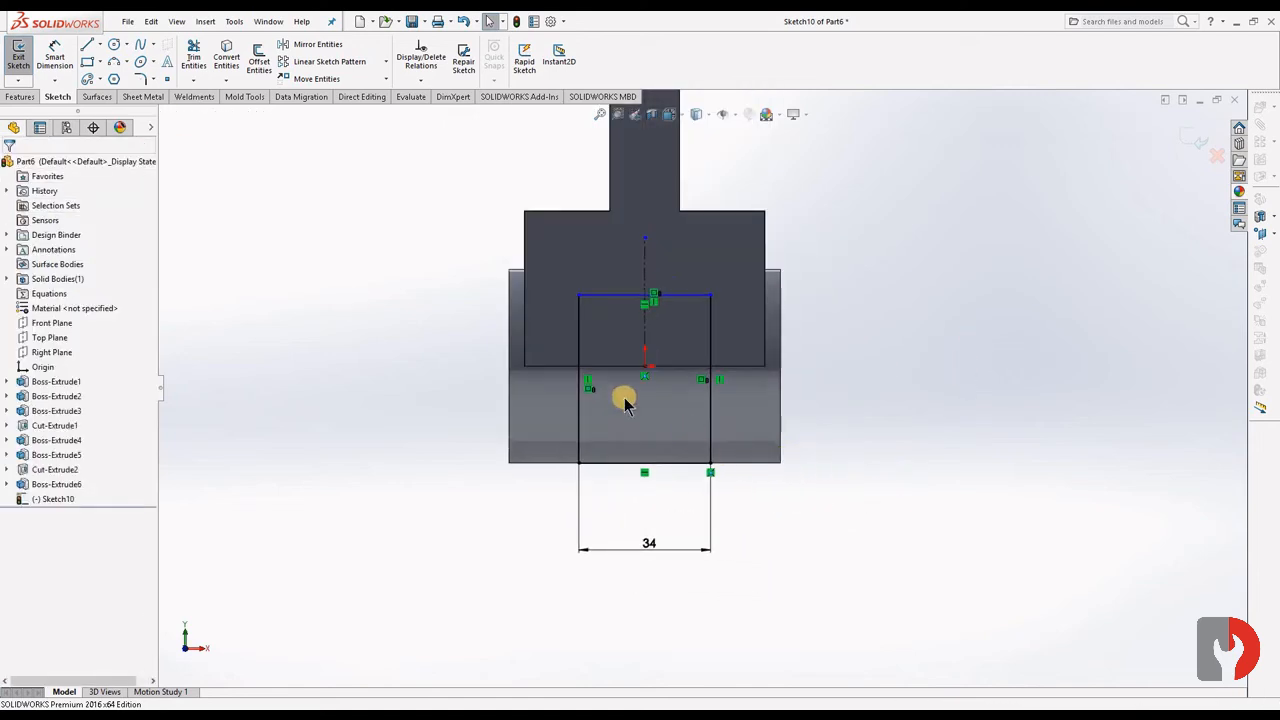
Step: Dimension the rectangle's top edge 12 mm below the arm's shoulder edge above the lower boss
{"action": "left_click", "coordinate": [56, 54]}
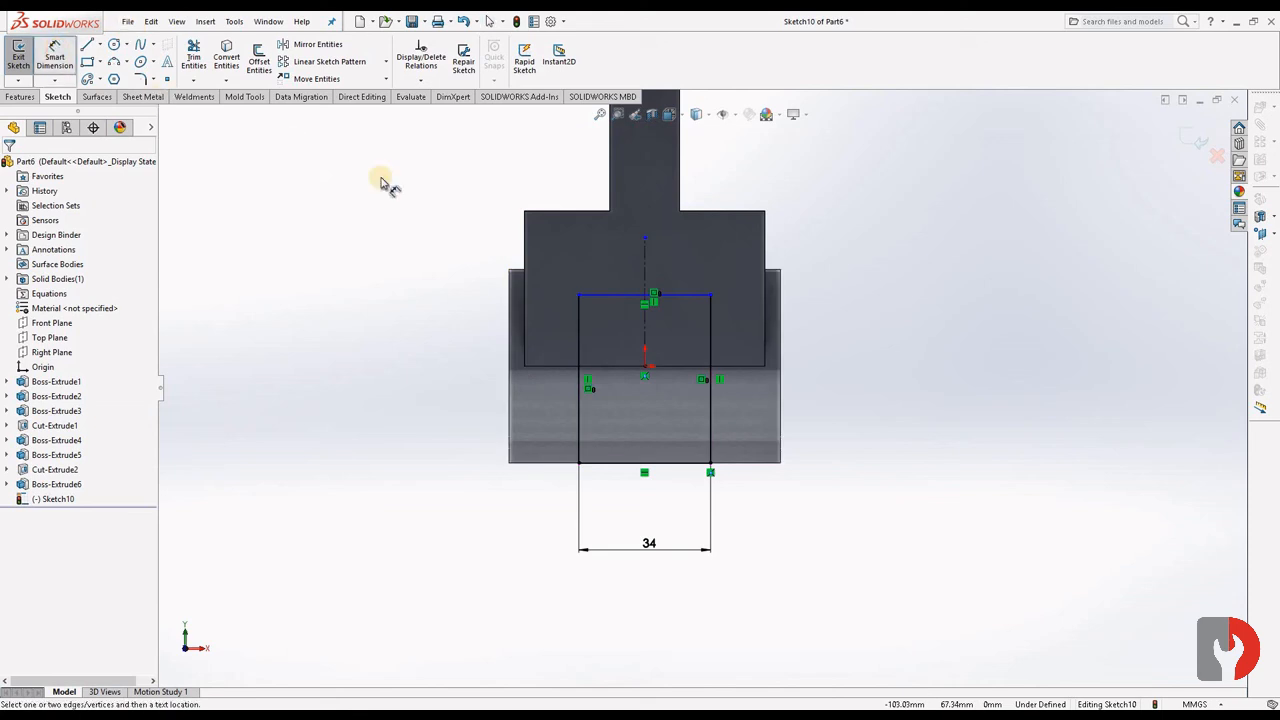
{"action": "left_click", "coordinate": [705, 213]}
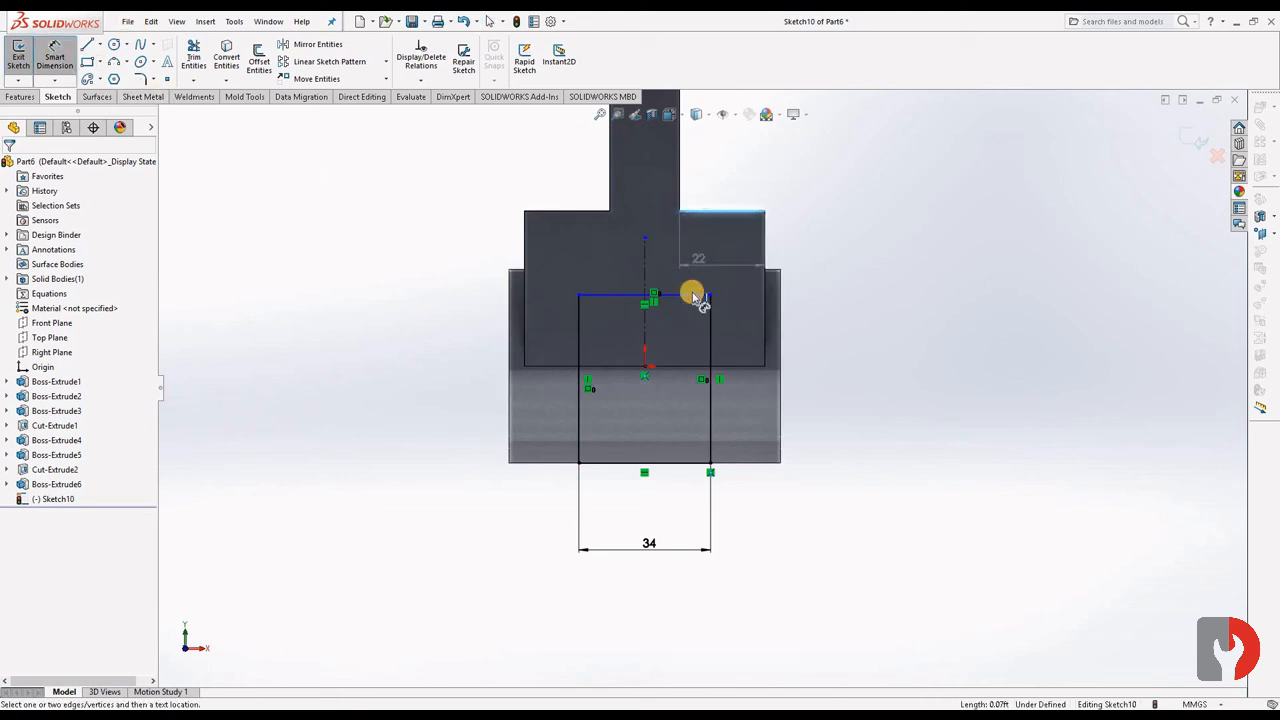
{"action": "left_click", "coordinate": [898, 268]}
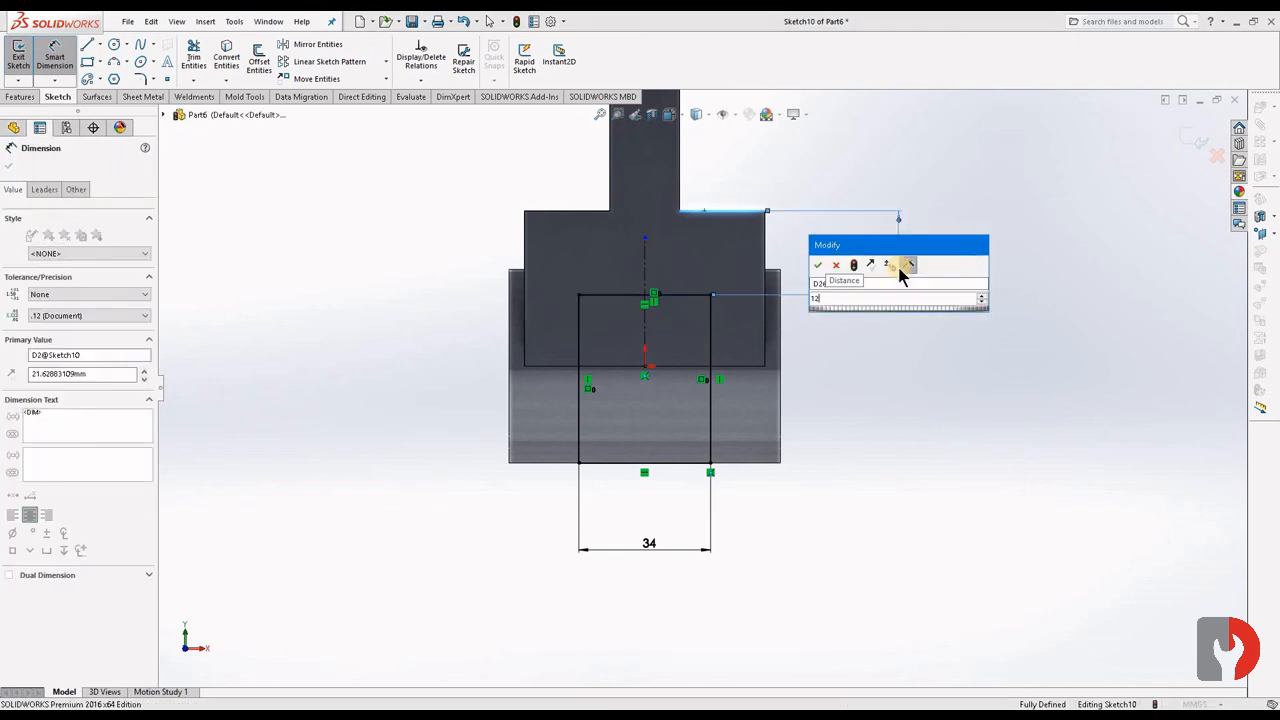
{"action": "type", "text": "12"}
{"action": "key", "text": "Return"}
{"action": "left_click", "coordinate": [925, 338]}
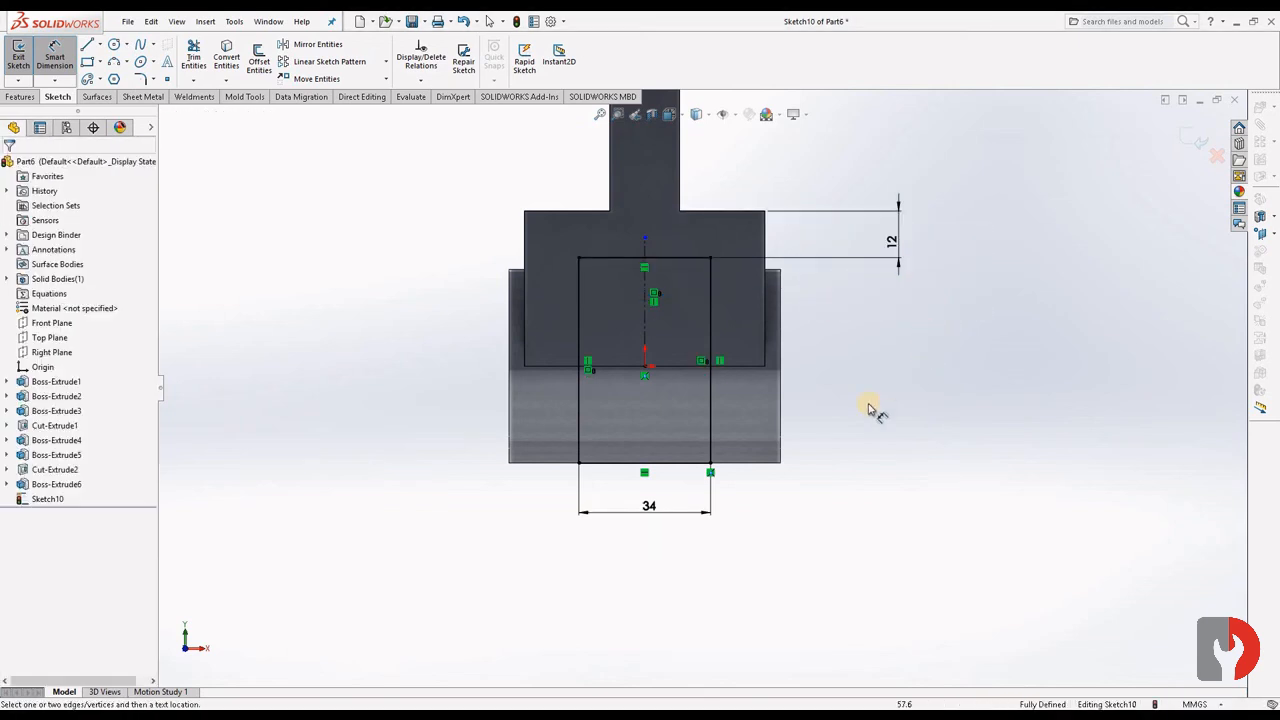
Step: Finish the sketch and cut the 34 mm wide rectangle through the lower boss with an Up To Next extruded cut
{"action": "scroll", "coordinate": [868, 403], "scroll_direction": "up", "scroll_amount": 3}
{"action": "left_click", "coordinate": [1194, 138]}
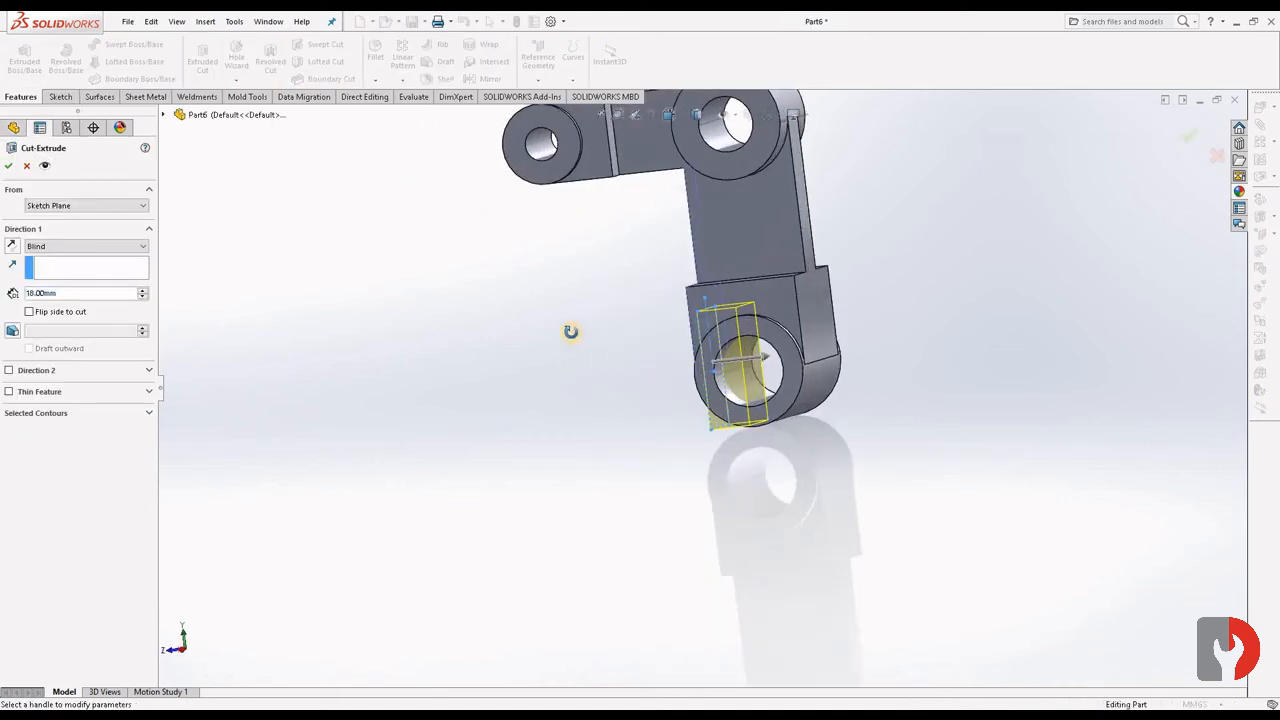
{"action": "left_click", "coordinate": [52, 248]}
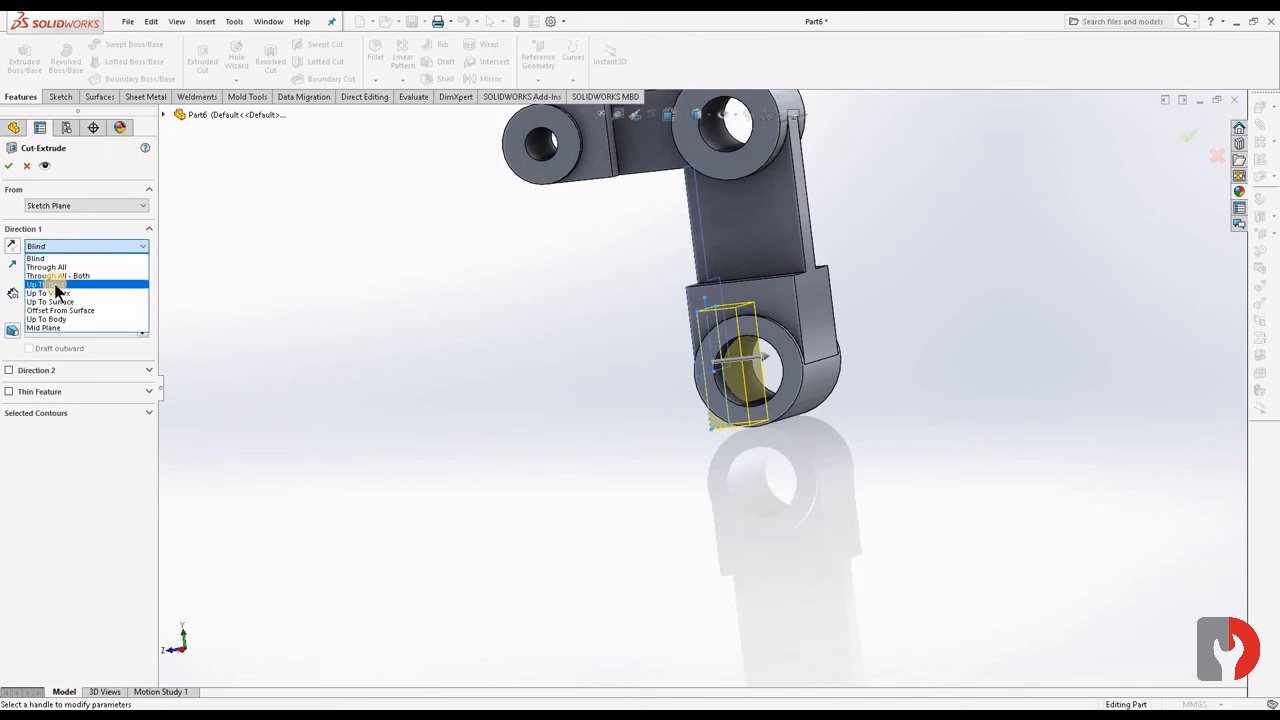
{"action": "left_click", "coordinate": [55, 285]}
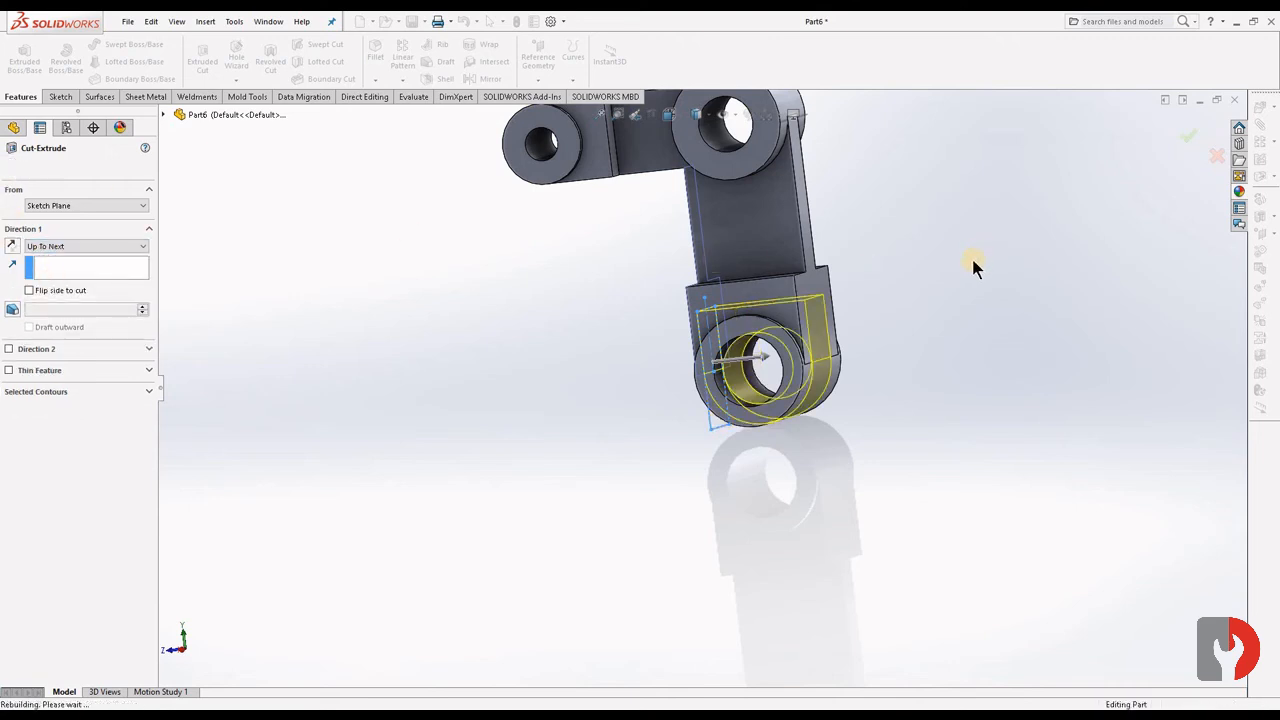
{"action": "mouse_move", "coordinate": [1034, 248]}
{"action": "middle_mouse_down"}
{"action": "mouse_move", "coordinate": [1120, 243]}
{"action": "mouse_move", "coordinate": [1040, 271]}
{"action": "mouse_move", "coordinate": [780, 284]}
{"action": "mouse_move", "coordinate": [865, 382]}
{"action": "mouse_move", "coordinate": [625, 333]}
{"action": "mouse_move", "coordinate": [690, 332]}
{"action": "middle_mouse_up"}
Step: Start a new sketch on the flat T-shaped face of the side arm next to the side cylinder, viewed straight on
{"action": "scroll", "coordinate": [795, 288], "scroll_direction": "up", "scroll_amount": 8}
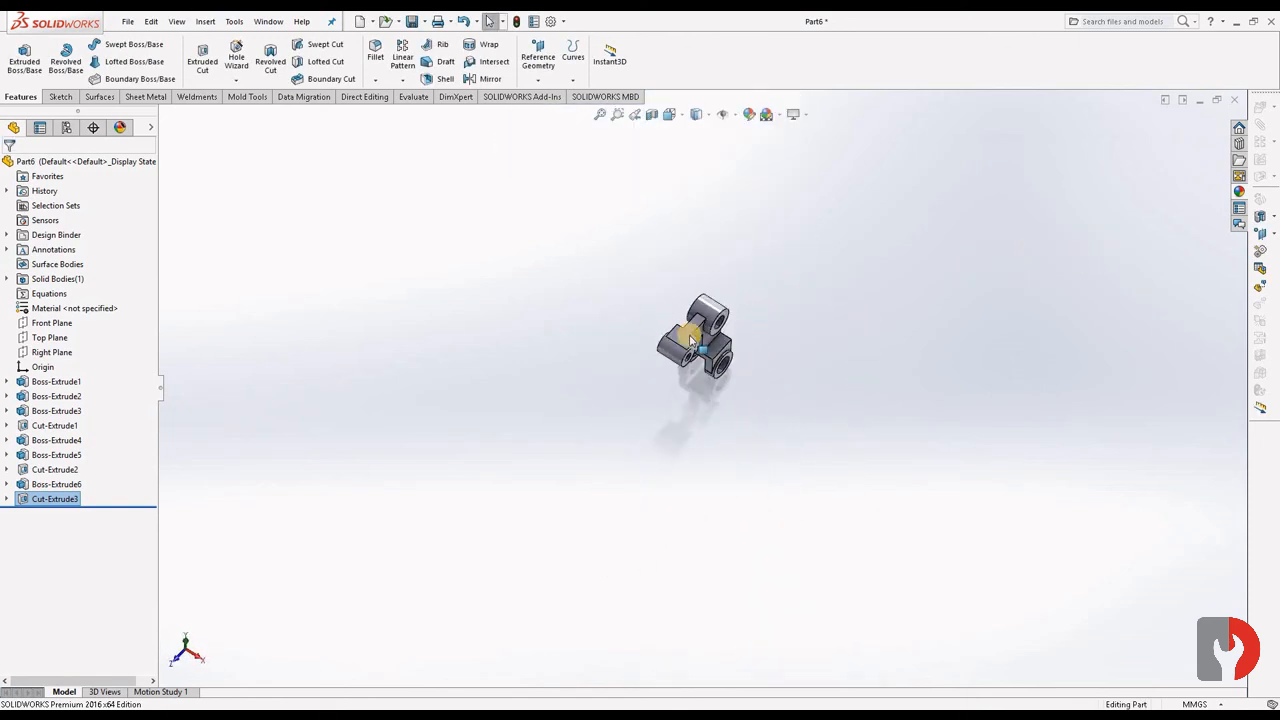
{"action": "left_click", "coordinate": [698, 336]}
{"action": "left_click", "coordinate": [743, 291]}
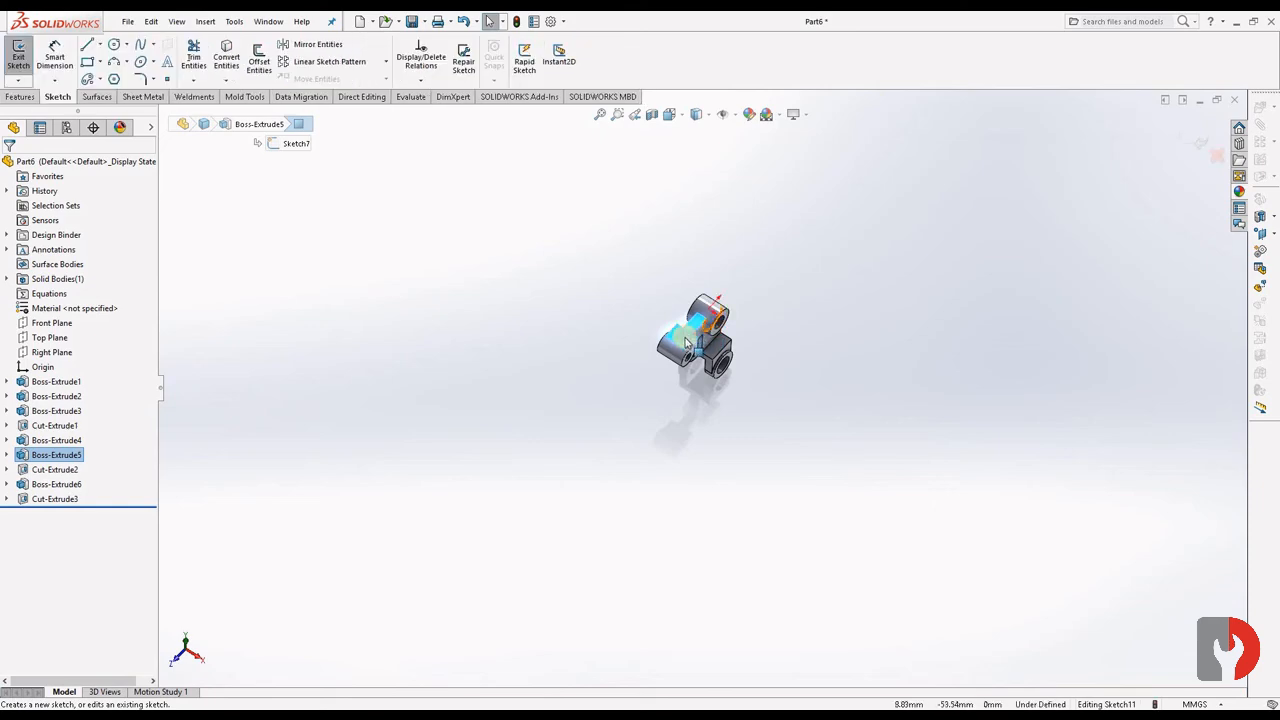
{"action": "scroll", "coordinate": [714, 338], "scroll_direction": "down", "scroll_amount": 10}
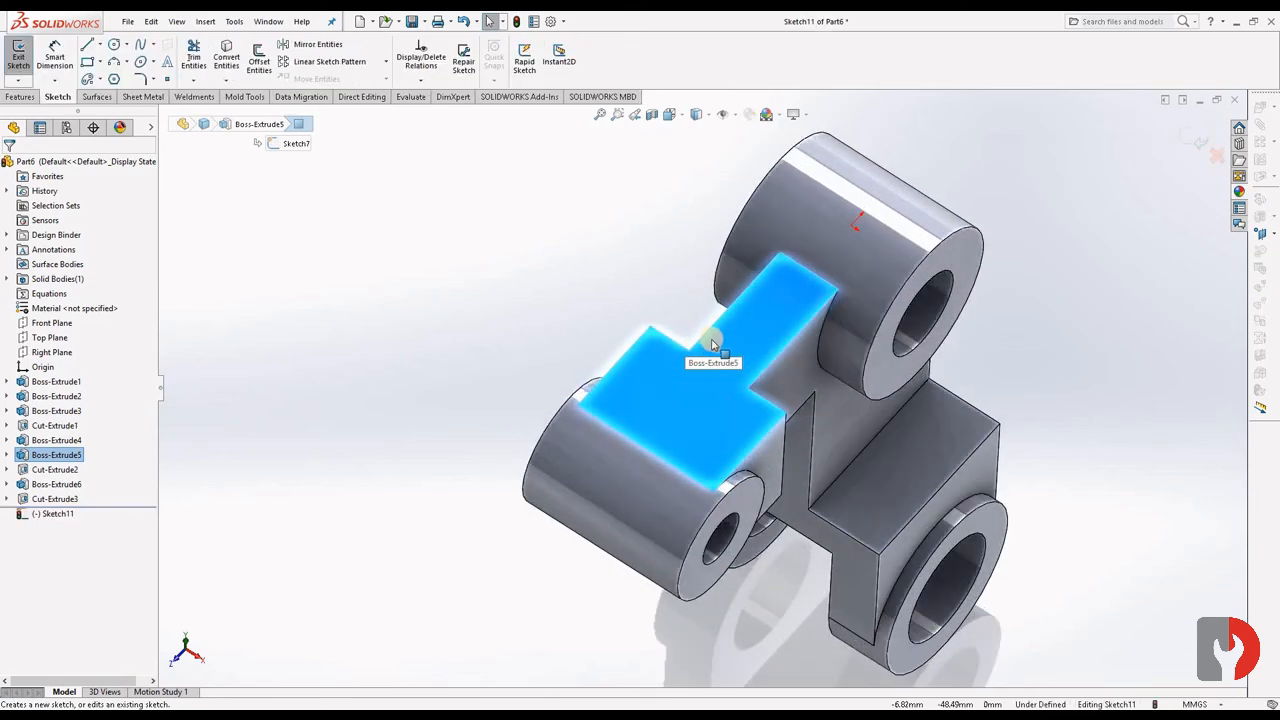
{"action": "key", "text": "ctrl+8"}
{"action": "scroll", "coordinate": [724, 488], "scroll_direction": "up", "scroll_amount": 3}
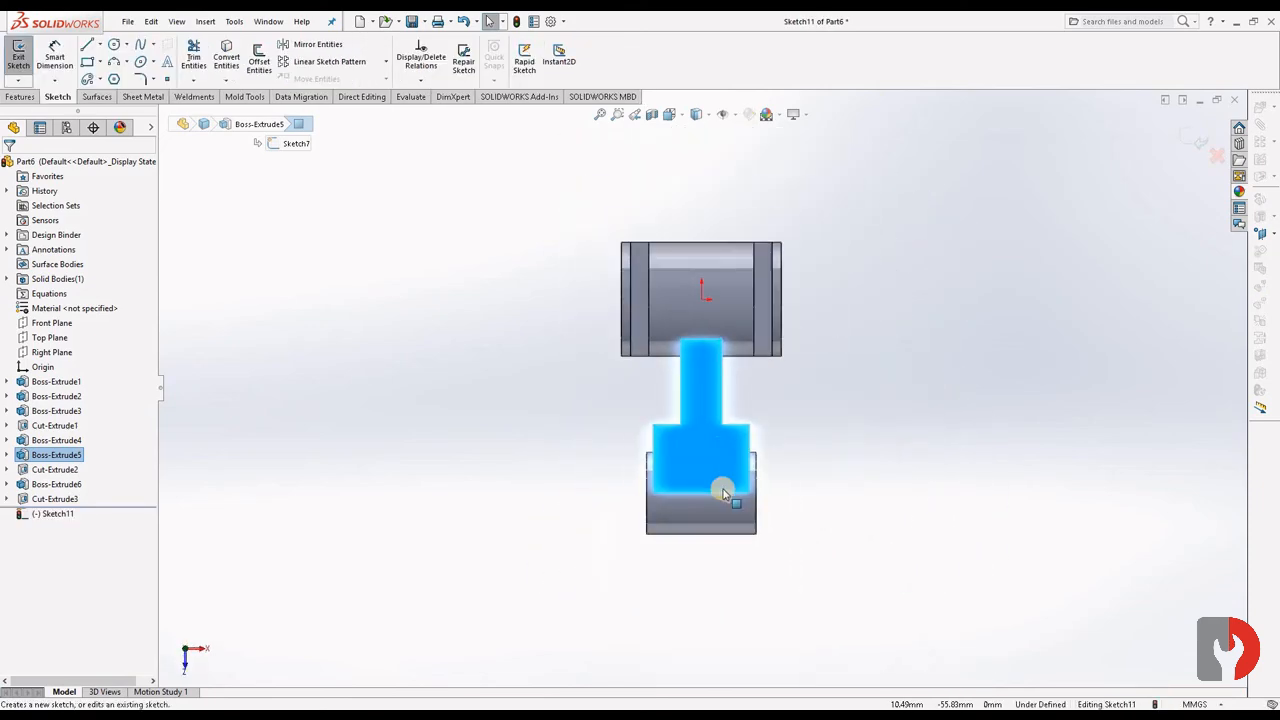
{"action": "scroll", "coordinate": [724, 492], "scroll_direction": "down", "scroll_amount": 3}
{"action": "left_click", "coordinate": [910, 358]}
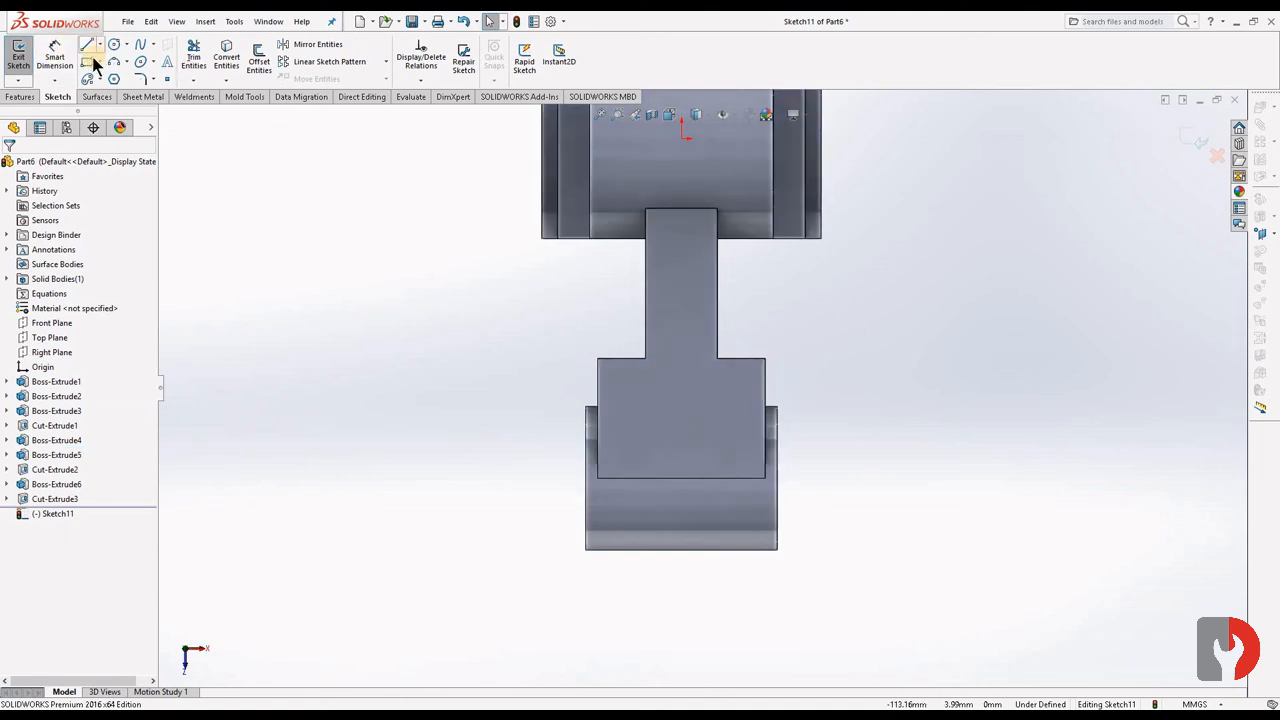
Step: Draw a rectangle about 21 mm wide reaching the side cylinder's outer edge and set its inner edge 12 mm from the side arm's shoulder
{"action": "left_click", "coordinate": [649, 421]}
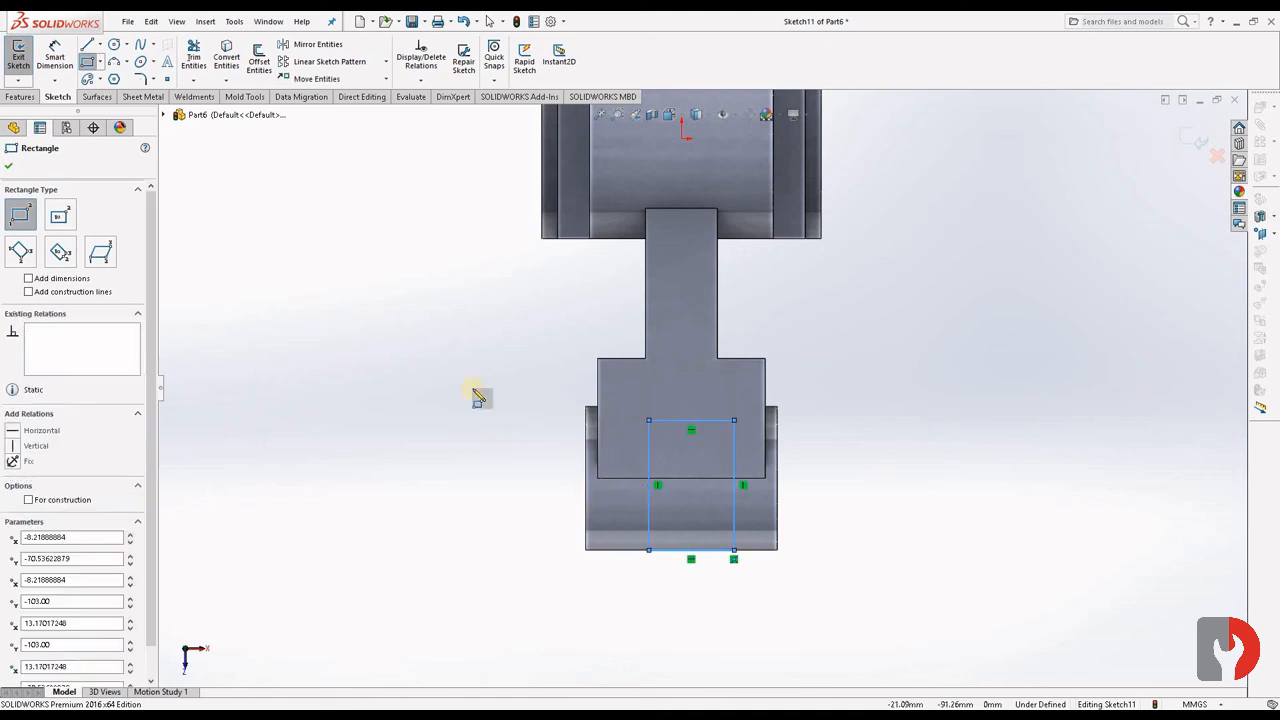
{"action": "left_click", "coordinate": [50, 58]}
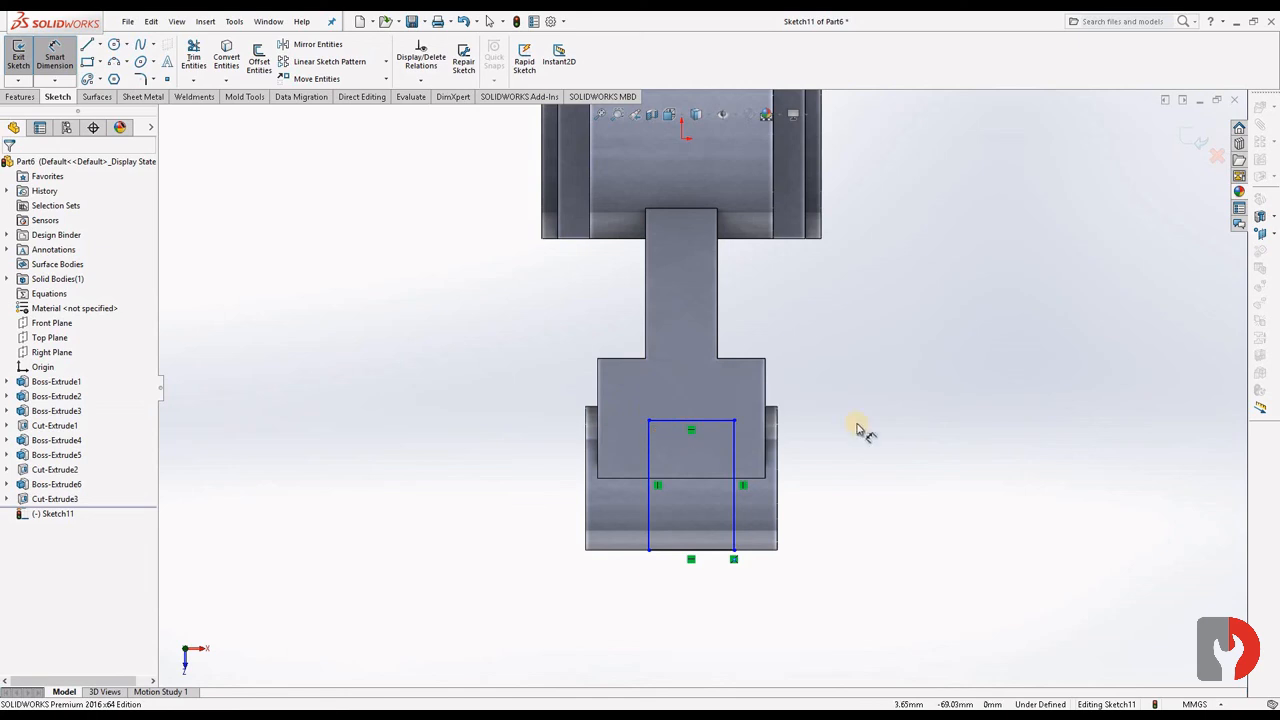
{"action": "left_click", "coordinate": [733, 359]}
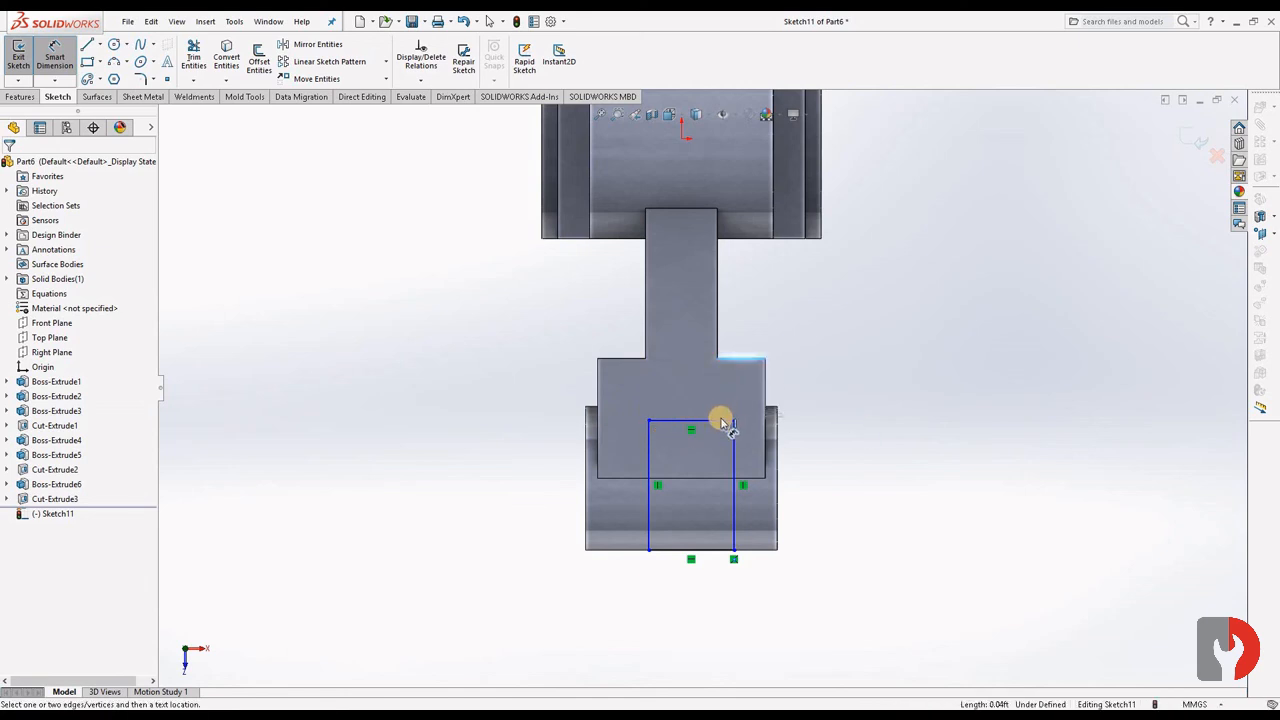
{"action": "left_click", "coordinate": [722, 421]}
{"action": "left_click", "coordinate": [958, 405]}
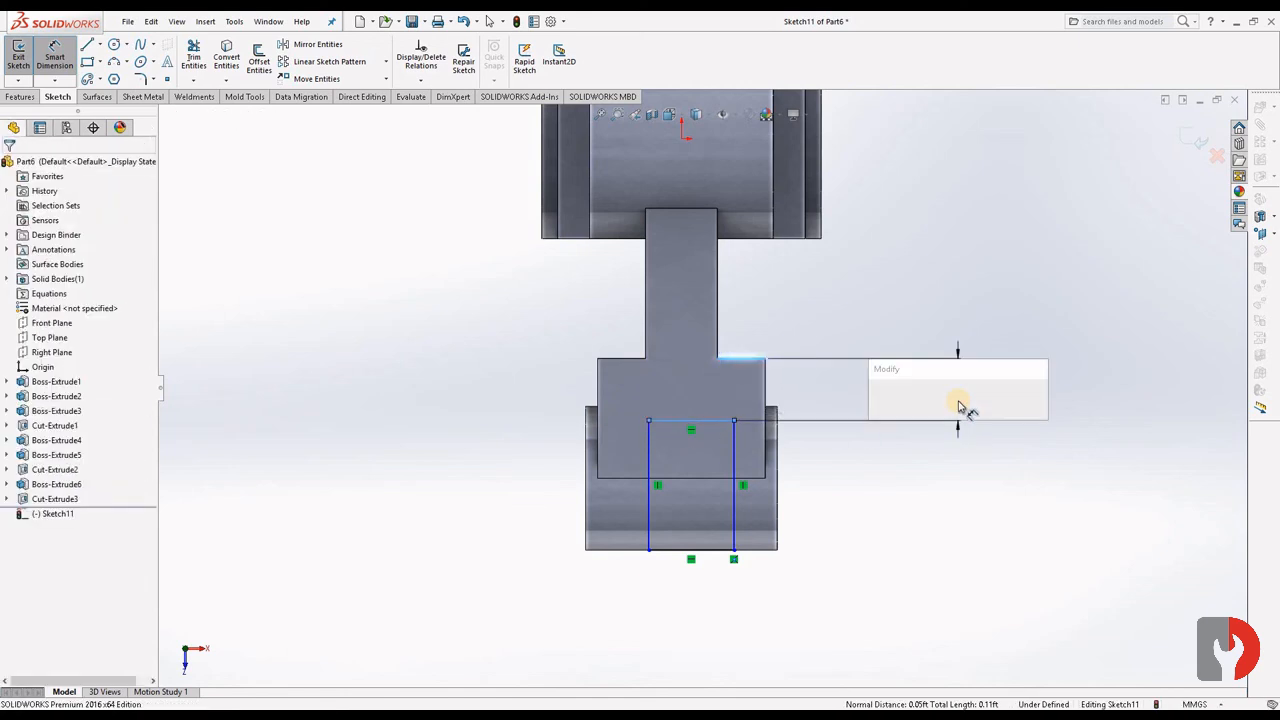
{"action": "key", "text": "Return"}
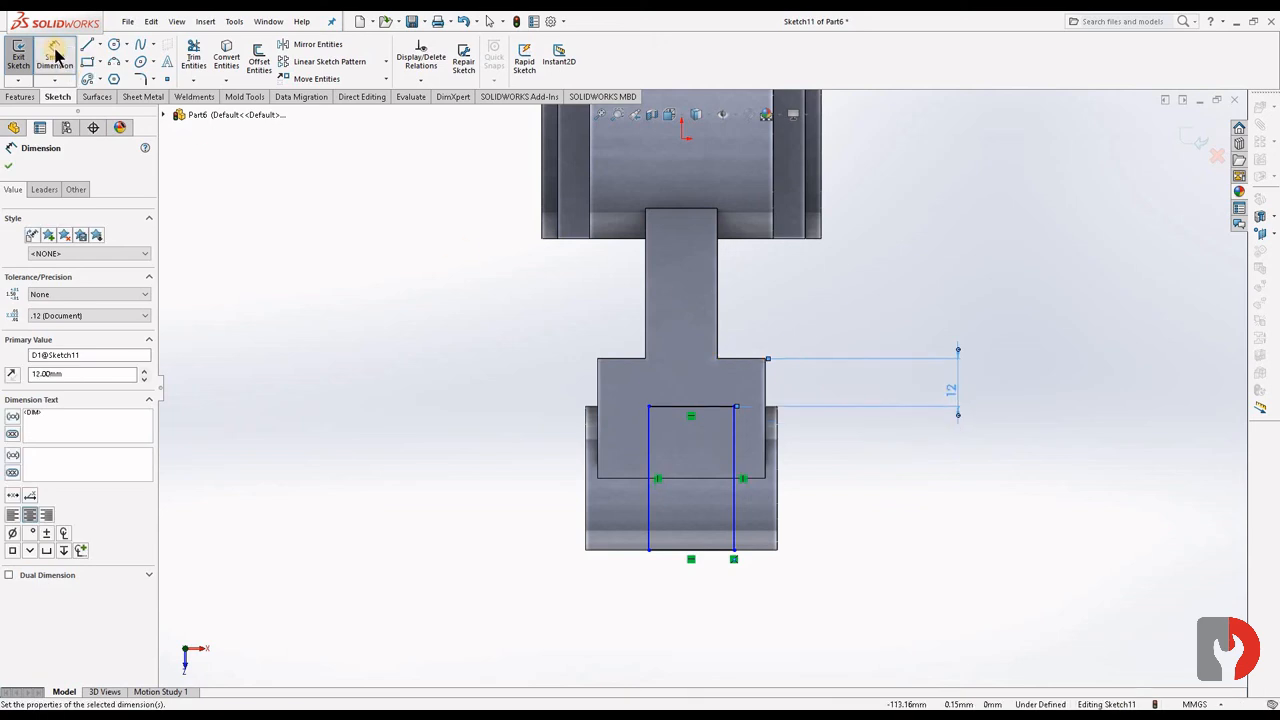
{"action": "left_click", "coordinate": [55, 55]}
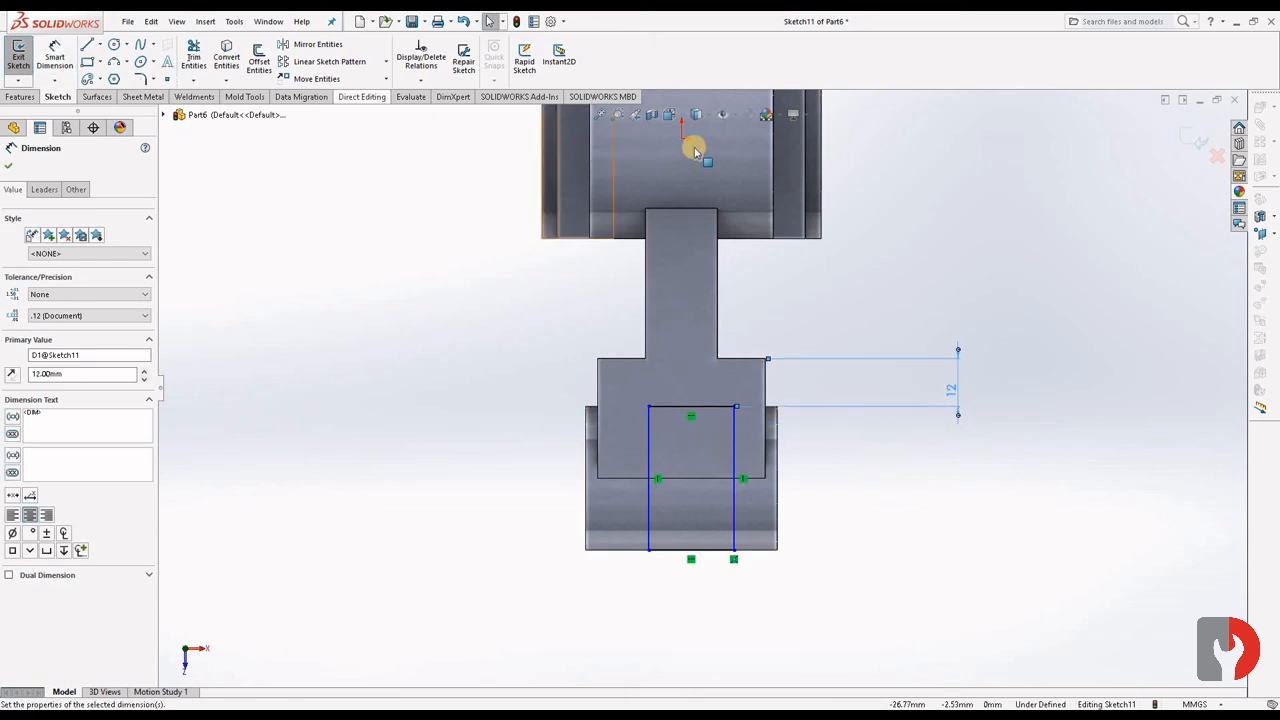
Step: Draw a vertical centerline from the origin down to a point inside the rectangle
{"action": "left_click", "coordinate": [100, 45]}
{"action": "left_click", "coordinate": [125, 81]}
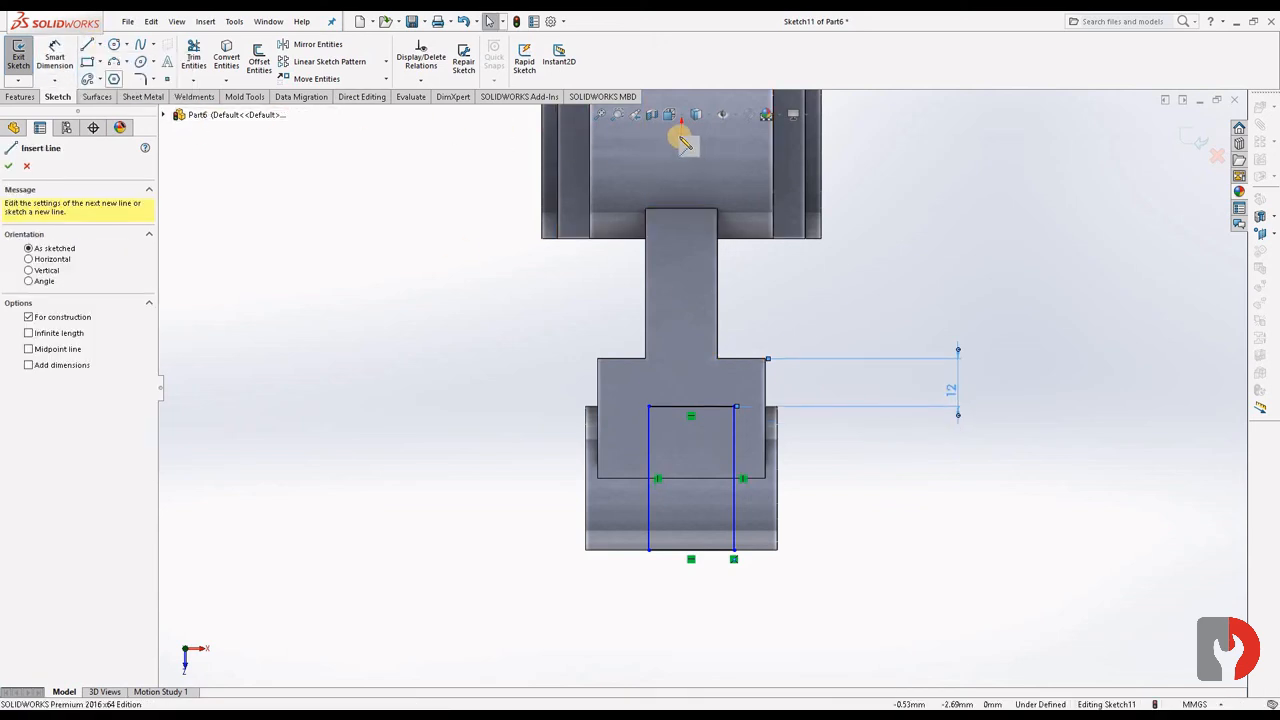
{"action": "left_click", "coordinate": [682, 138]}
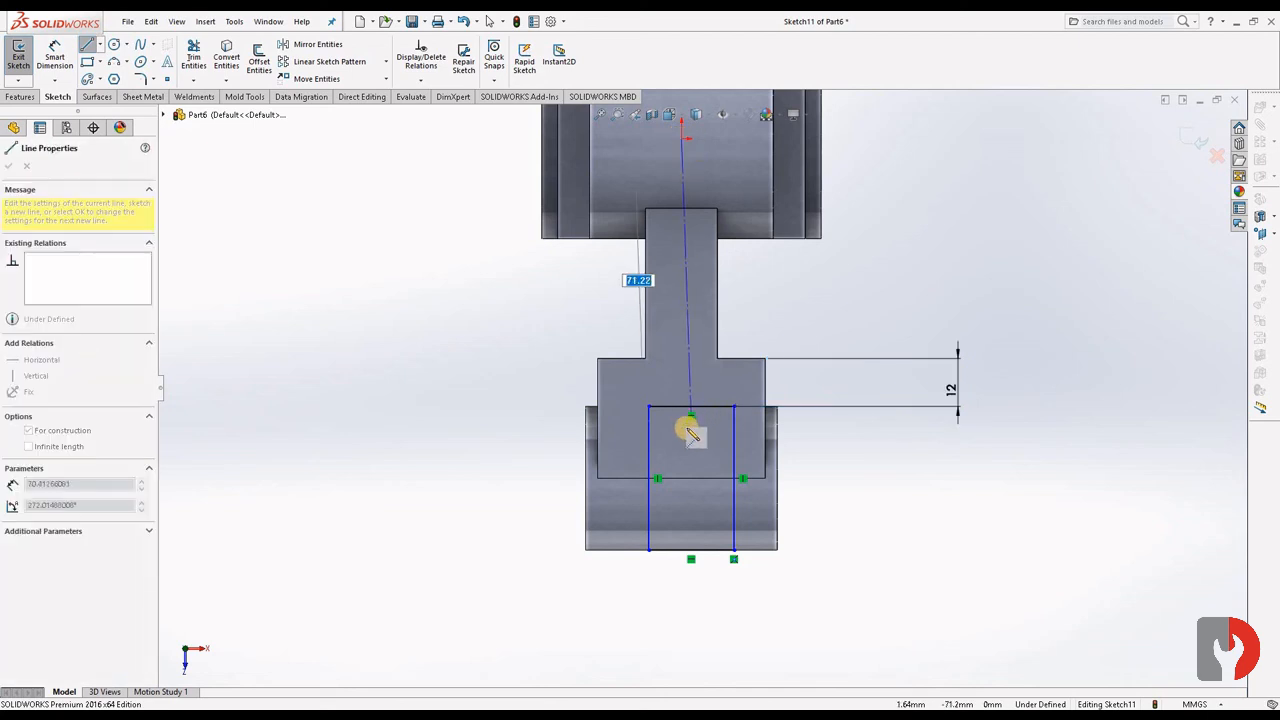
{"action": "left_click", "coordinate": [681, 431]}
{"action": "key", "text": "Escape"}
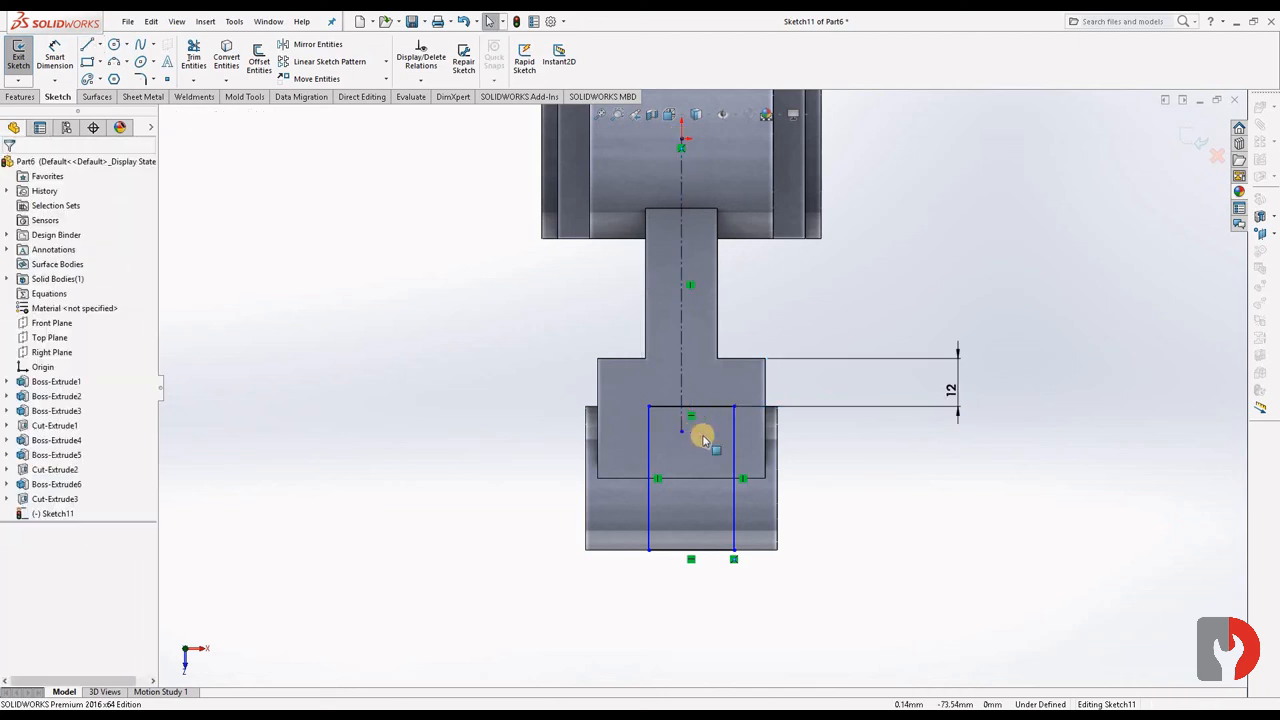
Step: Make the two long sides of the side arm's rectangle symmetric about the centerline
{"action": "left_click", "coordinate": [650, 452]}
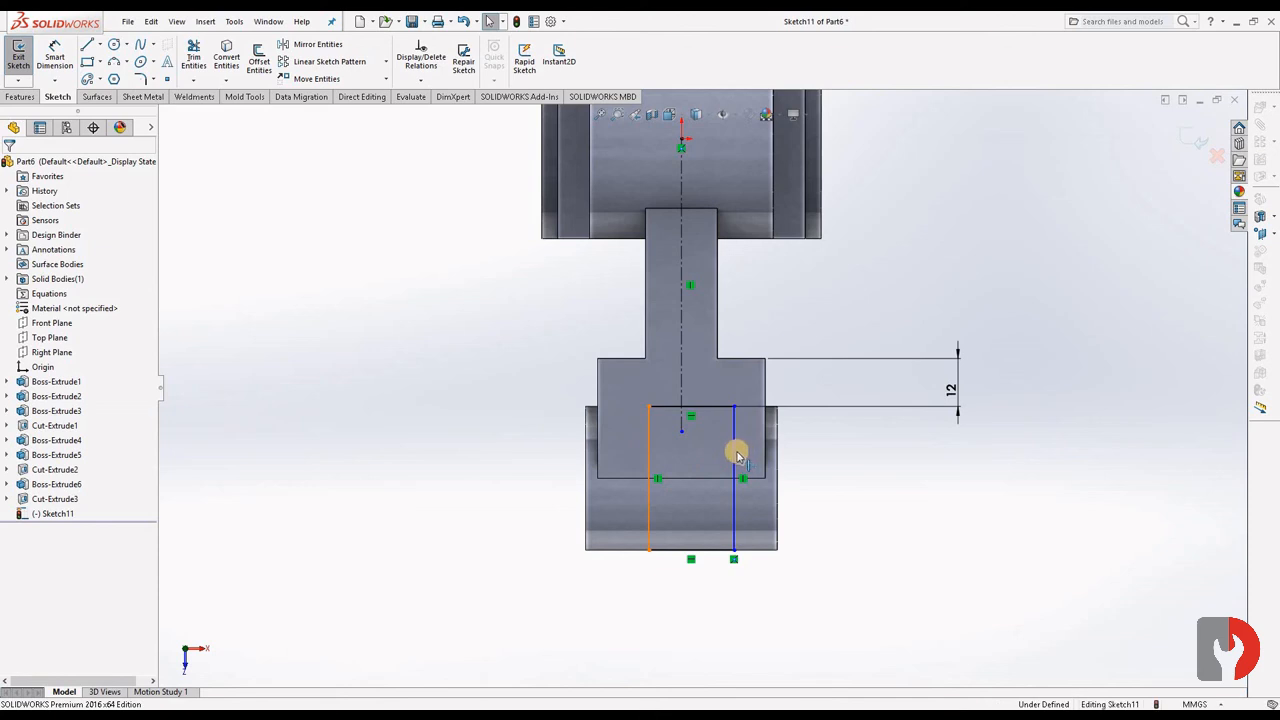
{"action": "left_click", "coordinate": [735, 455]}
{"action": "left_click", "coordinate": [679, 352], "text": "ctrl"}
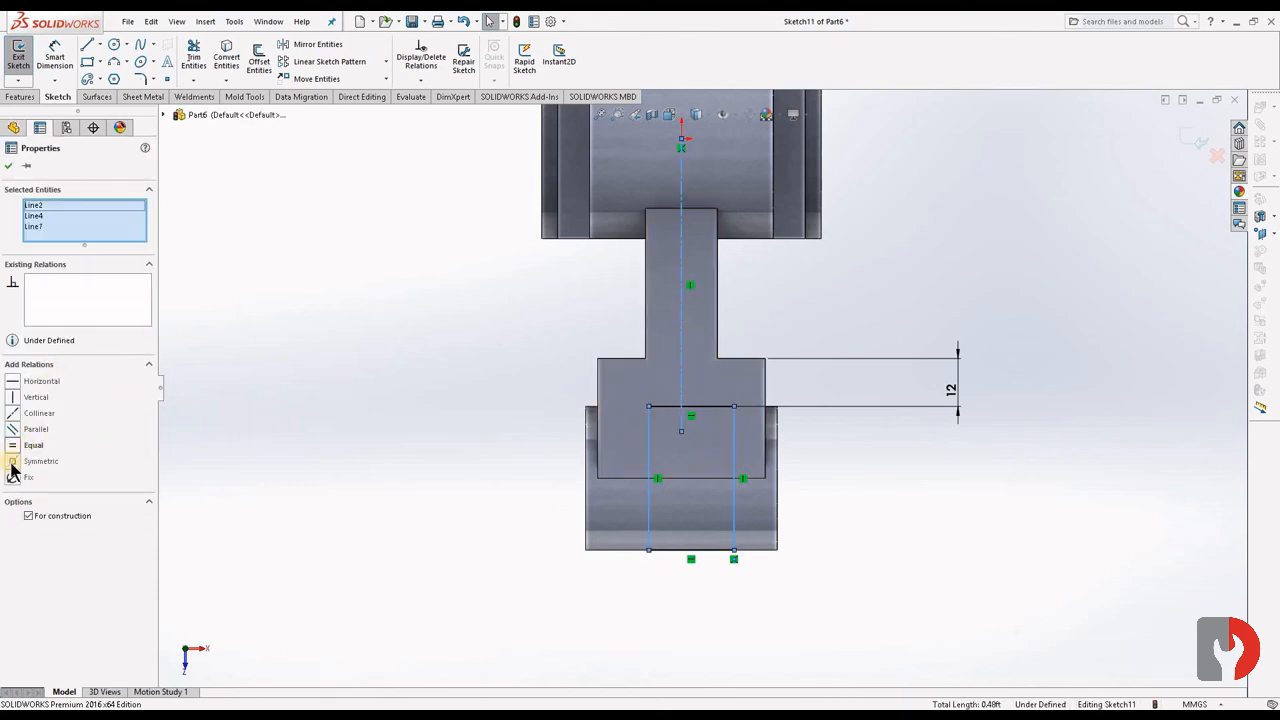
{"action": "left_click", "coordinate": [9, 166]}
Step: Set the width of the side cylinder's rectangle to 18 mm
{"action": "left_click", "coordinate": [55, 57]}
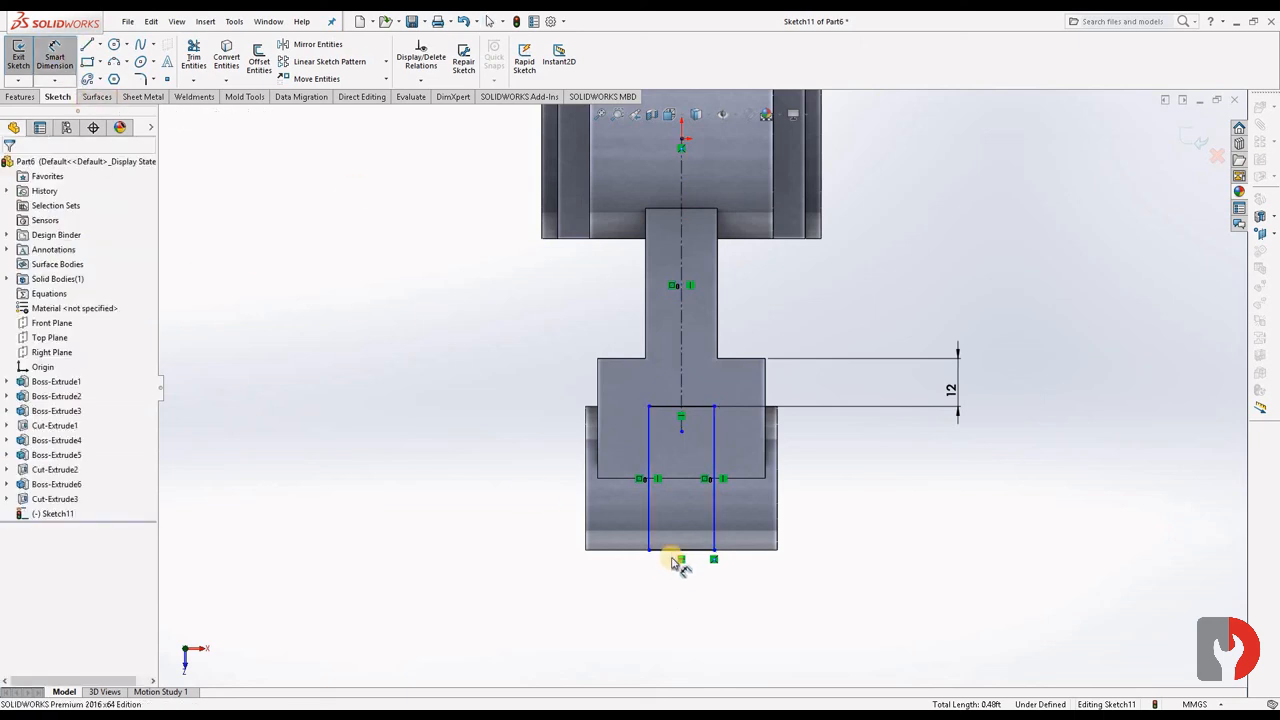
{"action": "left_click", "coordinate": [678, 552]}
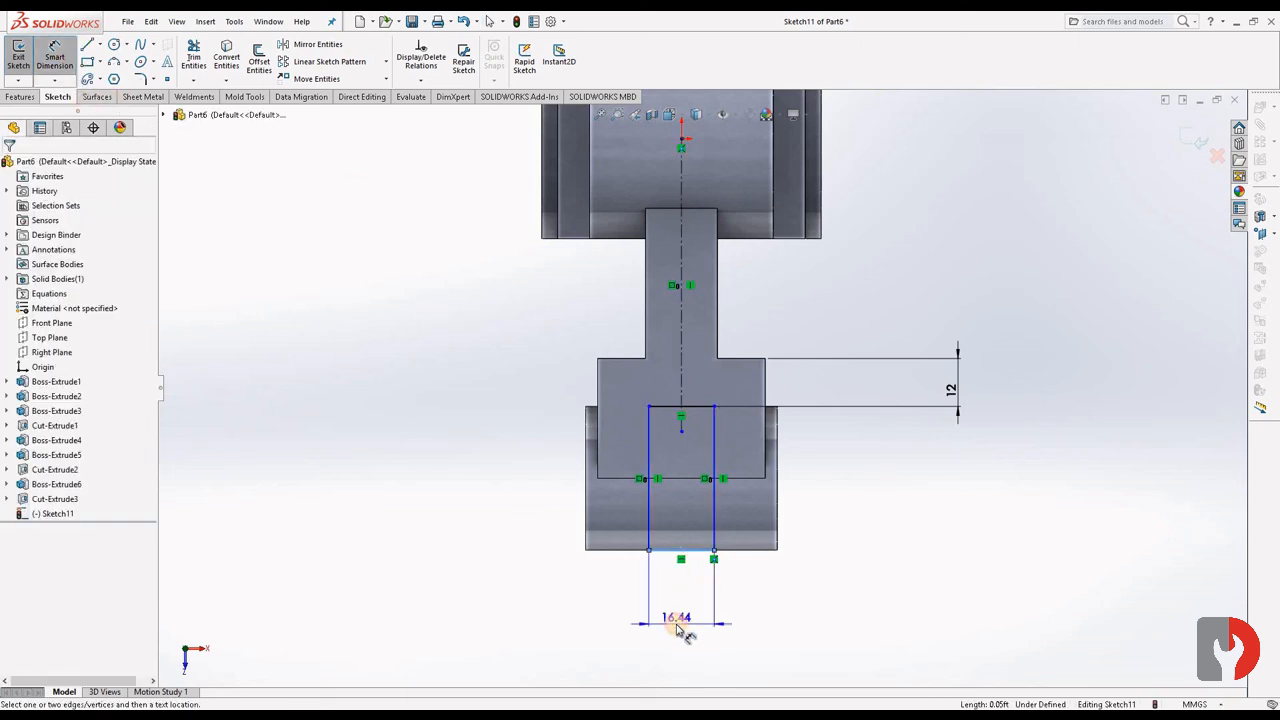
{"action": "left_click", "coordinate": [676, 628]}
{"action": "key", "text": "Return"}
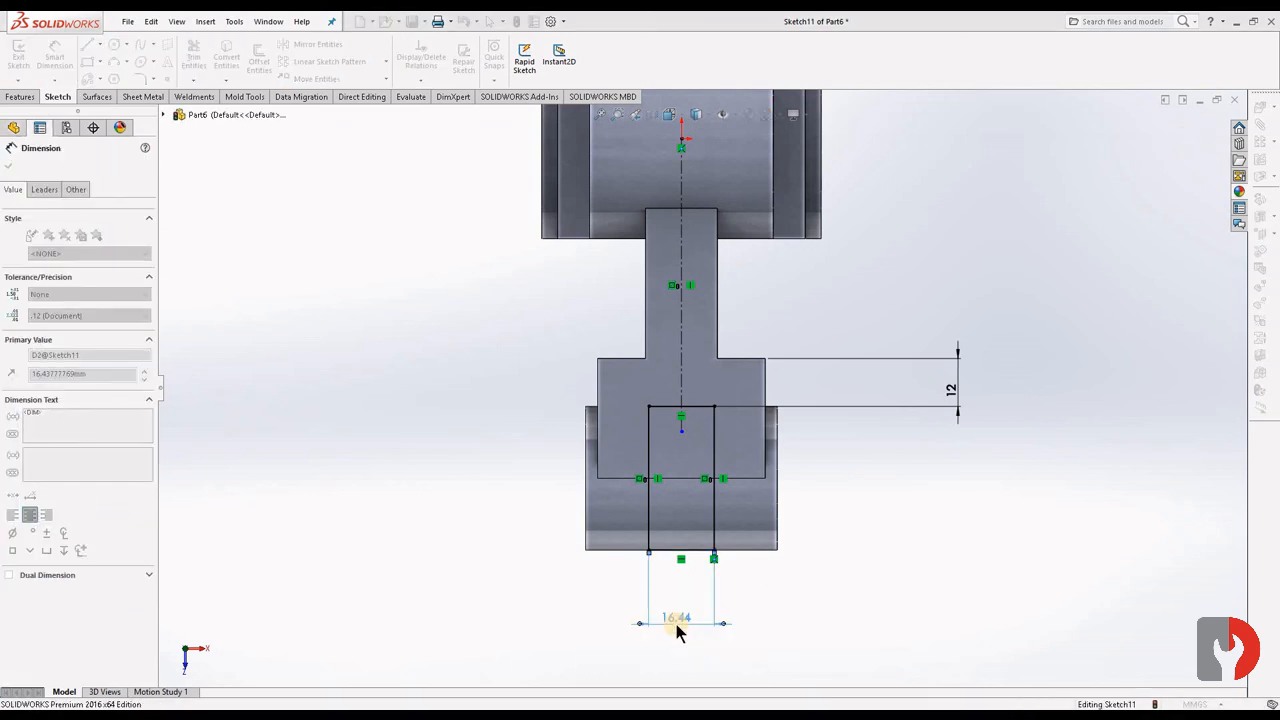
Step: Finish the sketch and cut the 18 mm wide rectangle through the side cylinder with an Up To Next extruded cut
{"action": "left_click", "coordinate": [1200, 137]}
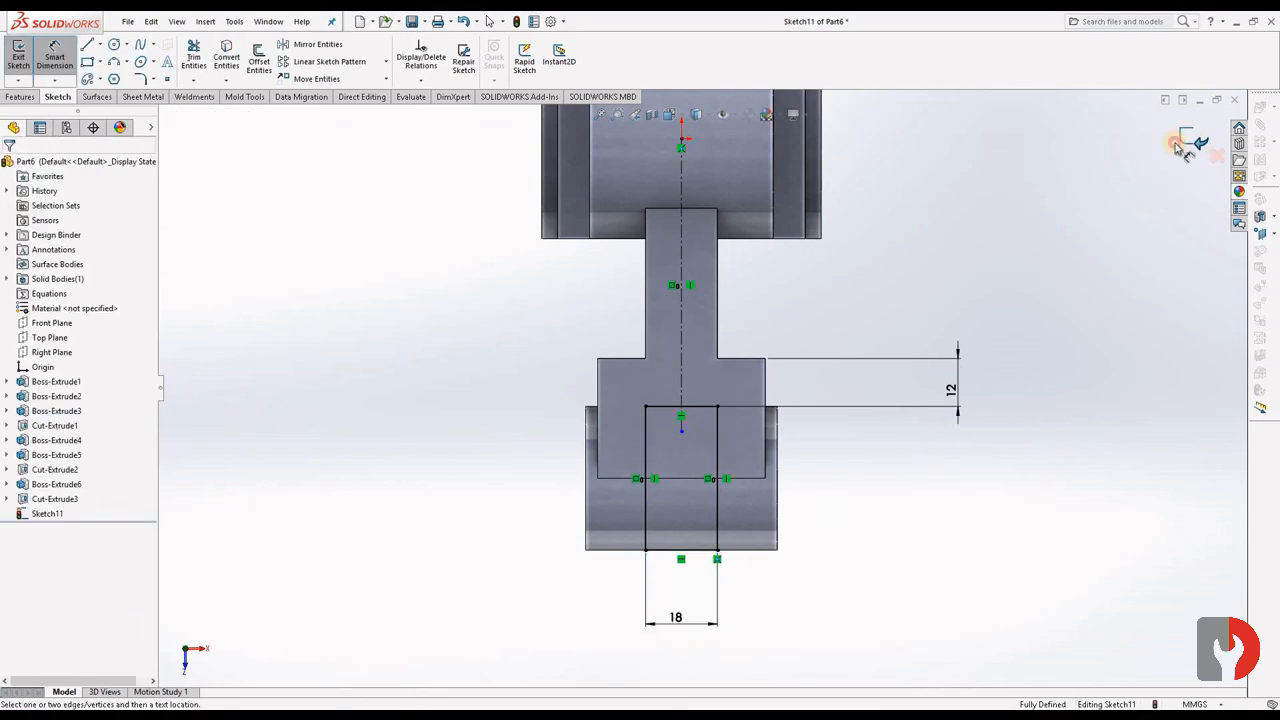
{"action": "left_click", "coordinate": [18, 55]}
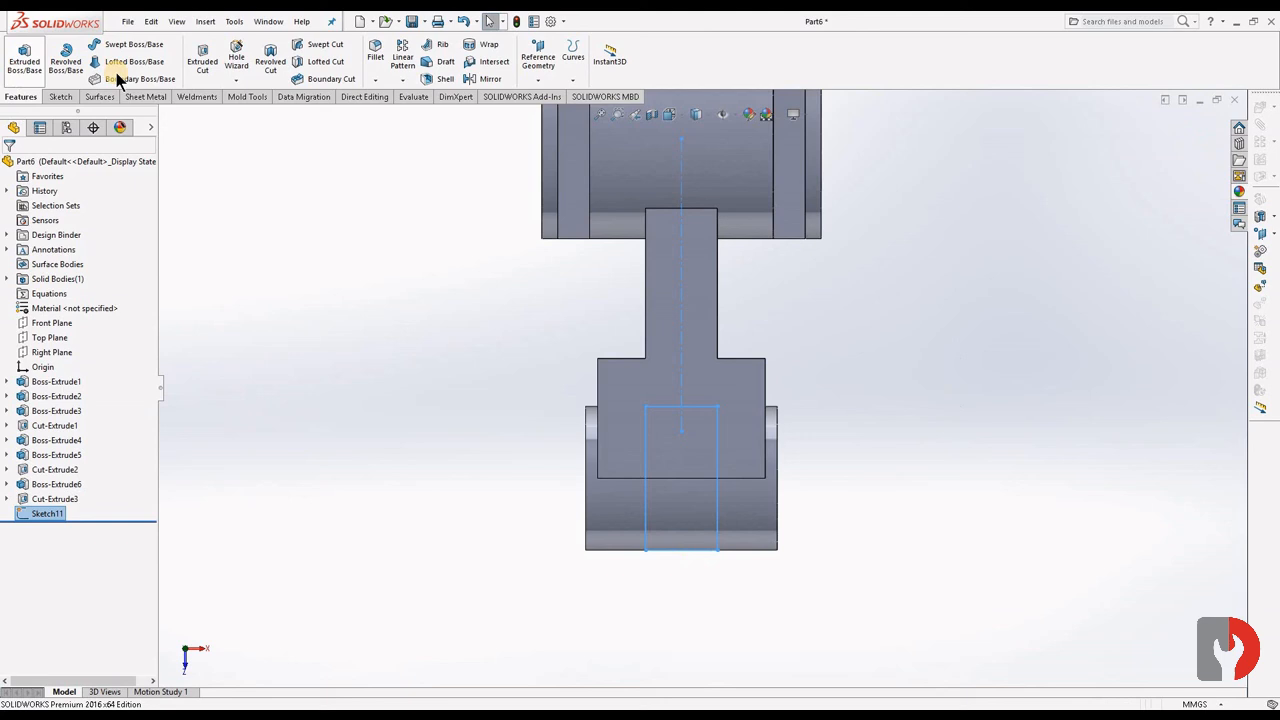
{"action": "left_click", "coordinate": [203, 62]}
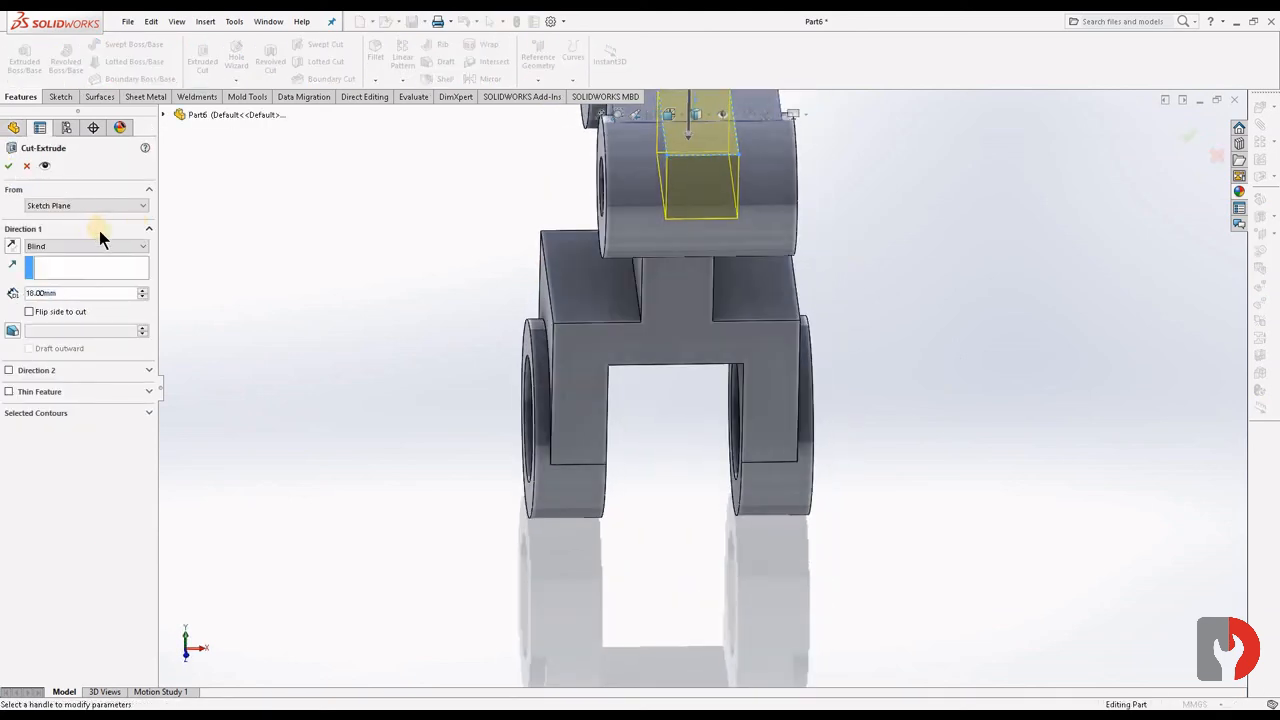
{"action": "left_click", "coordinate": [83, 246]}
{"action": "left_click", "coordinate": [58, 285]}
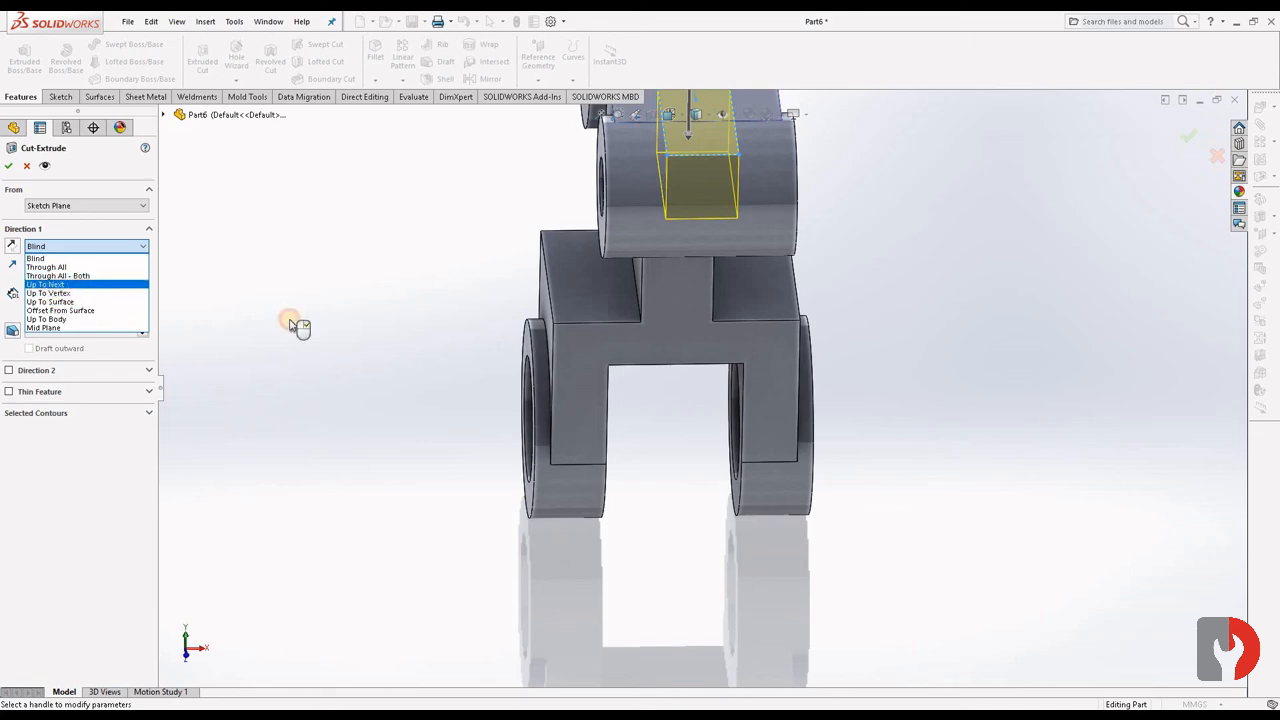
{"action": "middle_click_drag", "start_coordinate": [951, 393], "coordinate": [772, 486]}
{"action": "scroll", "coordinate": [945, 432], "scroll_direction": "up", "scroll_amount": 4}
{"action": "middle_click_drag", "start_coordinate": [945, 432], "coordinate": [880, 406]}
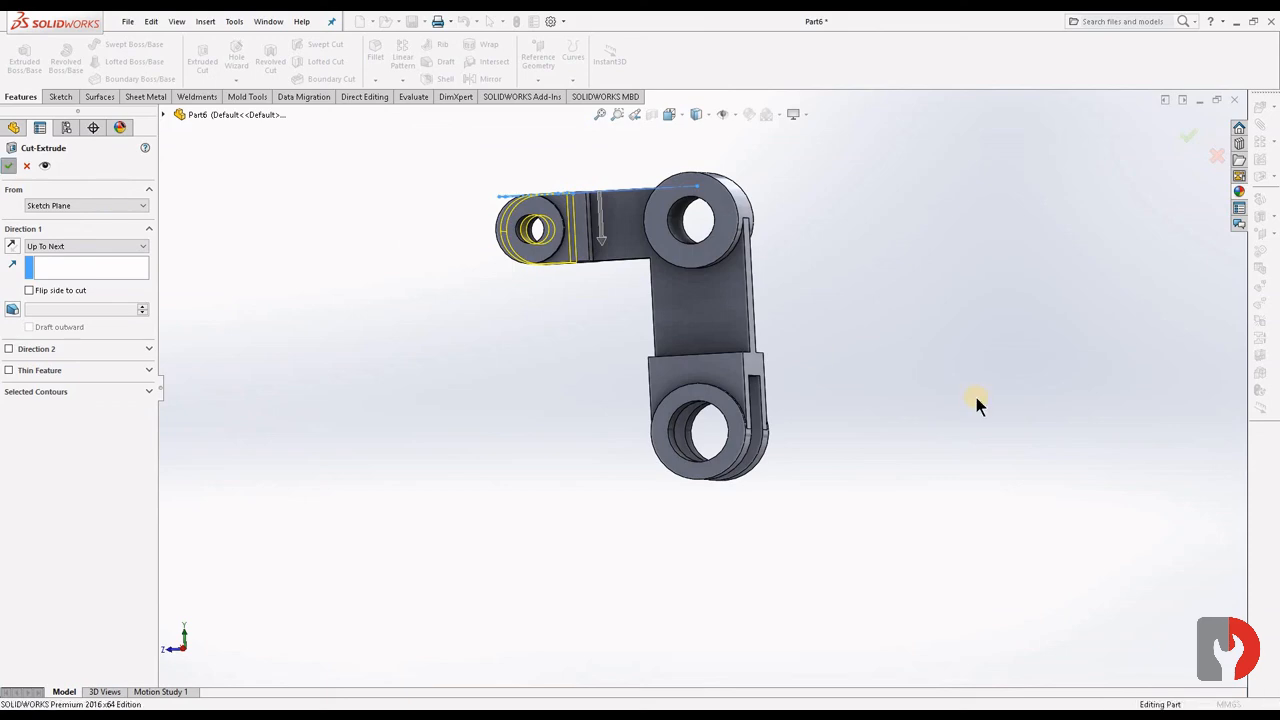
{"action": "key", "text": "Return"}
{"action": "middle_click_drag", "start_coordinate": [846, 357], "coordinate": [1186, 251]}
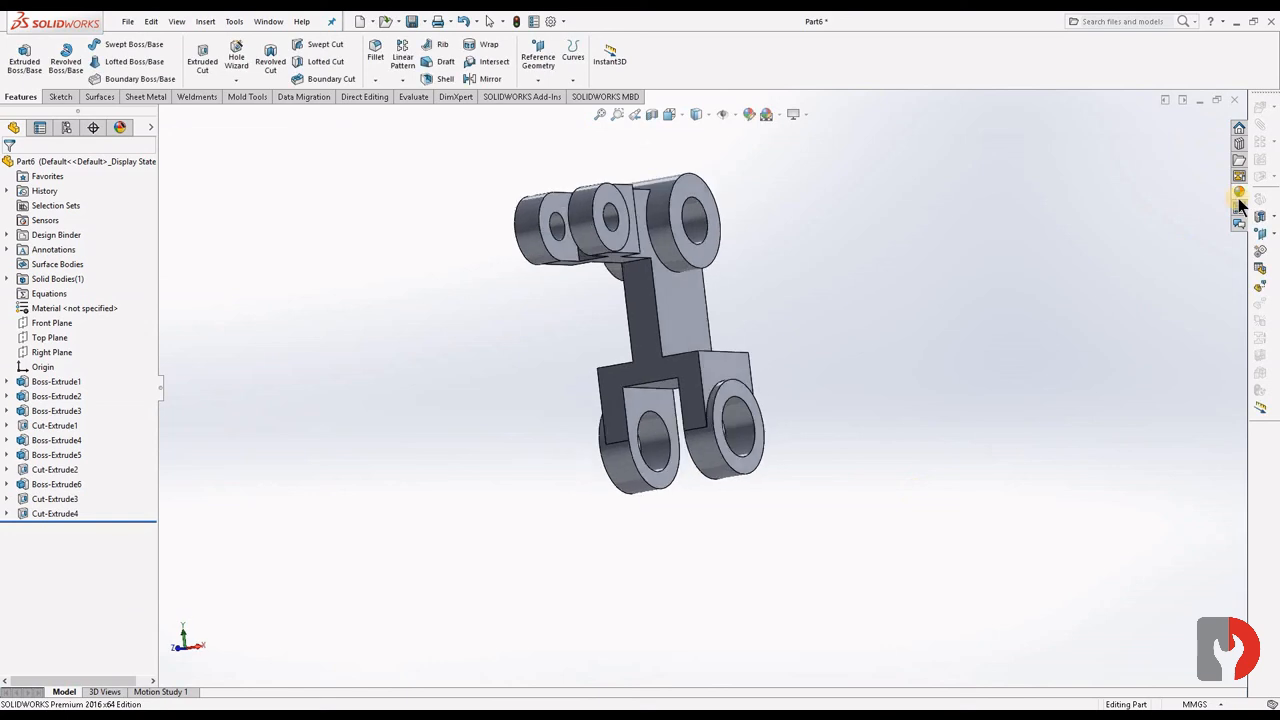
Step: Apply the brushed steel appearance from the Metal > Steel category to the part
{"action": "left_click", "coordinate": [1239, 196]}
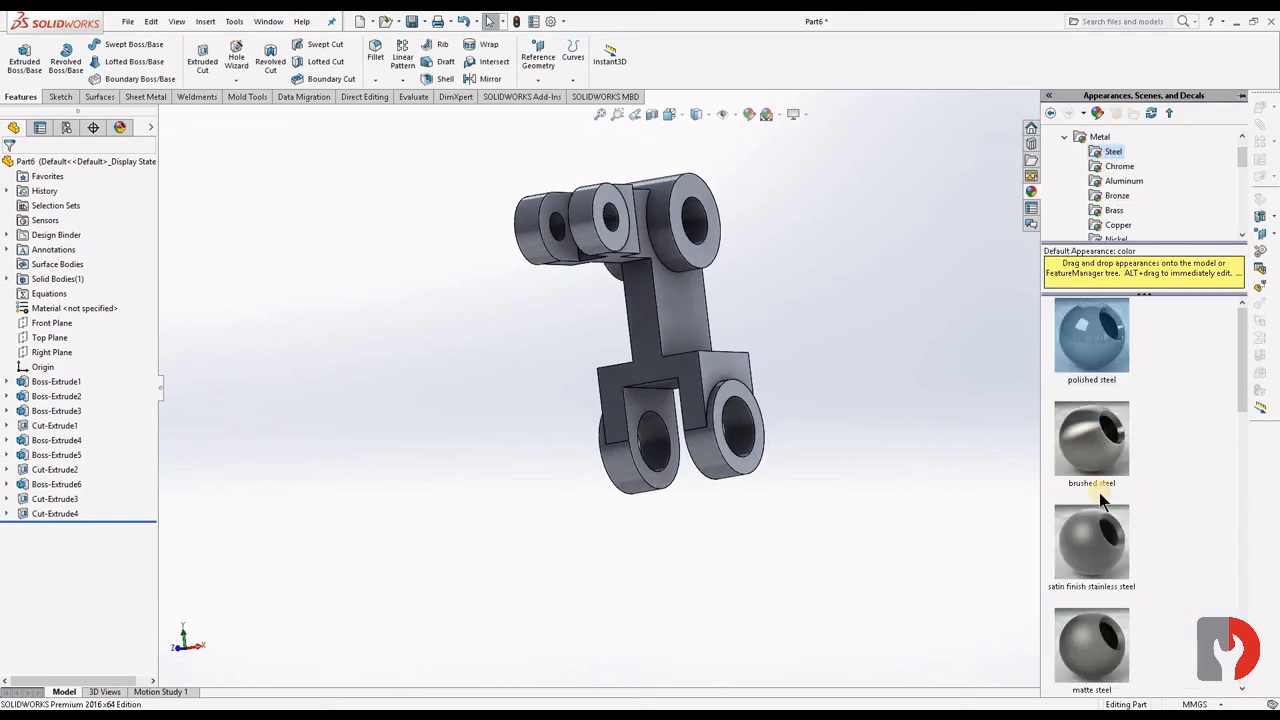
{"action": "mouse_move", "coordinate": [1099, 441]}
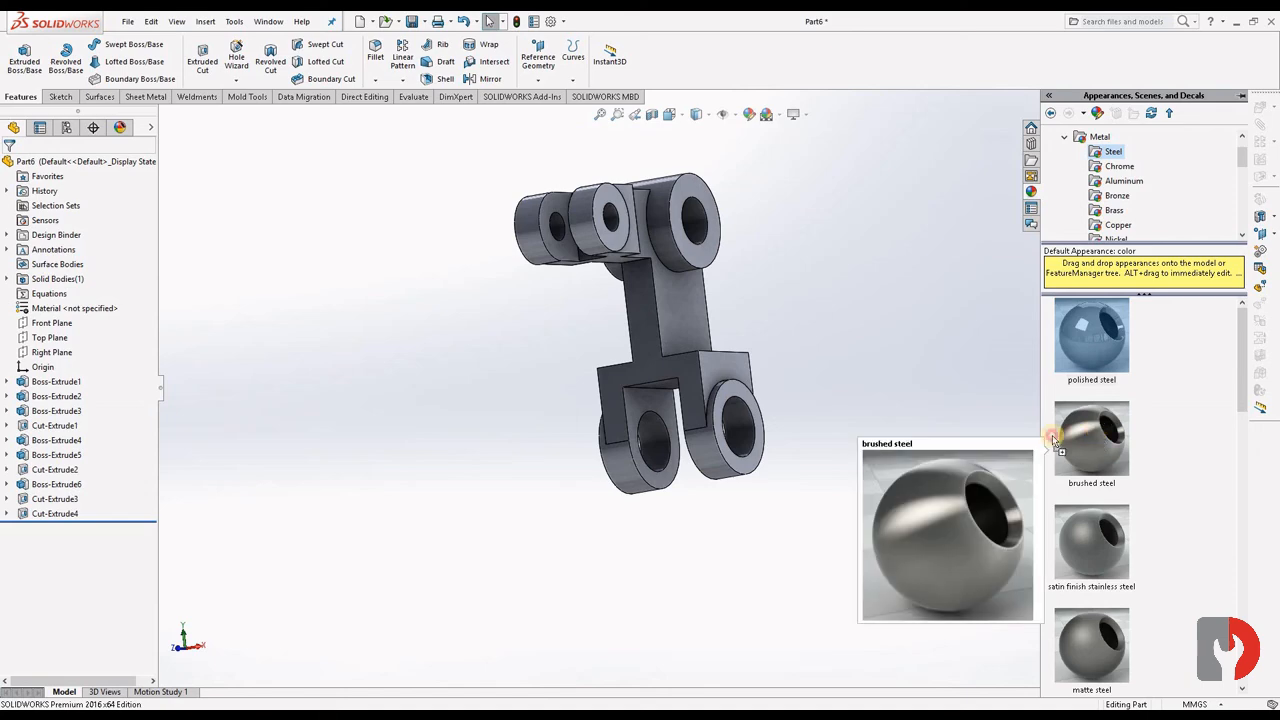
{"action": "left_click_drag", "start_coordinate": [1052, 438], "coordinate": [895, 440]}
{"action": "mouse_move", "coordinate": [934, 444]}
{"action": "middle_mouse_down"}
{"action": "mouse_move", "coordinate": [909, 471]}
{"action": "mouse_move", "coordinate": [892, 448]}
{"action": "mouse_move", "coordinate": [980, 580]}
{"action": "mouse_move", "coordinate": [980, 417]}
{"action": "mouse_move", "coordinate": [1066, 389]}
{"action": "mouse_move", "coordinate": [1194, 397]}
{"action": "mouse_move", "coordinate": [843, 389]}
{"action": "mouse_move", "coordinate": [989, 340]}
{"action": "mouse_move", "coordinate": [844, 518]}
{"action": "mouse_move", "coordinate": [926, 580]}
{"action": "mouse_move", "coordinate": [957, 583]}
{"action": "mouse_move", "coordinate": [983, 489]}
{"action": "mouse_move", "coordinate": [831, 506]}
{"action": "mouse_move", "coordinate": [796, 546]}
{"action": "middle_mouse_up"}
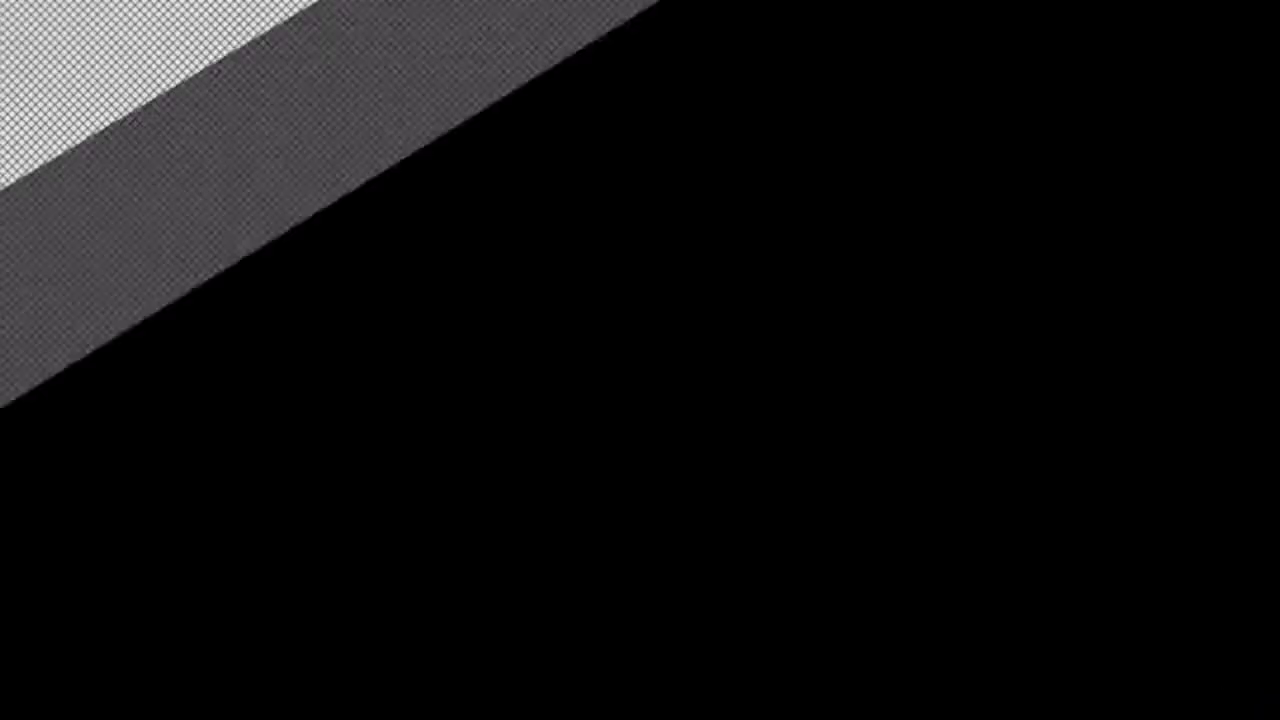